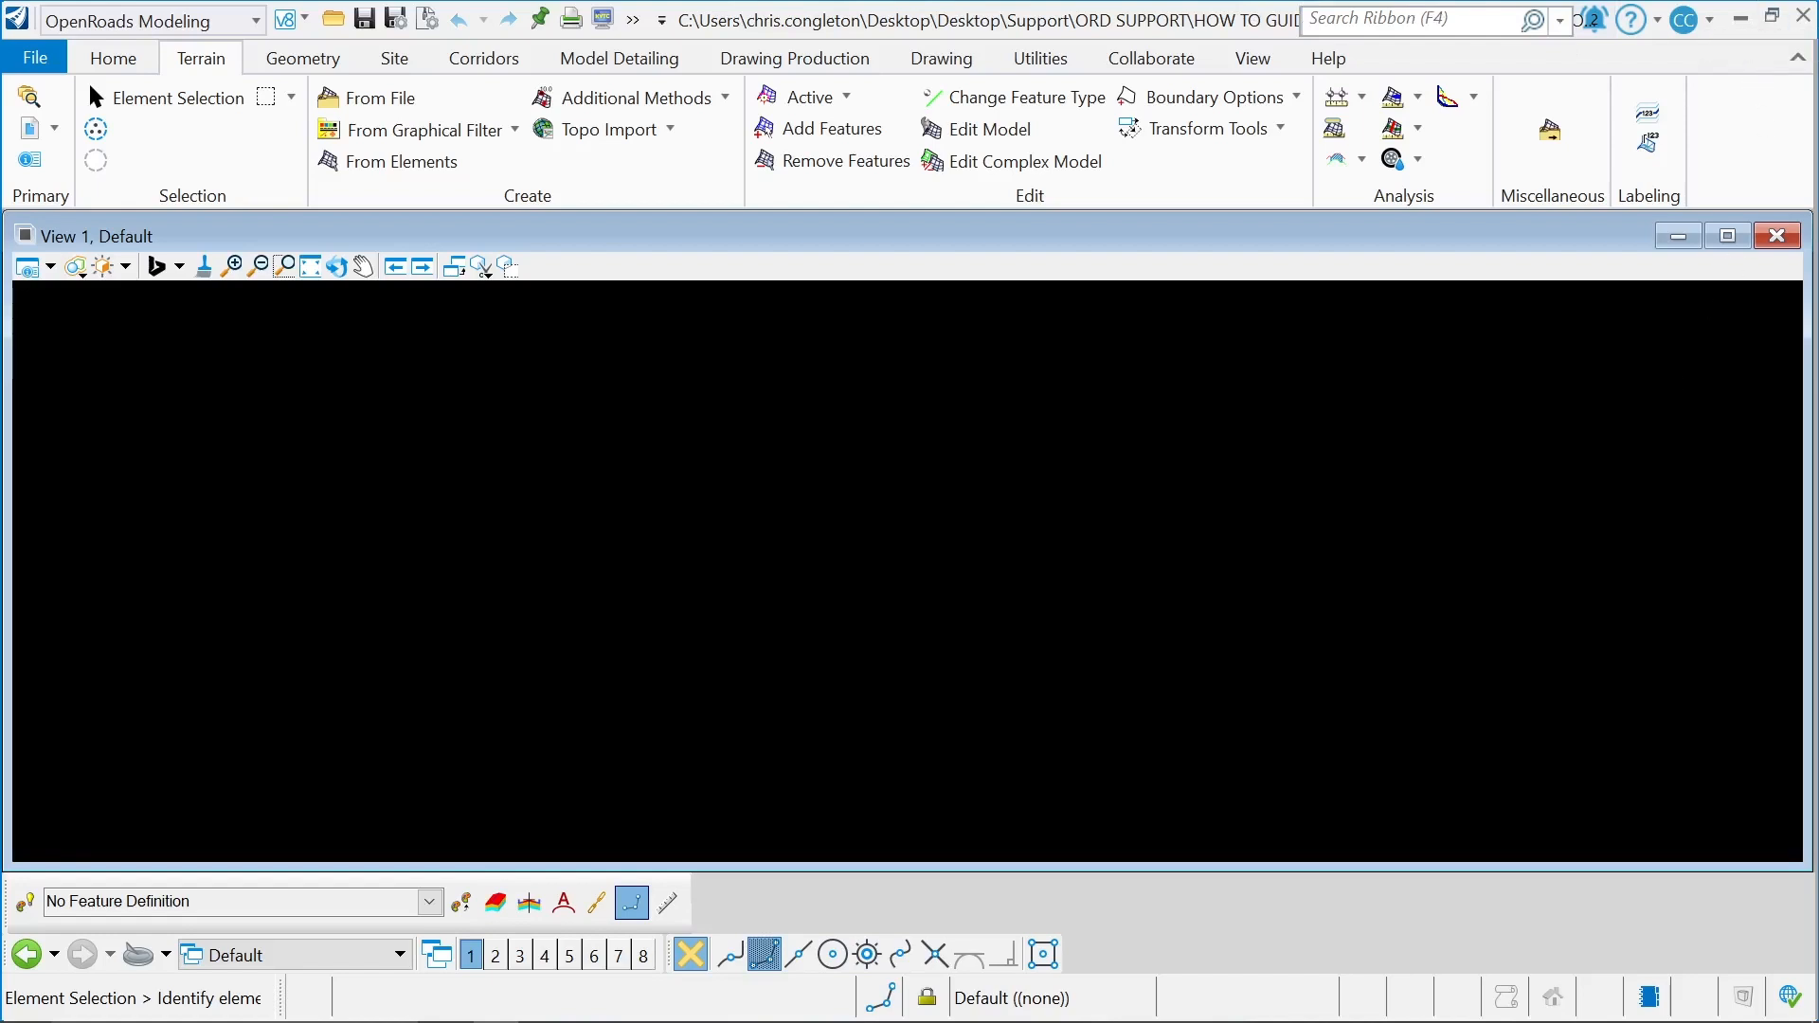
# Step: Switch to the Edge browser and search the web for Kyfromabove
pyautogui.hotkey('alt', 'Tab')
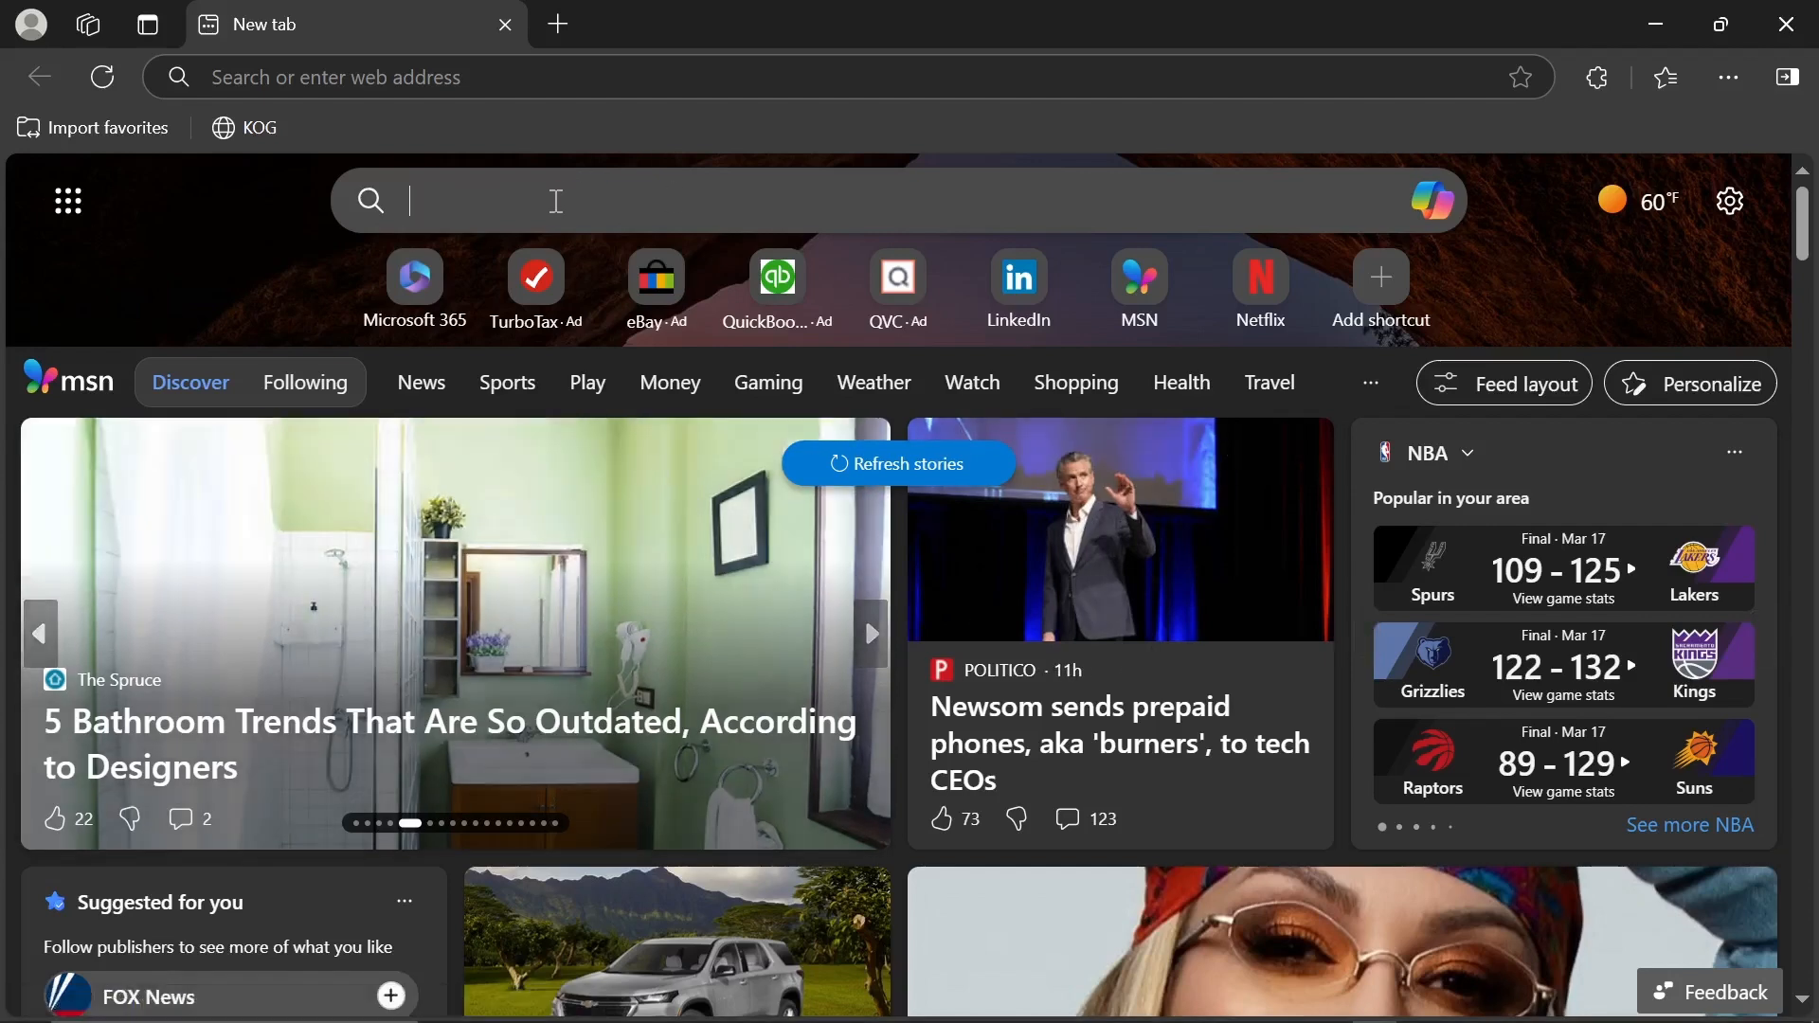
pyautogui.click(556, 201)
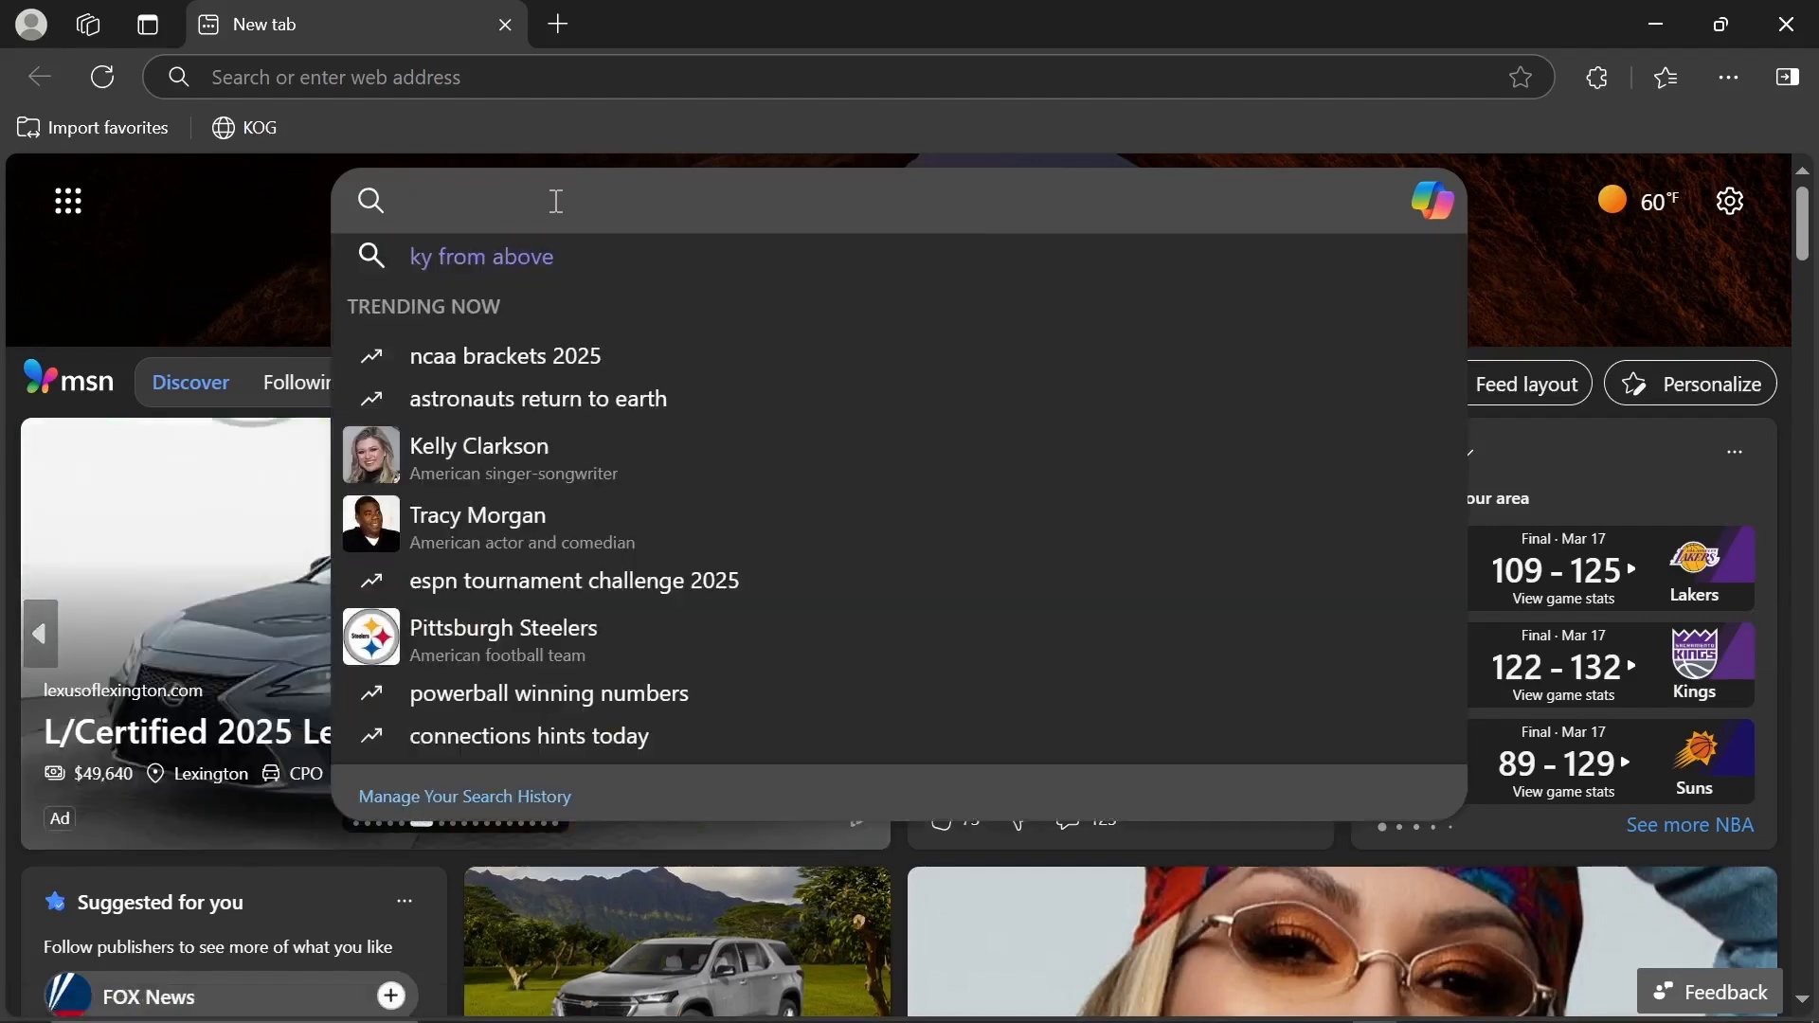
pyautogui.write('Kyfromabove')
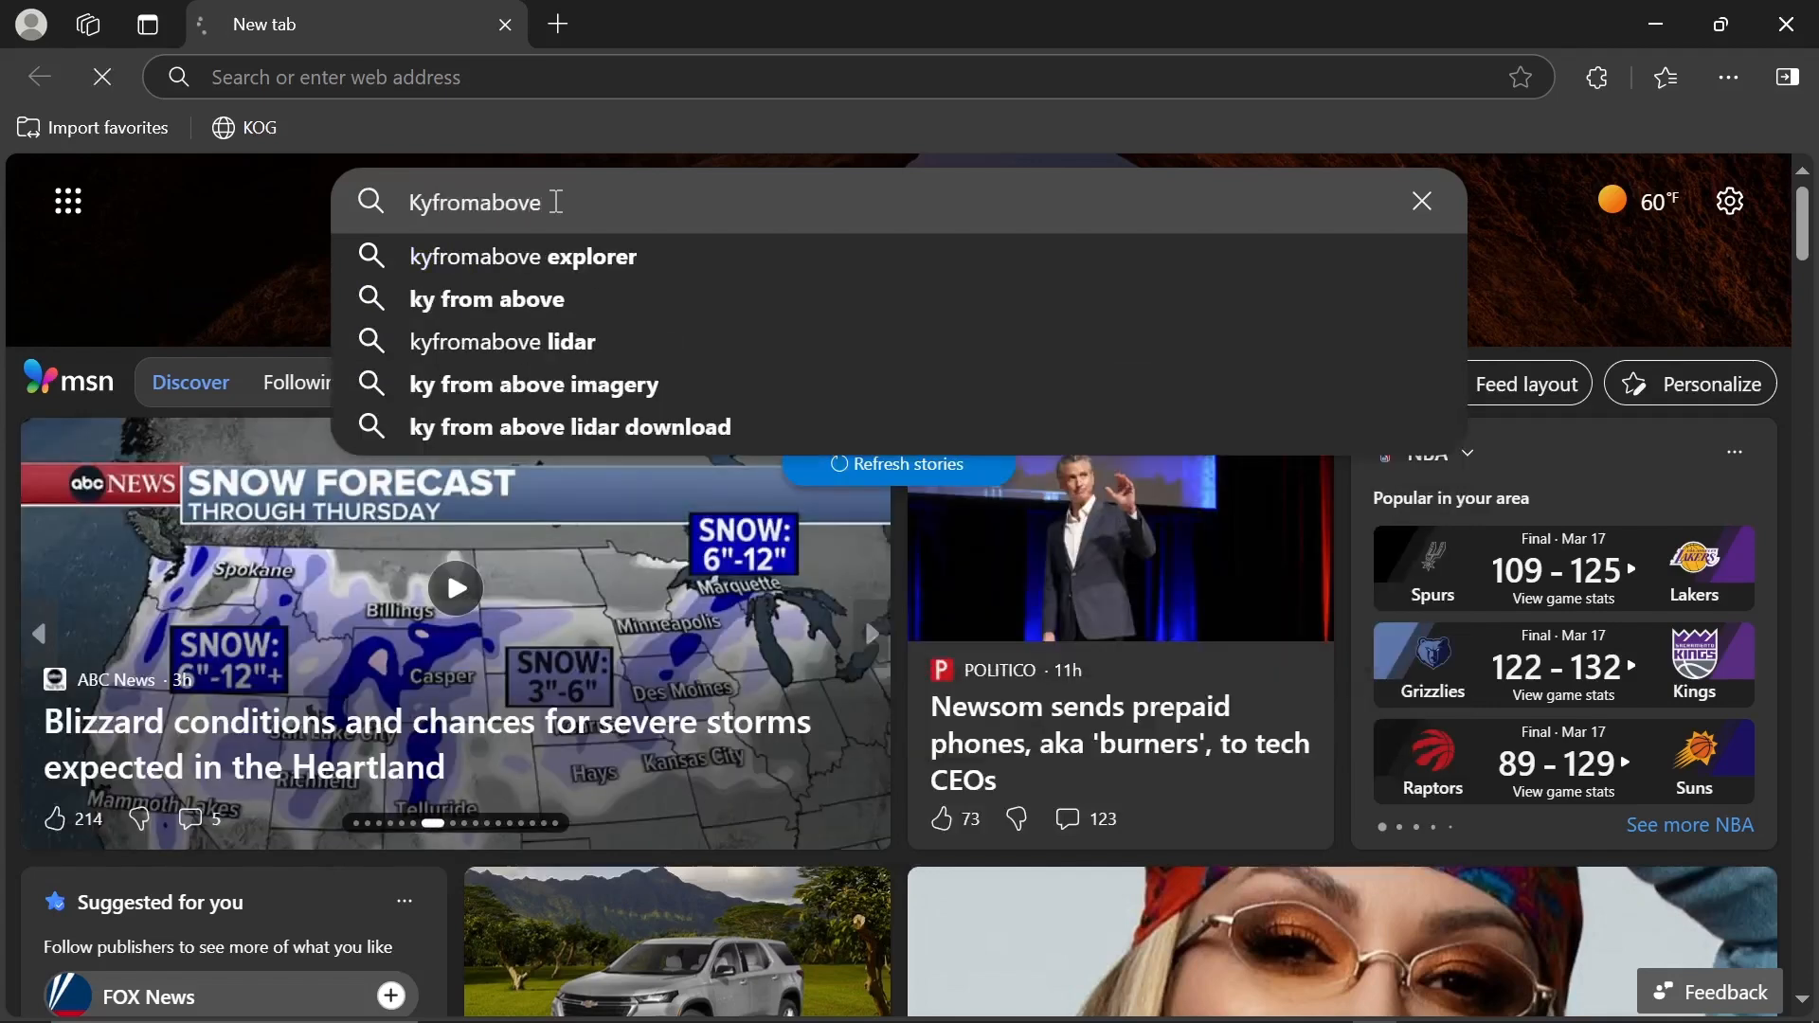
pyautogui.press('Return')
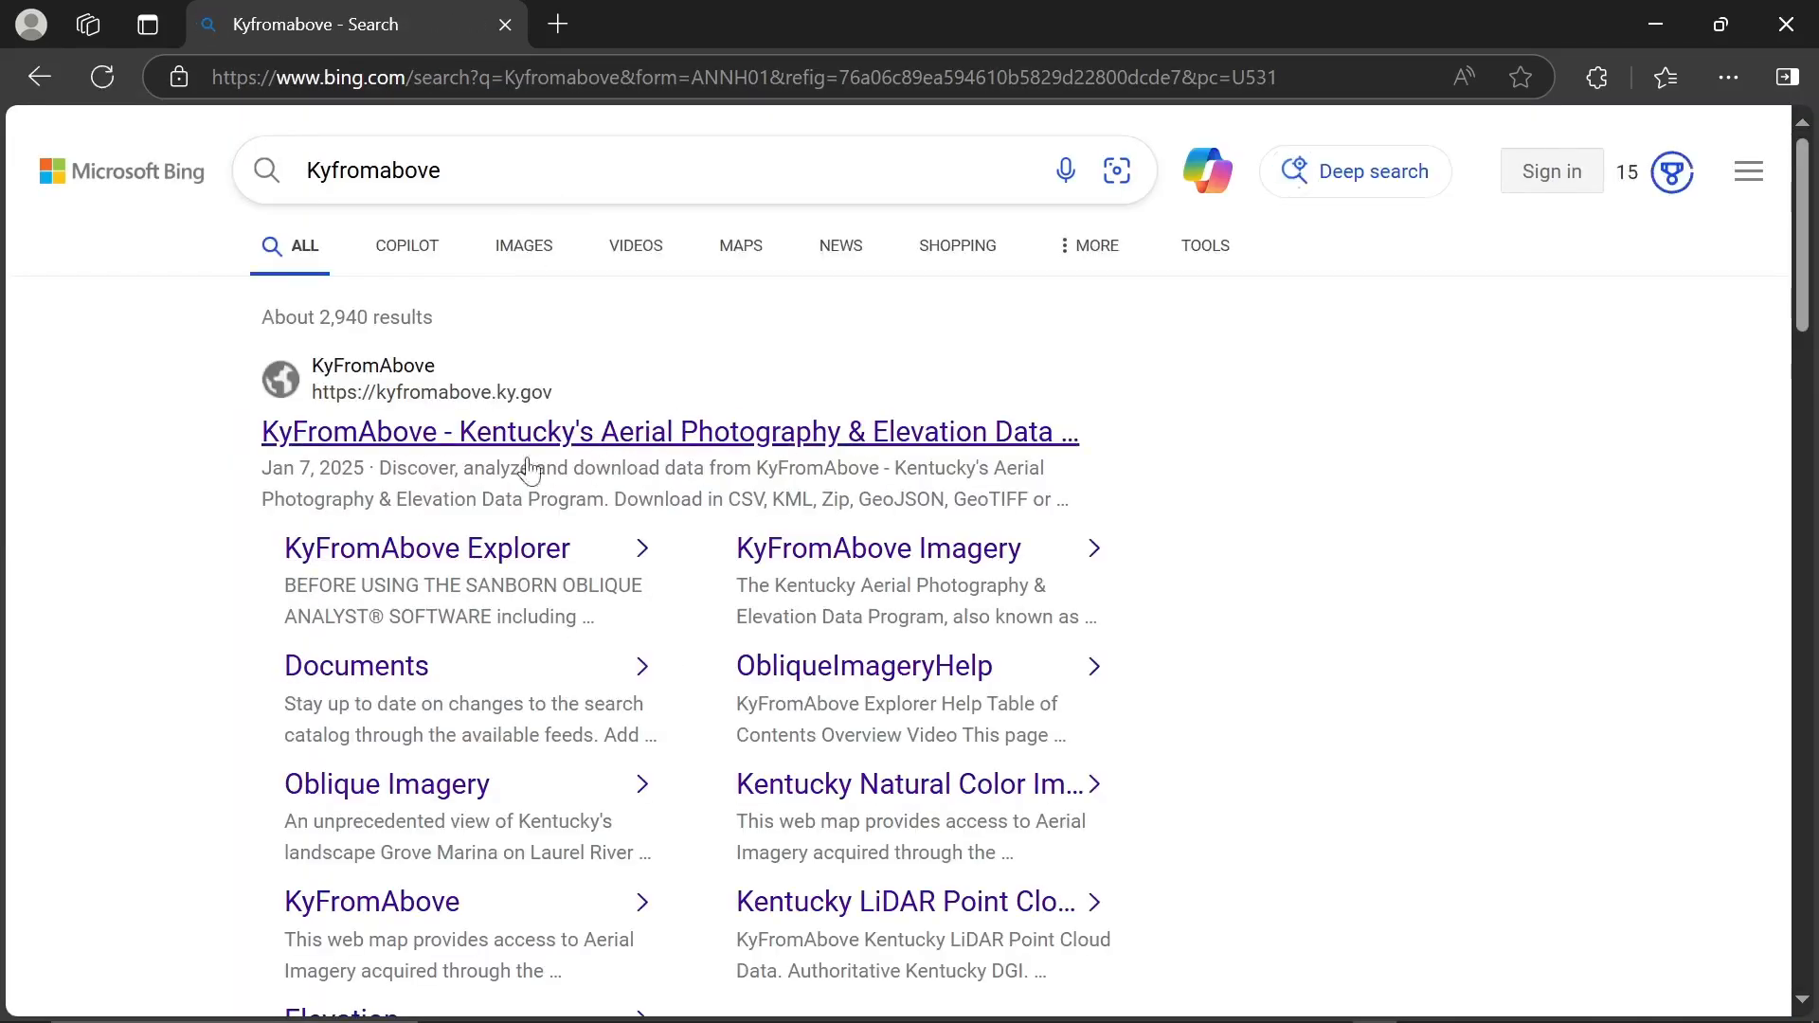
# Step: Open the Kentucky LiDAR Point Cloud Data map from the KyFromAbove search results
pyautogui.scroll(-2, 553, 775)
pyautogui.scroll(-1, 553, 767)
pyautogui.scroll(2, 641, 755)
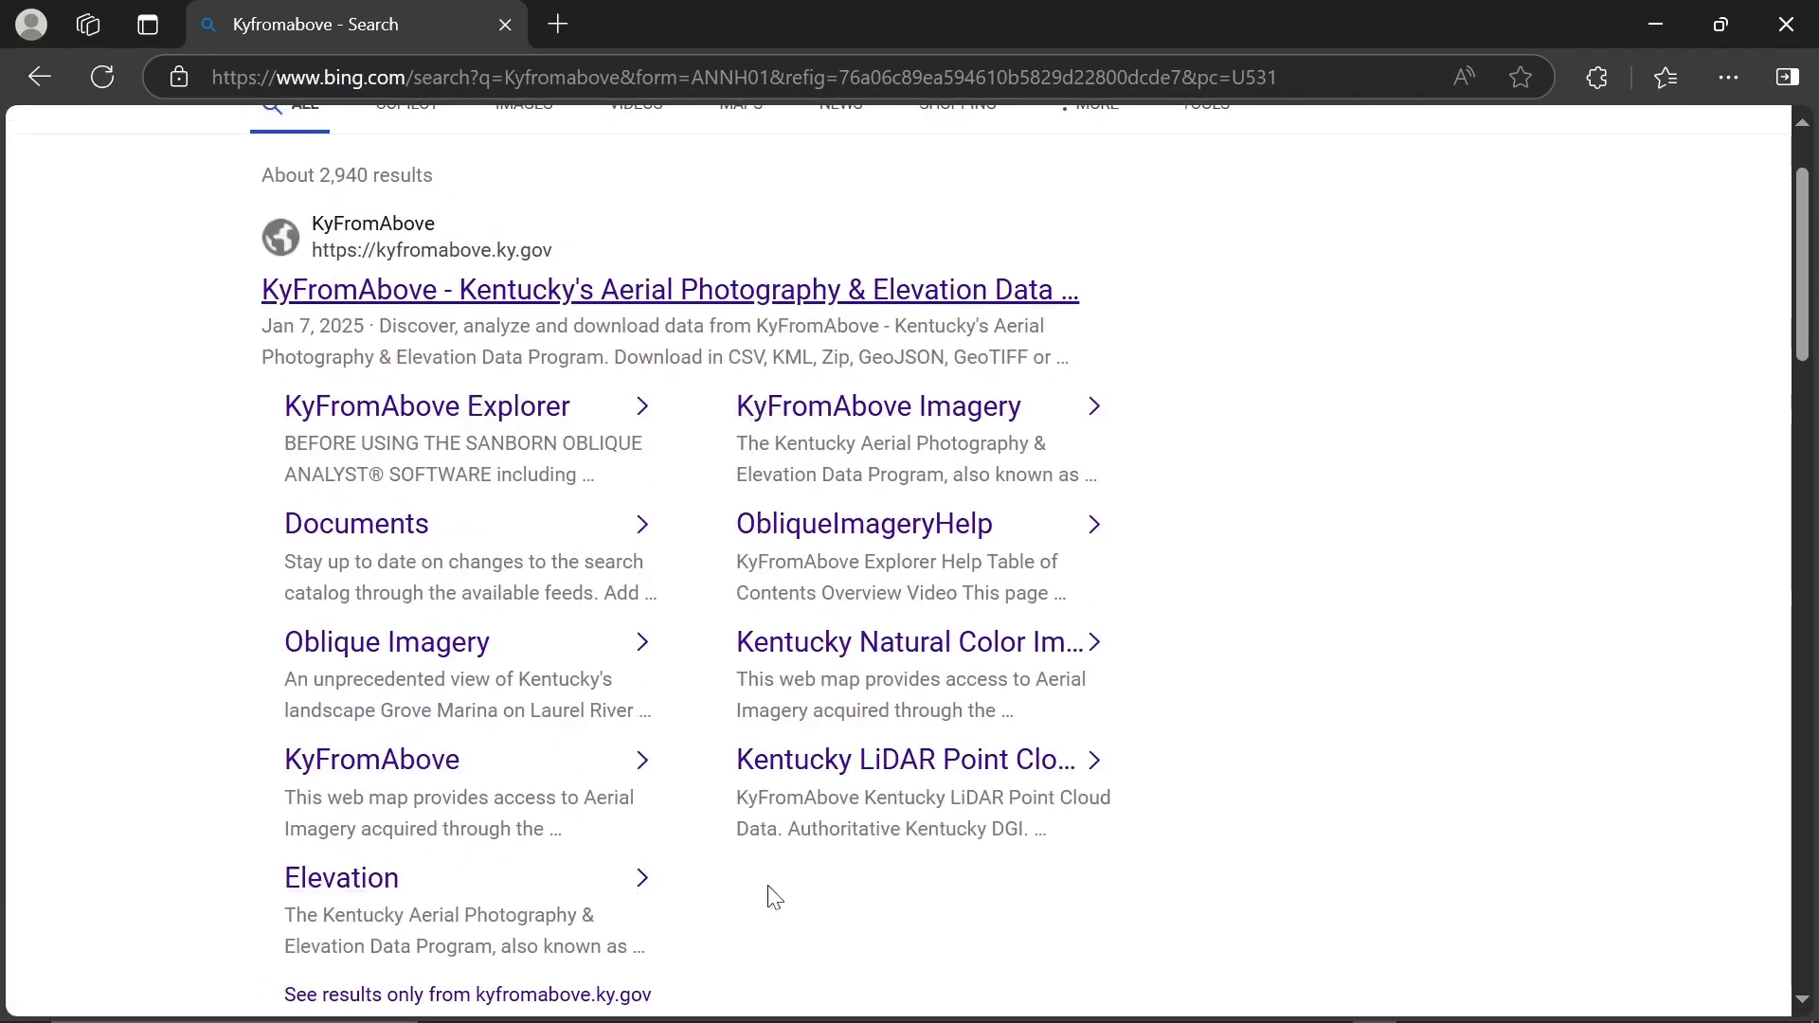
pyautogui.click(787, 767)
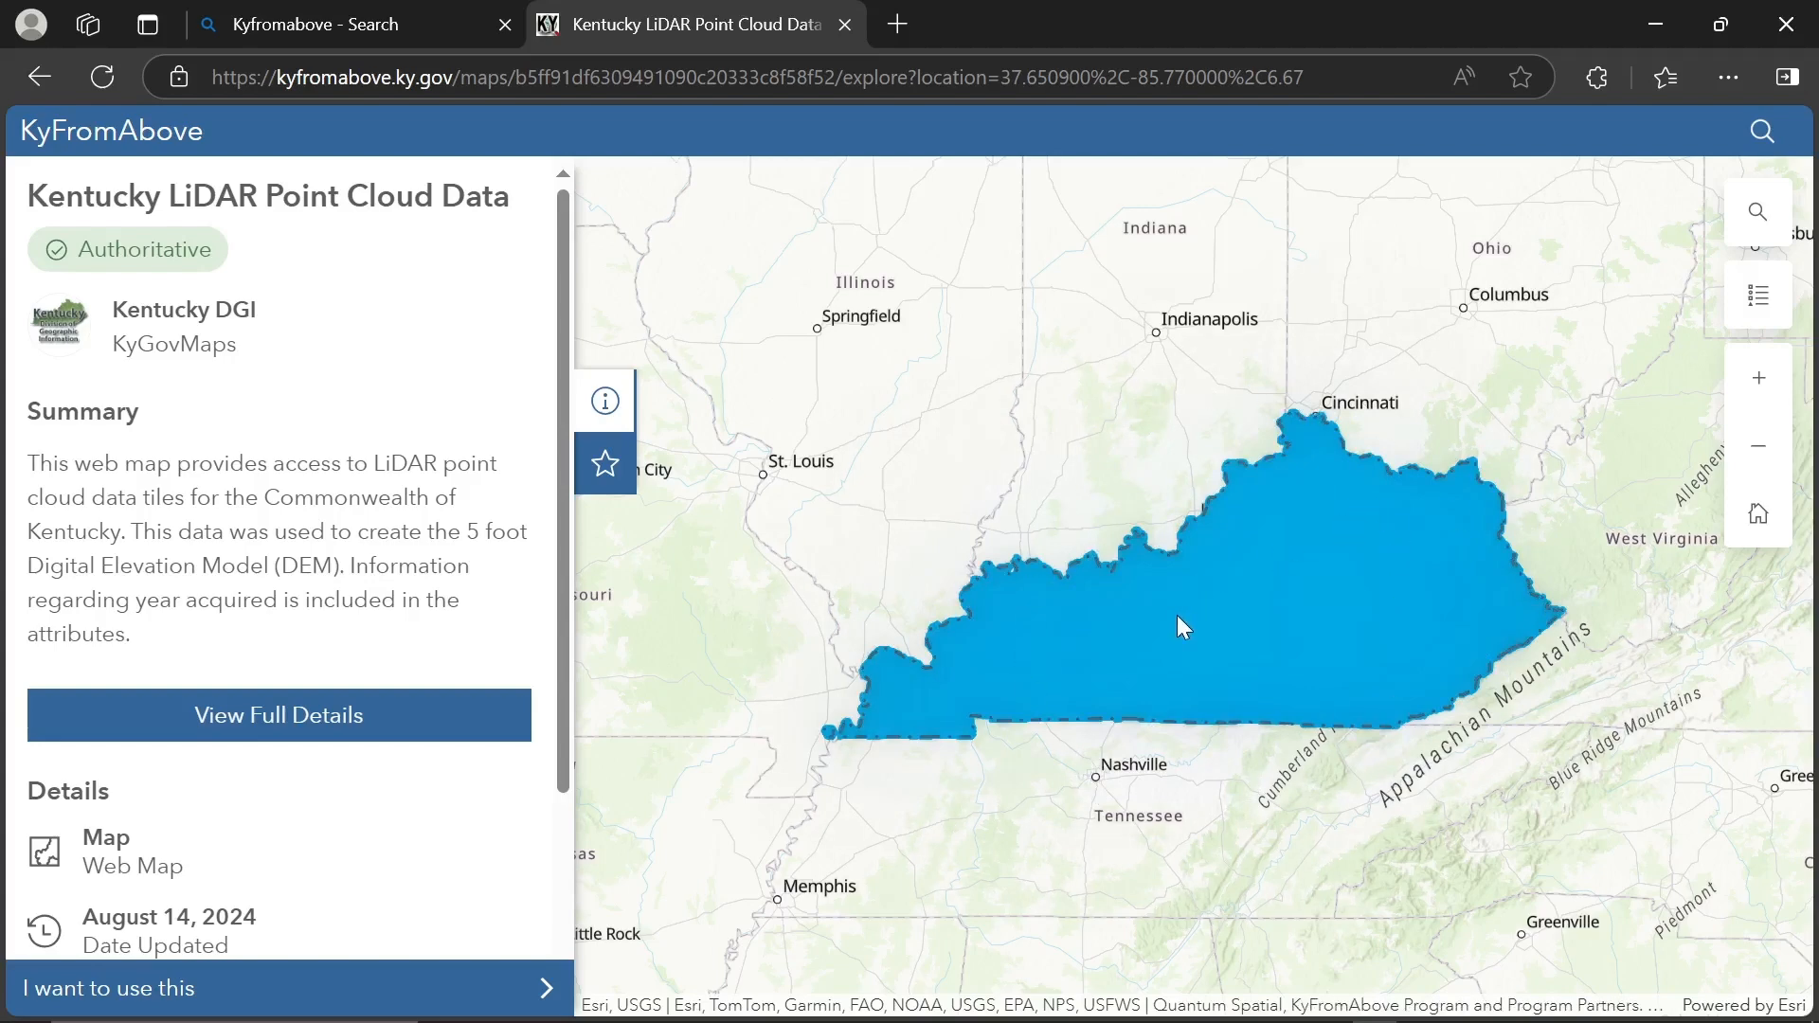
# Step: Examine the LiDAR tile grid along Interstate 65 between Elizabethtown and Bowling Green
pyautogui.scroll(3, 1177, 616)
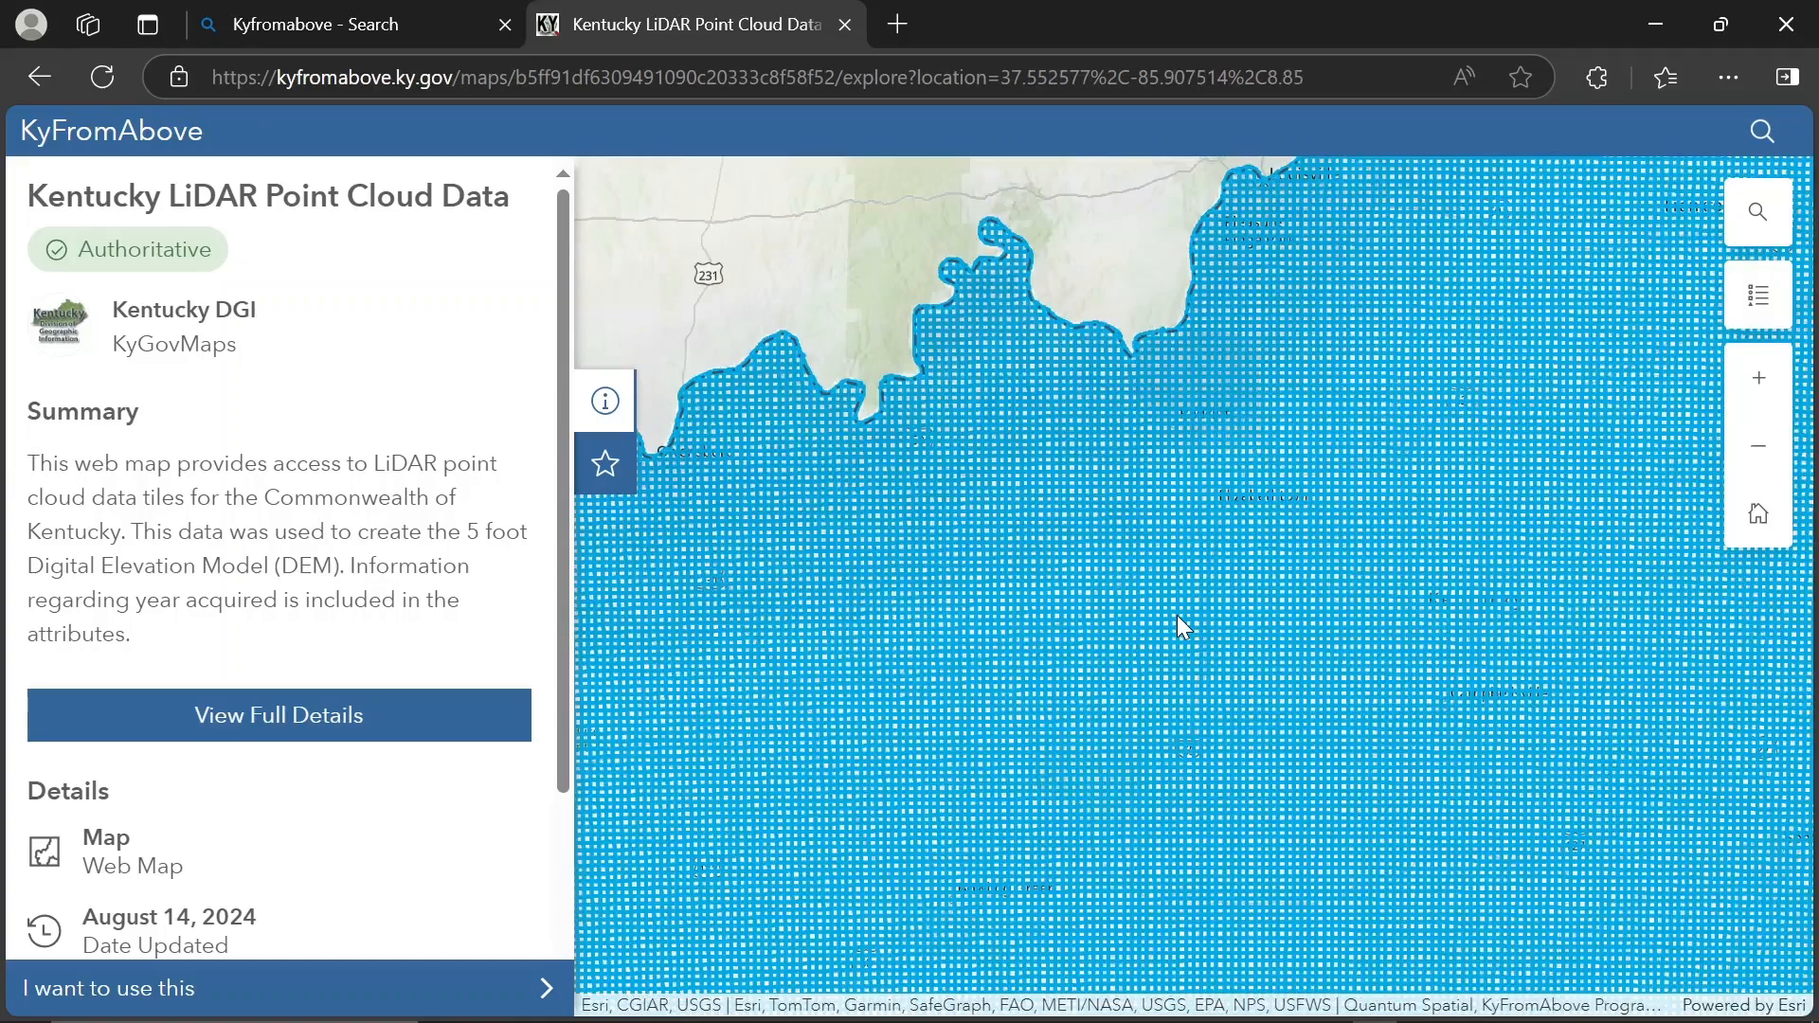
pyautogui.scroll(2, 1176, 615)
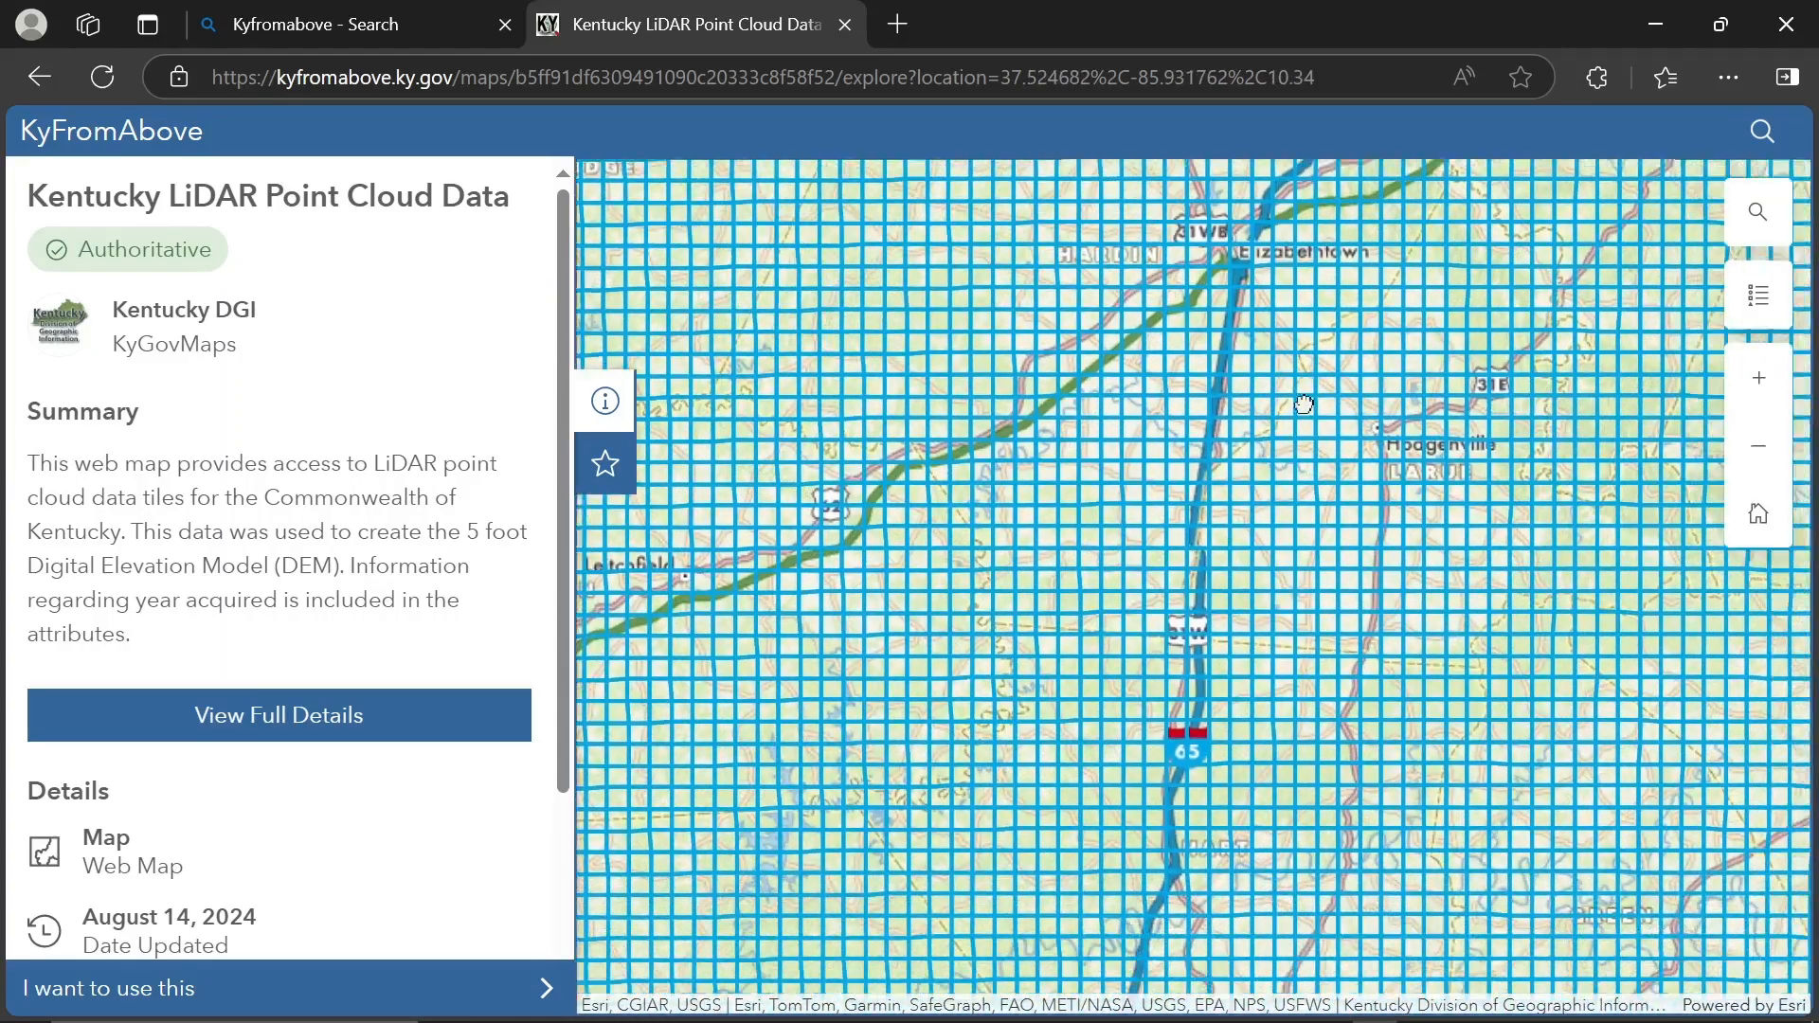
pyautogui.moveTo(1303, 405); pyautogui.dragTo(1185, 303)
pyautogui.moveTo(1174, 594); pyautogui.dragTo(1222, 418)
pyautogui.moveTo(1262, 571); pyautogui.dragTo(1380, 373)
pyautogui.moveTo(1046, 566); pyautogui.dragTo(1188, 605)
pyautogui.moveTo(1087, 667); pyautogui.dragTo(1233, 576)
pyautogui.scroll(-1, 1236, 644)
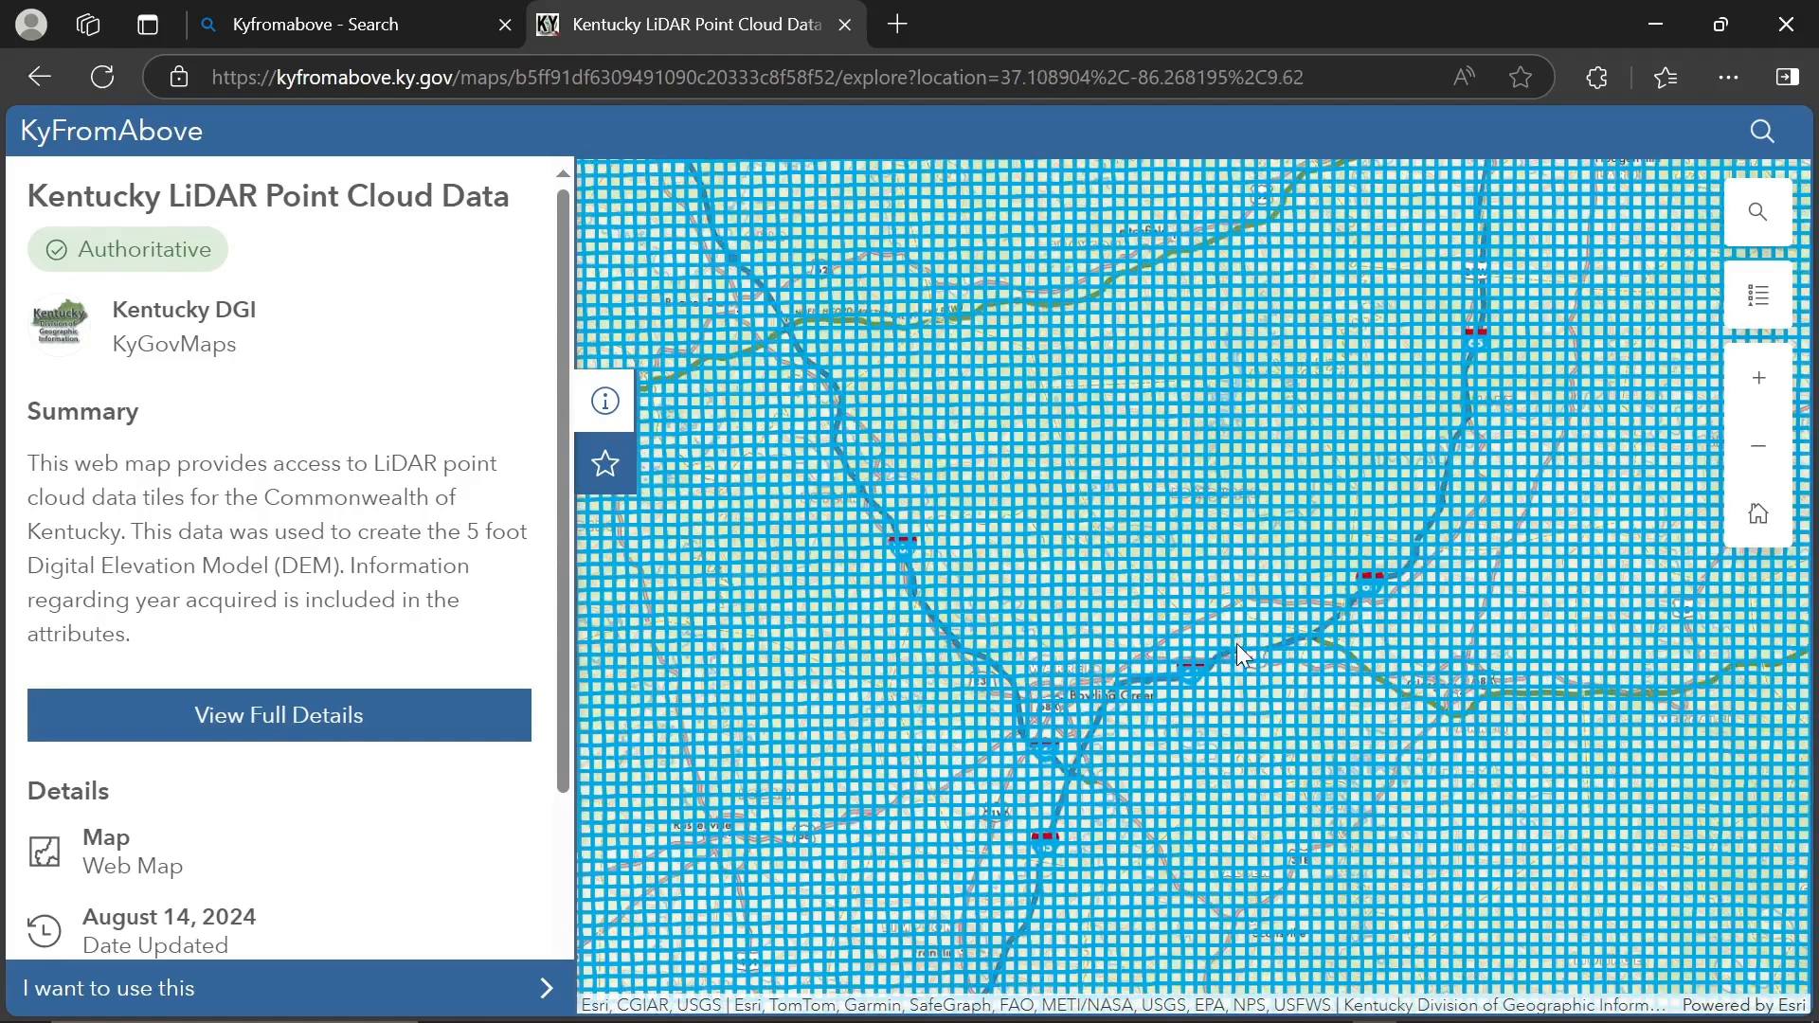
pyautogui.scroll(2, 1237, 644)
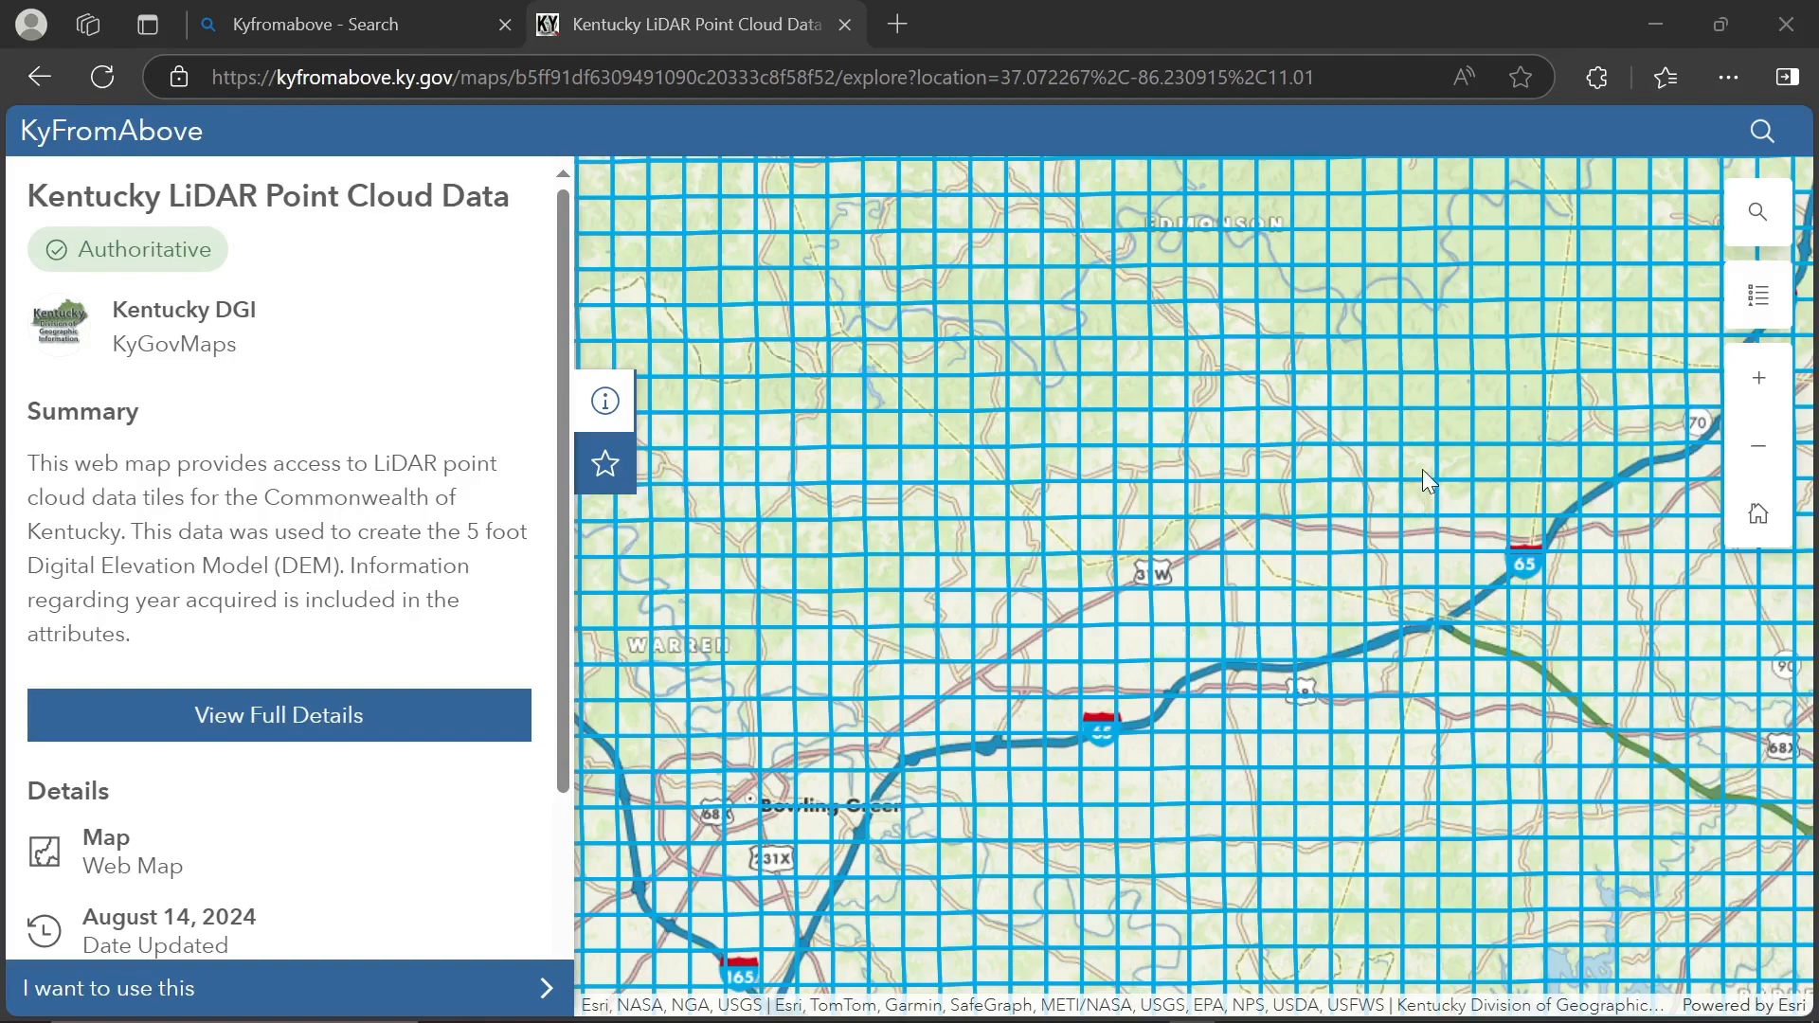
pyautogui.moveTo(1418, 473); pyautogui.dragTo(1157, 662)
pyautogui.moveTo(1407, 479); pyautogui.dragTo(1341, 528)
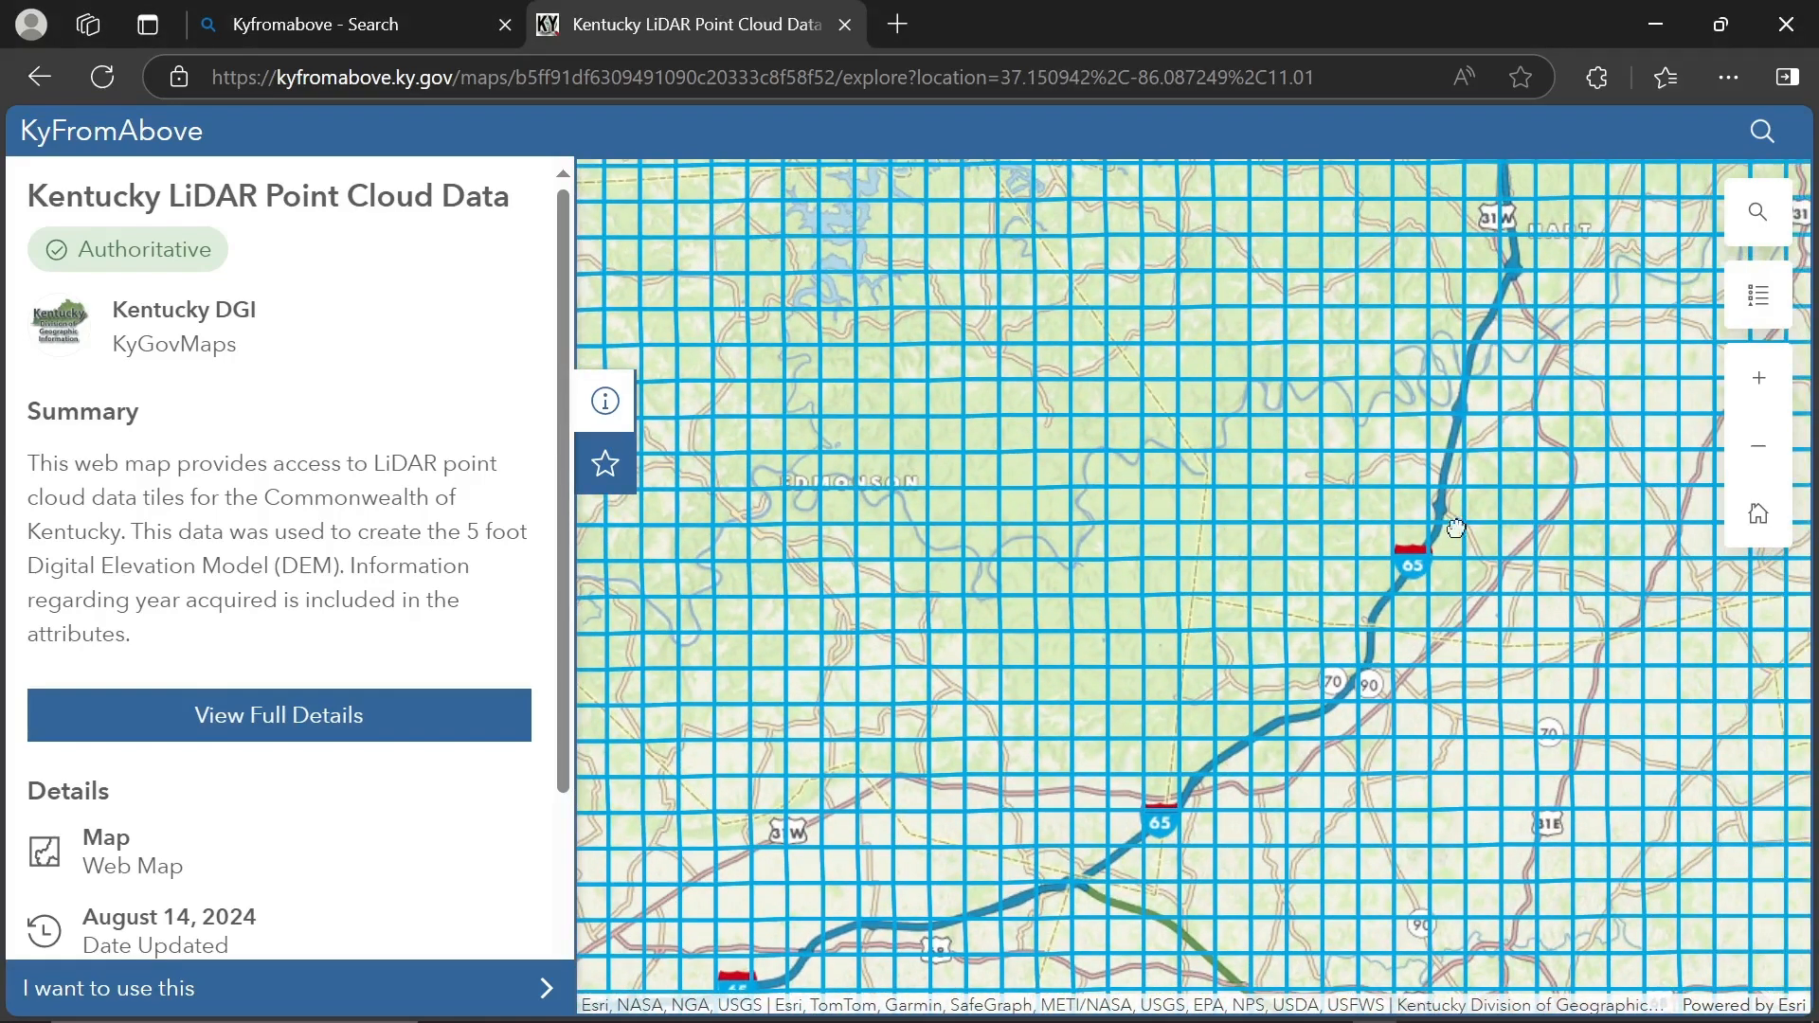
pyautogui.scroll(-2, 1220, 542)
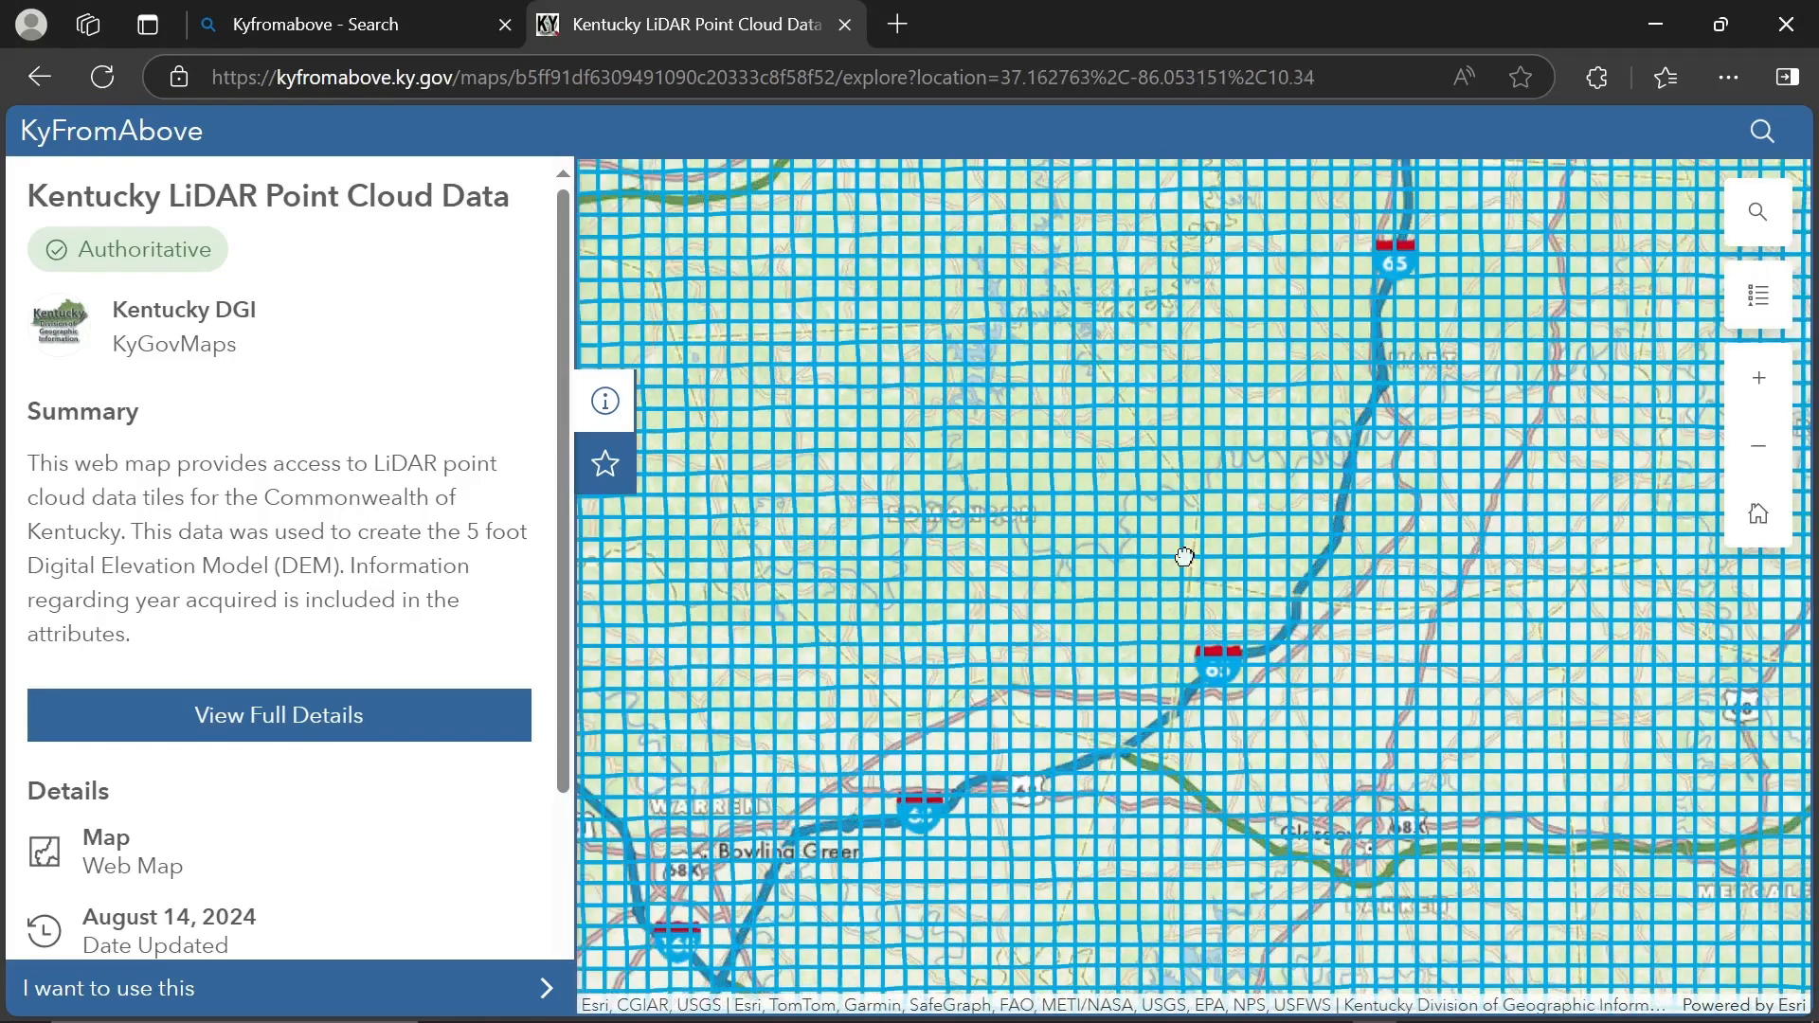
# Step: Select LiDAR tile N152E205, north of the Green River between Brownsville and Mammoth Cave, to show its attributes
pyautogui.scroll(3, 1056, 492)
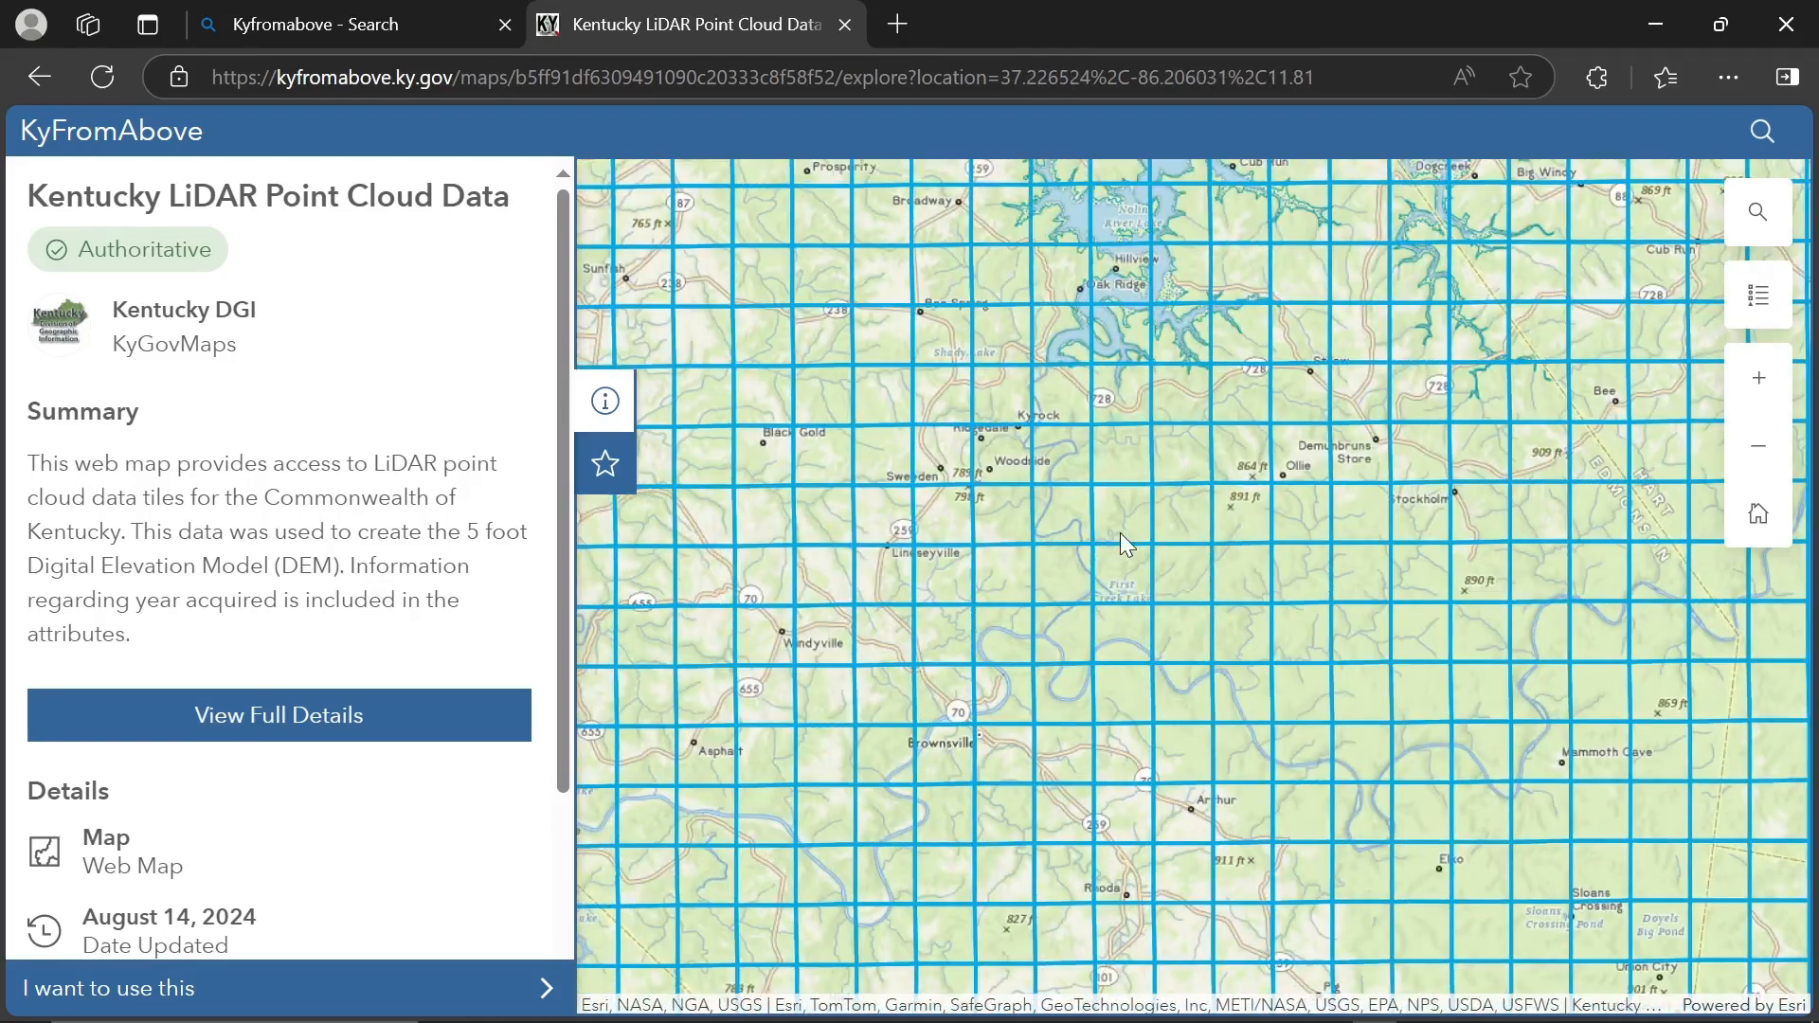
pyautogui.moveTo(1127, 542); pyautogui.dragTo(1064, 430)
pyautogui.scroll(1, 1218, 577)
pyautogui.scroll(3, 1220, 578)
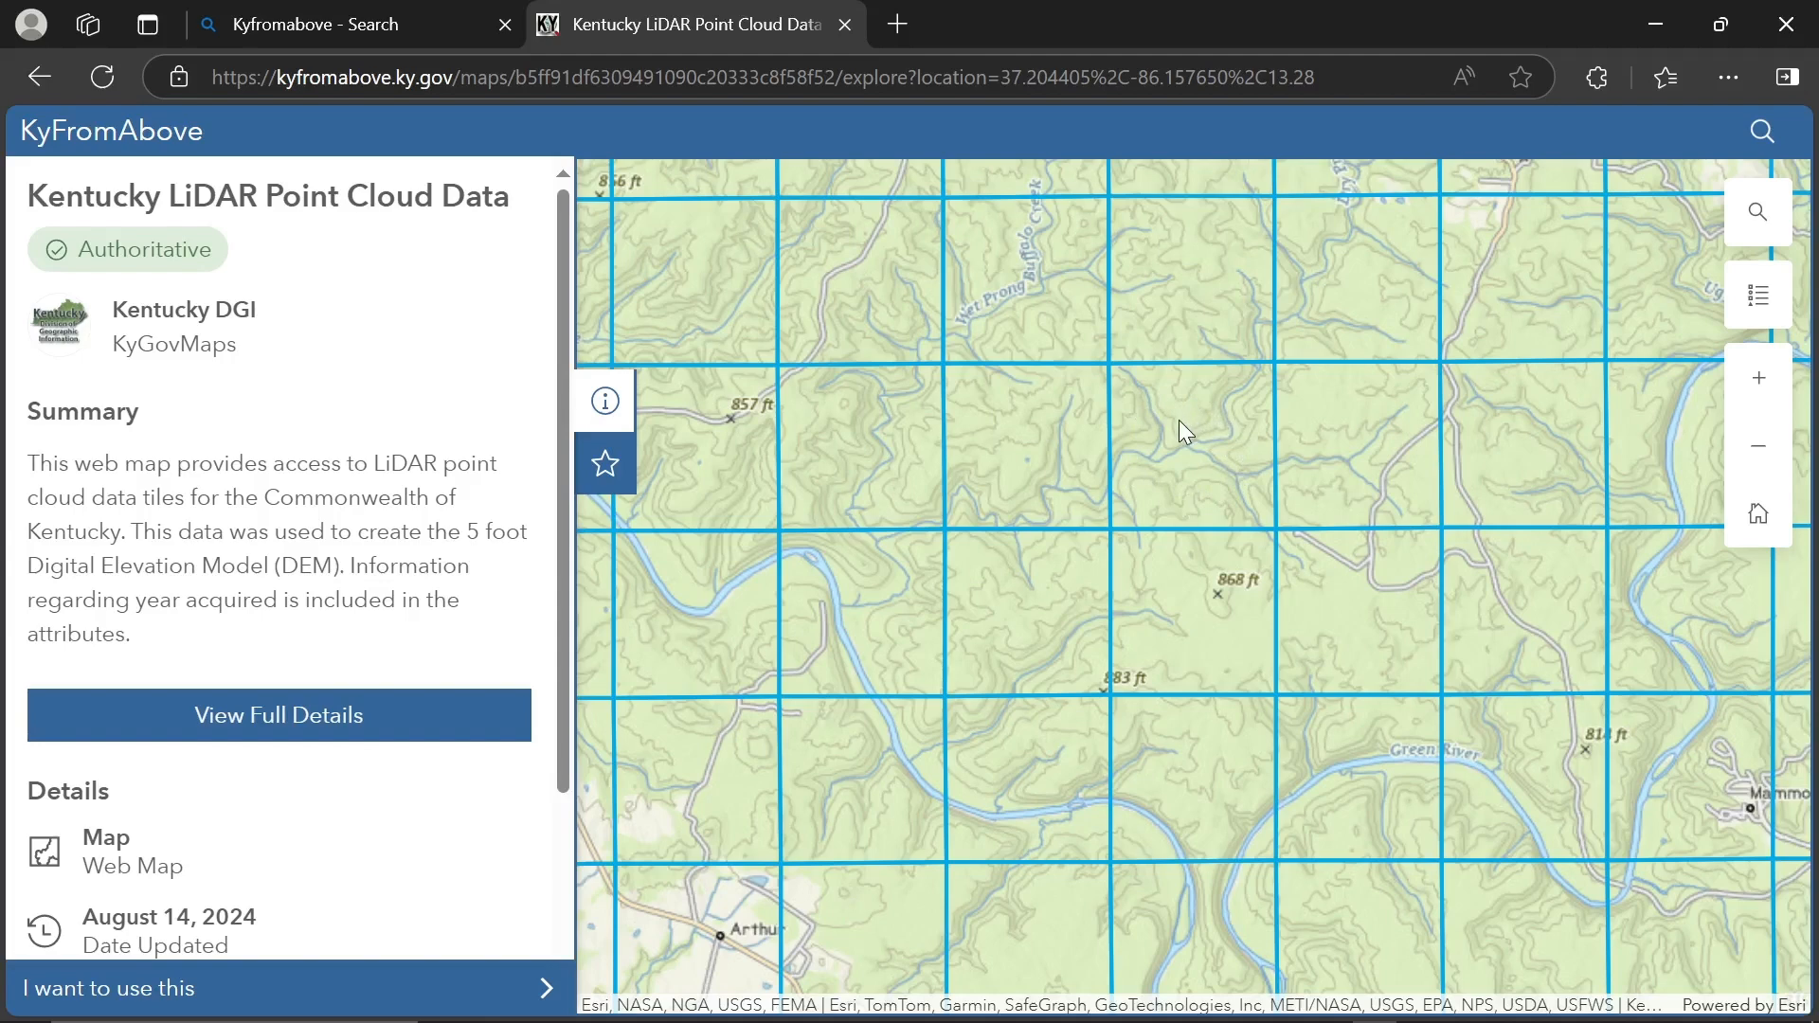
pyautogui.click(1175, 480)
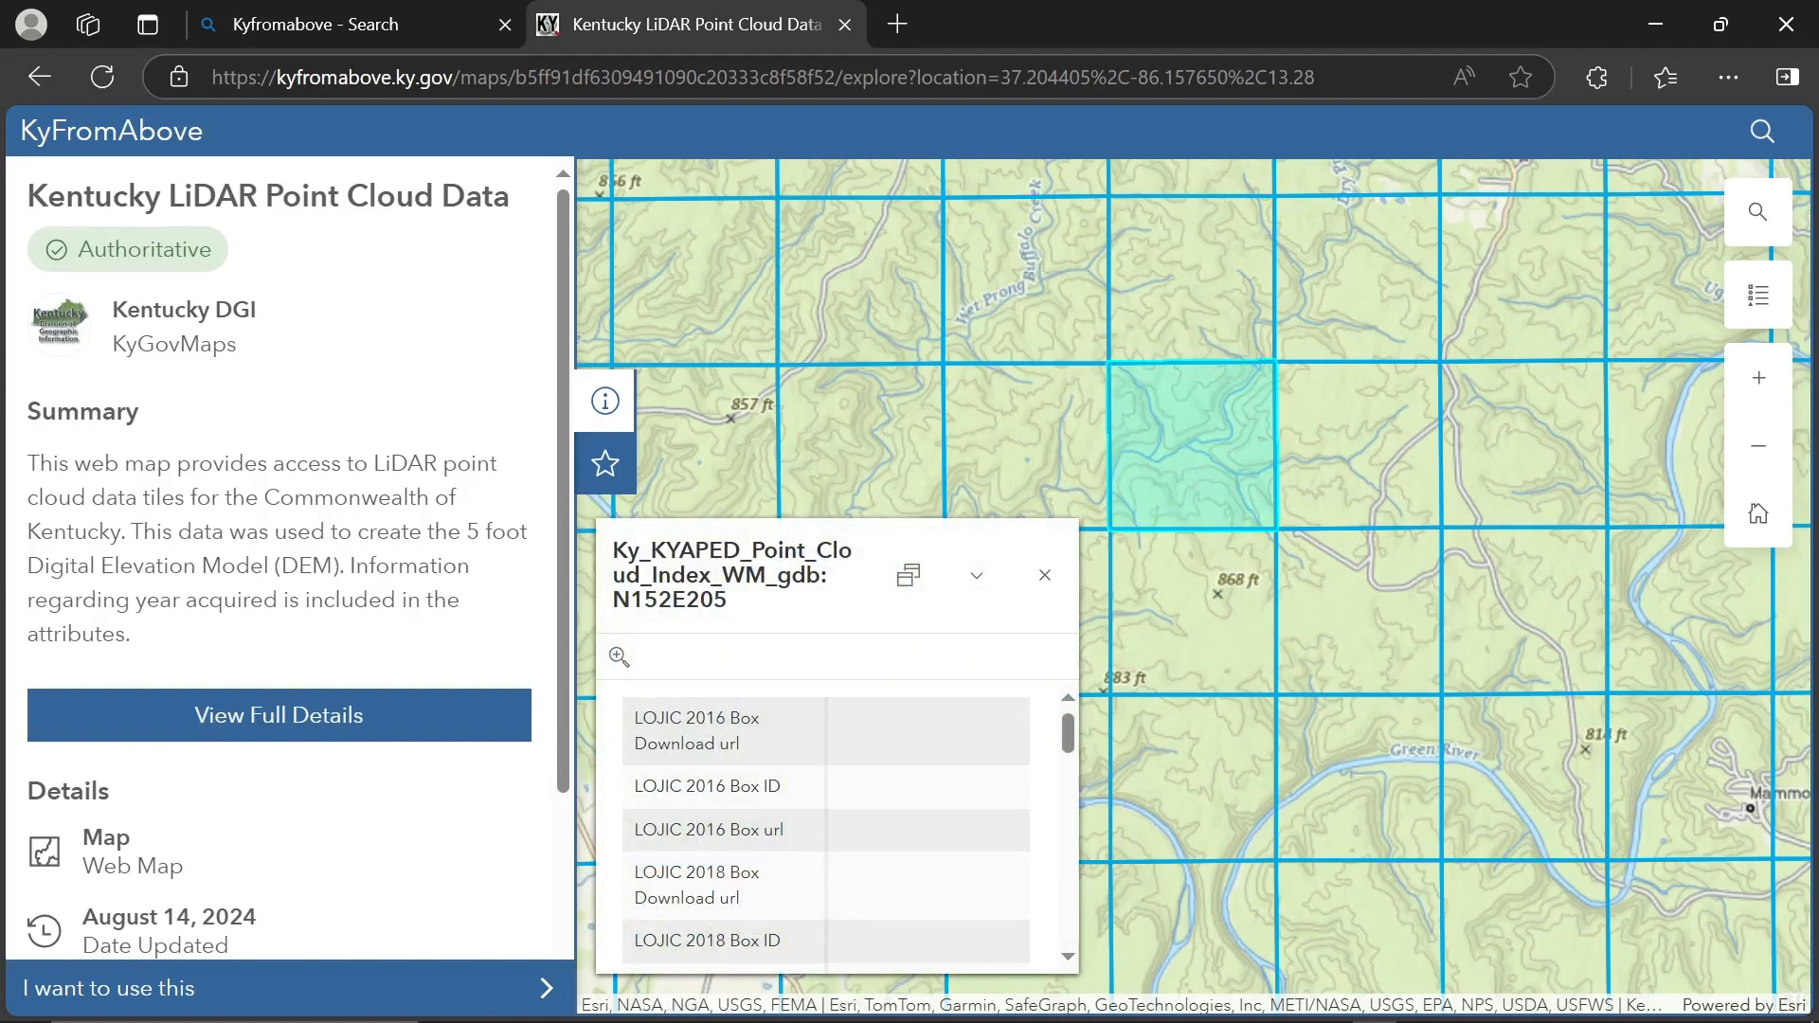
# Step: Find the newest available data link in the attributes of tile N152E205 and download the Phase2_AWS_url point cloud file
pyautogui.moveTo(1074, 724); pyautogui.dragTo(1066, 851)
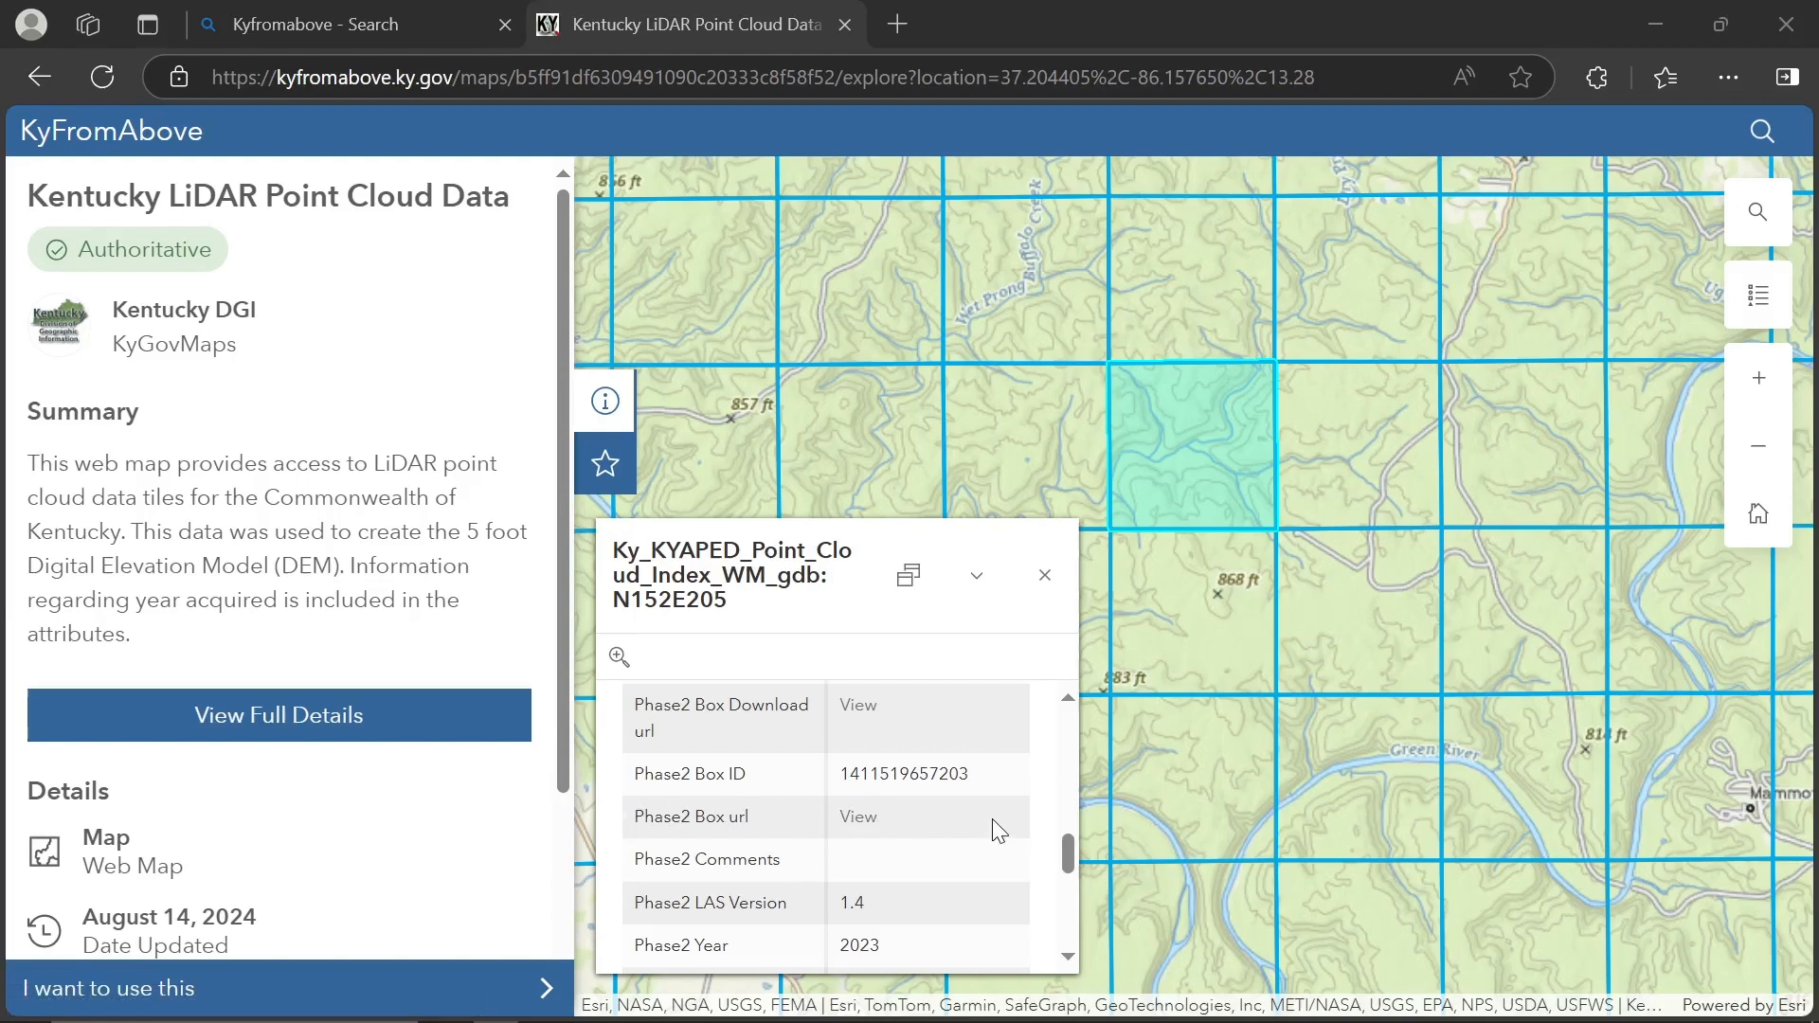
pyautogui.scroll(-5, 998, 831)
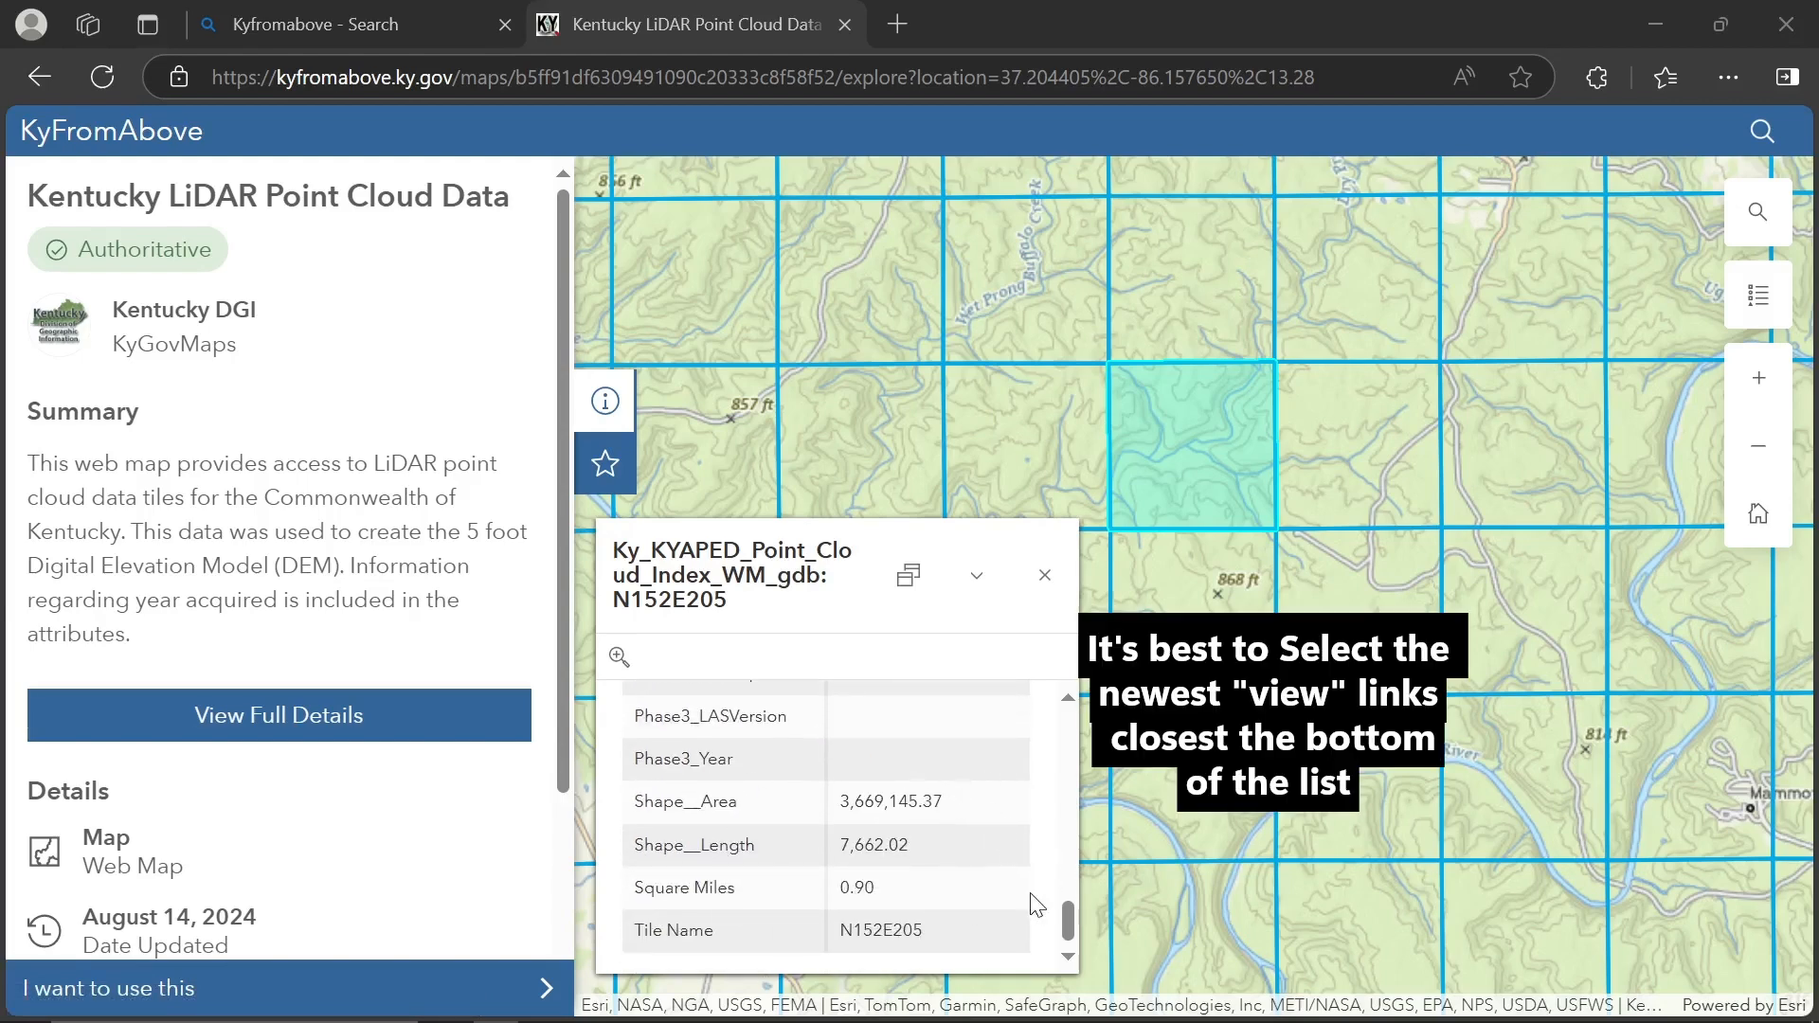
pyautogui.moveTo(1076, 928); pyautogui.dragTo(1082, 873)
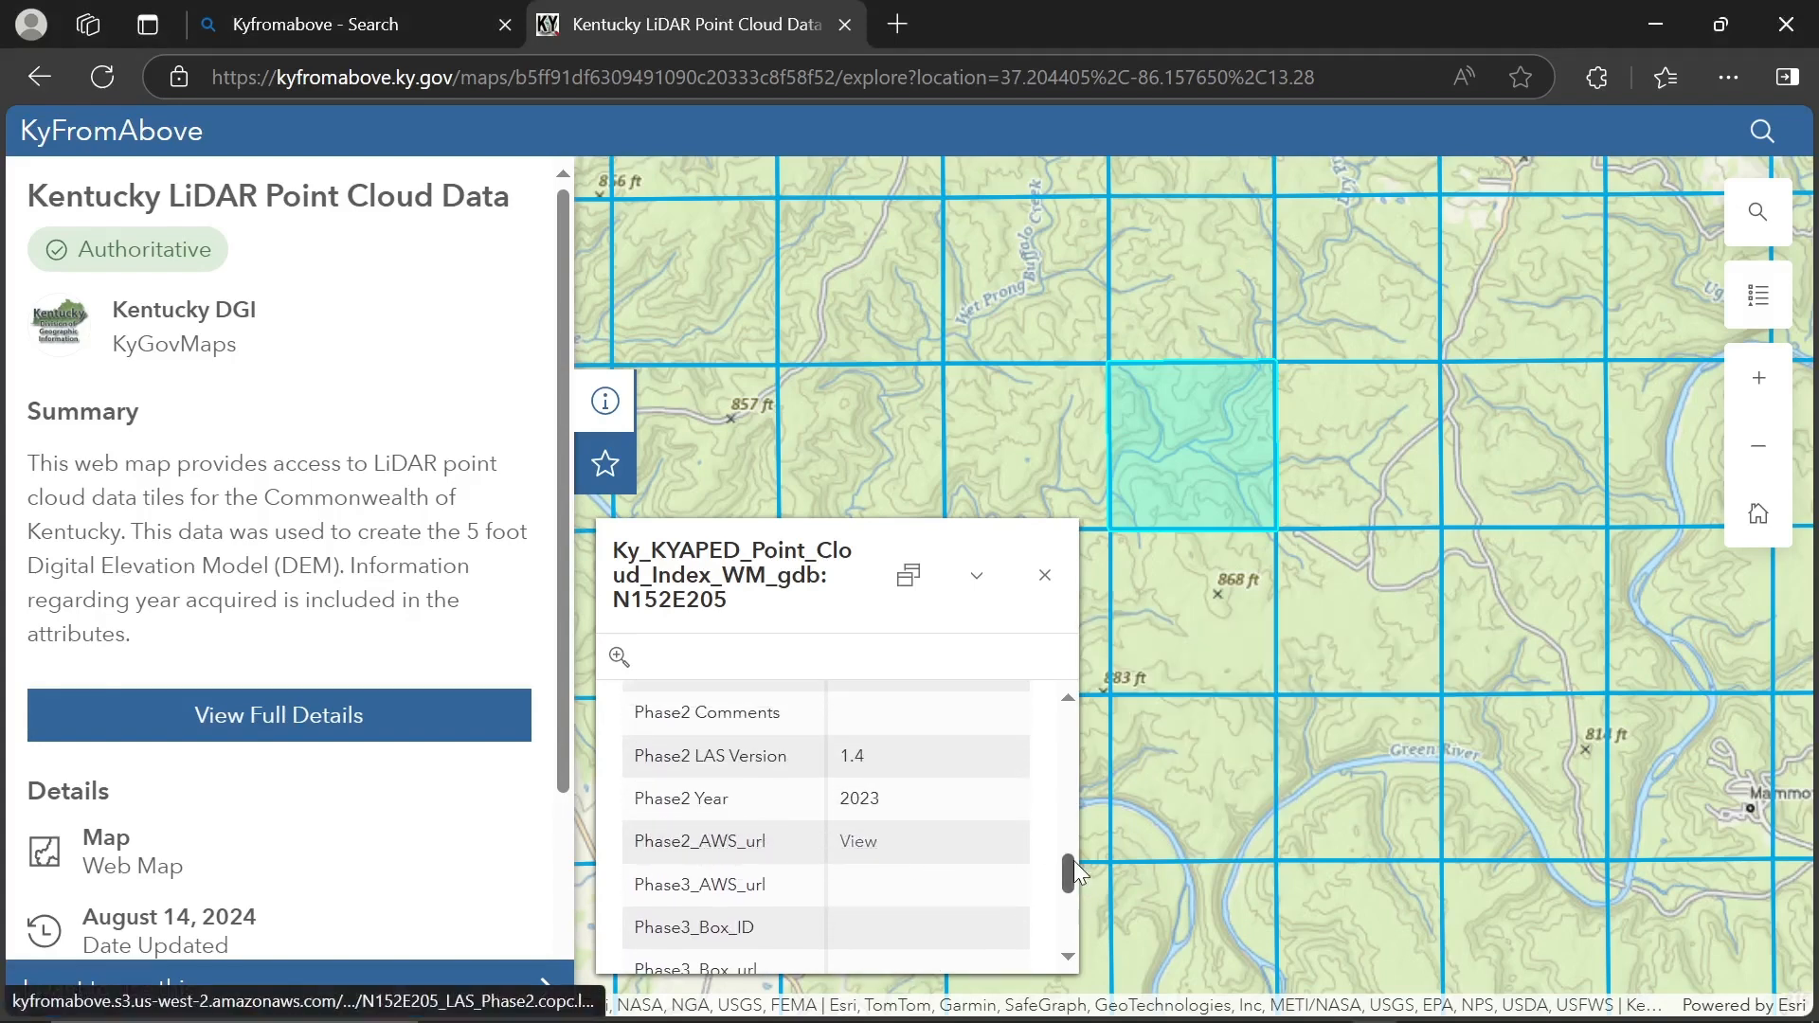
pyautogui.moveTo(1067, 873); pyautogui.dragTo(1082, 843)
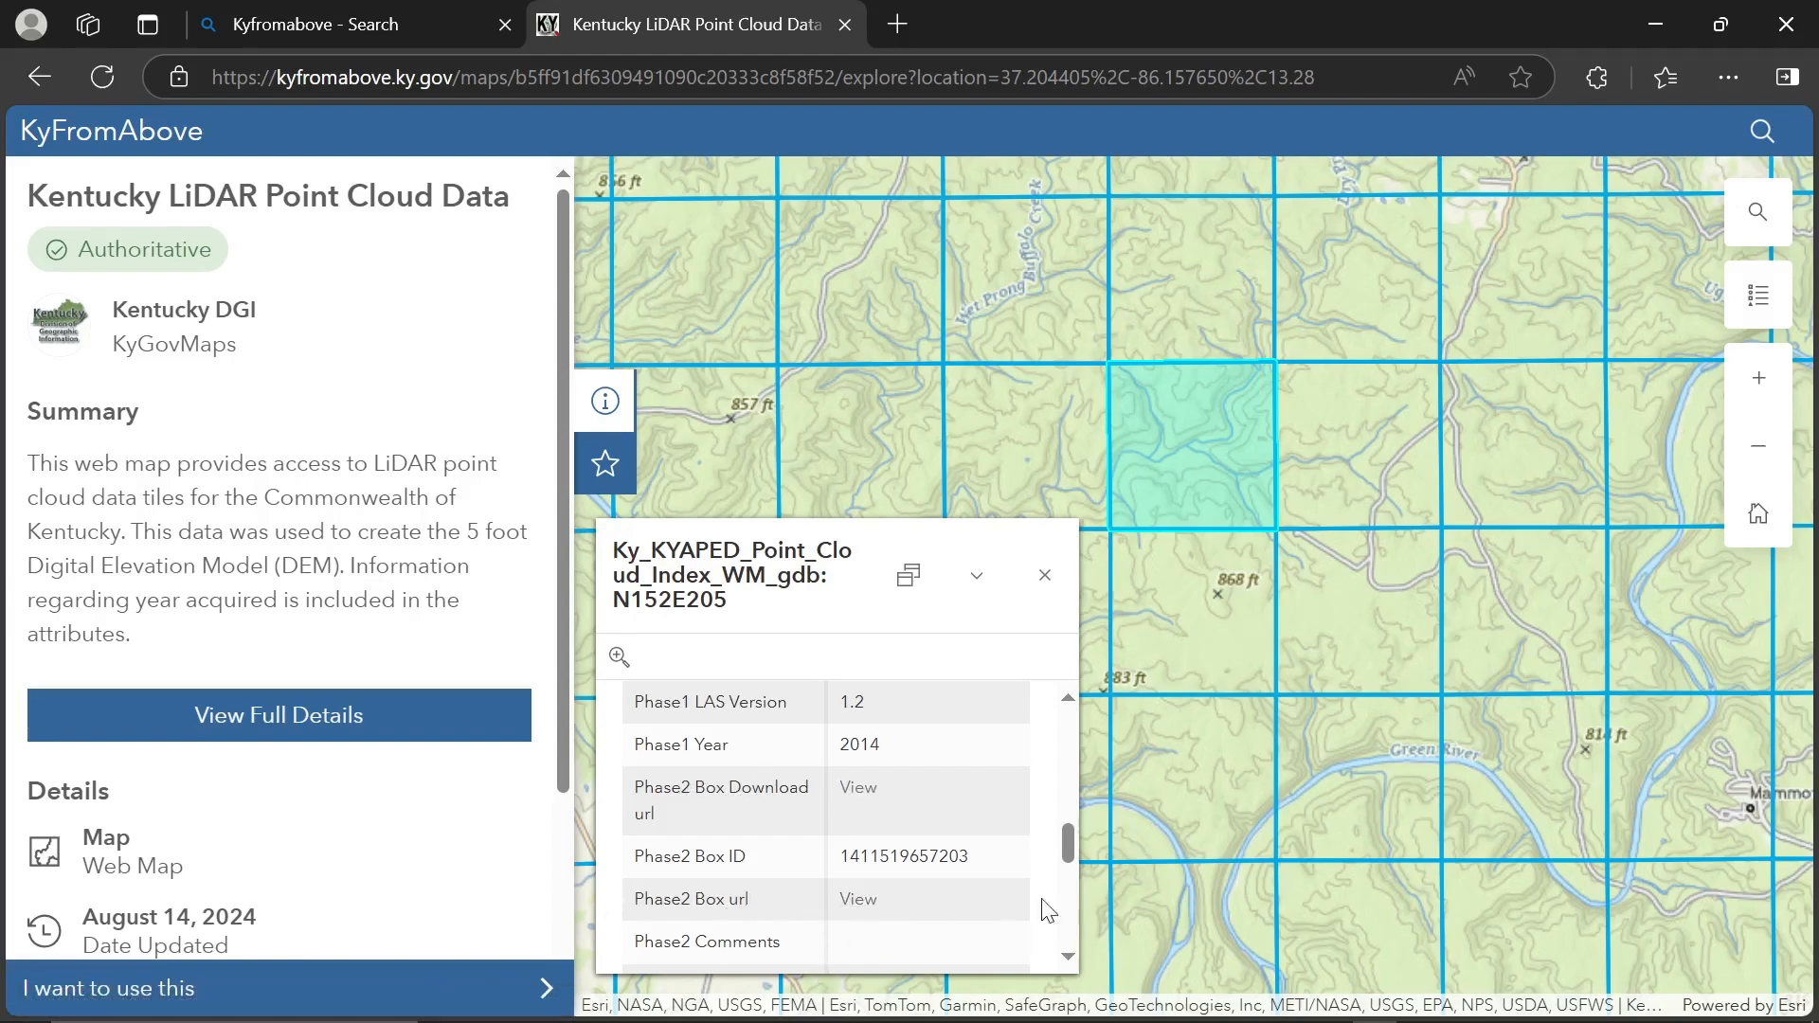
pyautogui.moveTo(1072, 832); pyautogui.dragTo(1059, 869)
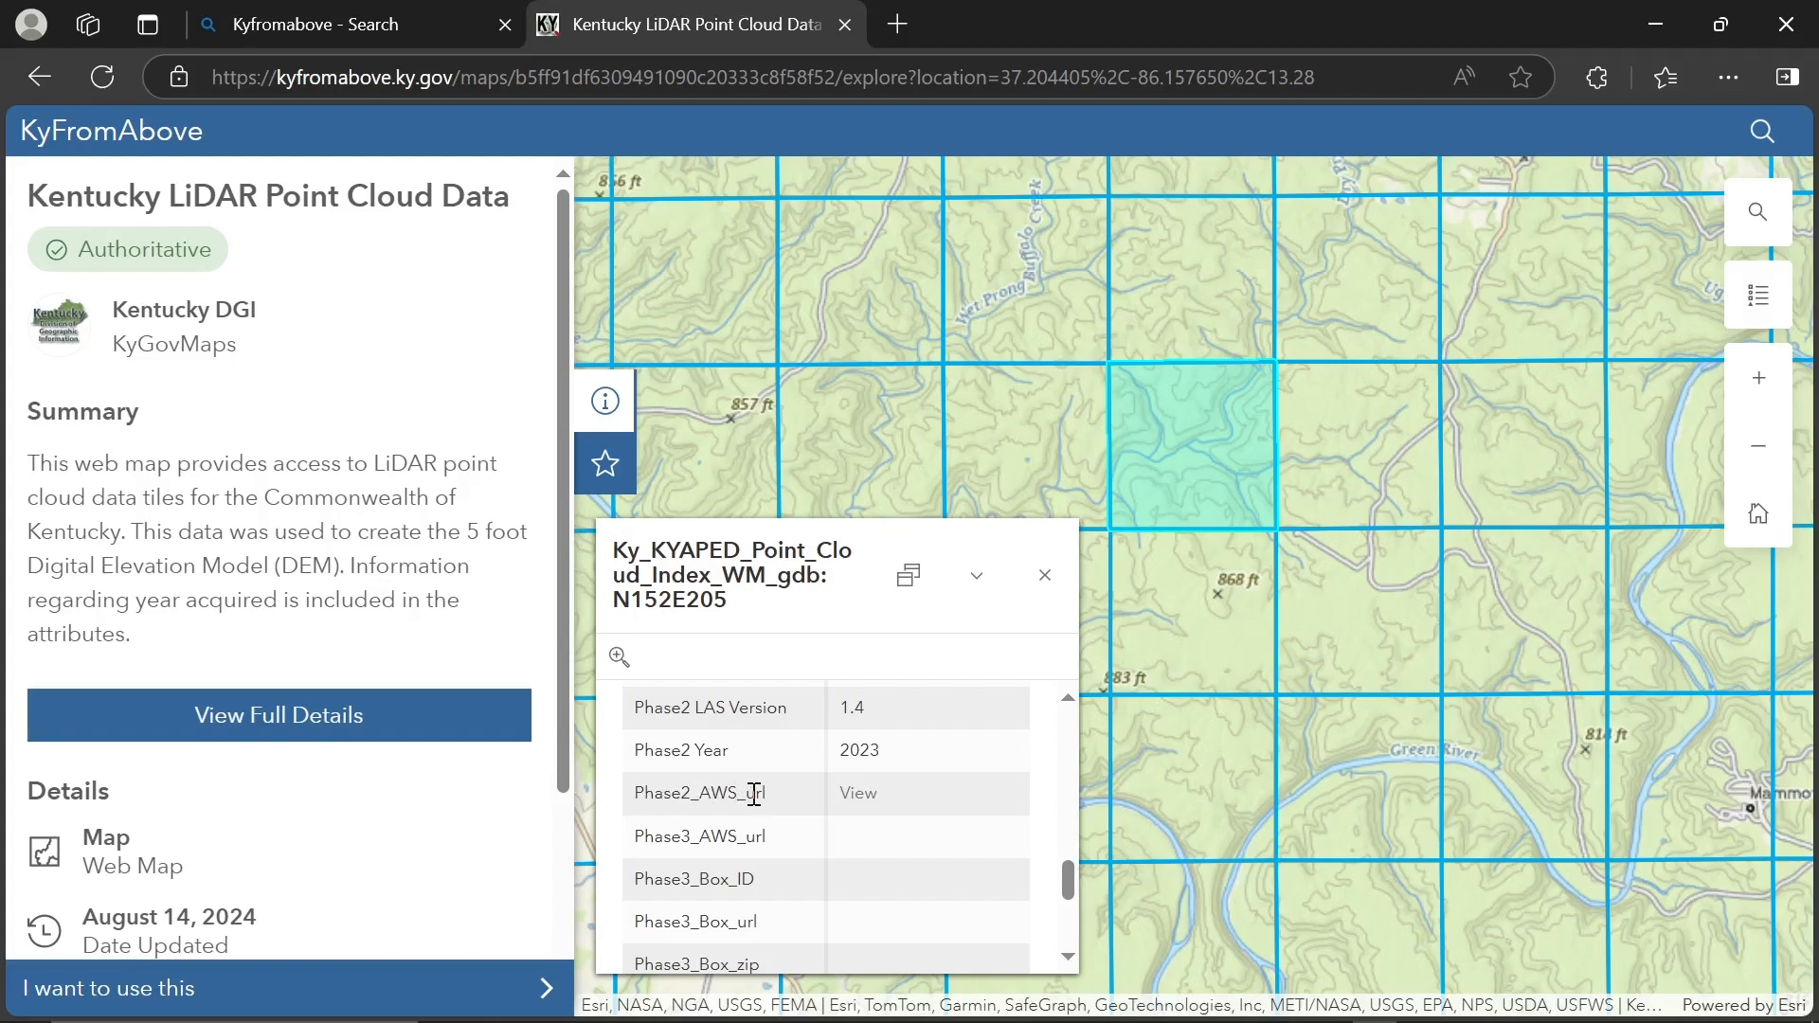
pyautogui.click(860, 796)
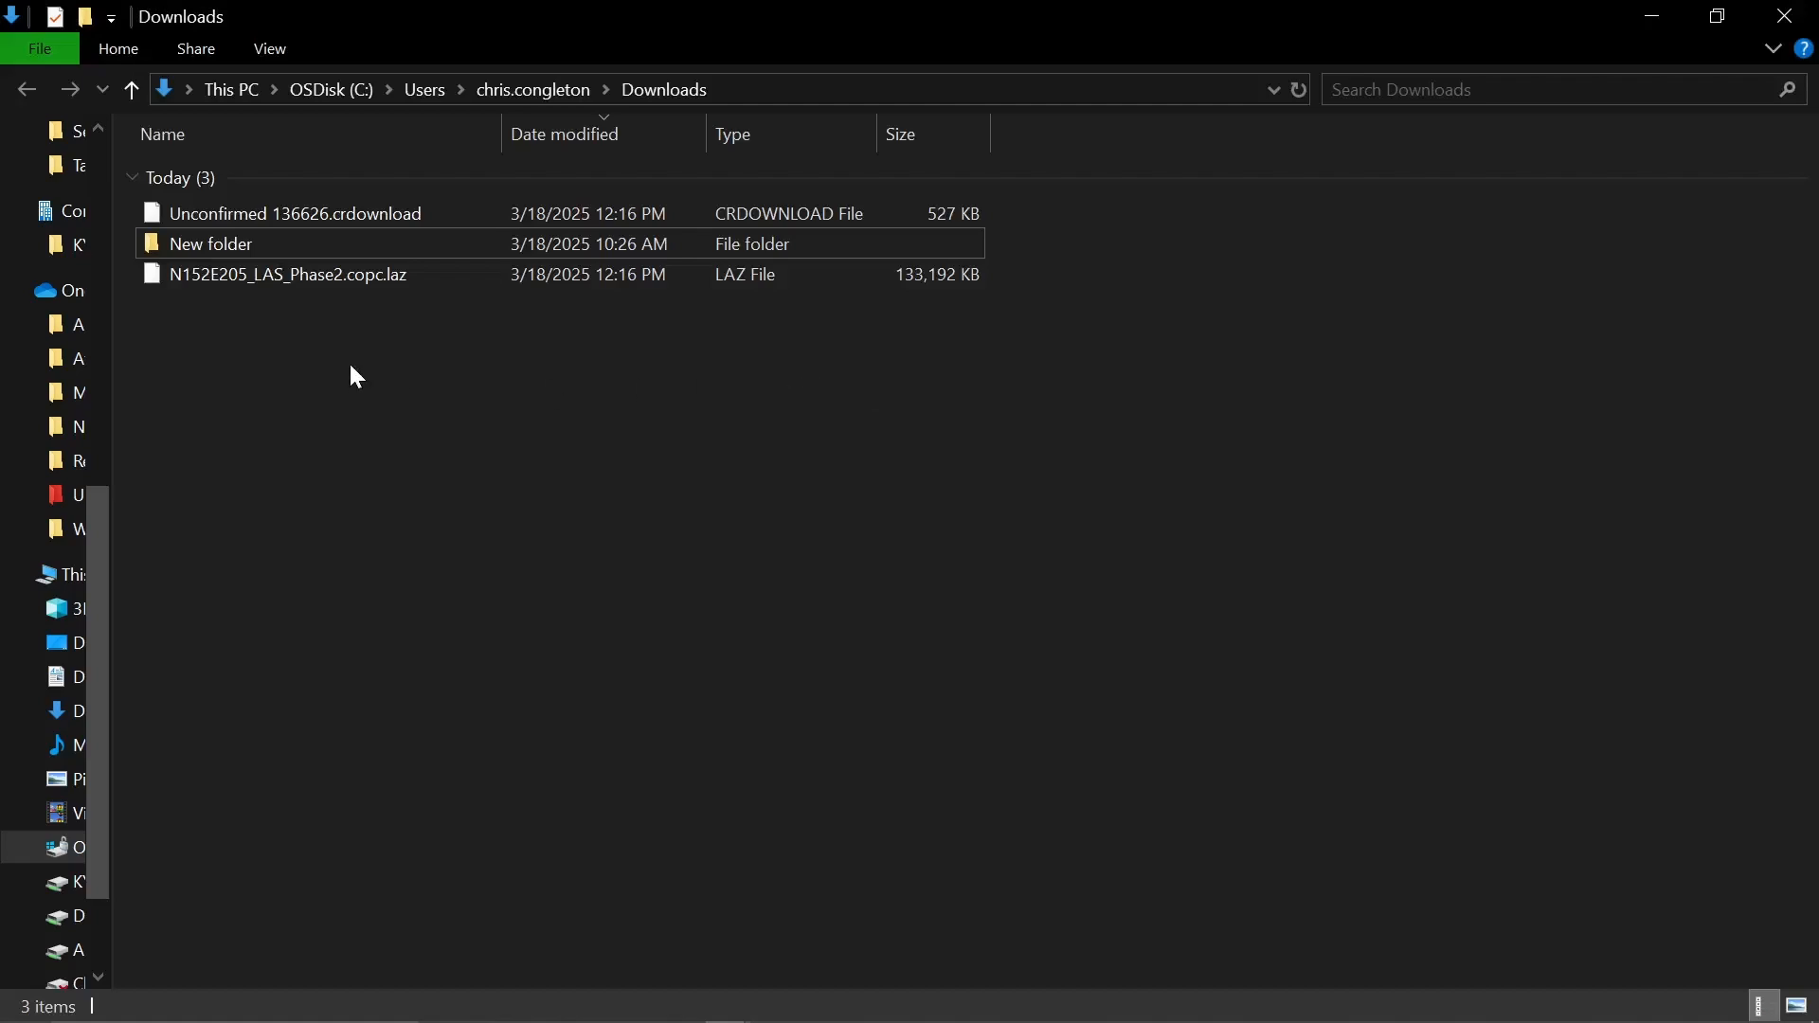
# Step: Cut the file N152E205_LAS_Phase2.copc.laz from the Downloads folder and close that folder's window
pyautogui.click(376, 212)
pyautogui.rightClick(376, 213)
pyautogui.click(324, 277)
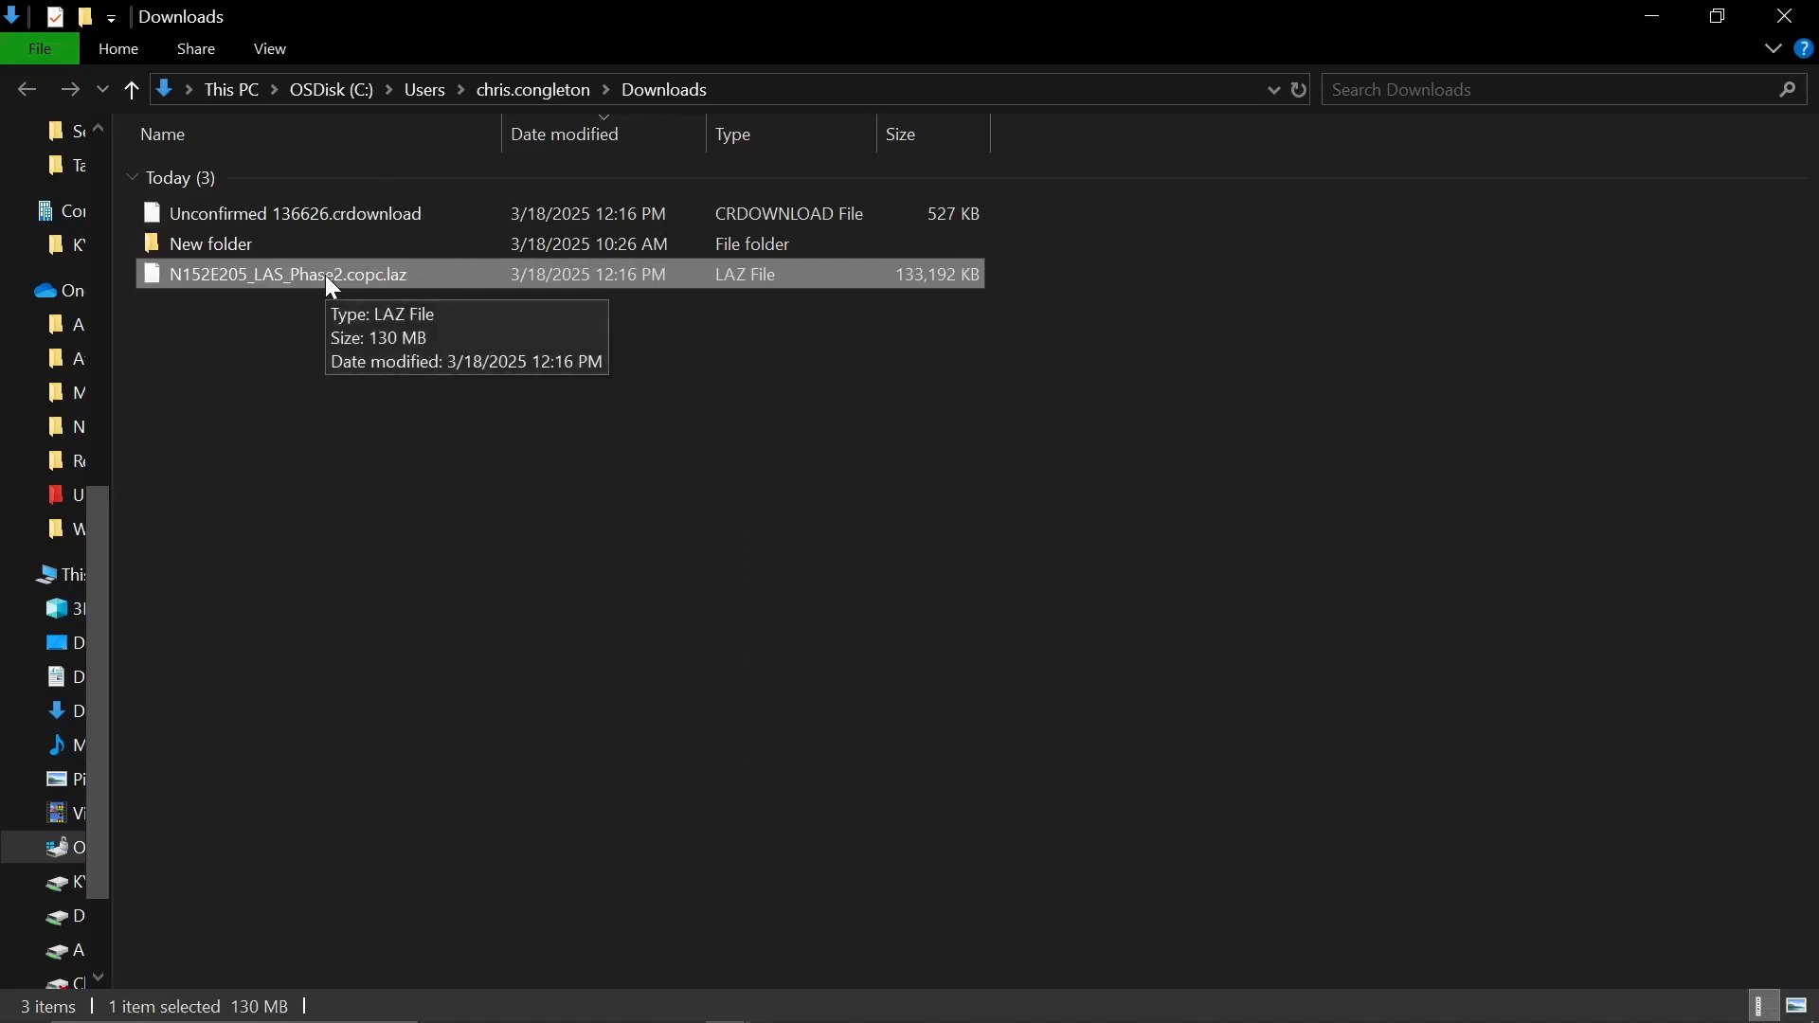
pyautogui.rightClick(332, 287)
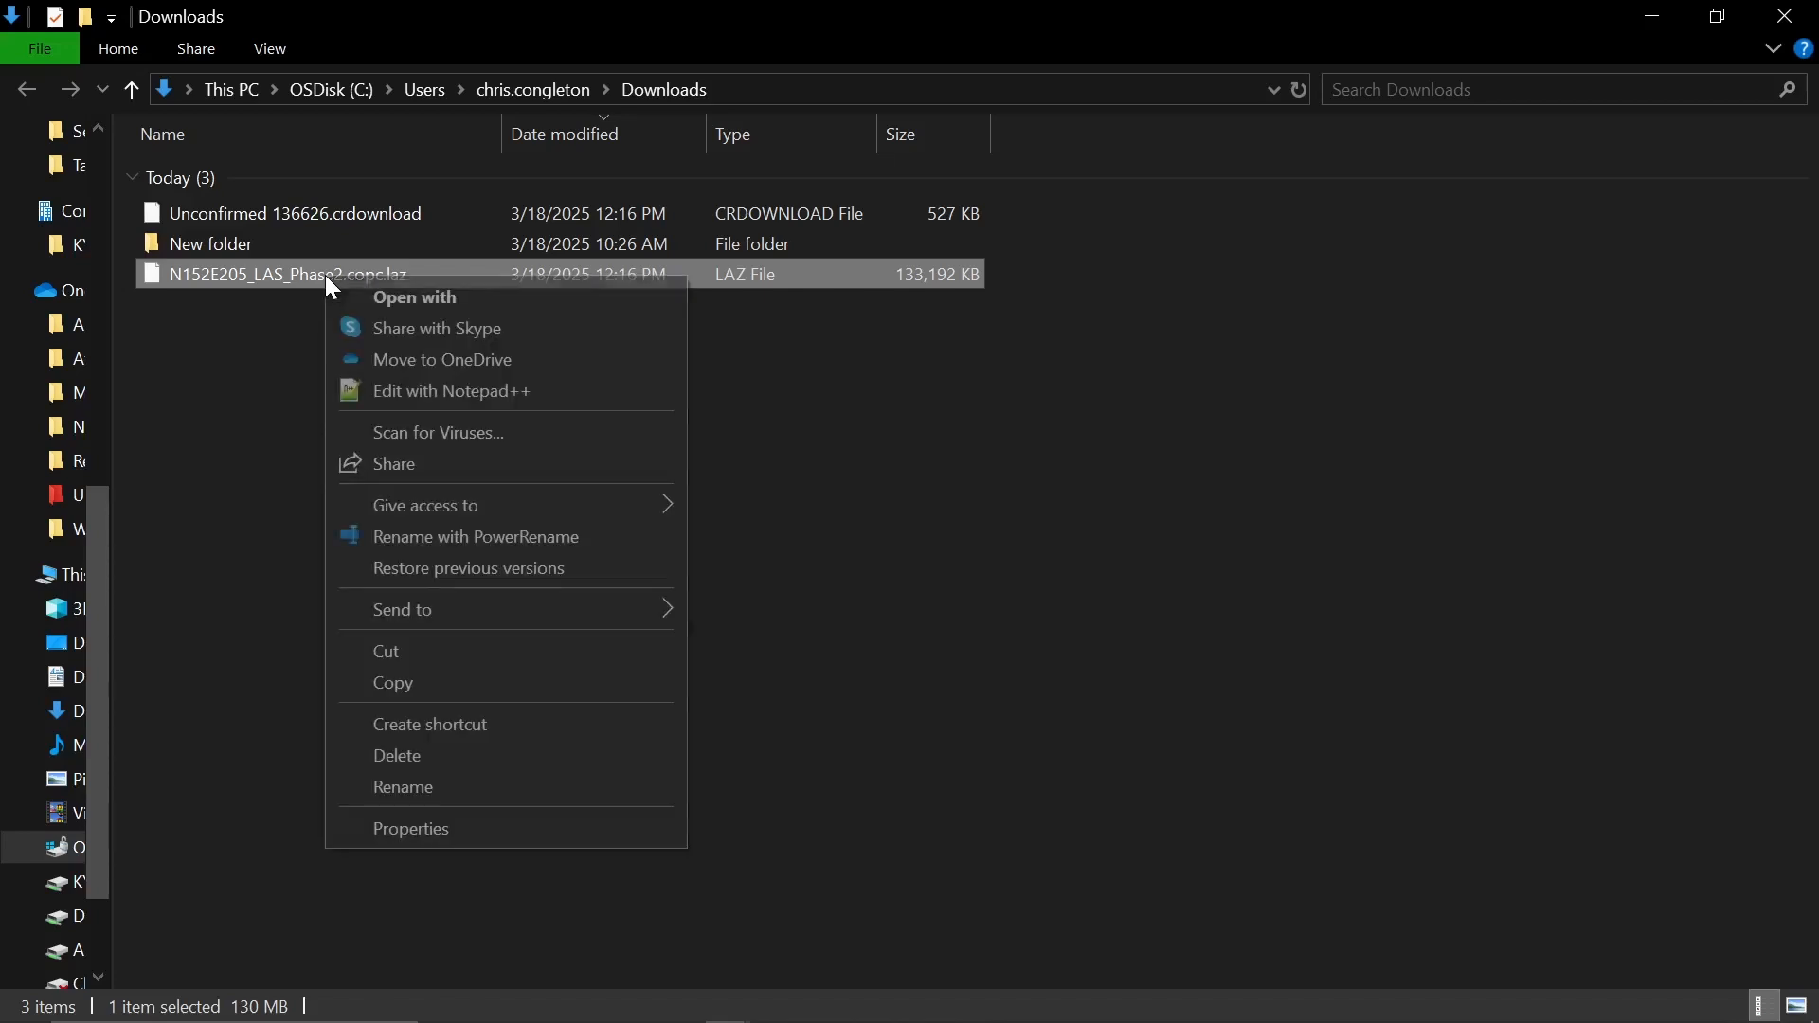
pyautogui.click(402, 652)
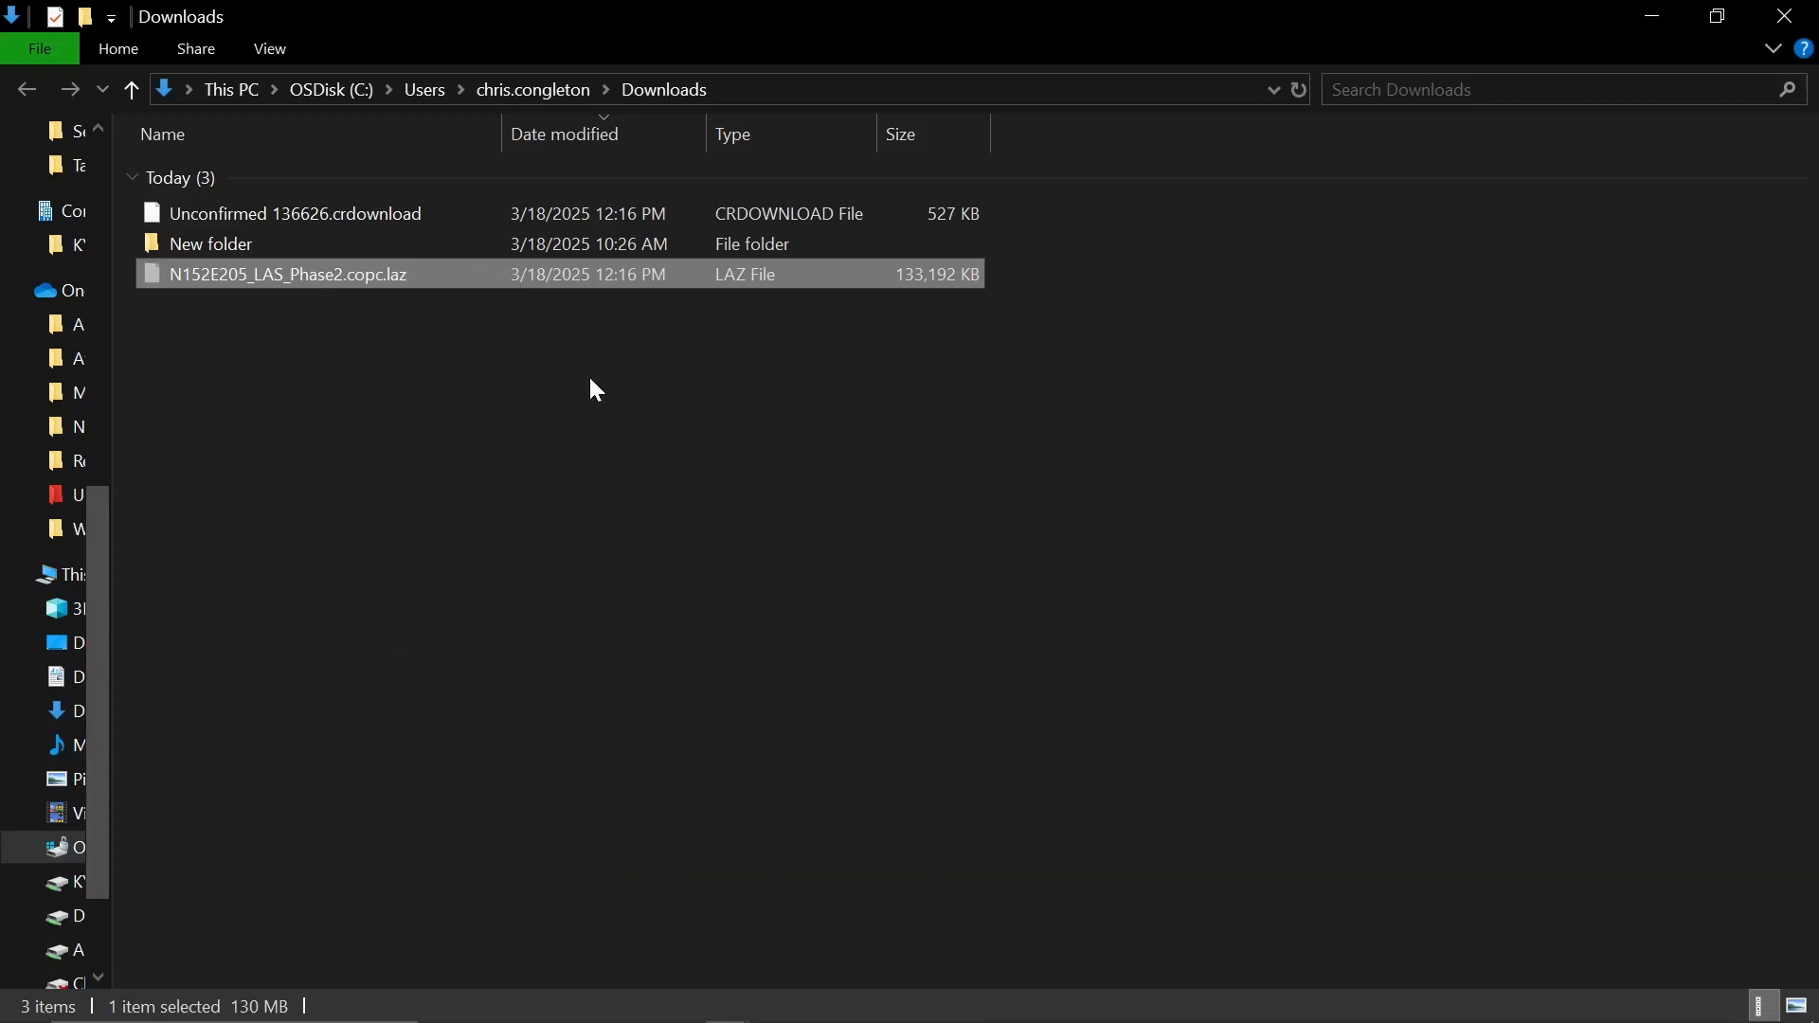
pyautogui.moveTo(995, 19); pyautogui.dragTo(1818, 57)
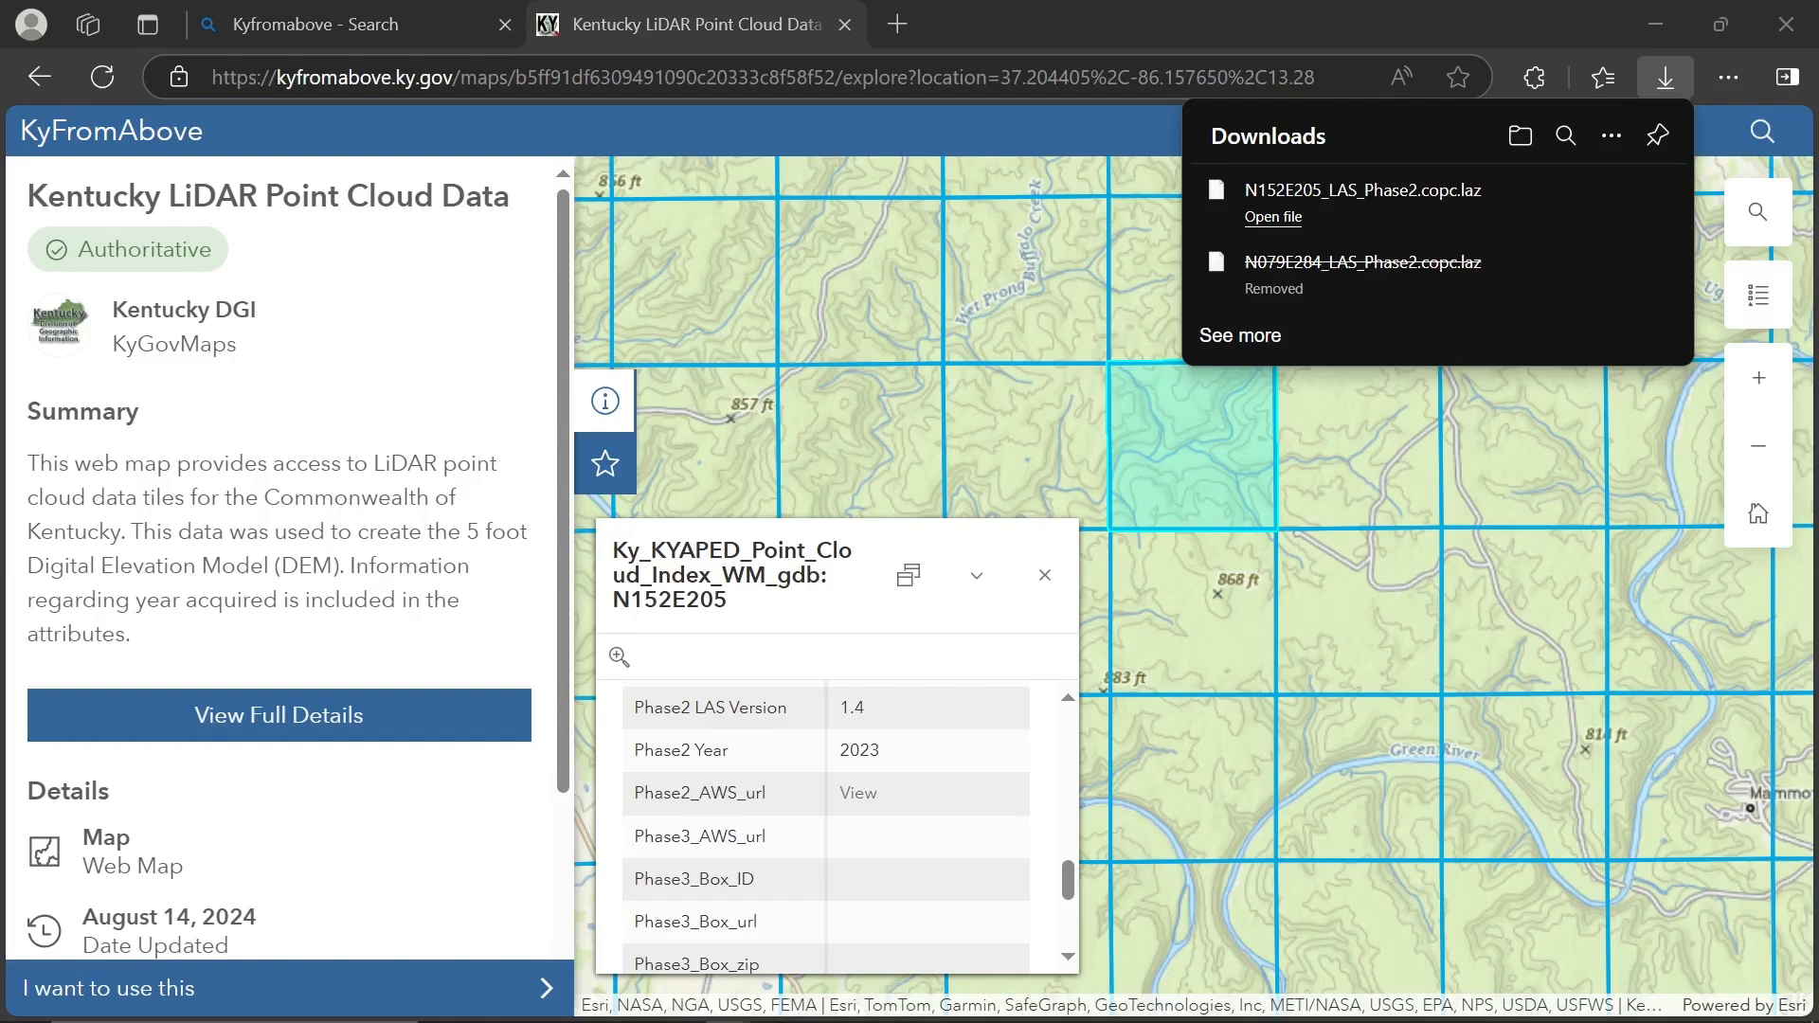
# Step: Paste the cut LAZ file into the LIDAR FILES folder under How to Import Lidar and close the folder window
pyautogui.click(728, 1021)
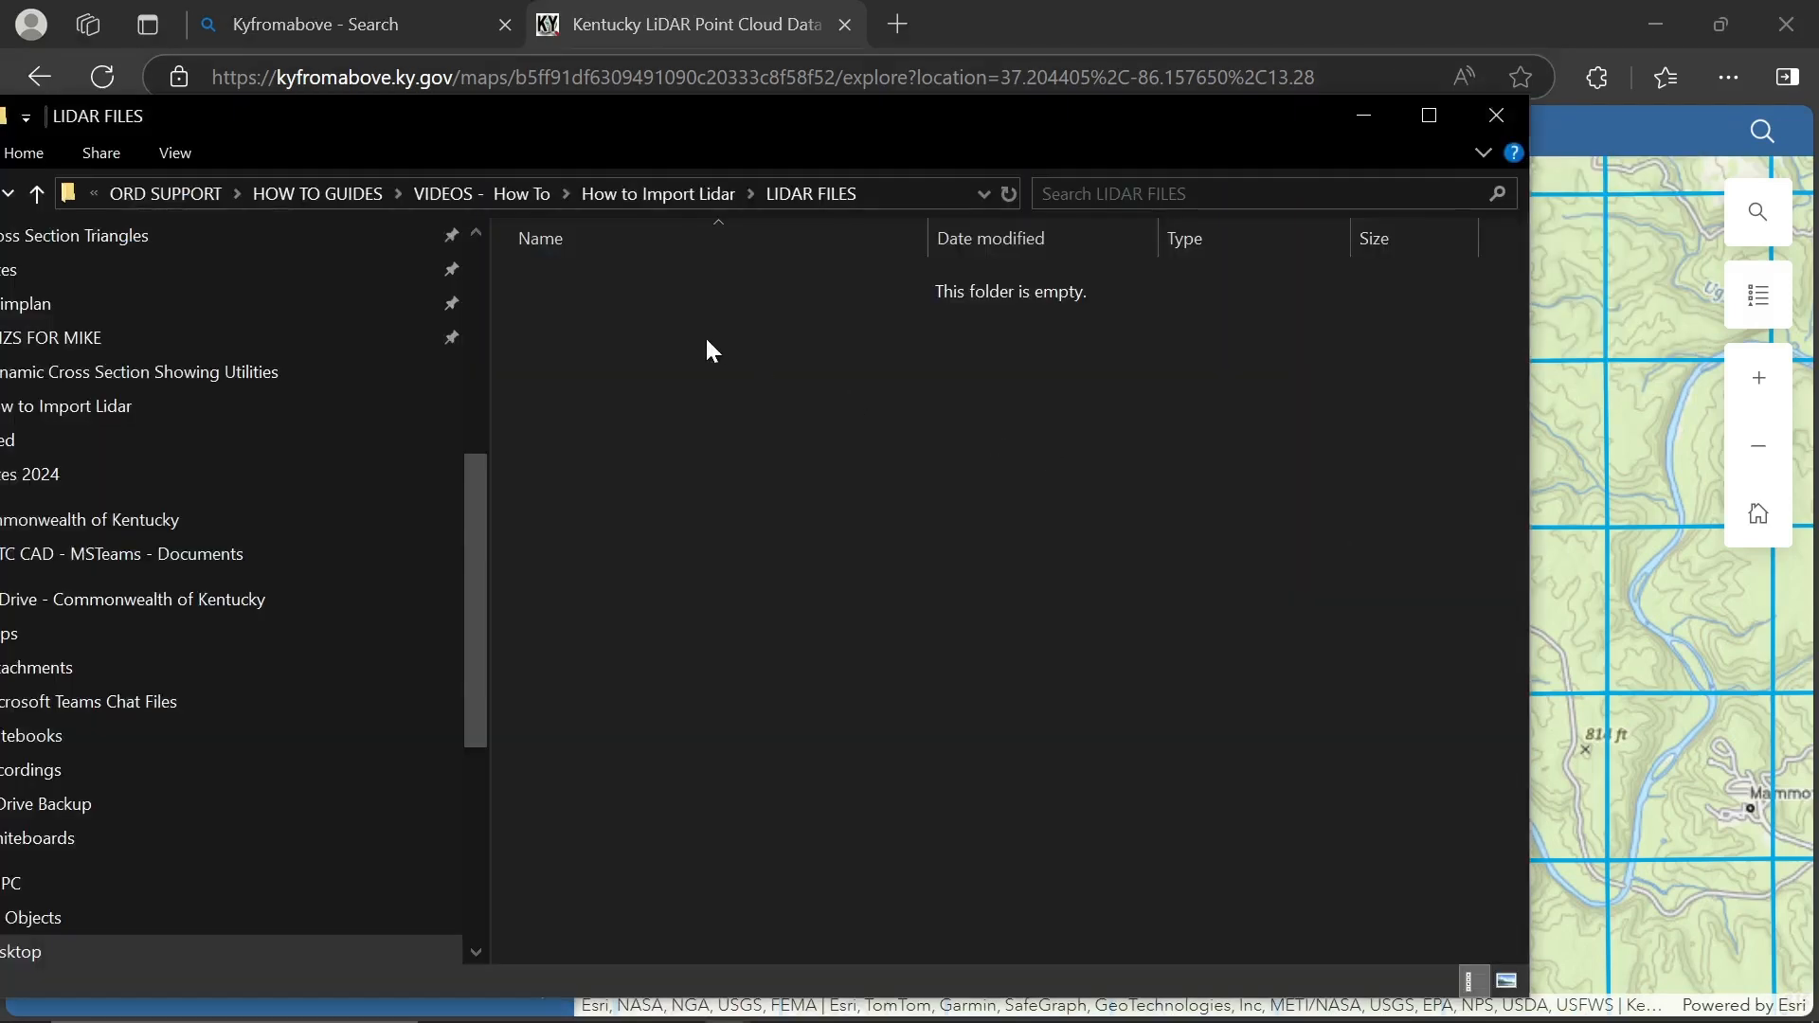
pyautogui.rightClick(682, 390)
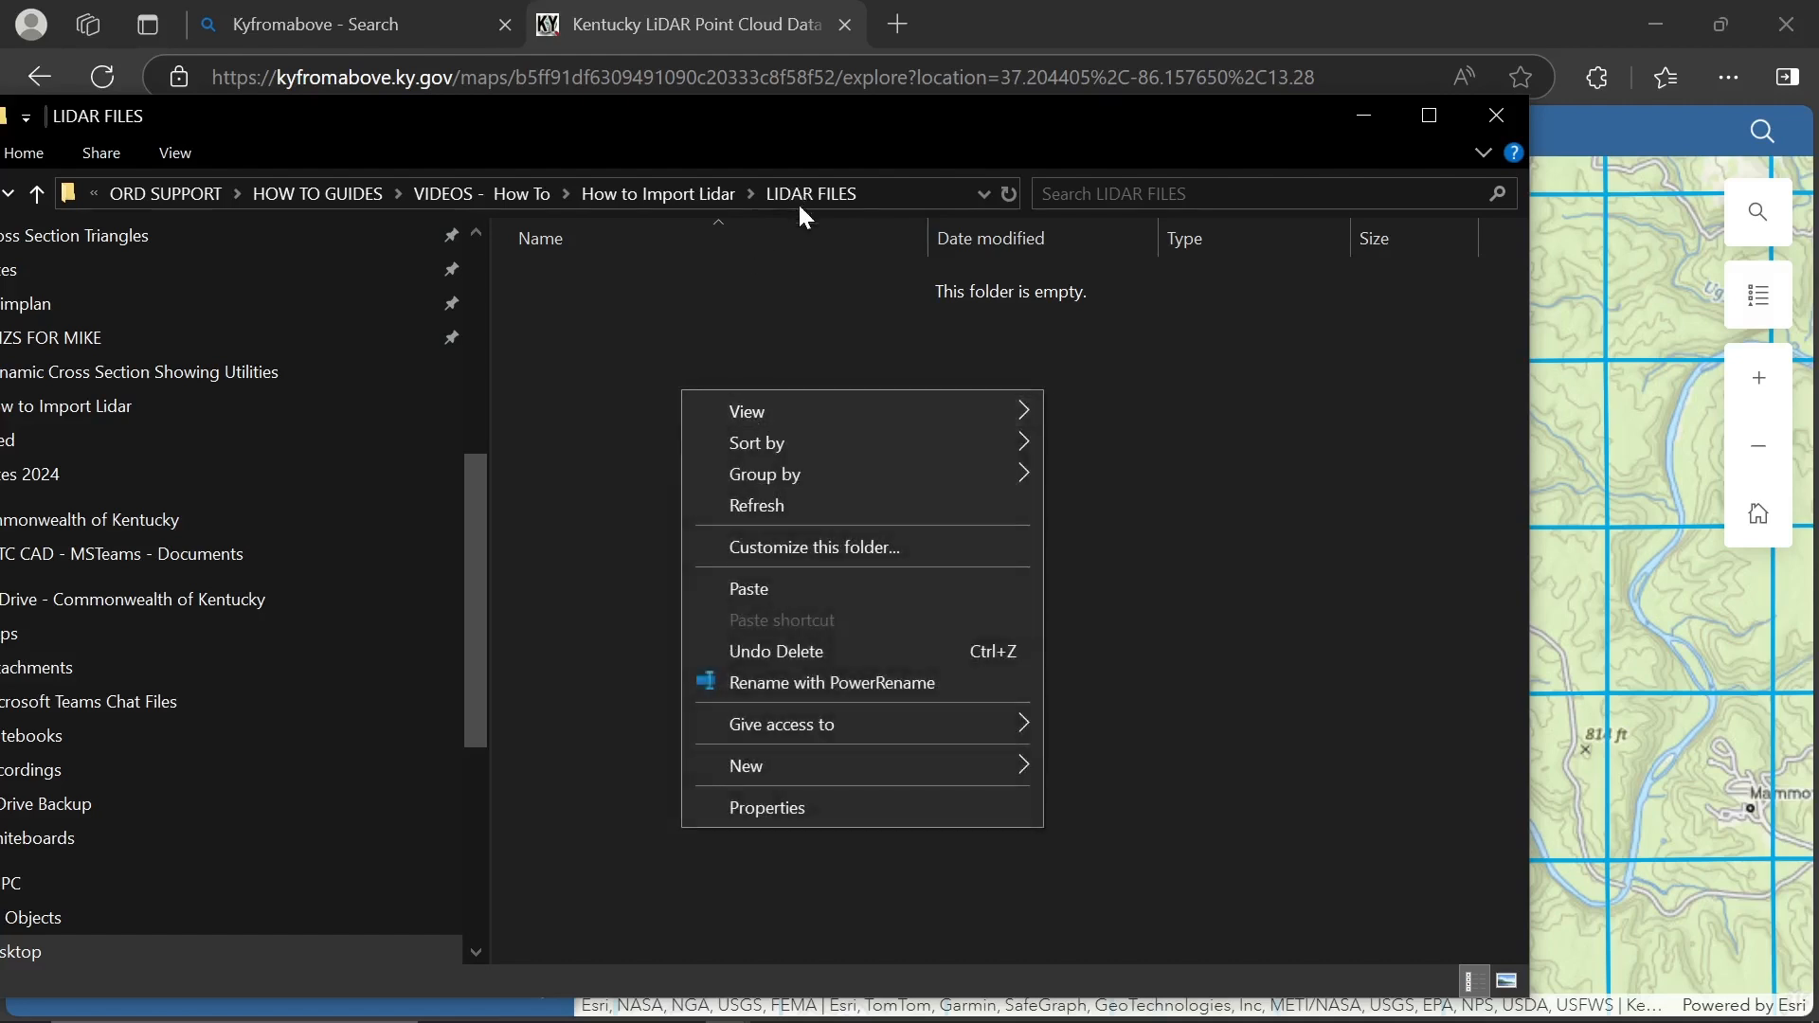
pyautogui.click(775, 588)
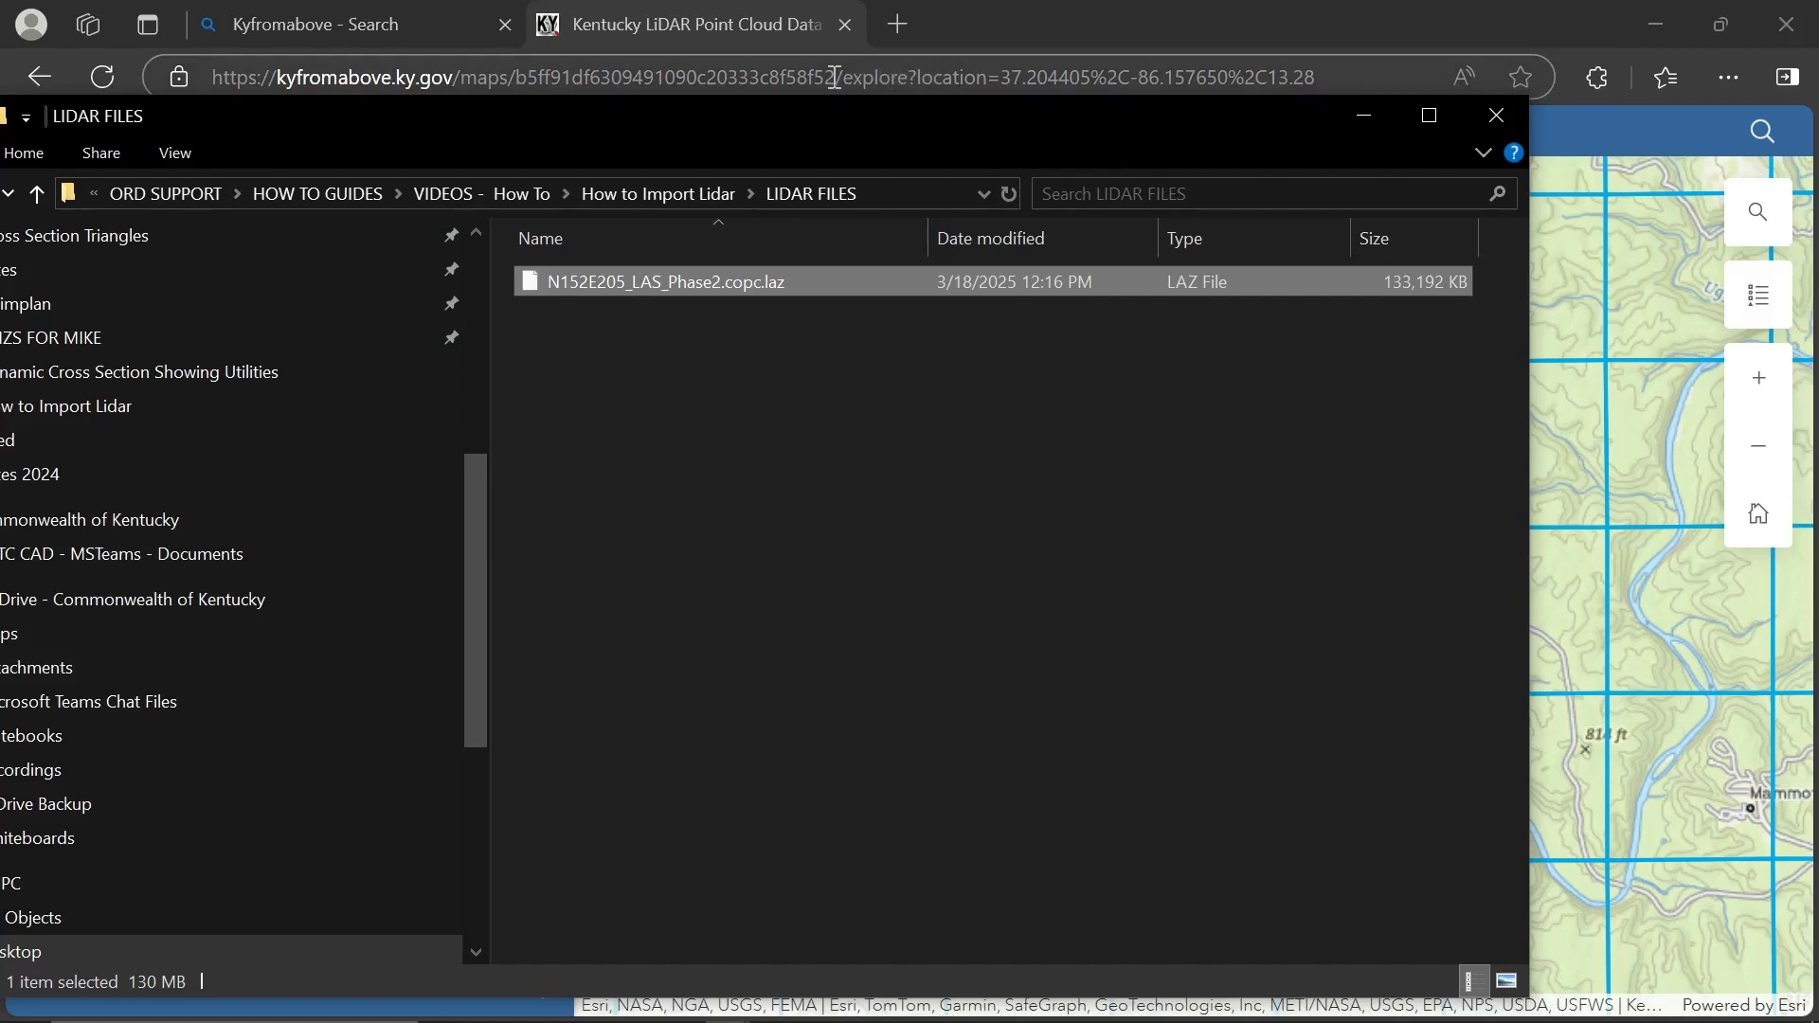
pyautogui.moveTo(833, 76); pyautogui.dragTo(879, 77)
pyautogui.click(1496, 114)
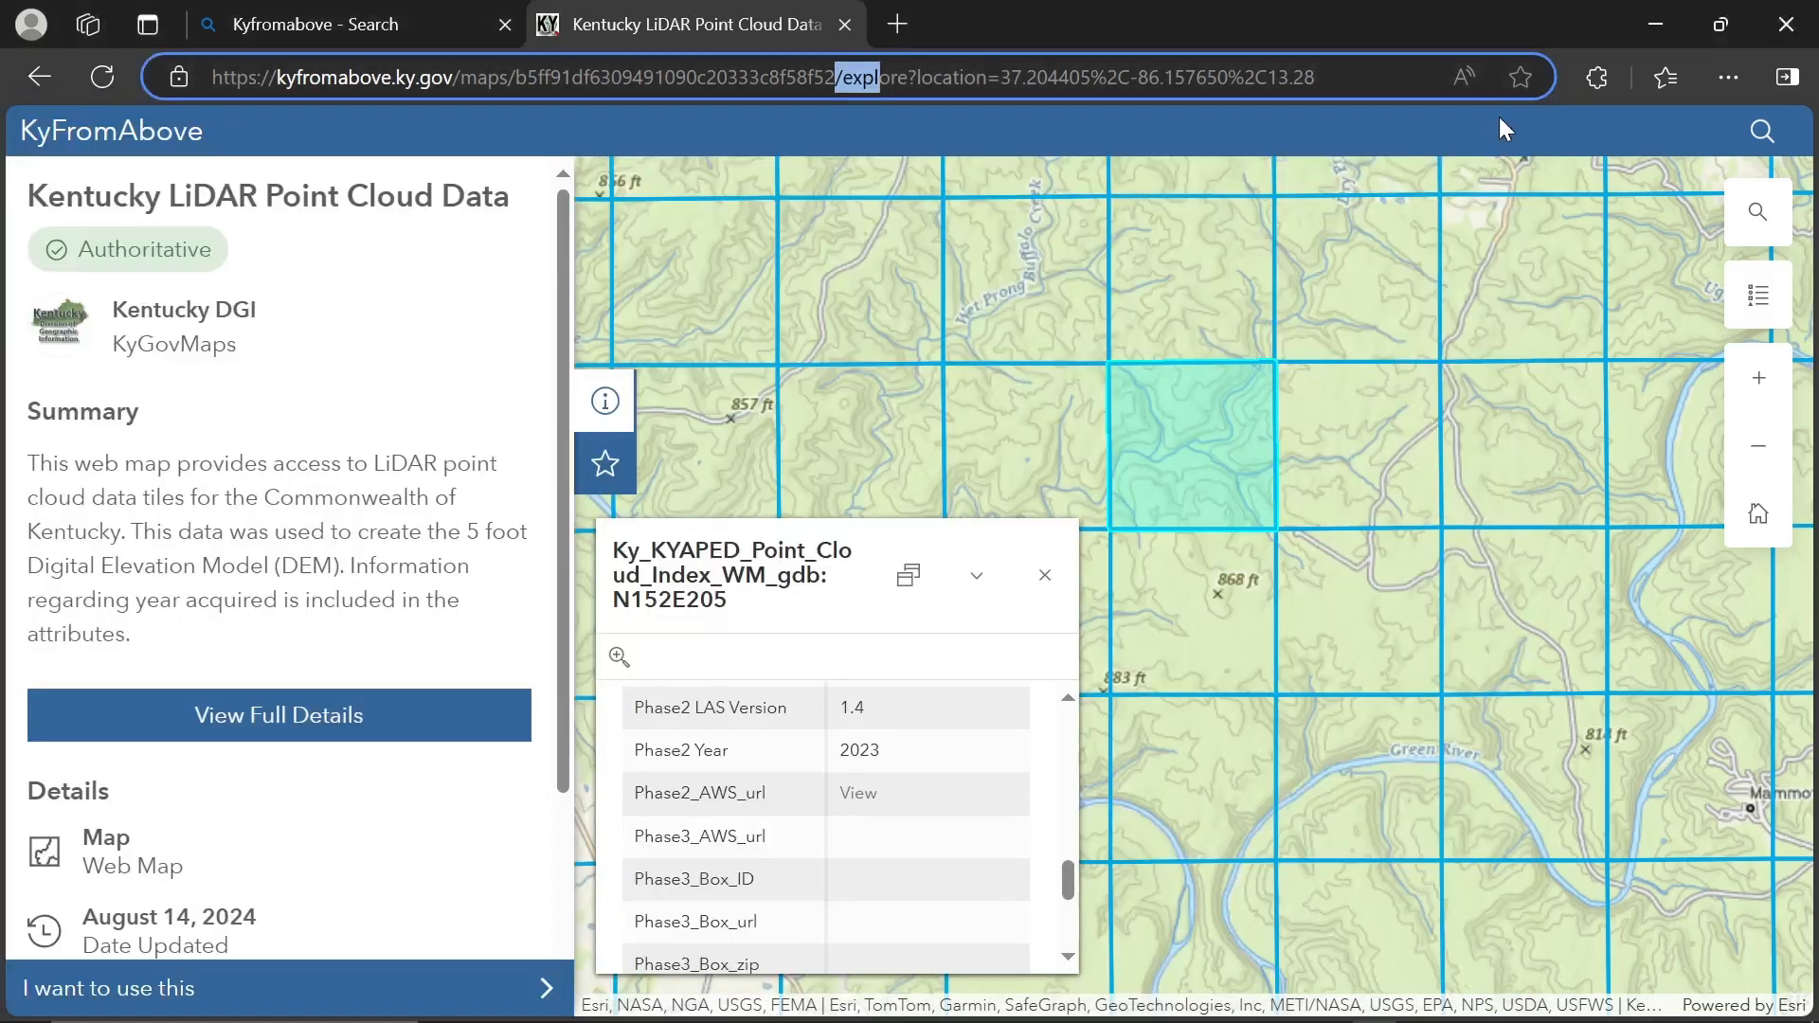
# Step: Close the browser, switch to OpenRoads Designer and start a new file with No Wizard, dismissing the document properties form
pyautogui.click(1774, 36)
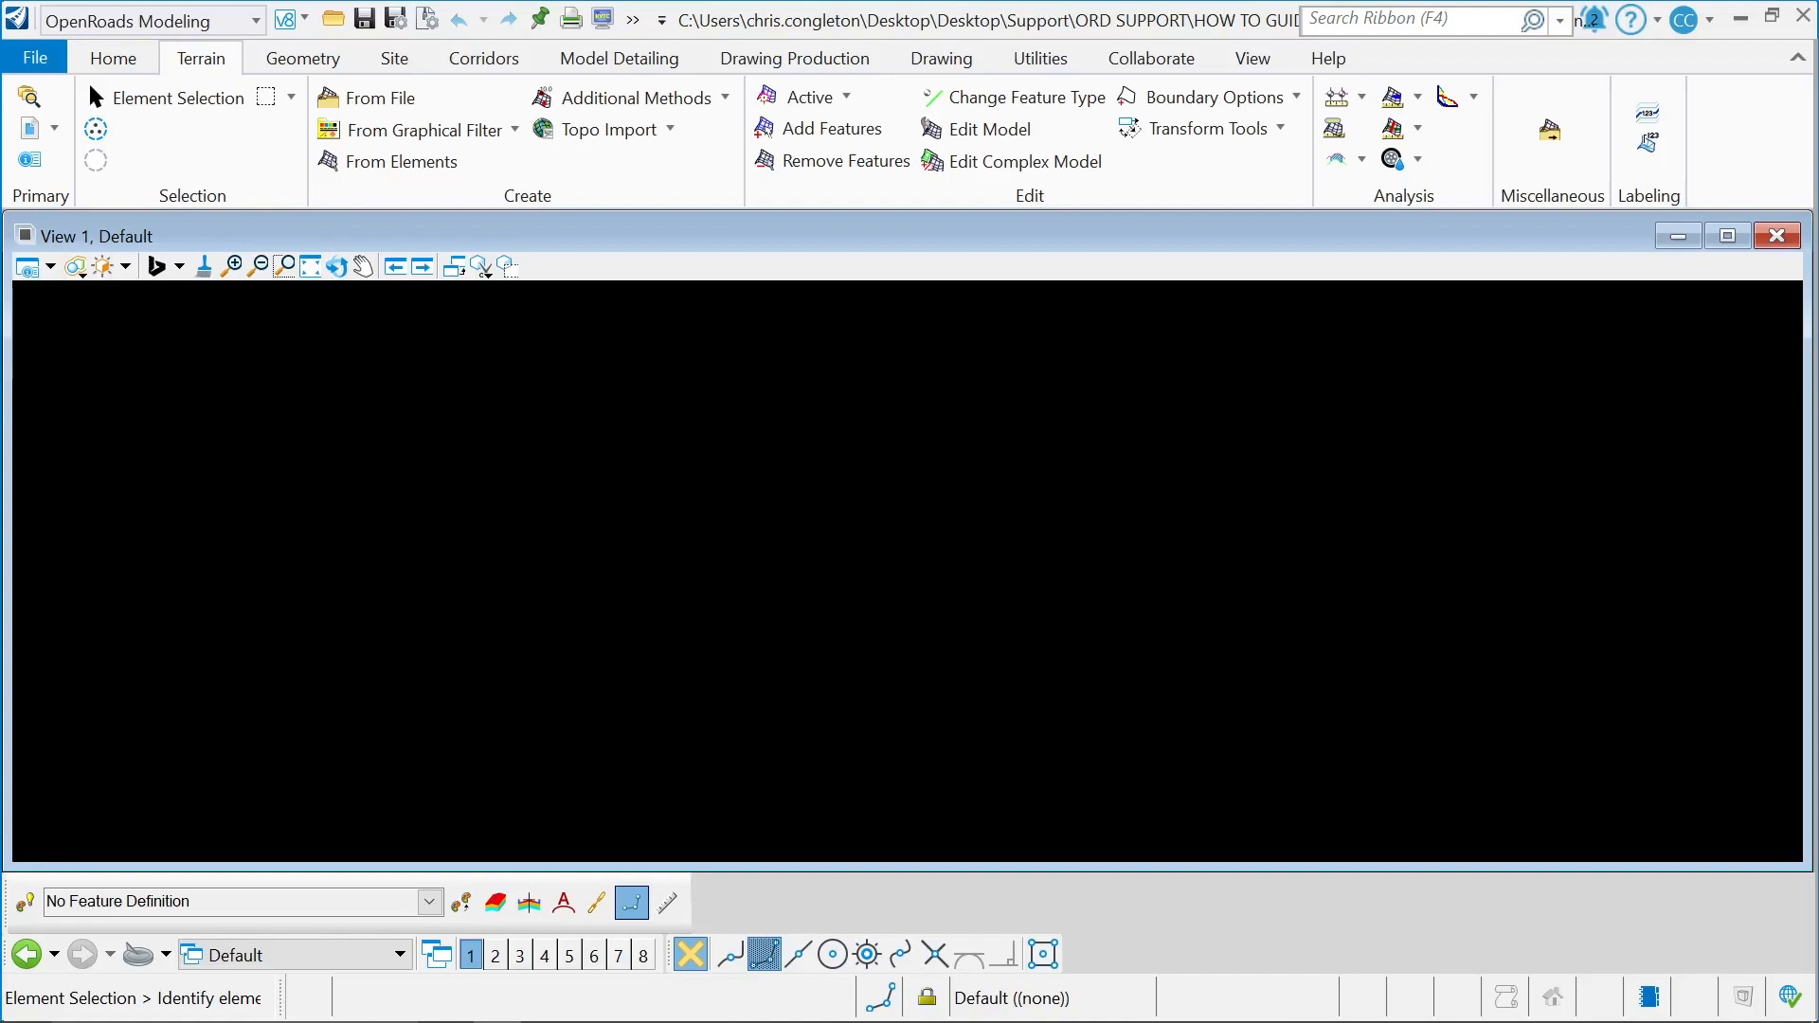
pyautogui.click(38, 56)
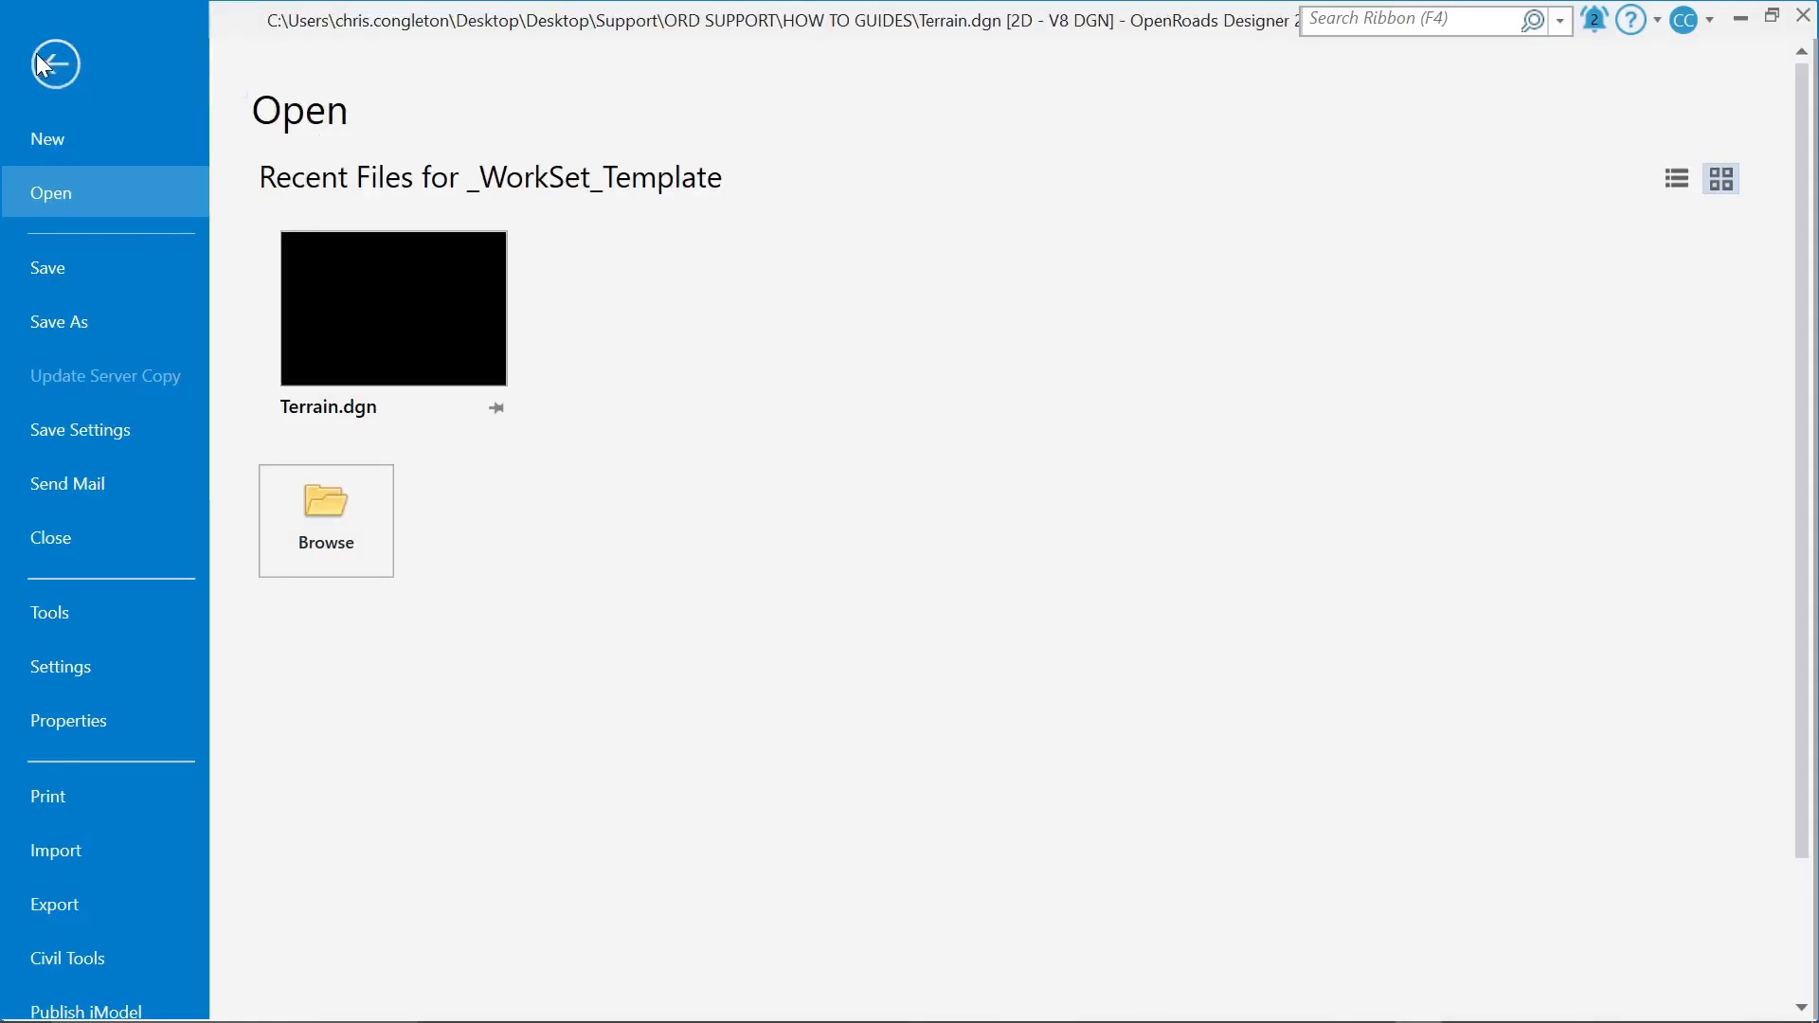
pyautogui.click(54, 144)
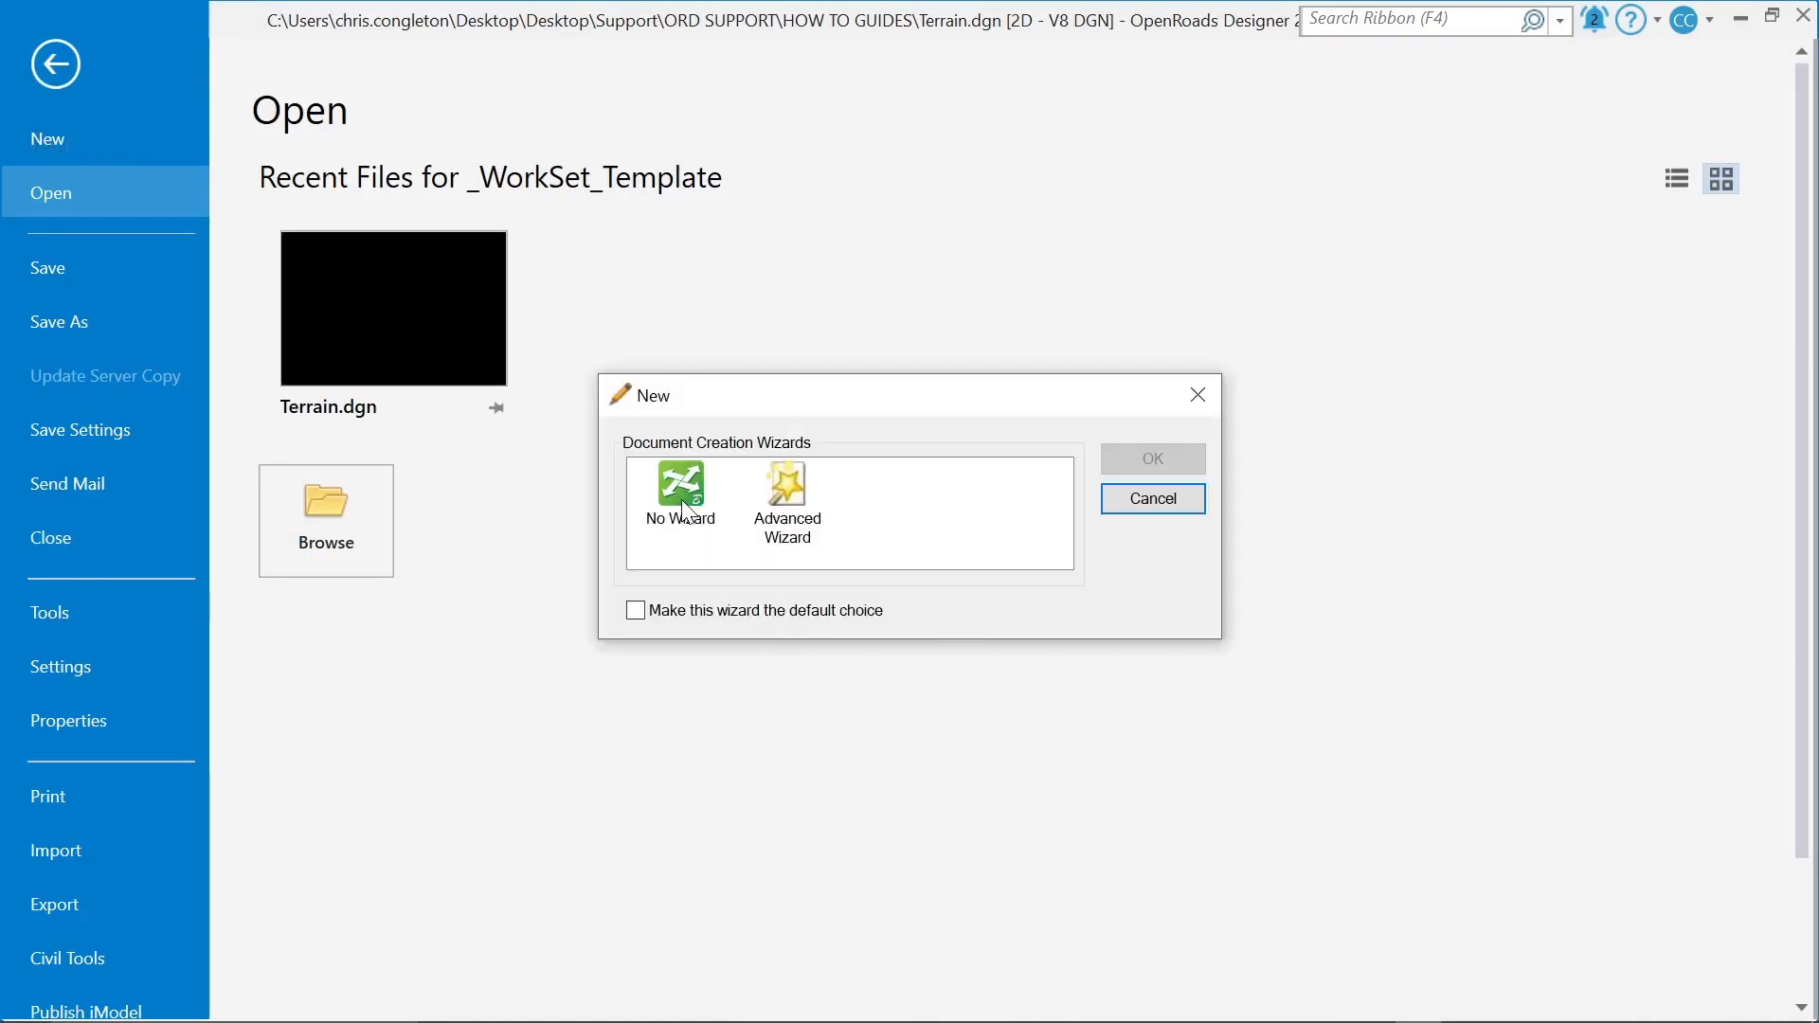
pyautogui.click(684, 507)
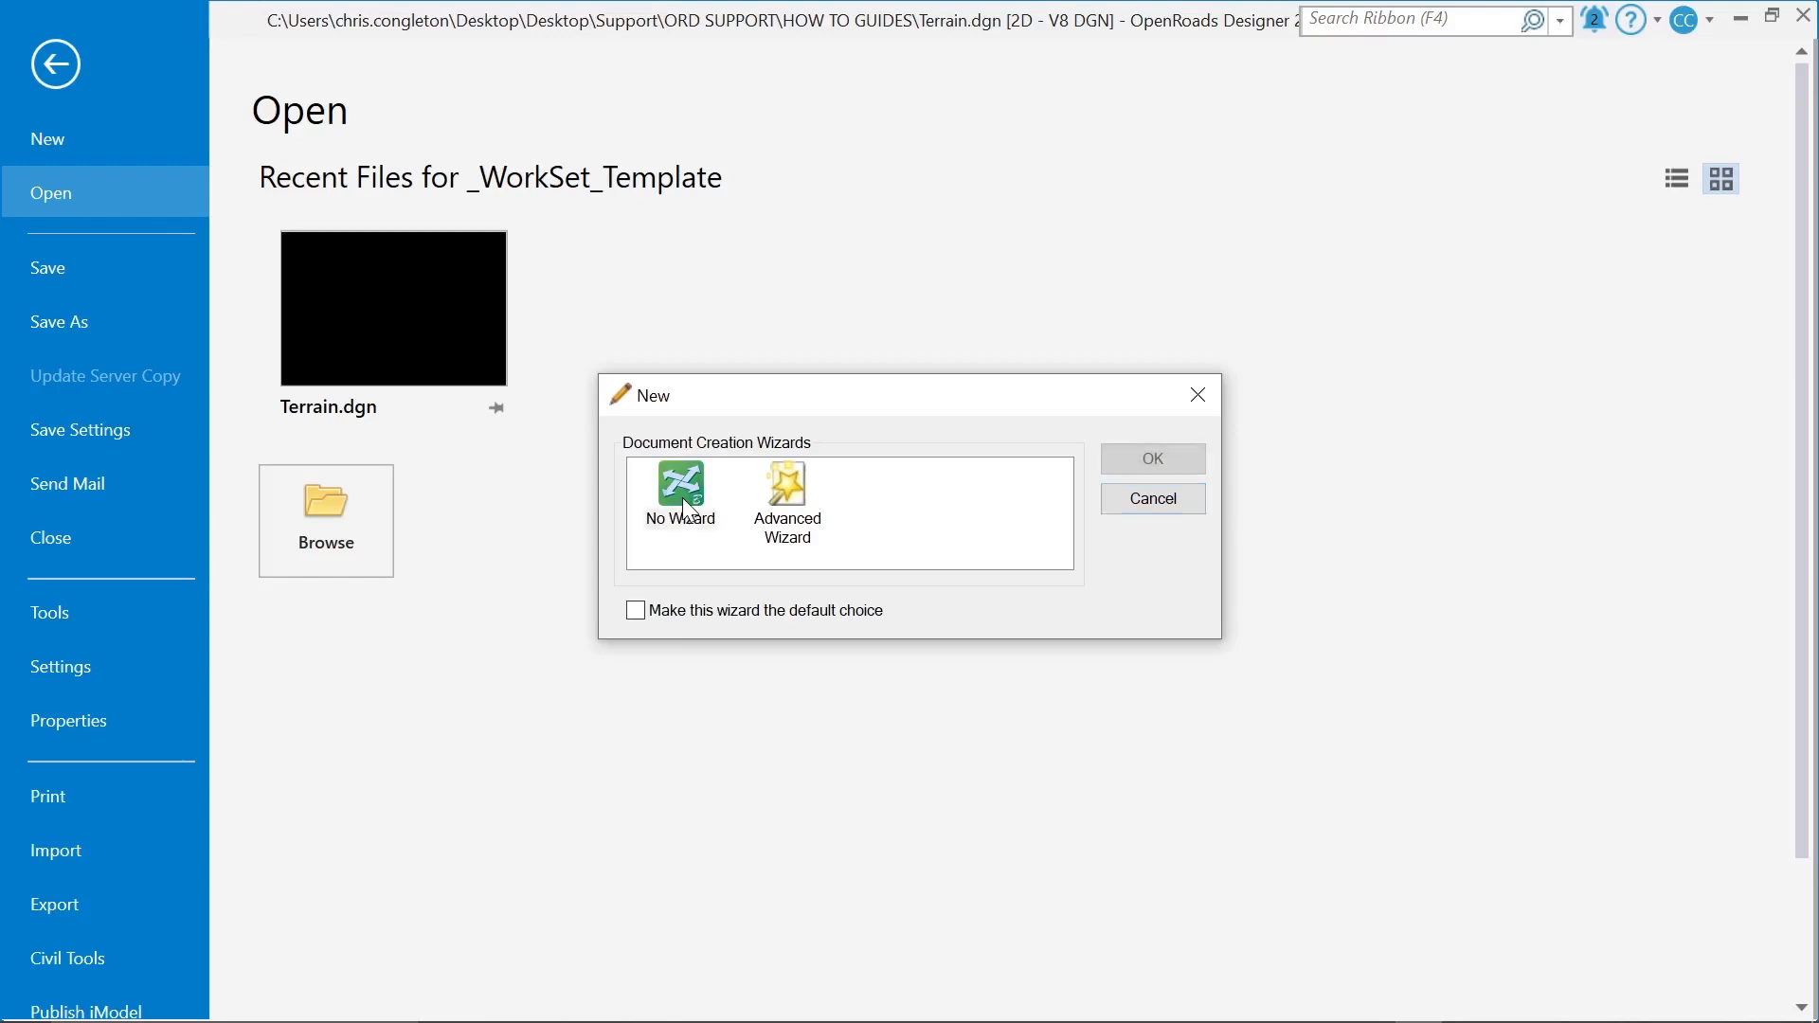
pyautogui.click(1153, 459)
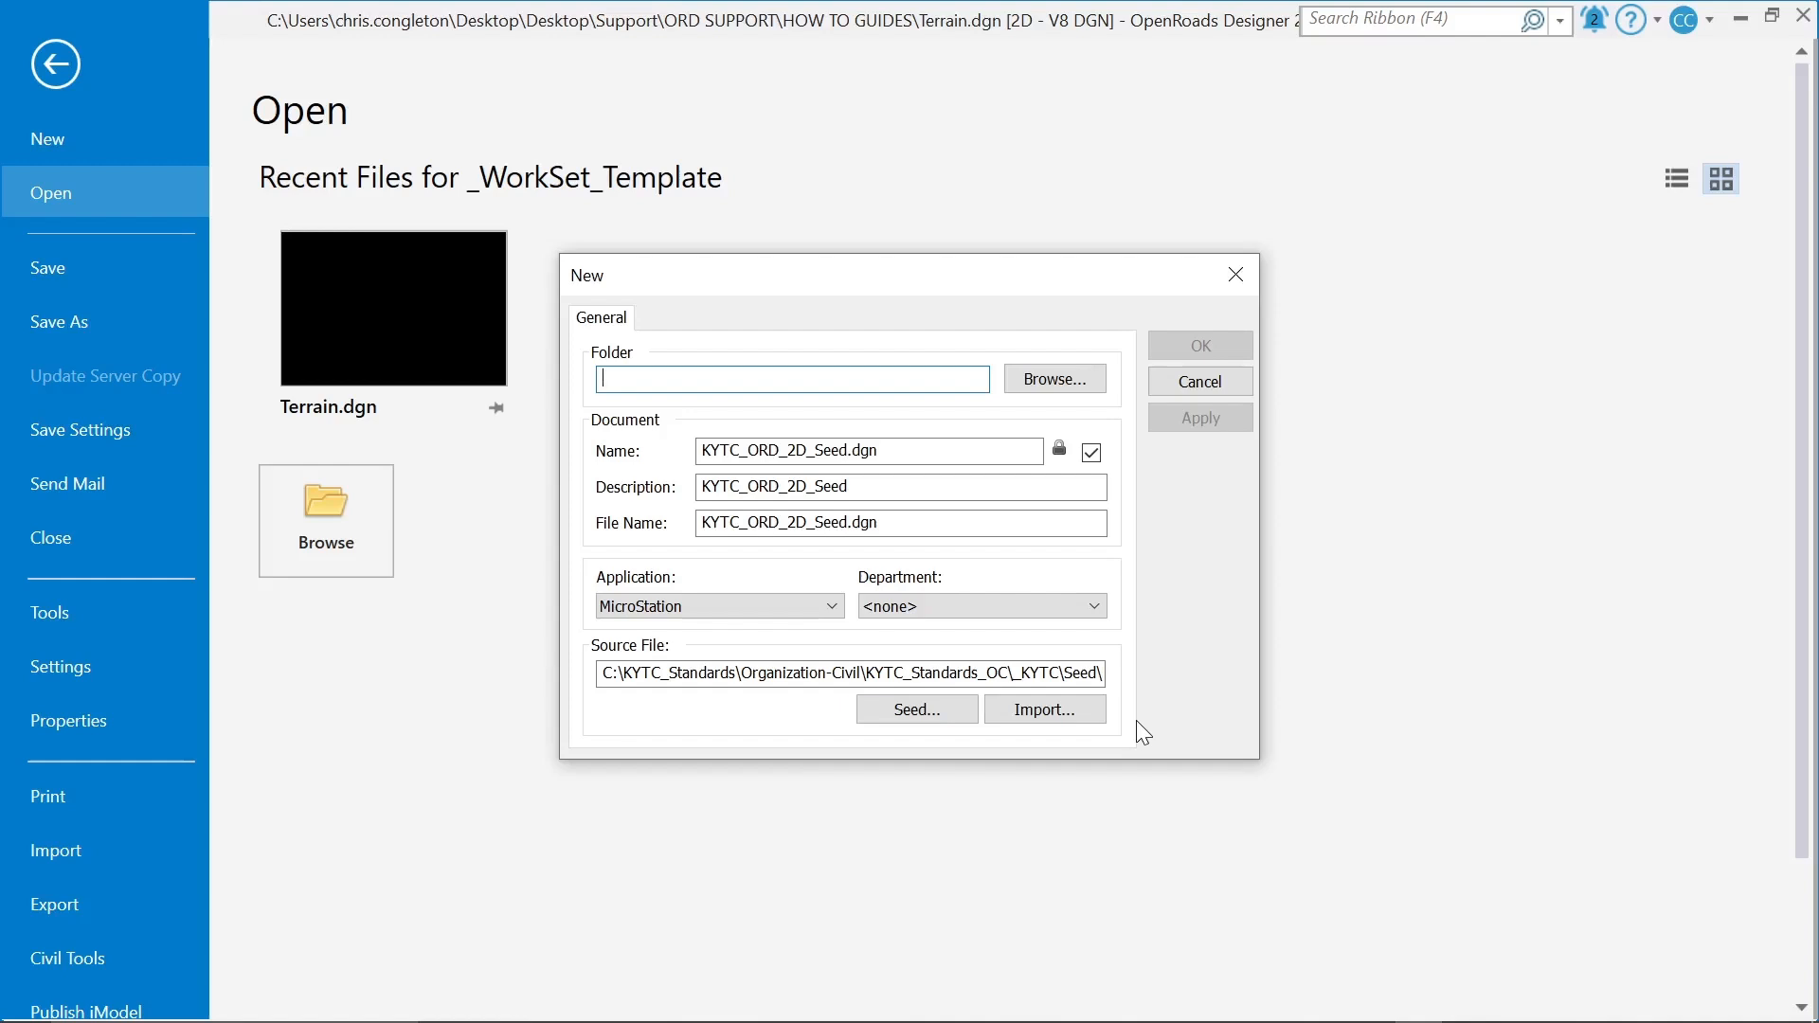
pyautogui.click(1244, 377)
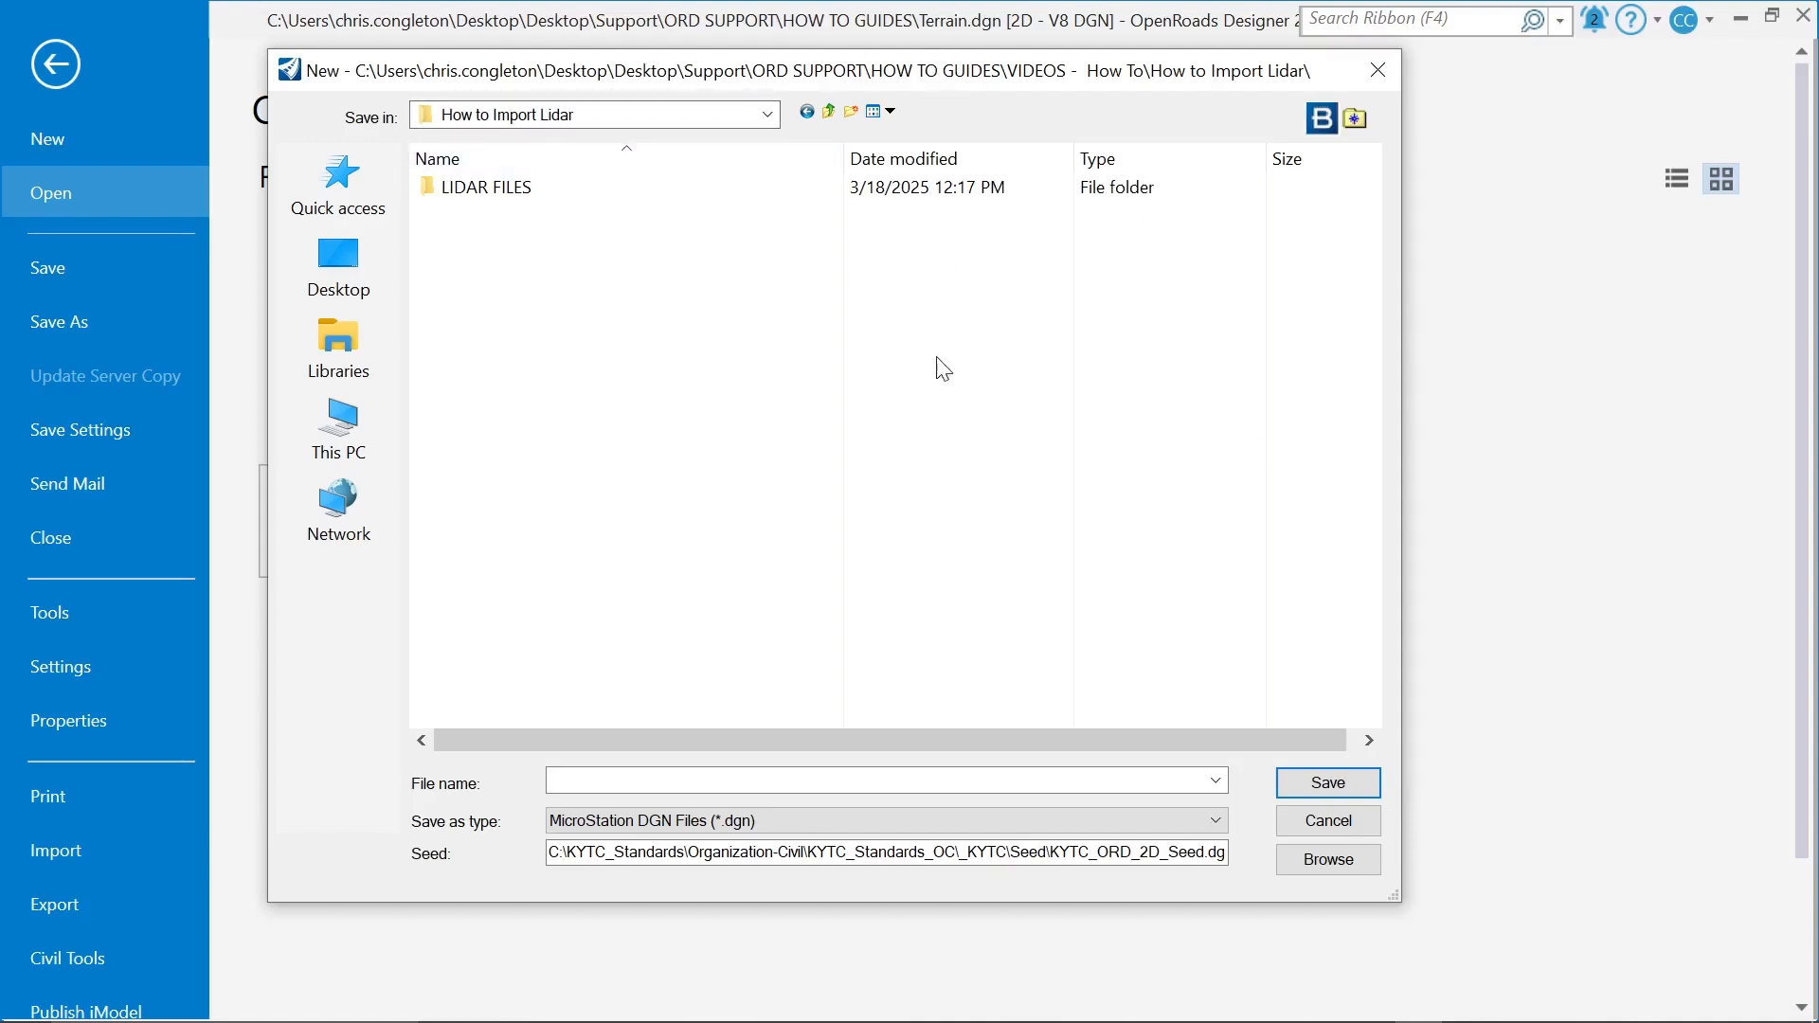
# Step: Create a DGN file named Terrain in the How to Import Lidar folder, using KYTC_ORD_3D_Seed.dgn as the seed file
pyautogui.click(690, 779)
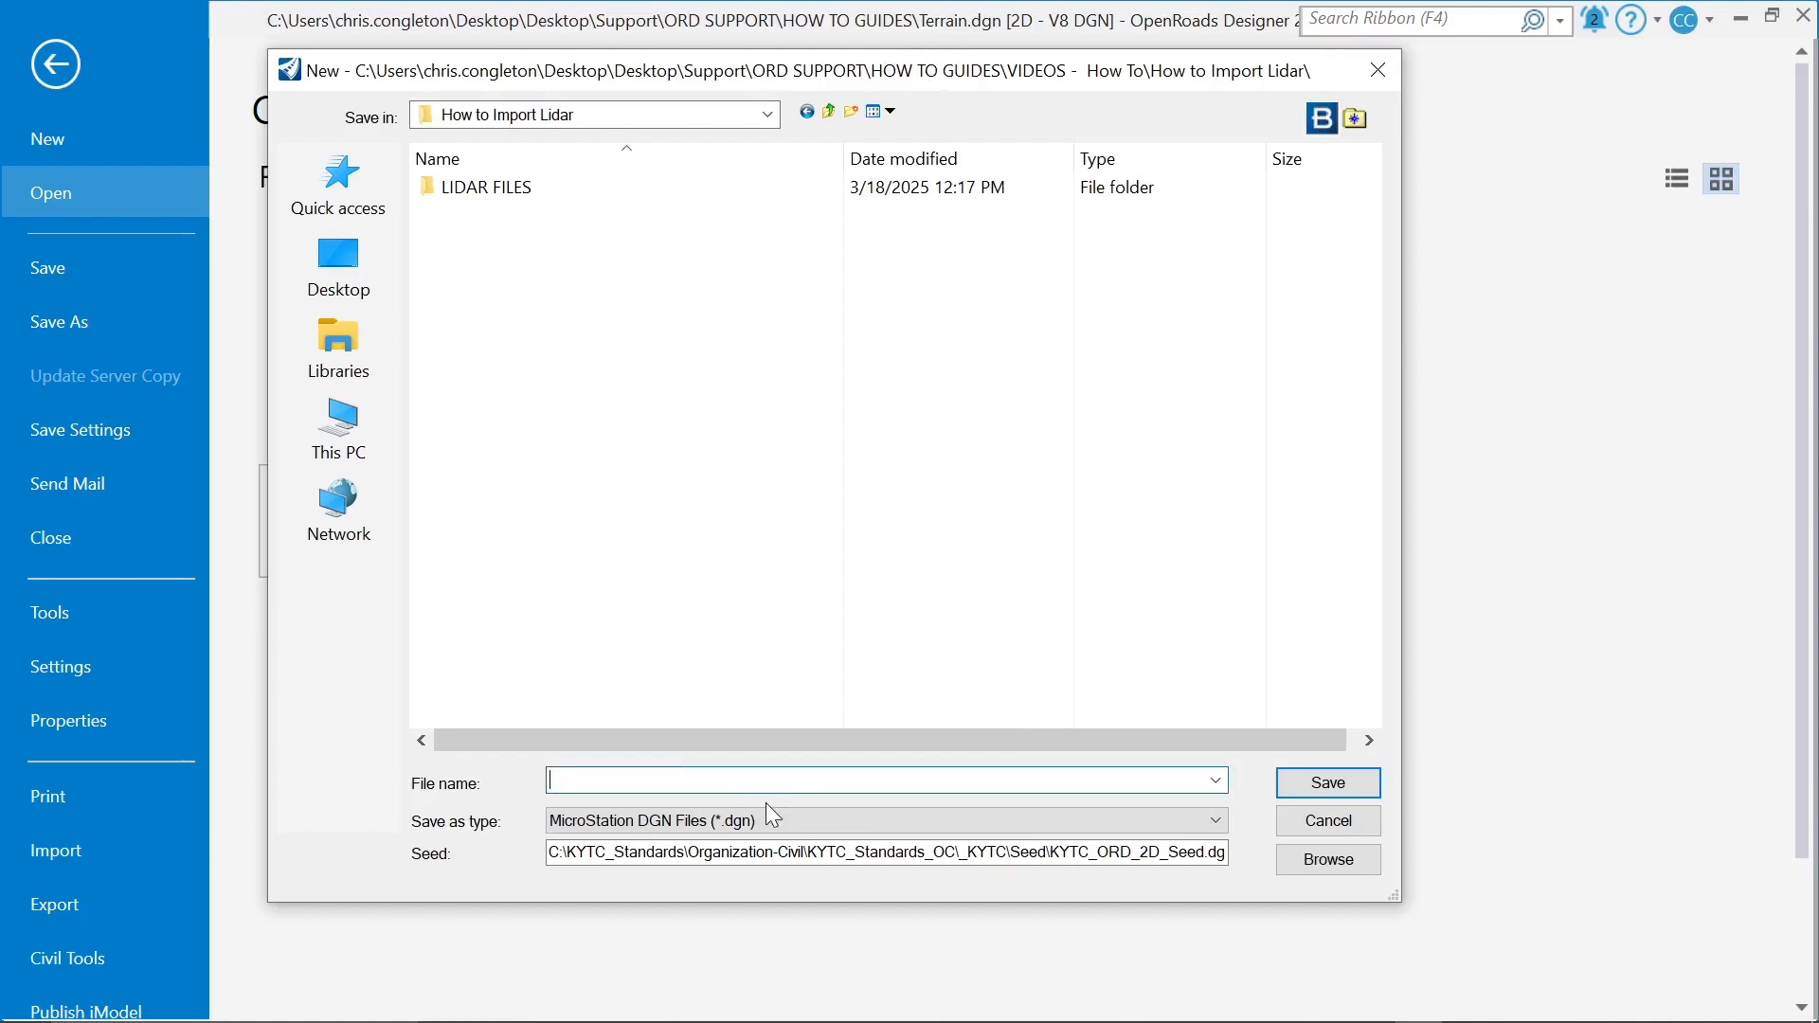
pyautogui.write('Terrain')
pyautogui.press('Tab')
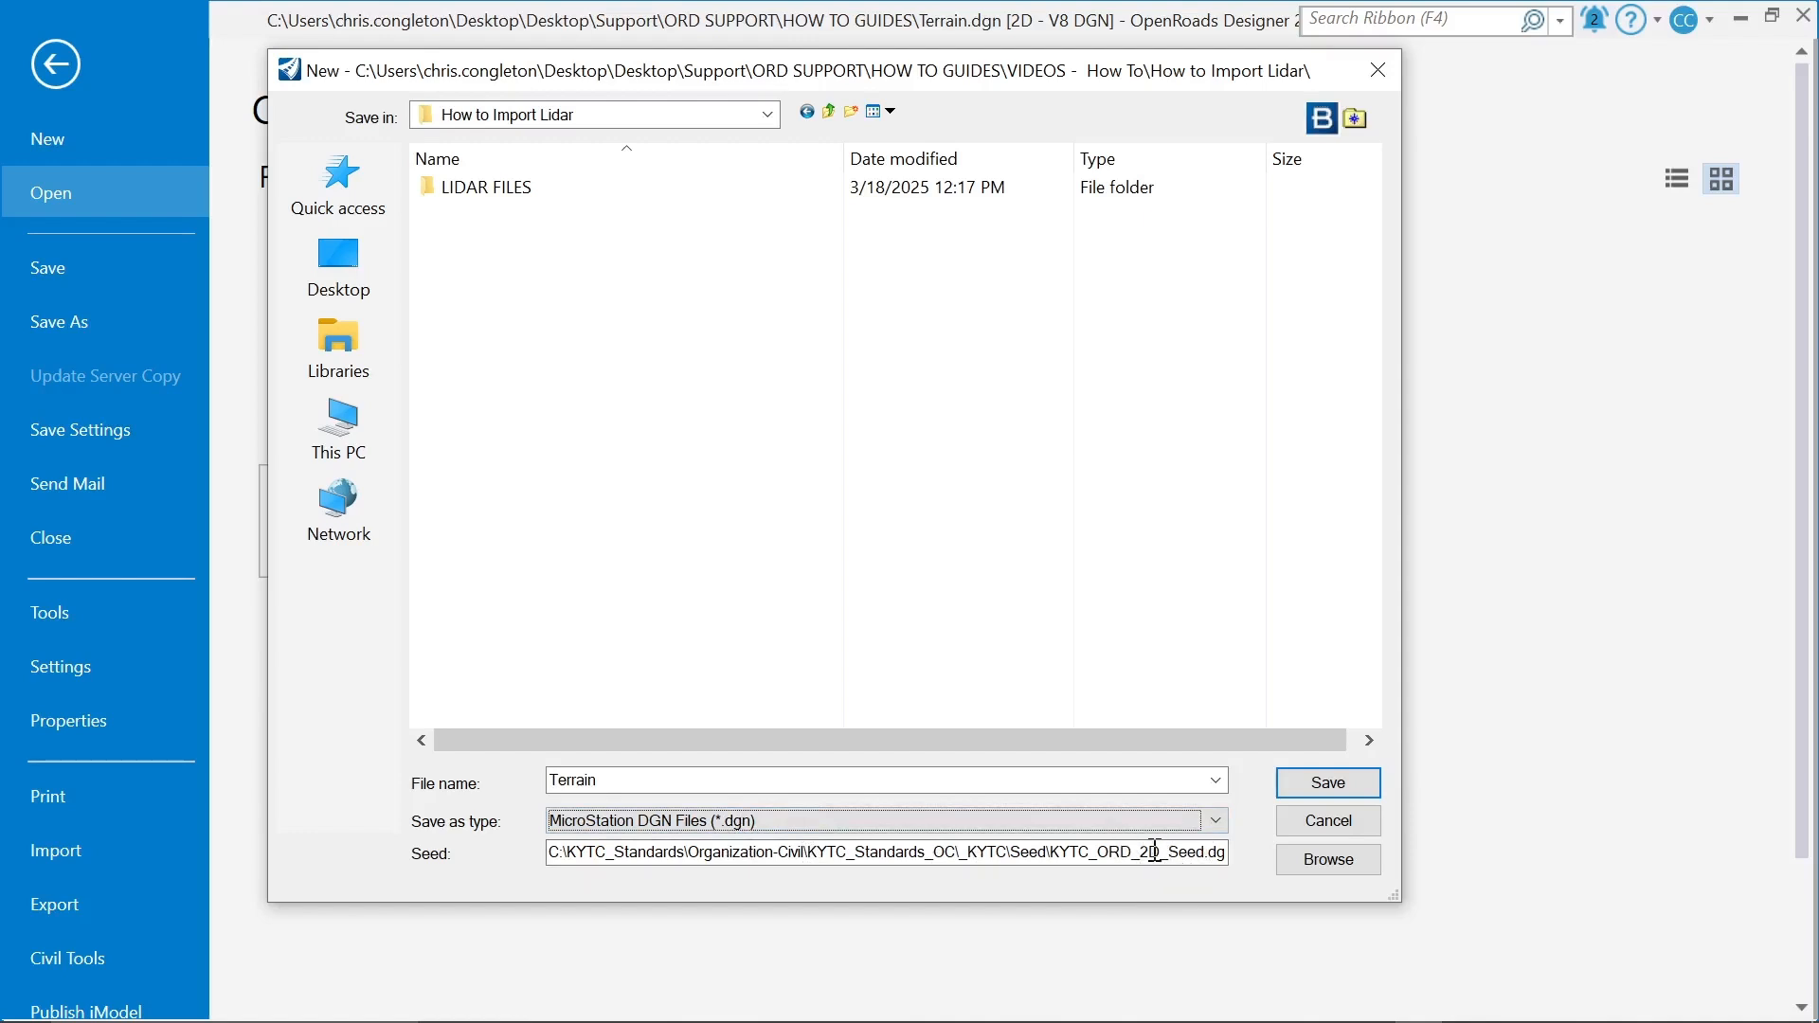
pyautogui.moveTo(1139, 854); pyautogui.dragTo(1172, 857)
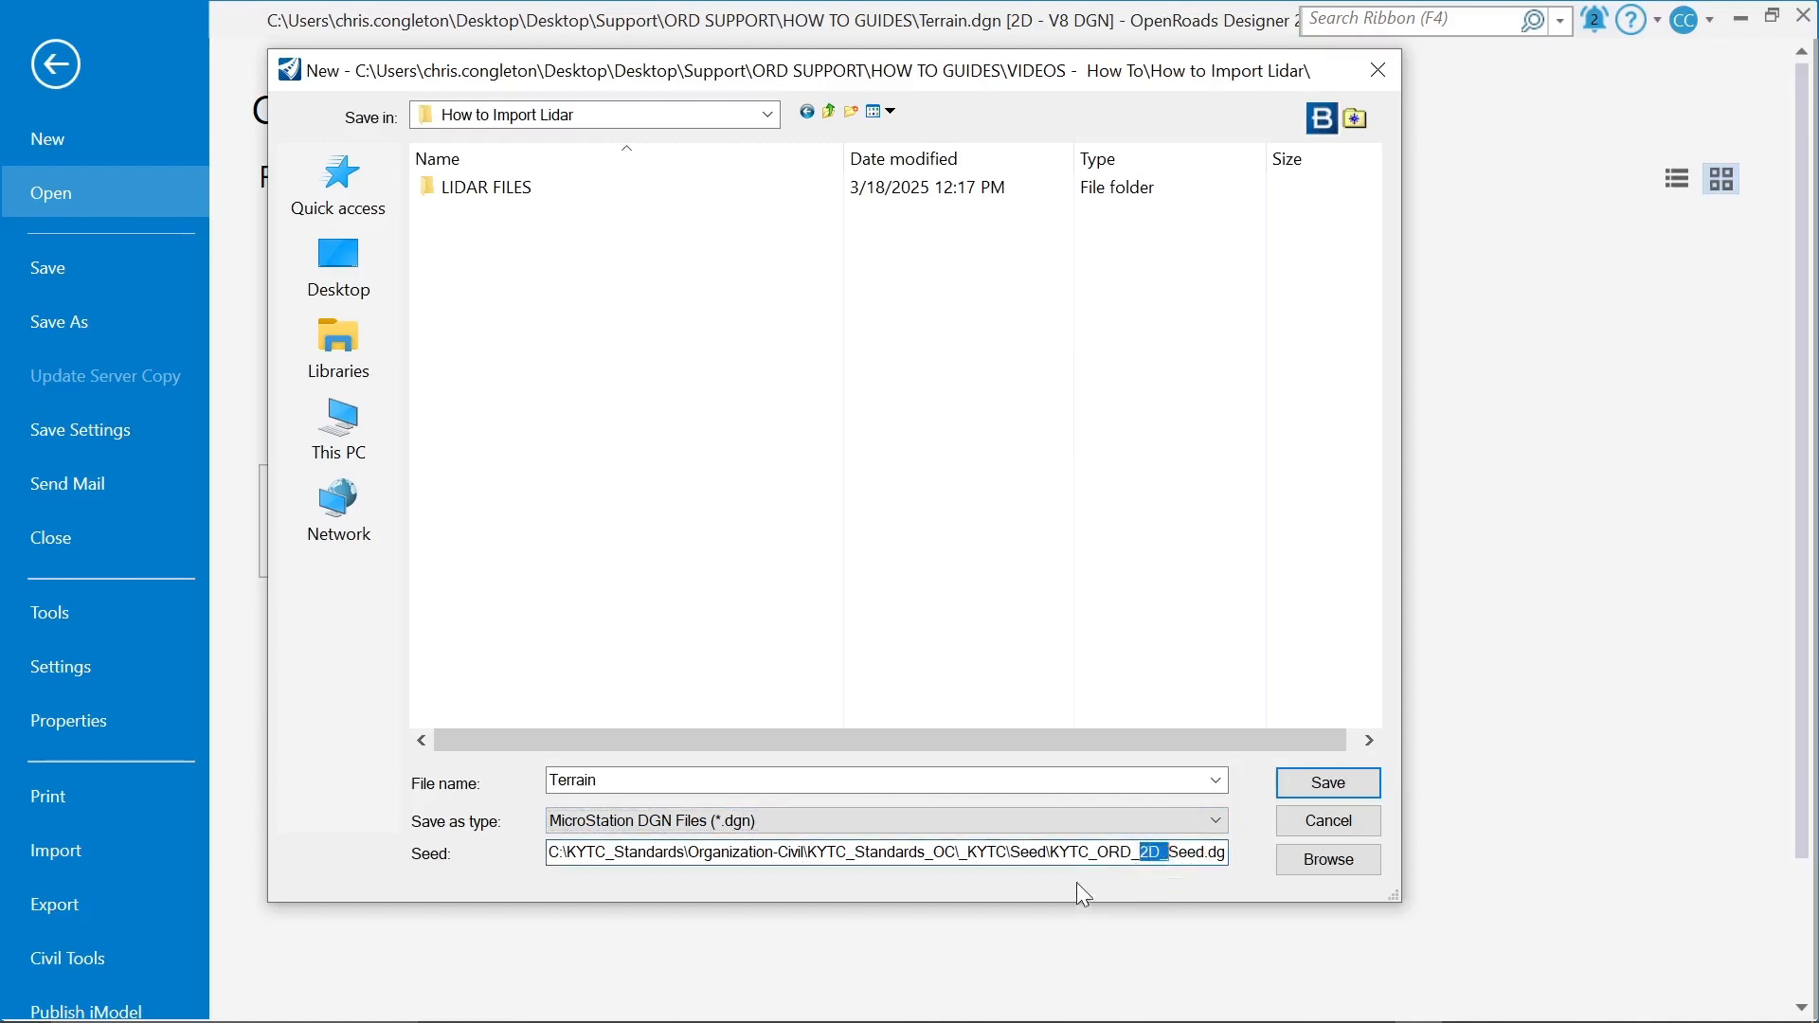
pyautogui.click(1315, 860)
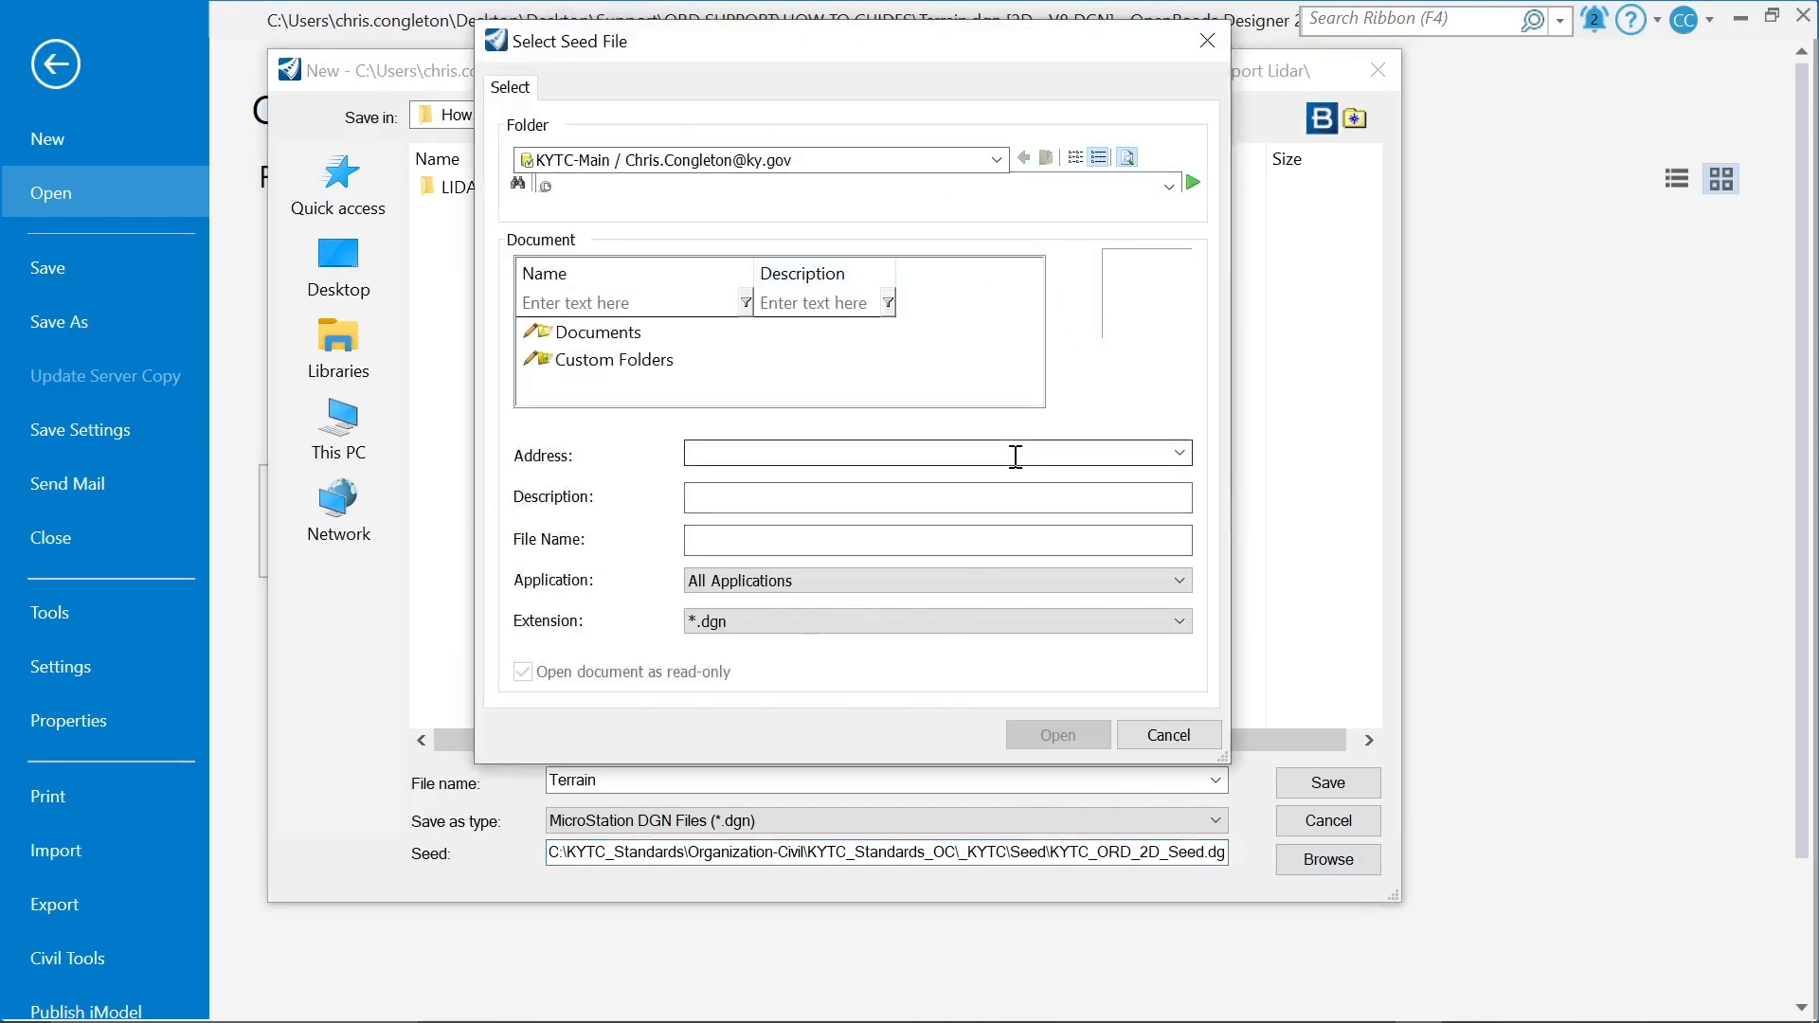
pyautogui.click(1171, 735)
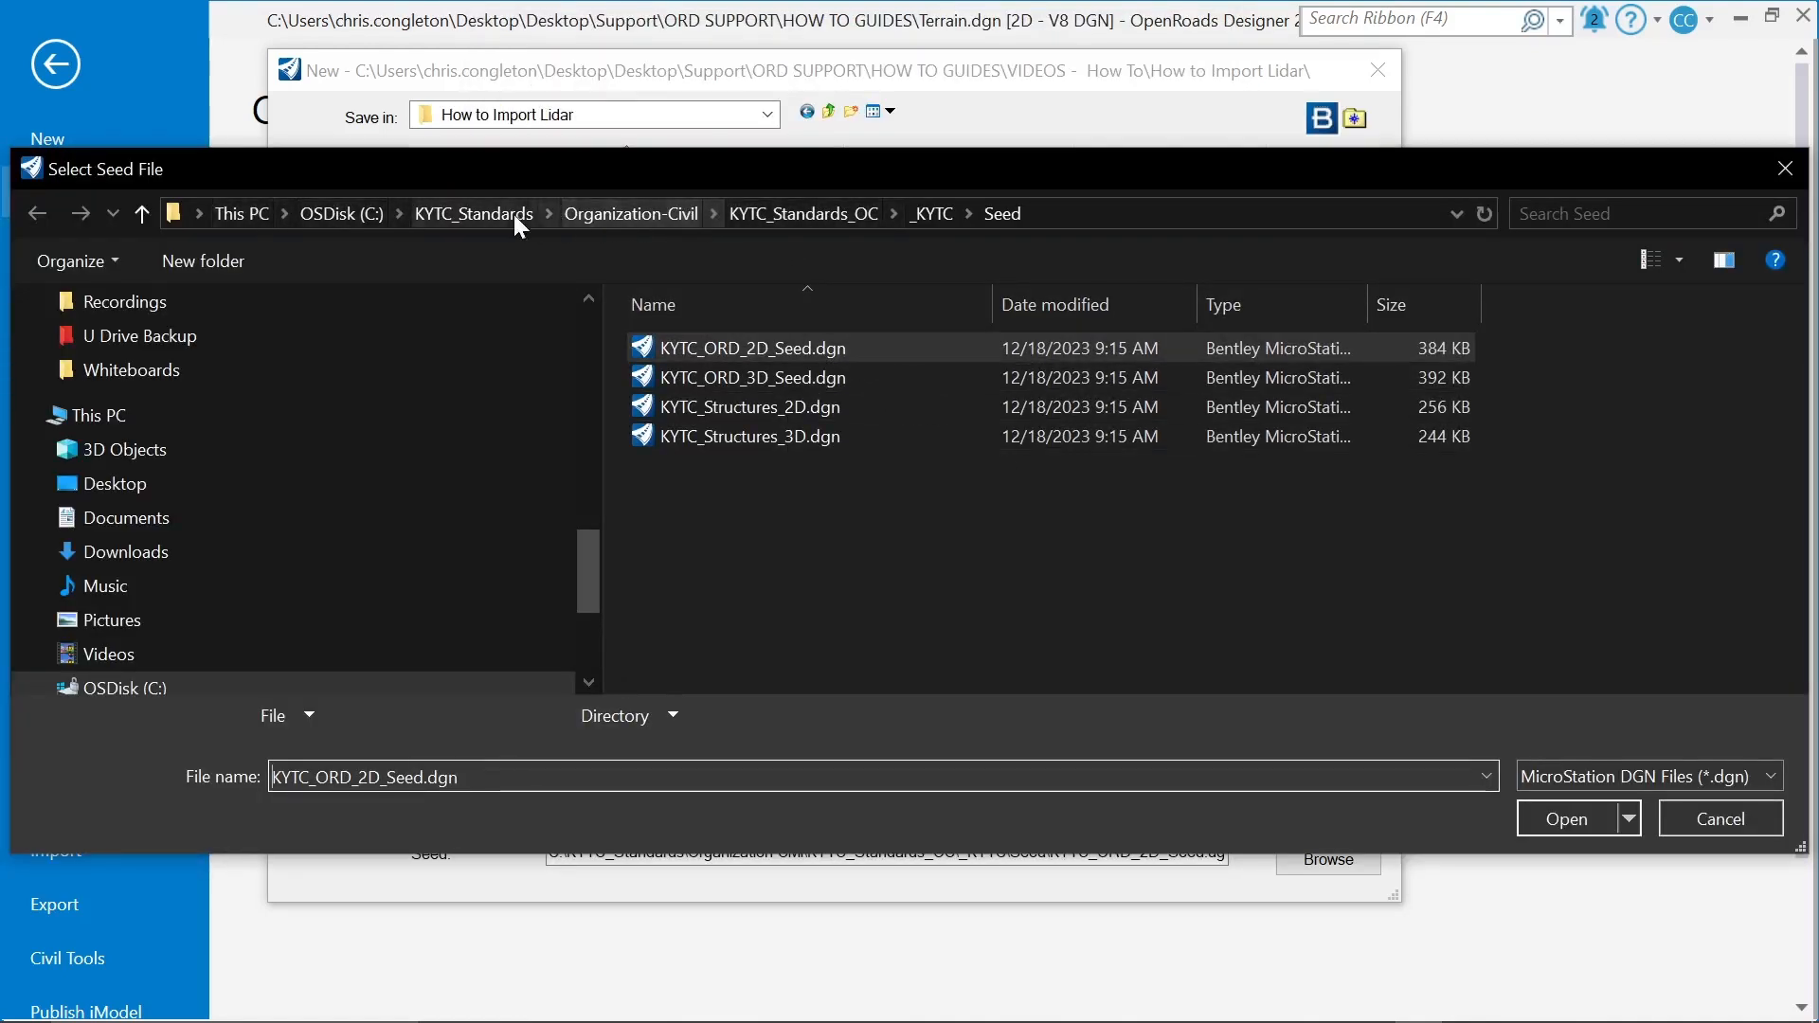
pyautogui.click(810, 384)
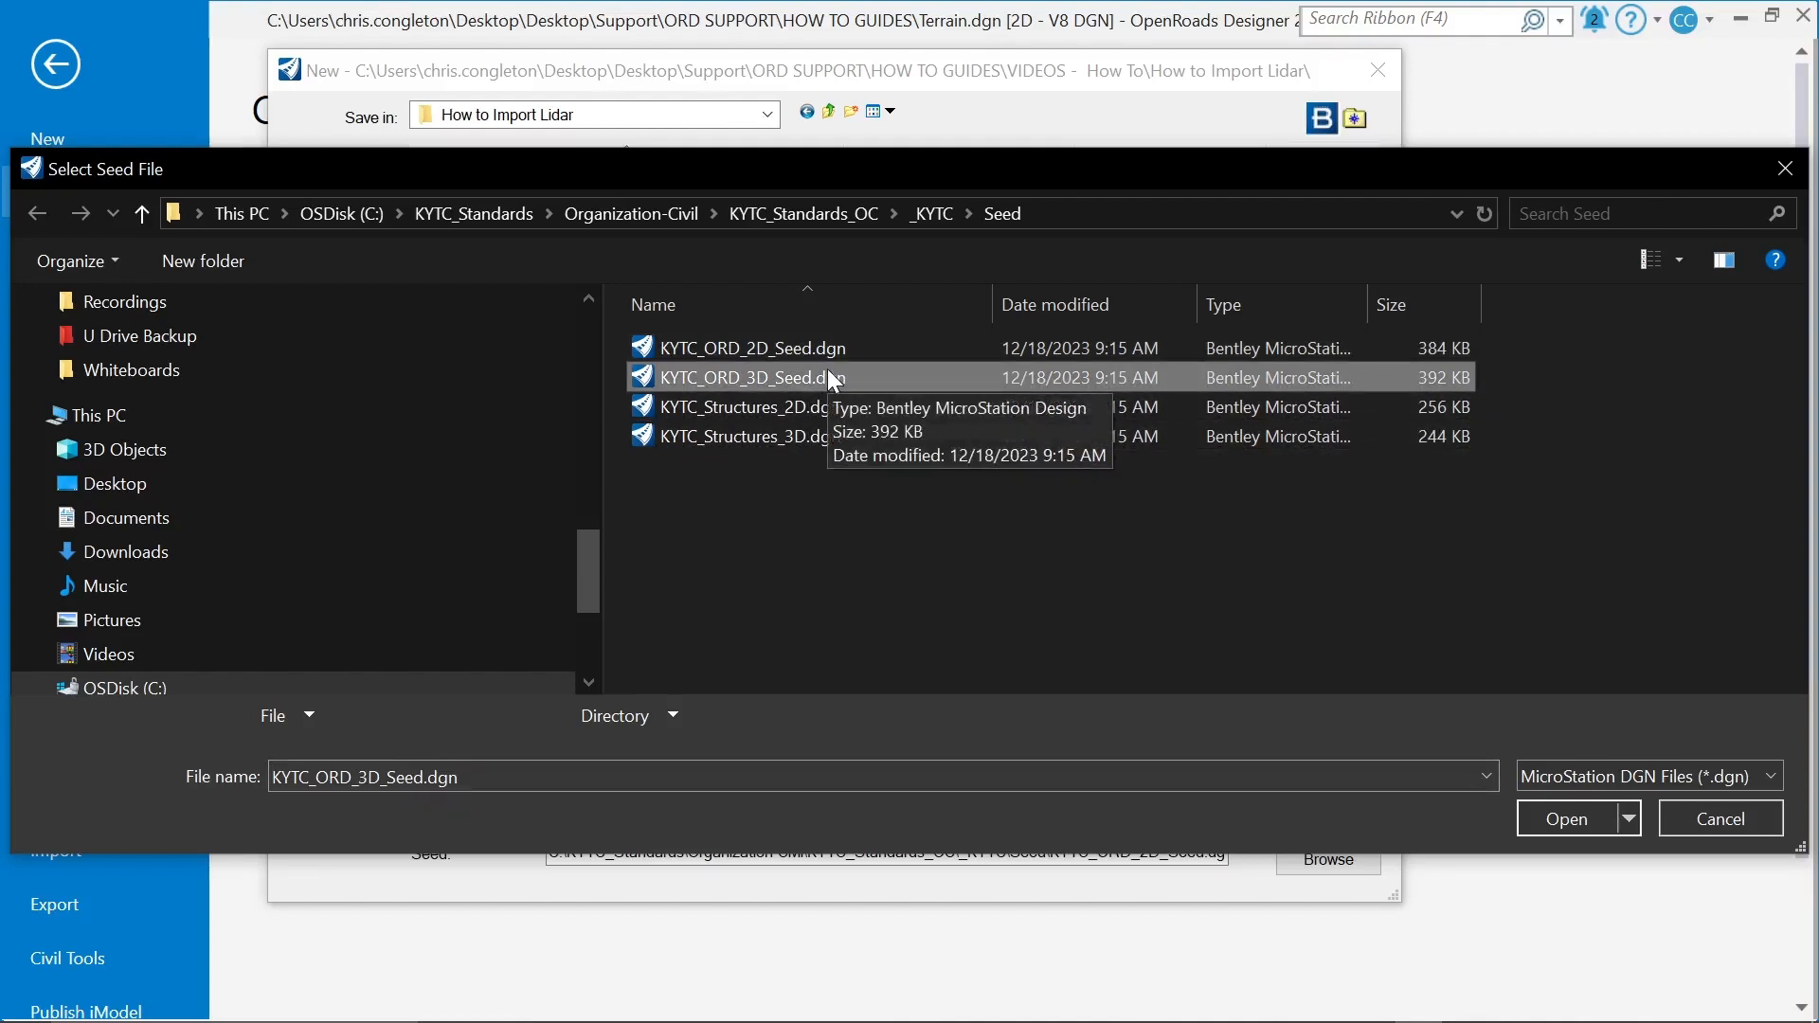
pyautogui.click(1570, 820)
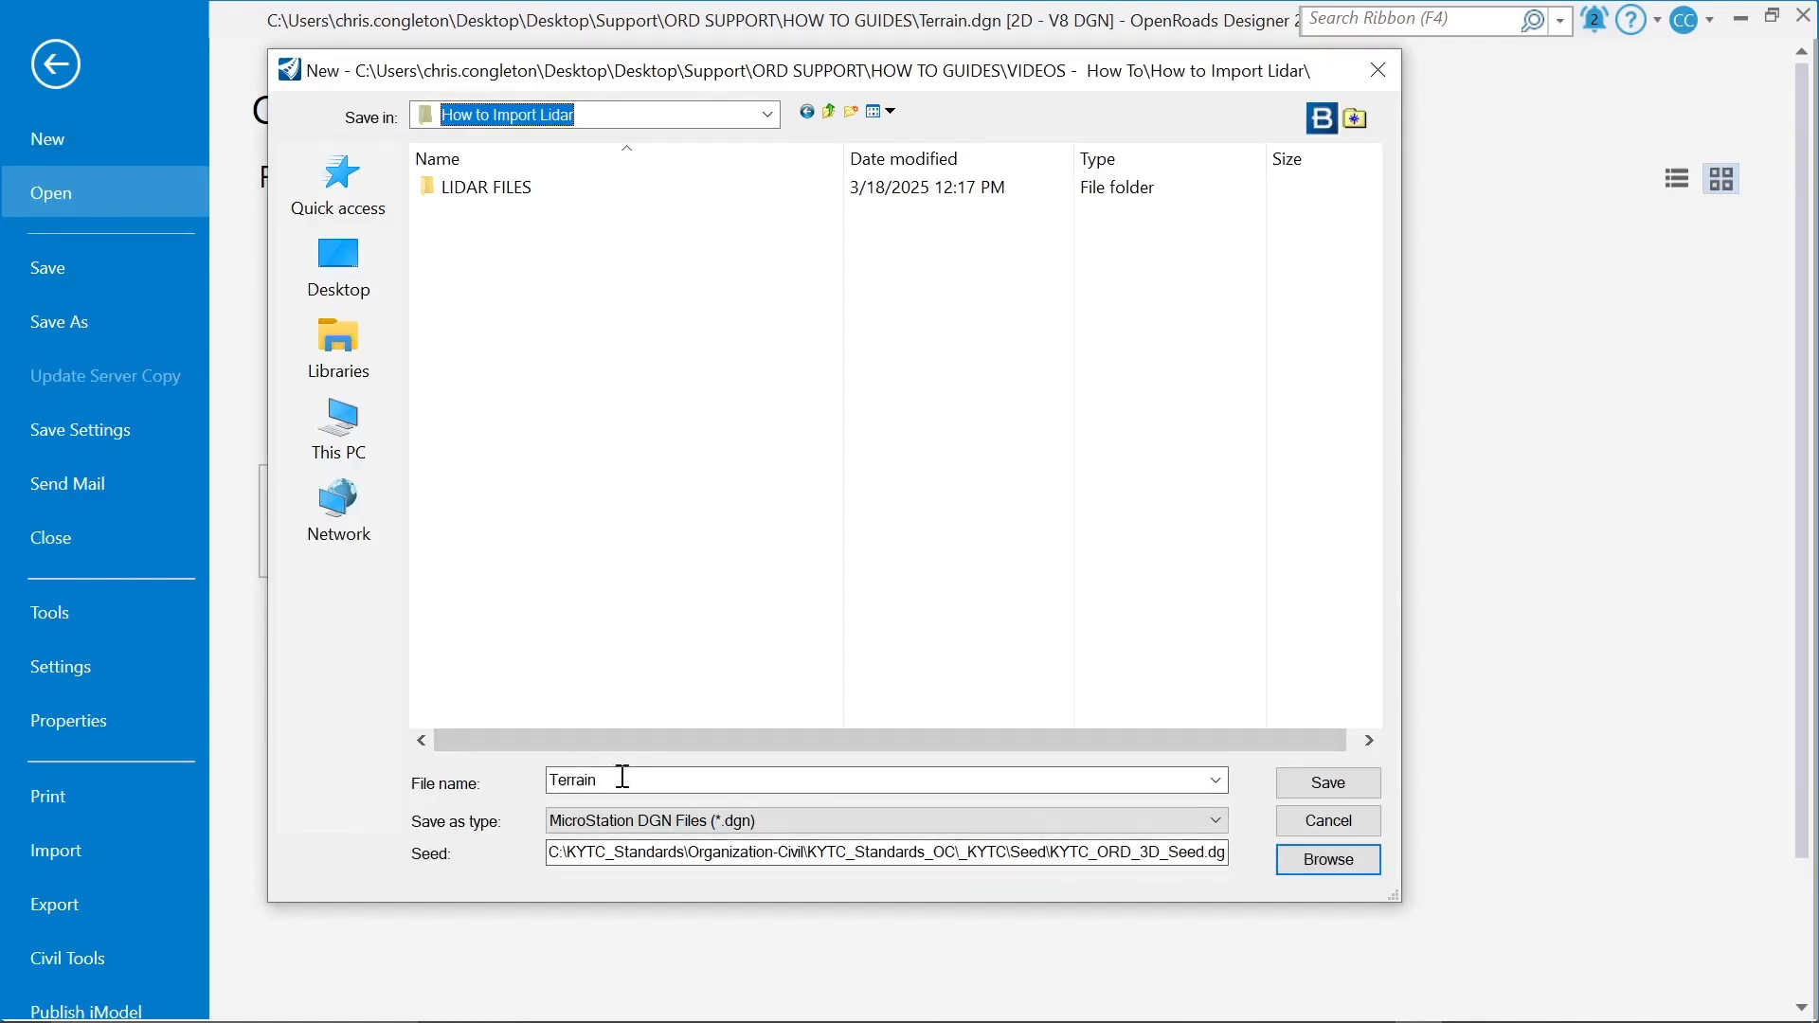
pyautogui.click(1349, 787)
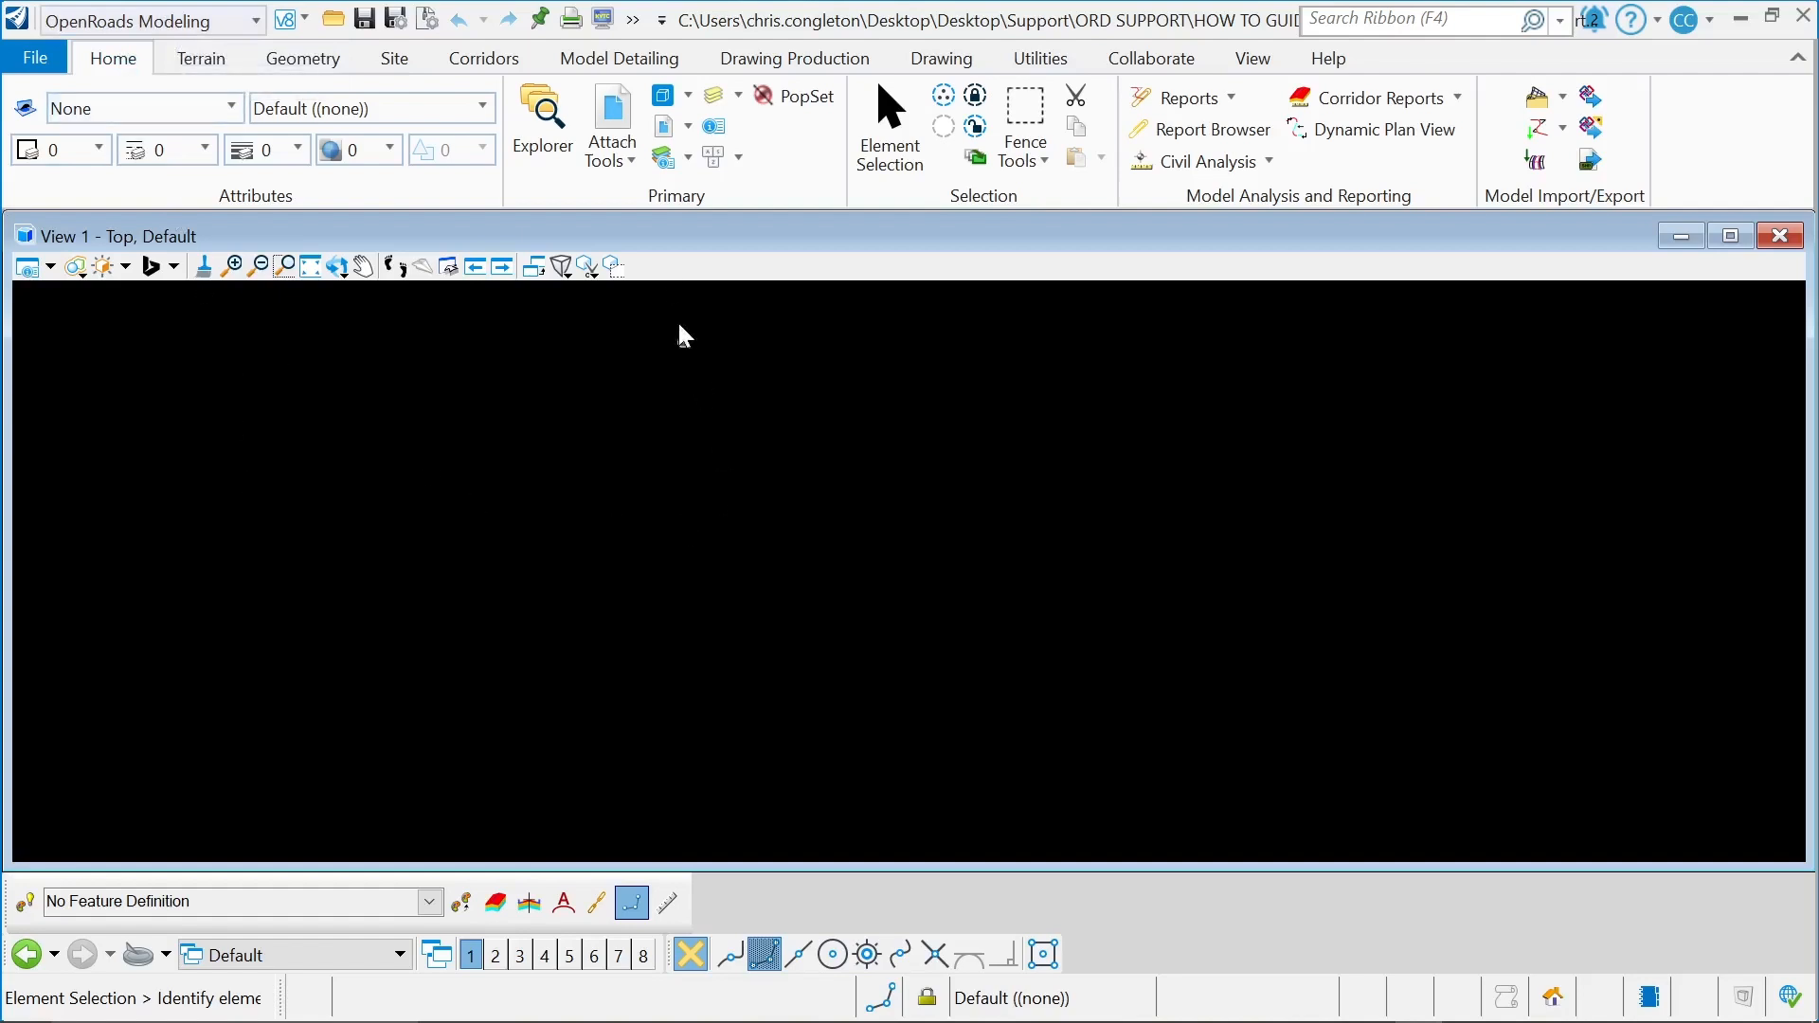
# Step: Attach a point cloud, choosing N152E205_LAS_Phase2.copc.laz from the LIDAR FILES folder with the file type set to LAZ (*.laz)
pyautogui.click(635, 155)
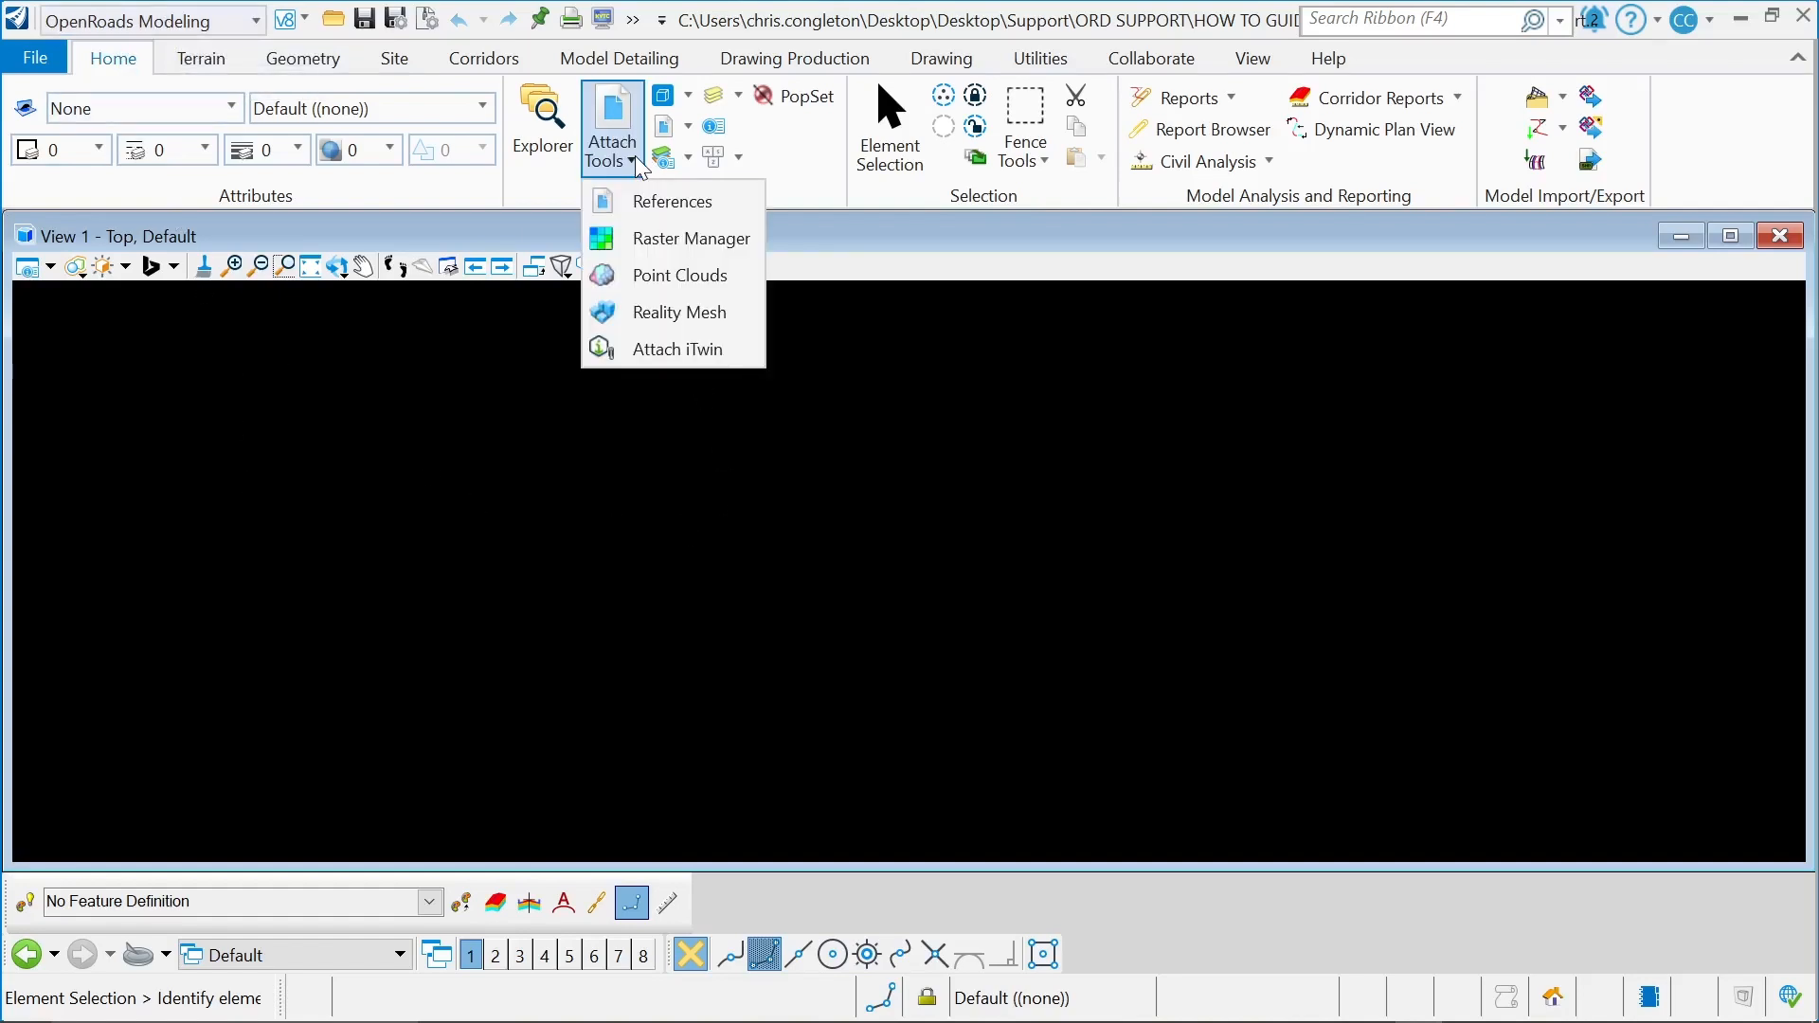
pyautogui.click(667, 278)
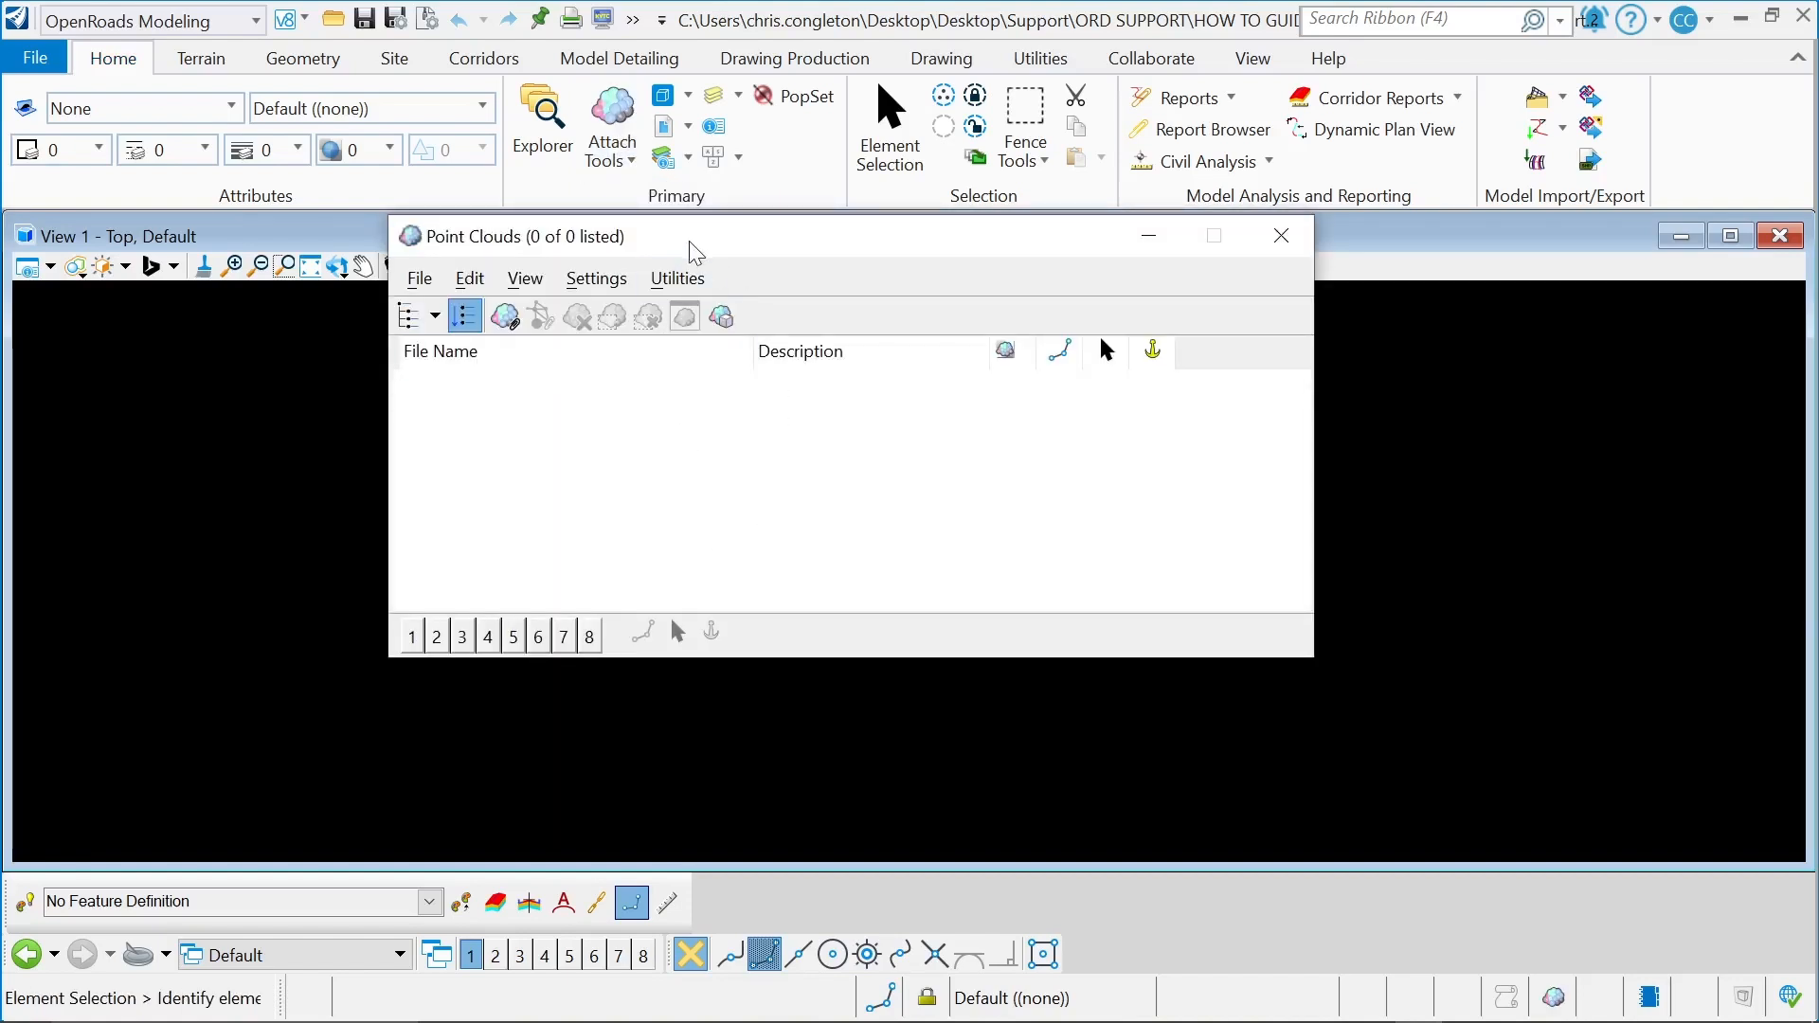
pyautogui.click(419, 278)
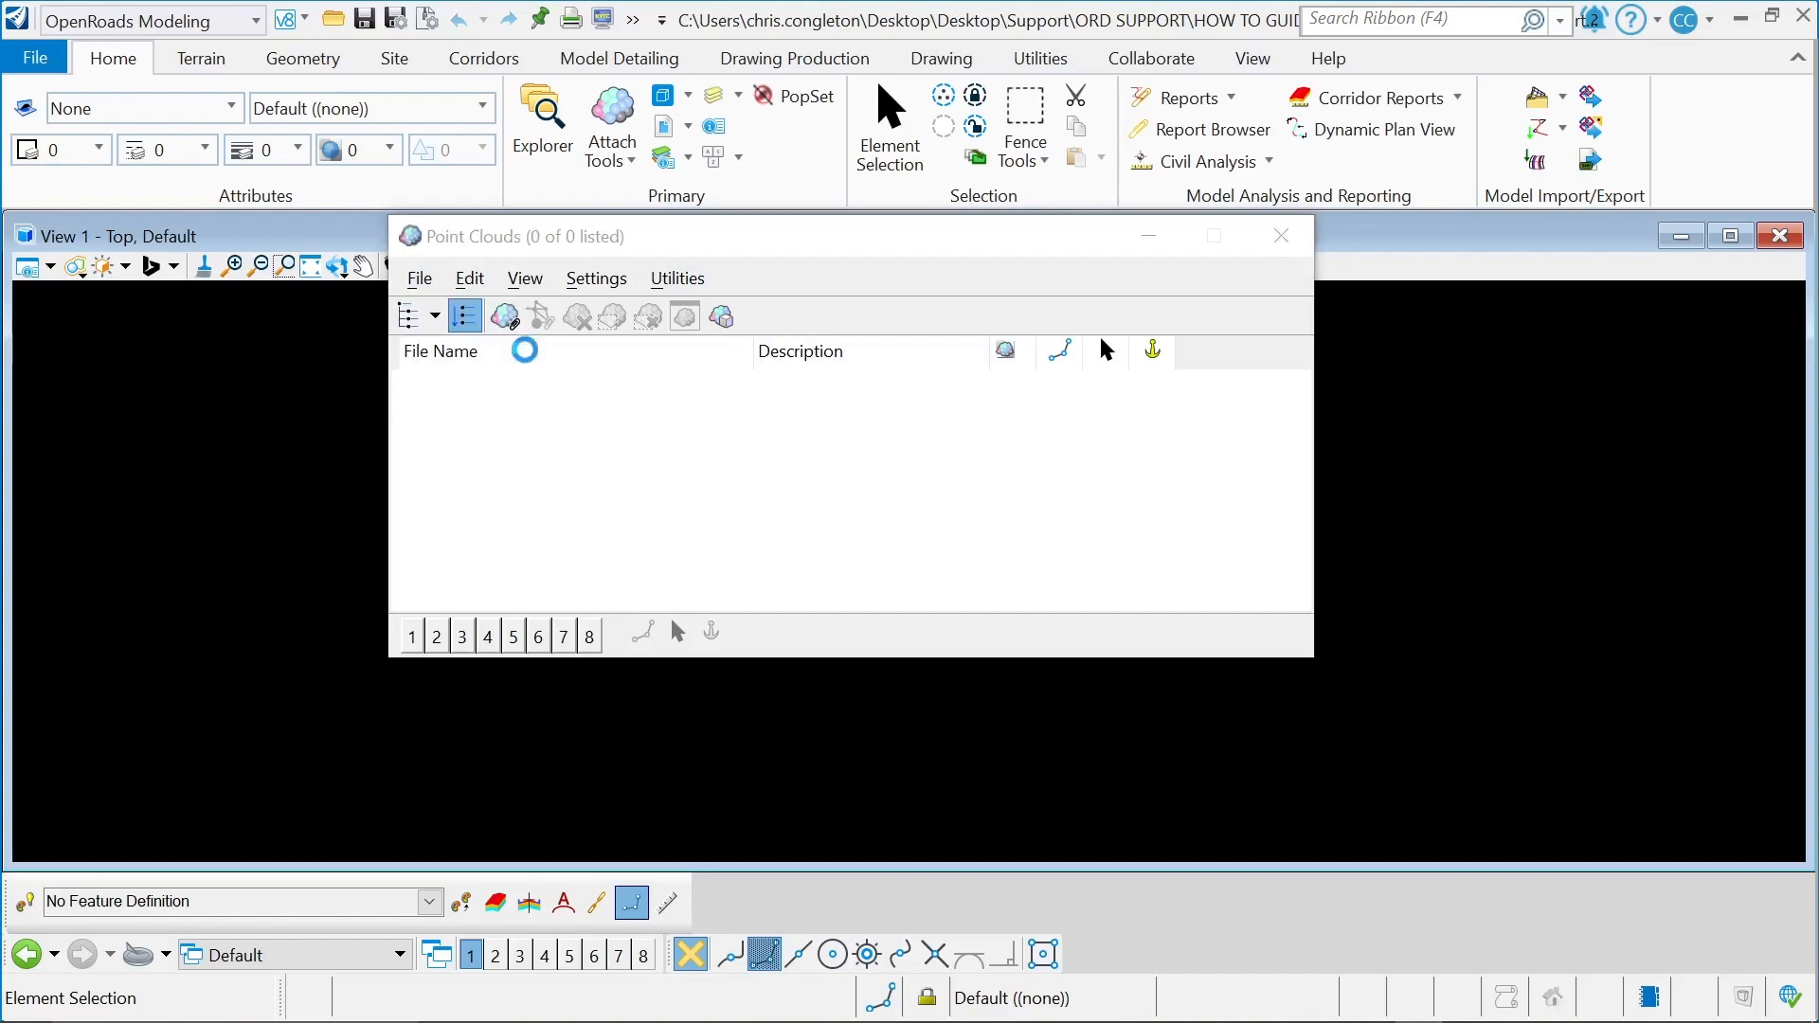
pyautogui.click(465, 322)
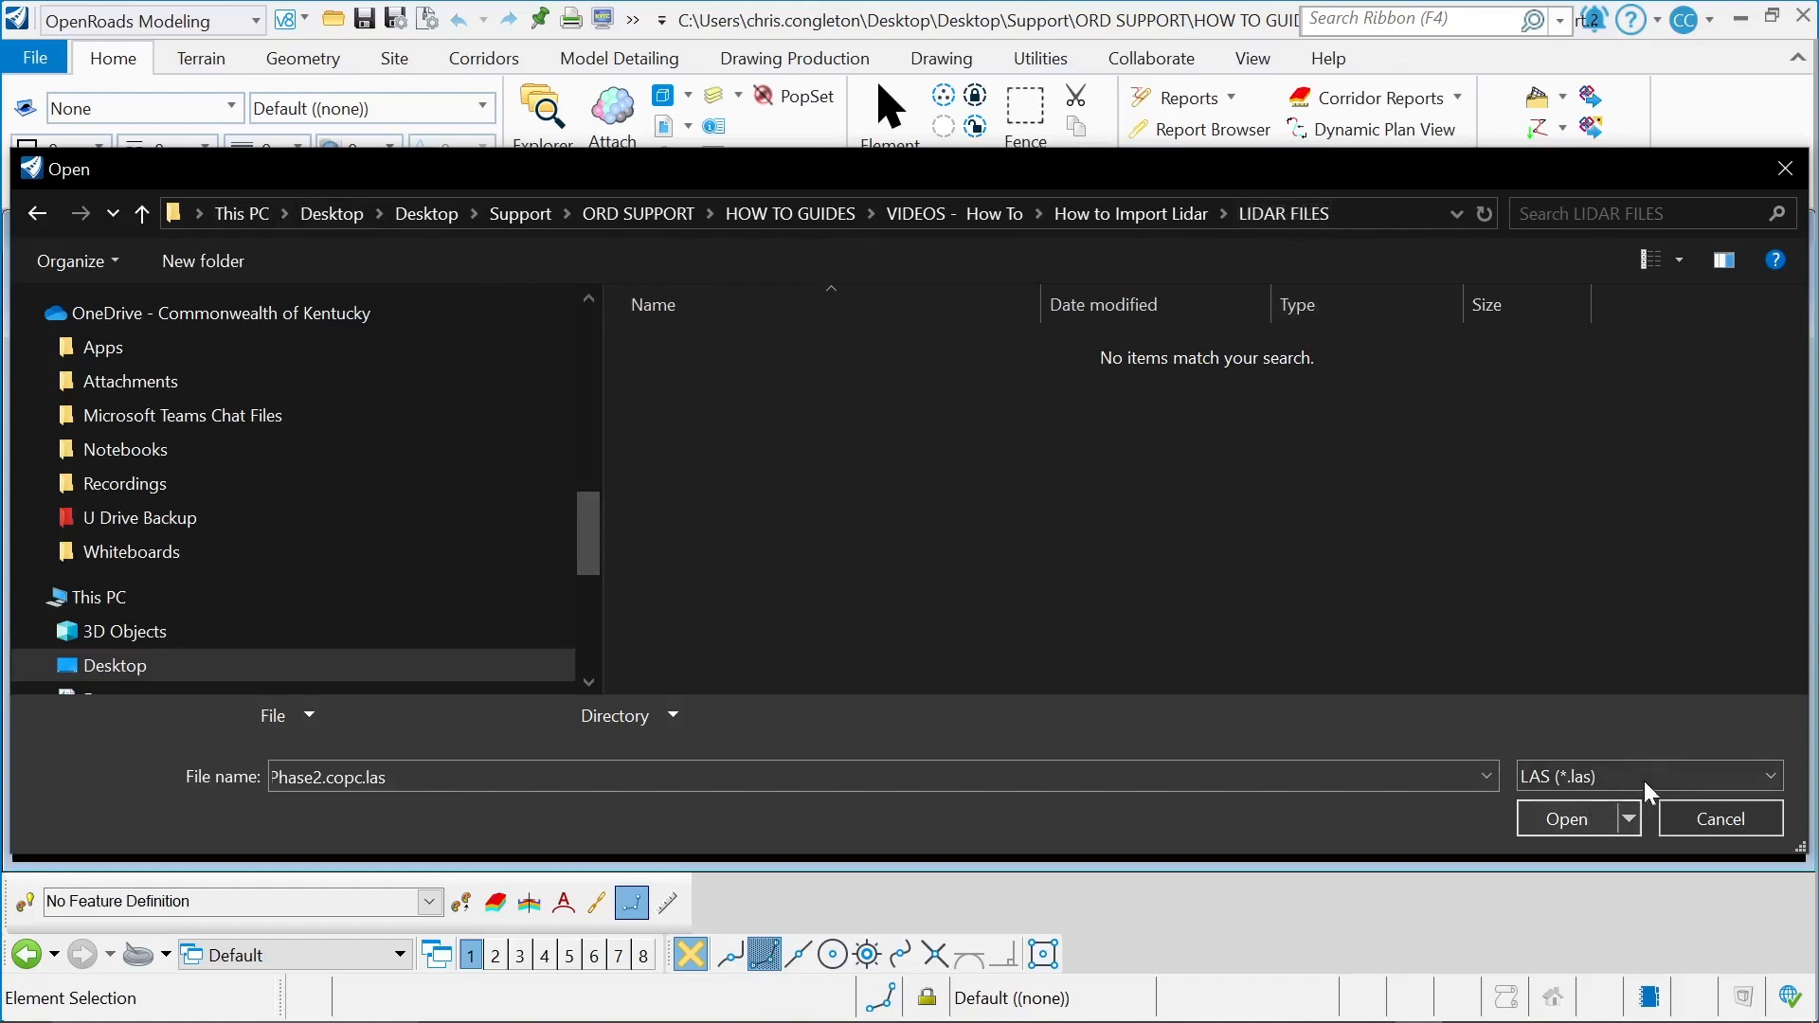
pyautogui.click(1770, 775)
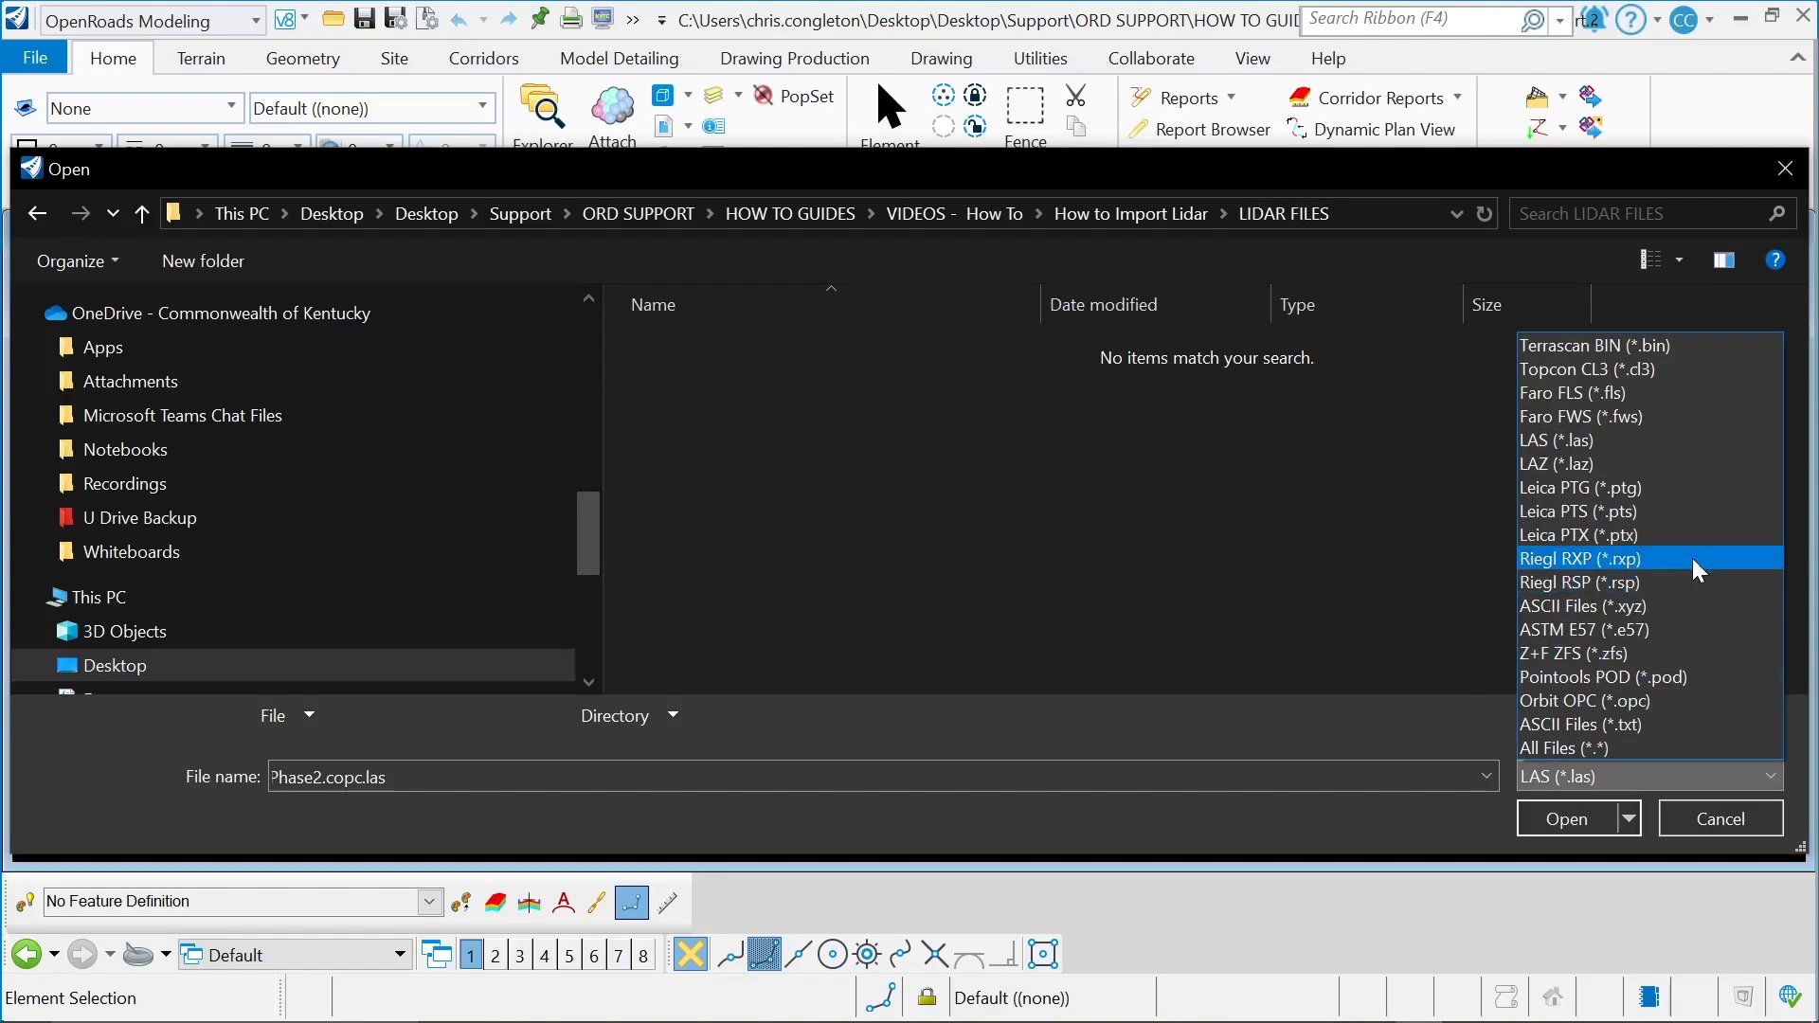
pyautogui.click(1679, 462)
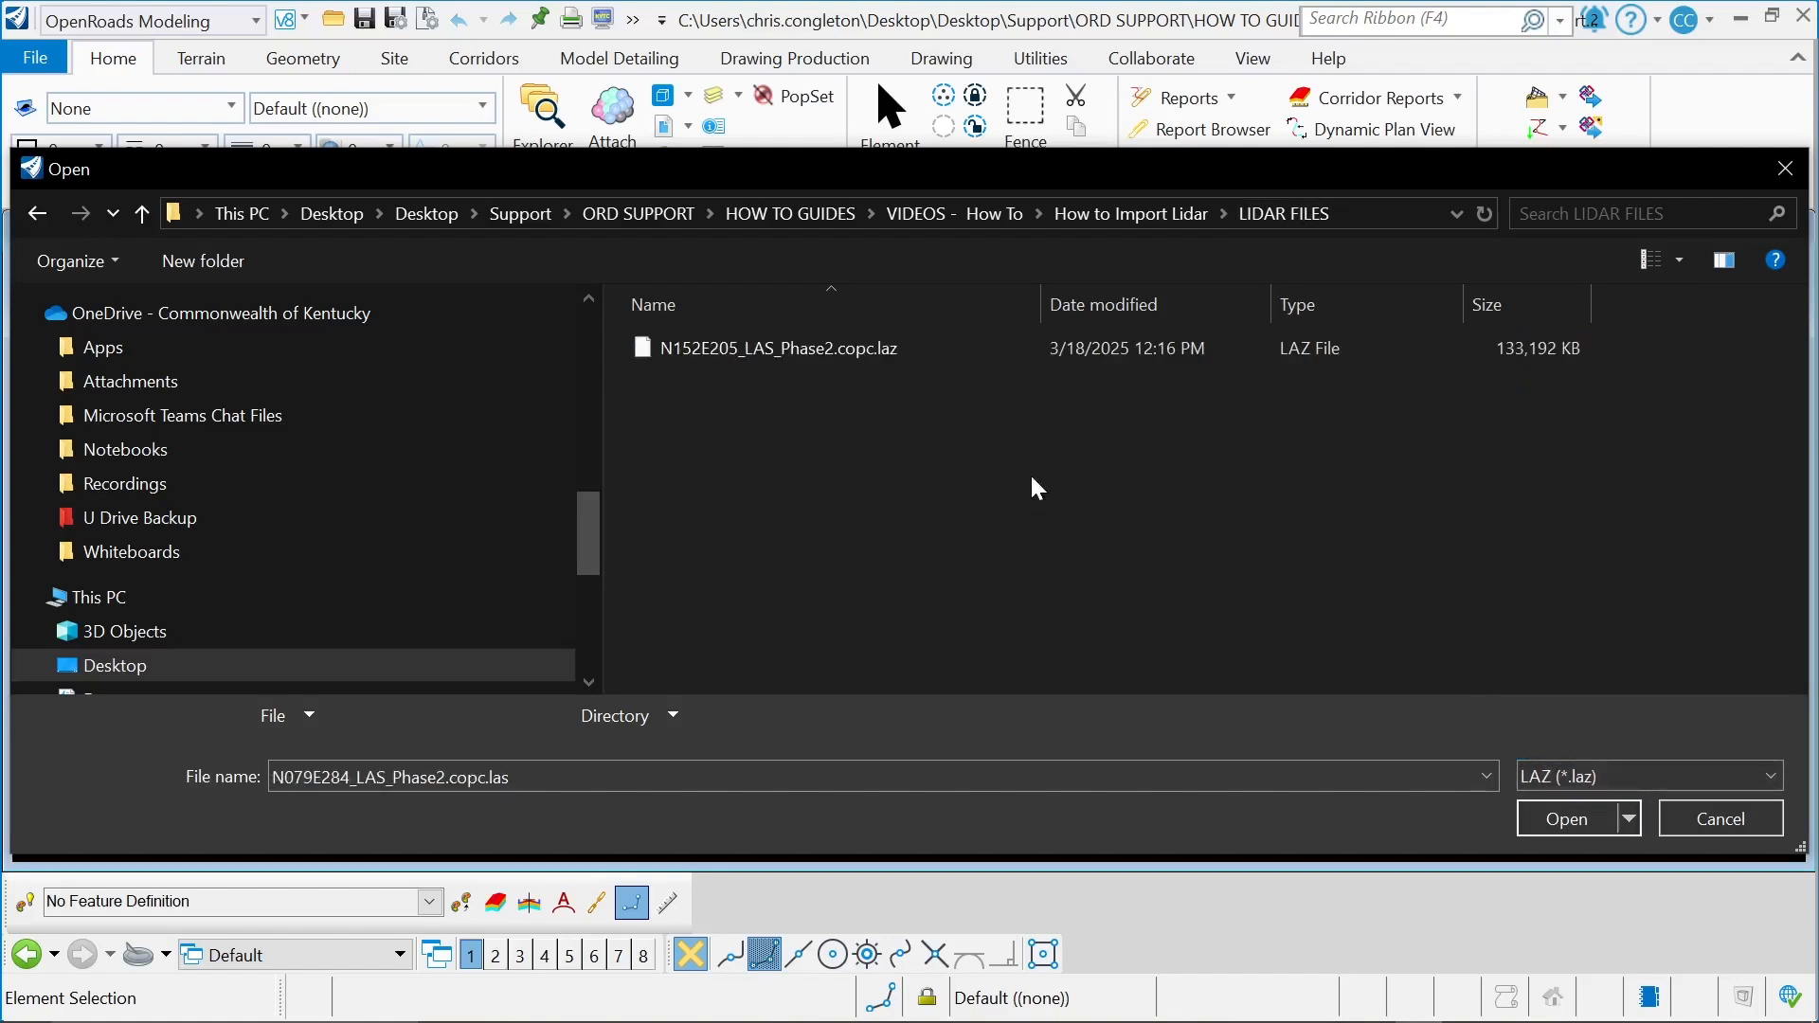
pyautogui.click(1763, 772)
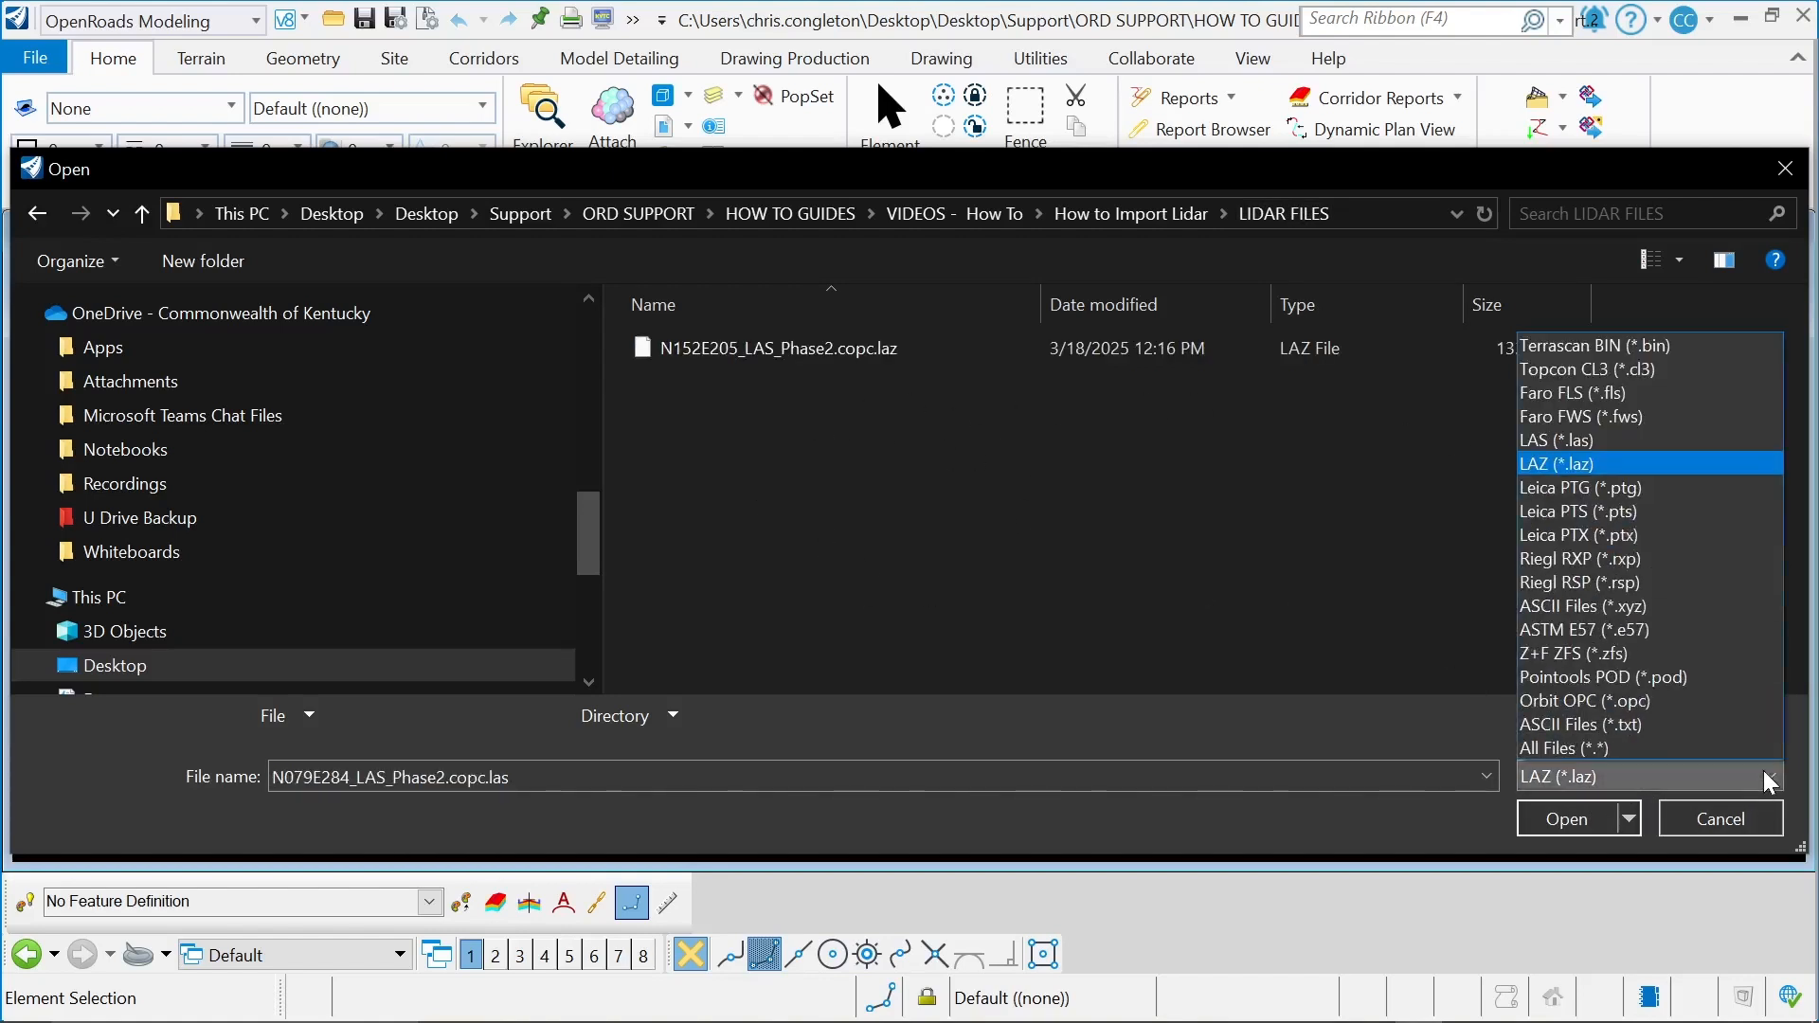
pyautogui.click(1640, 463)
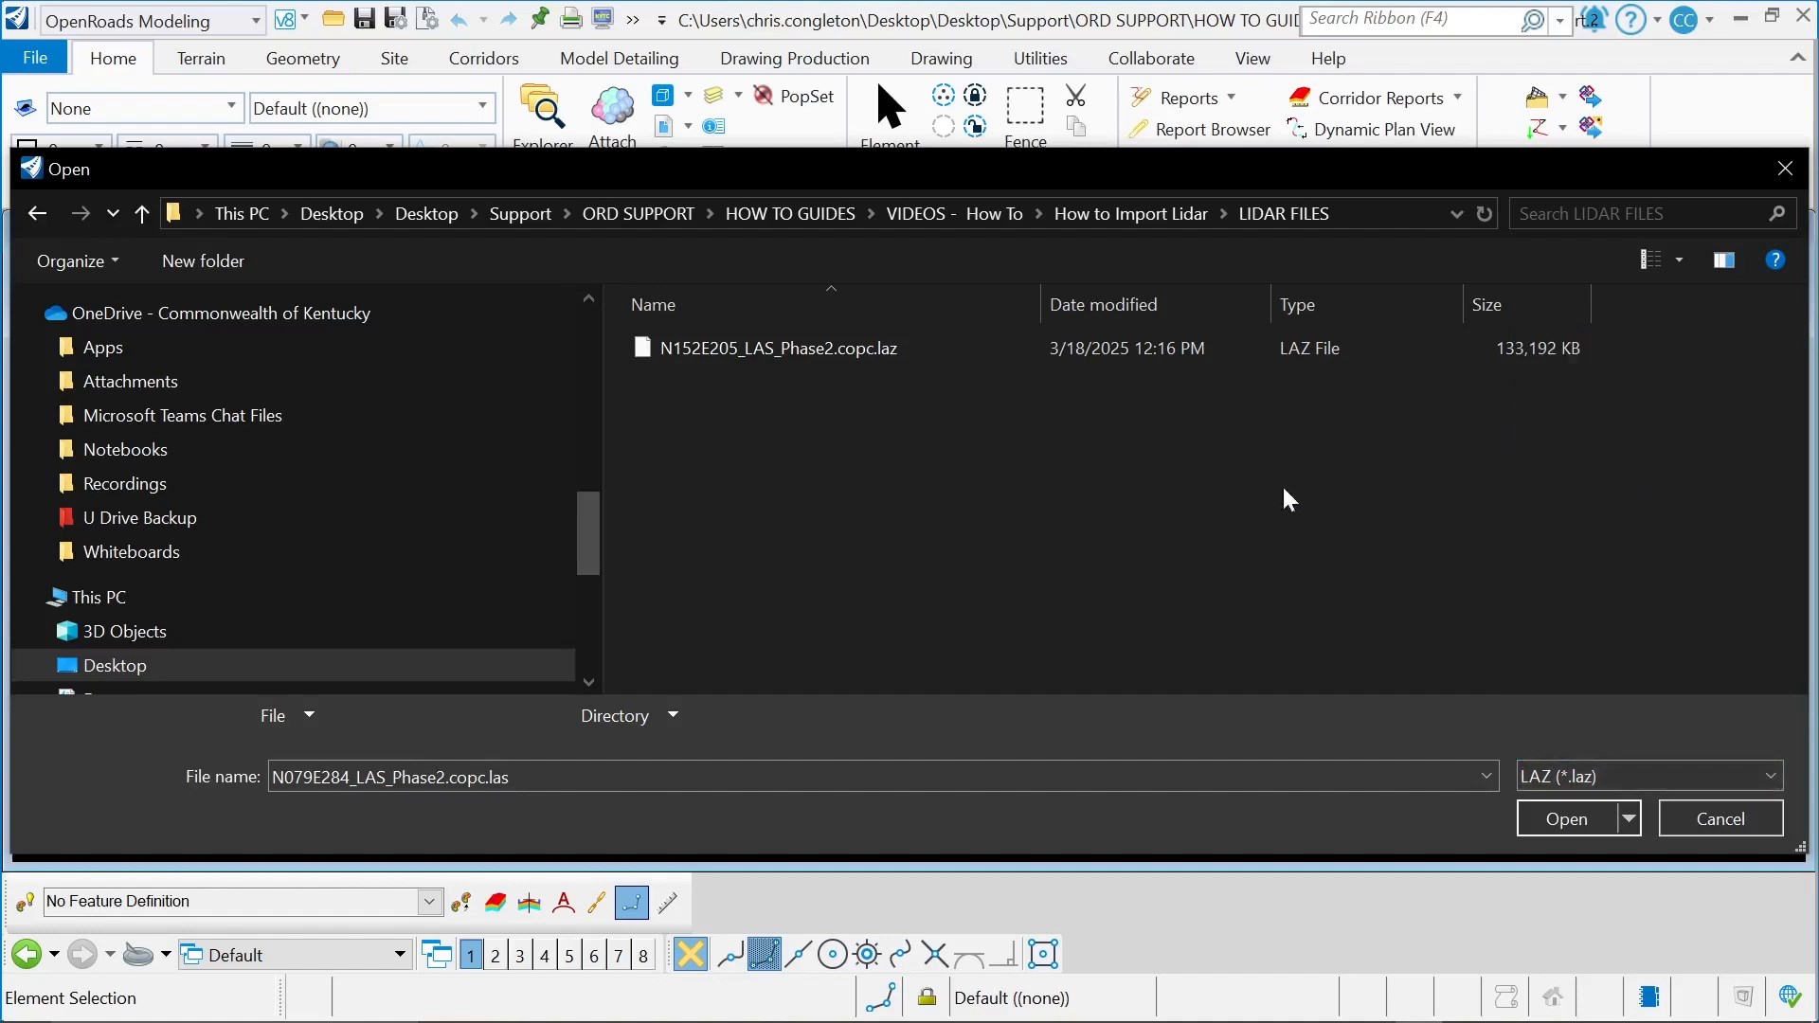
pyautogui.click(762, 351)
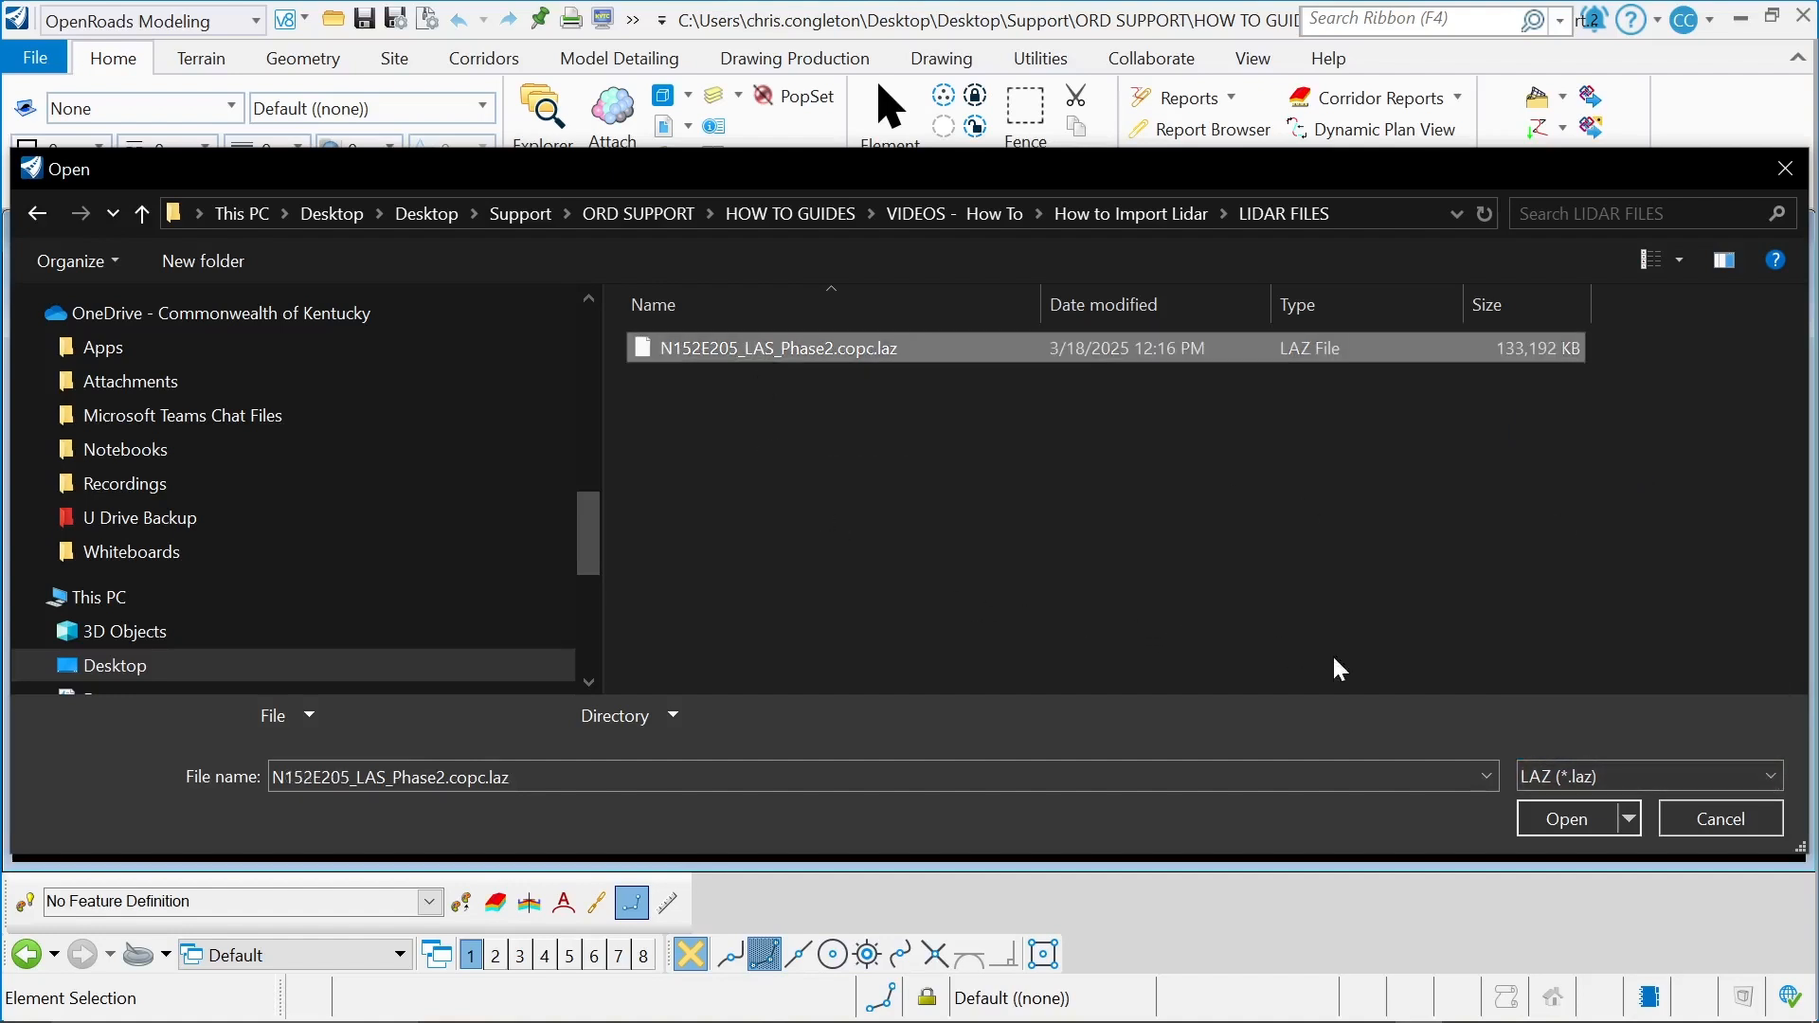
pyautogui.click(1563, 824)
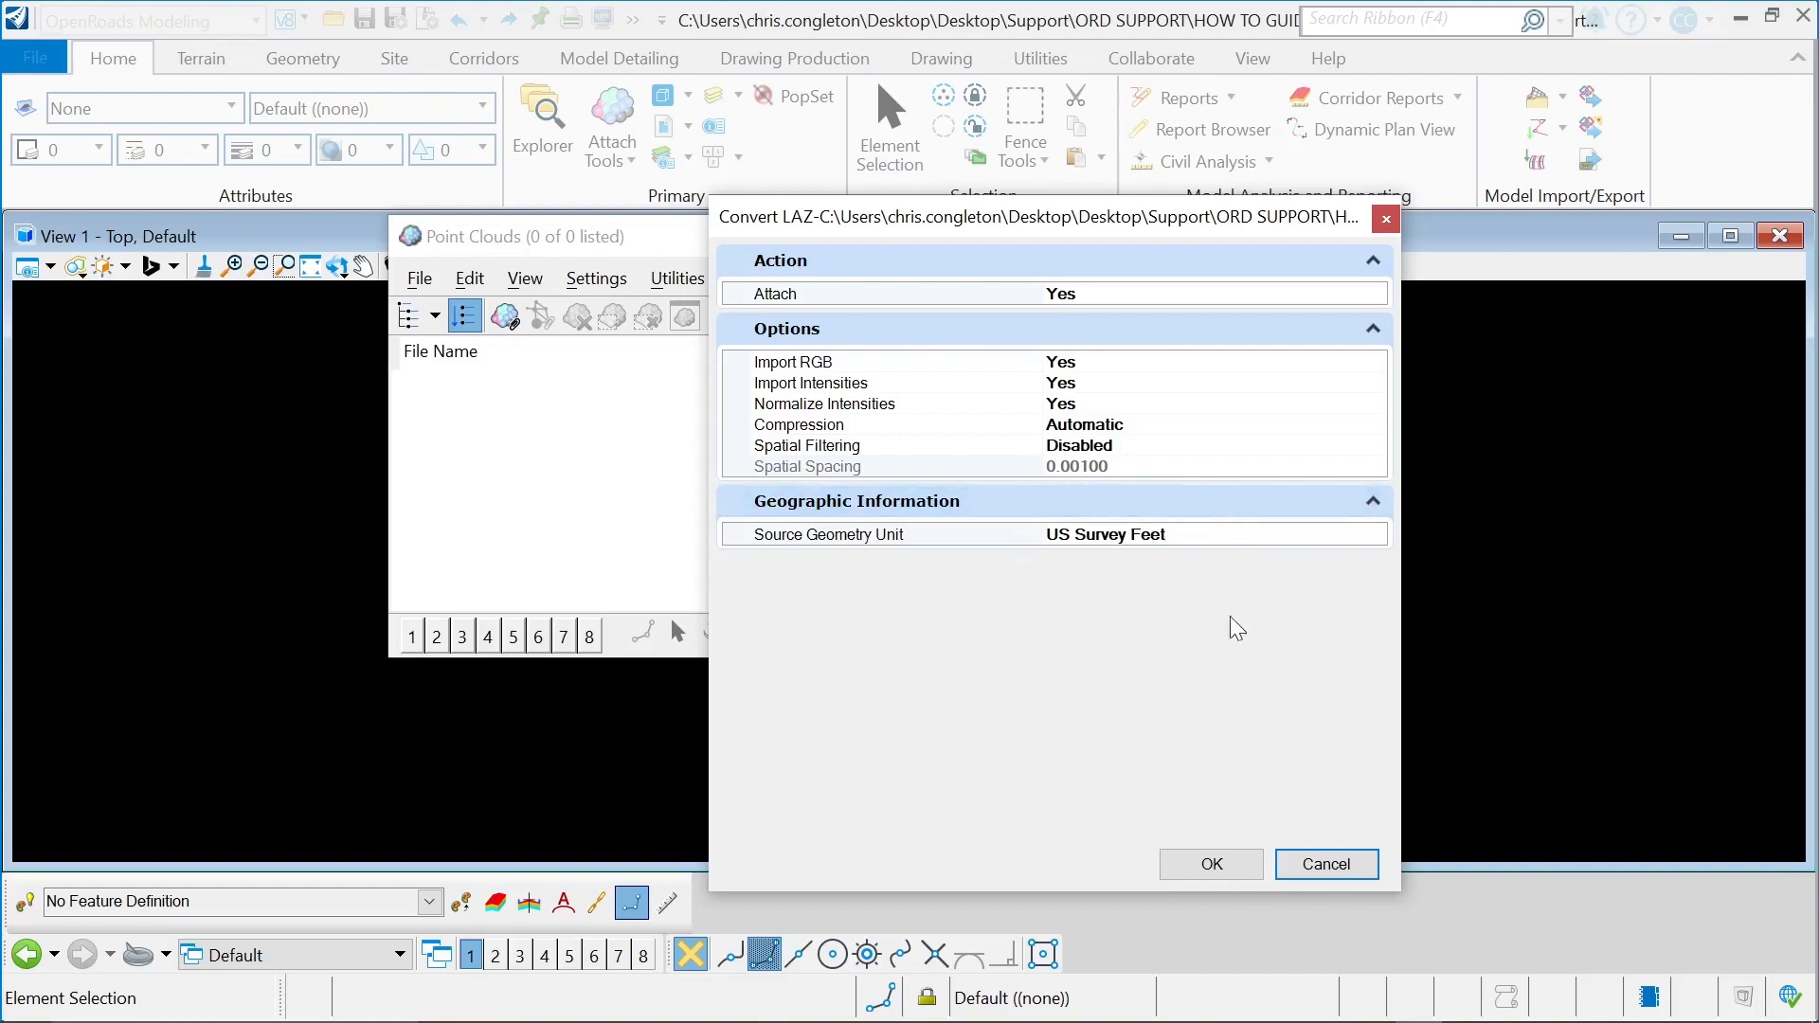
# Step: Convert the LAZ file with the default options and No Wizard, saving it as N152E205_LAS_Phase2.copc.pod in the LIDAR FILES folder
pyautogui.click(1213, 864)
pyautogui.click(674, 488)
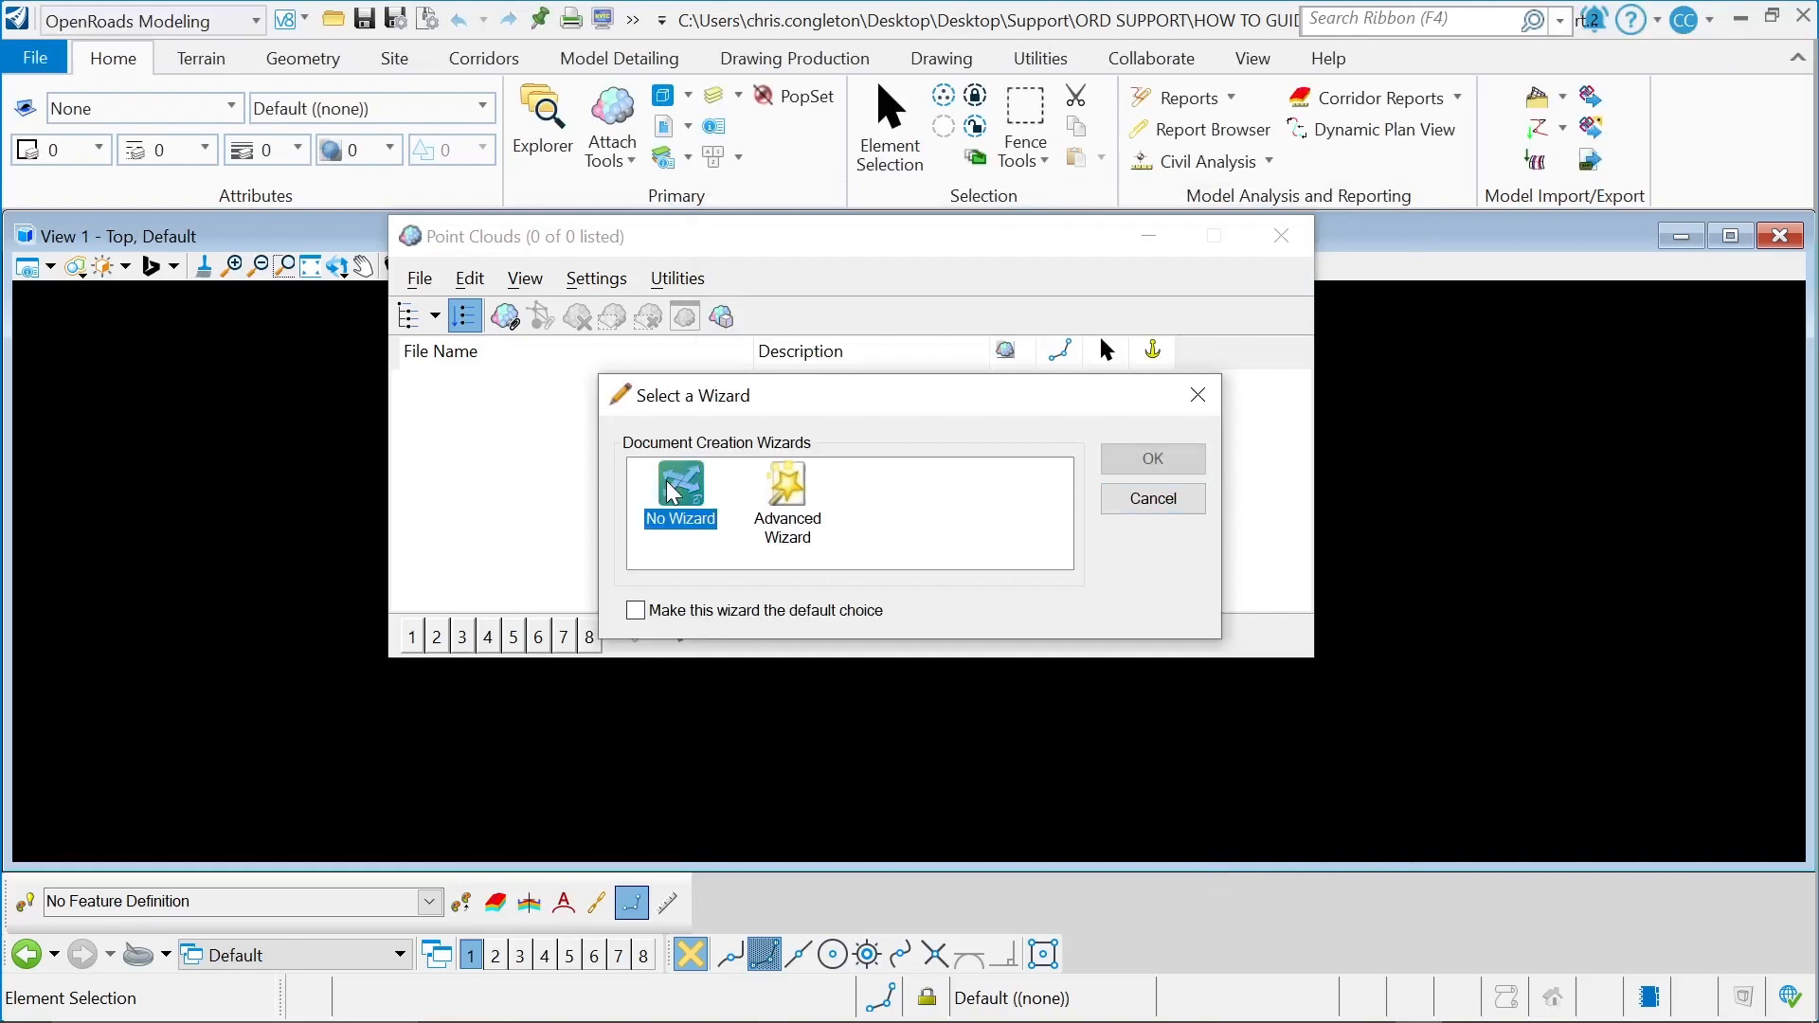
pyautogui.click(1171, 459)
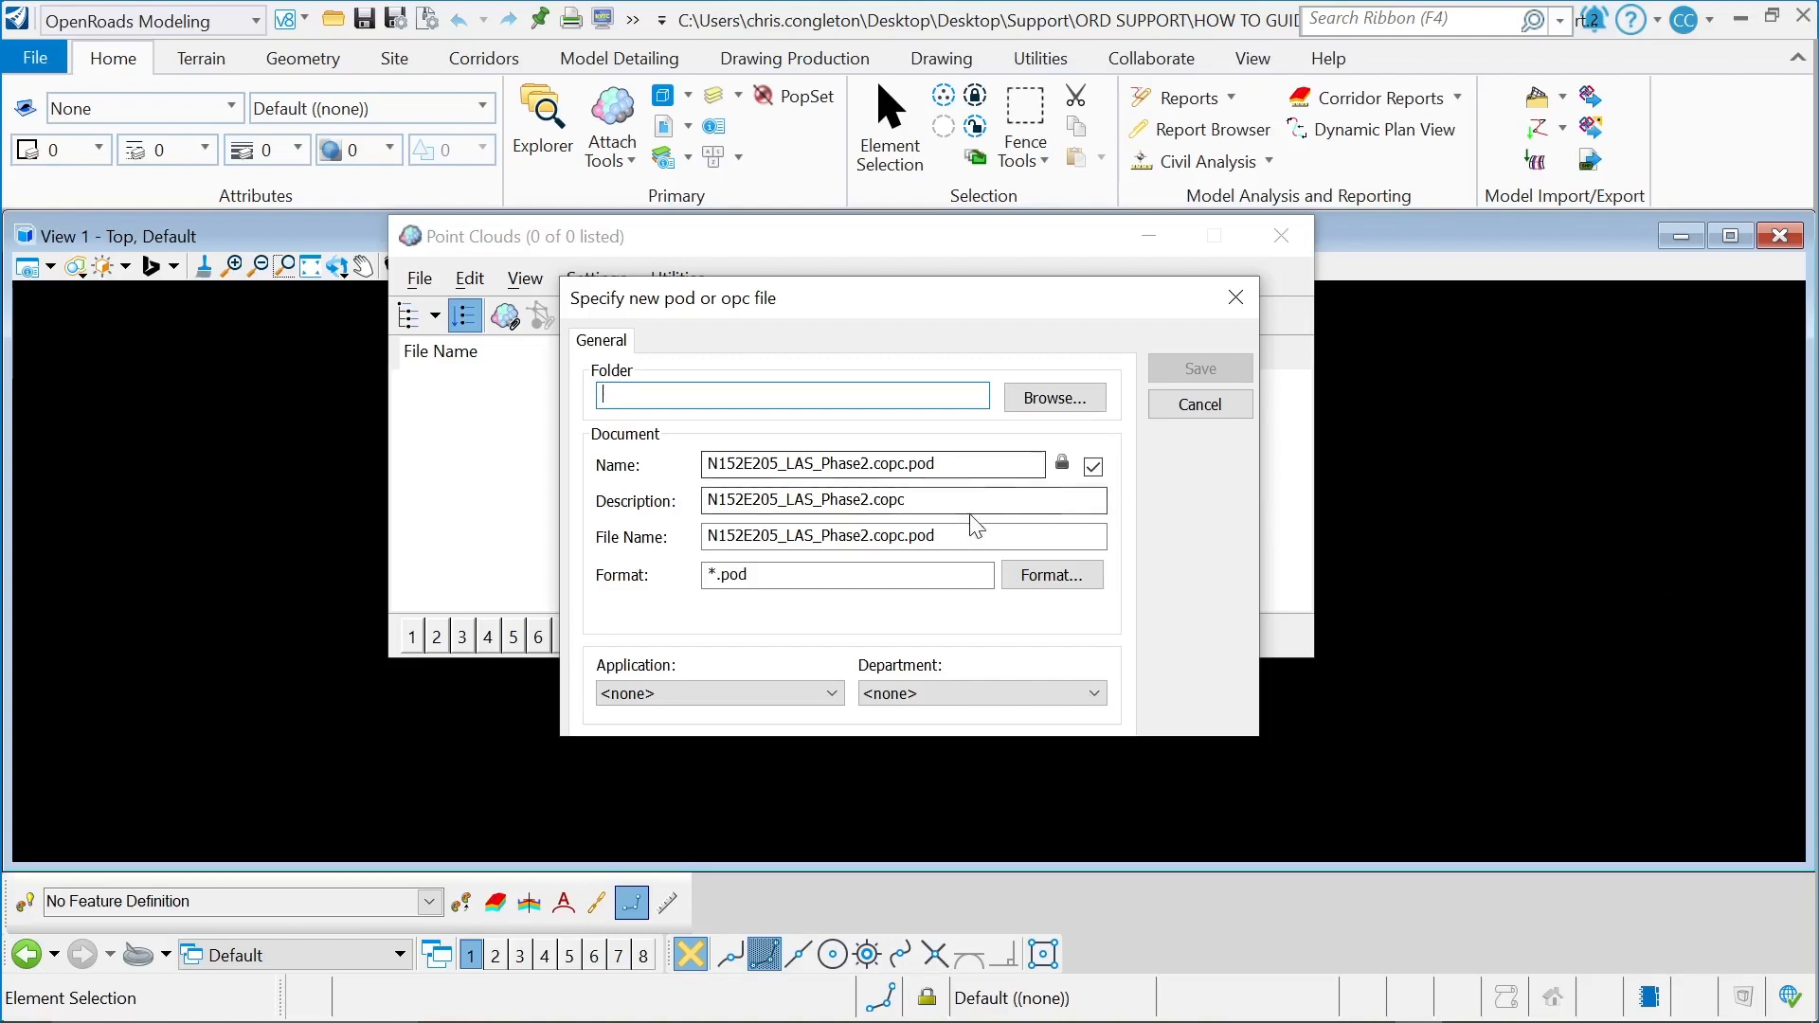
pyautogui.click(1199, 405)
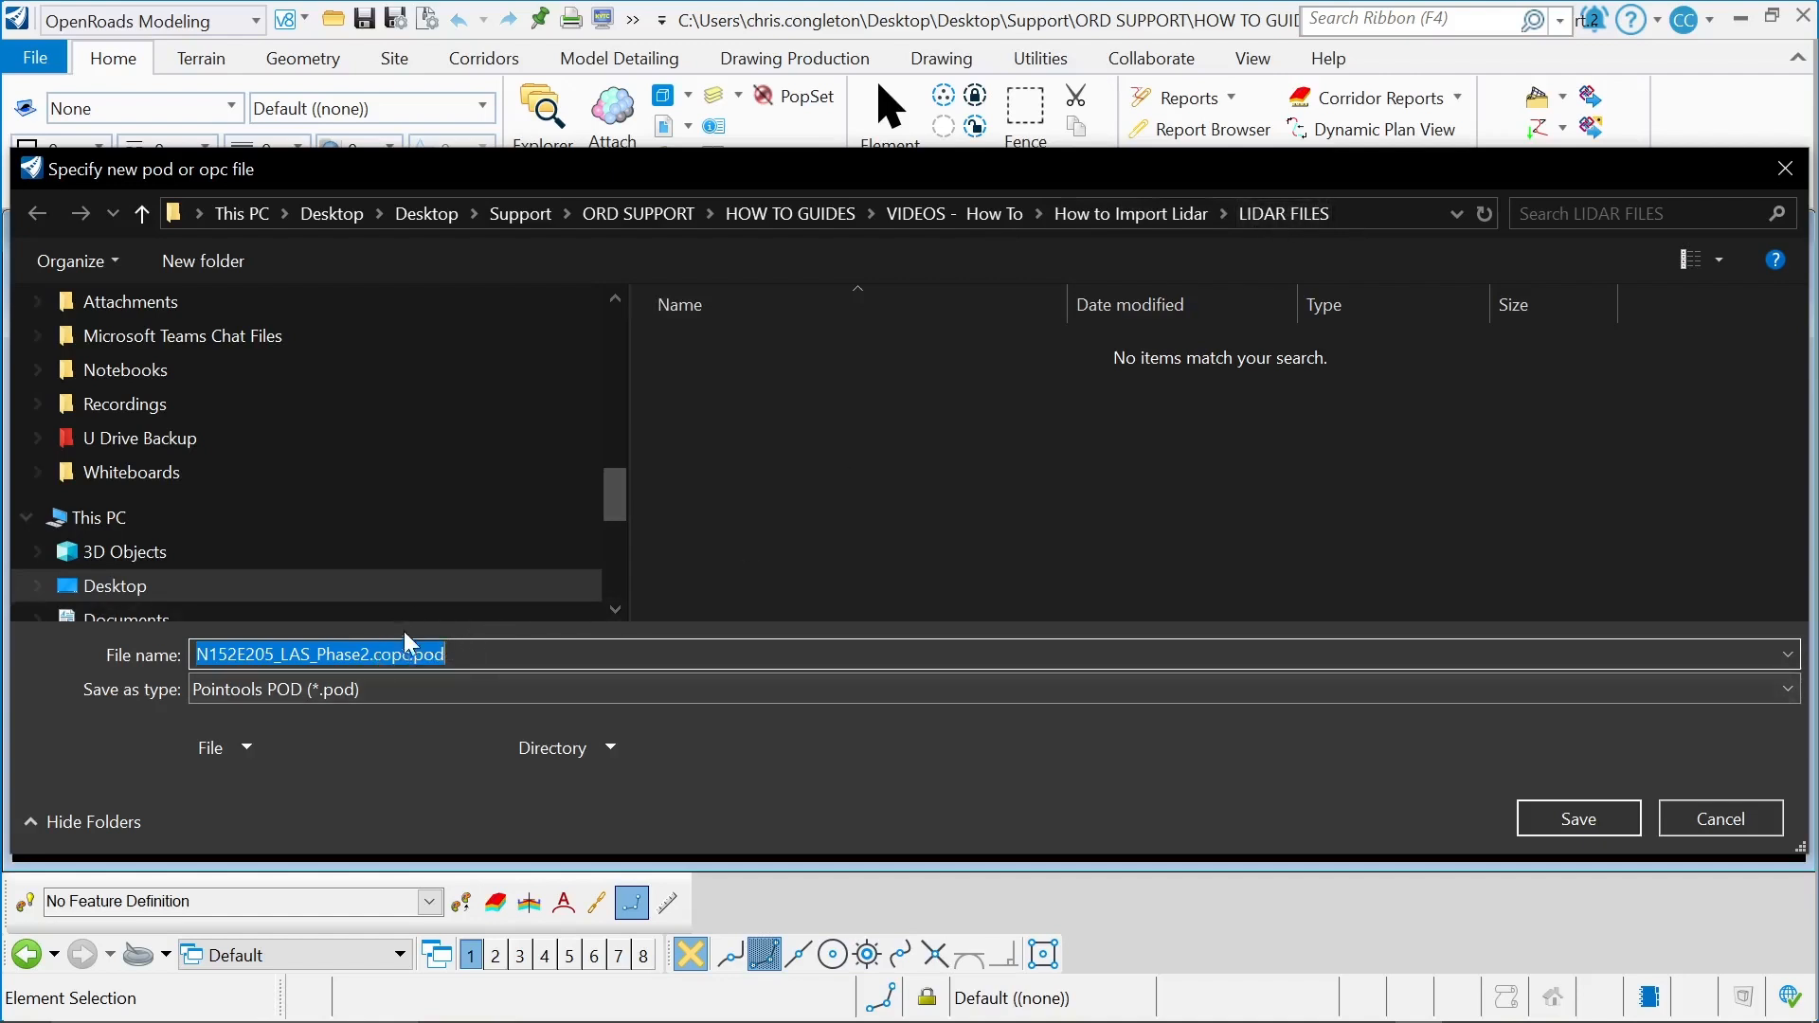
pyautogui.click(1574, 821)
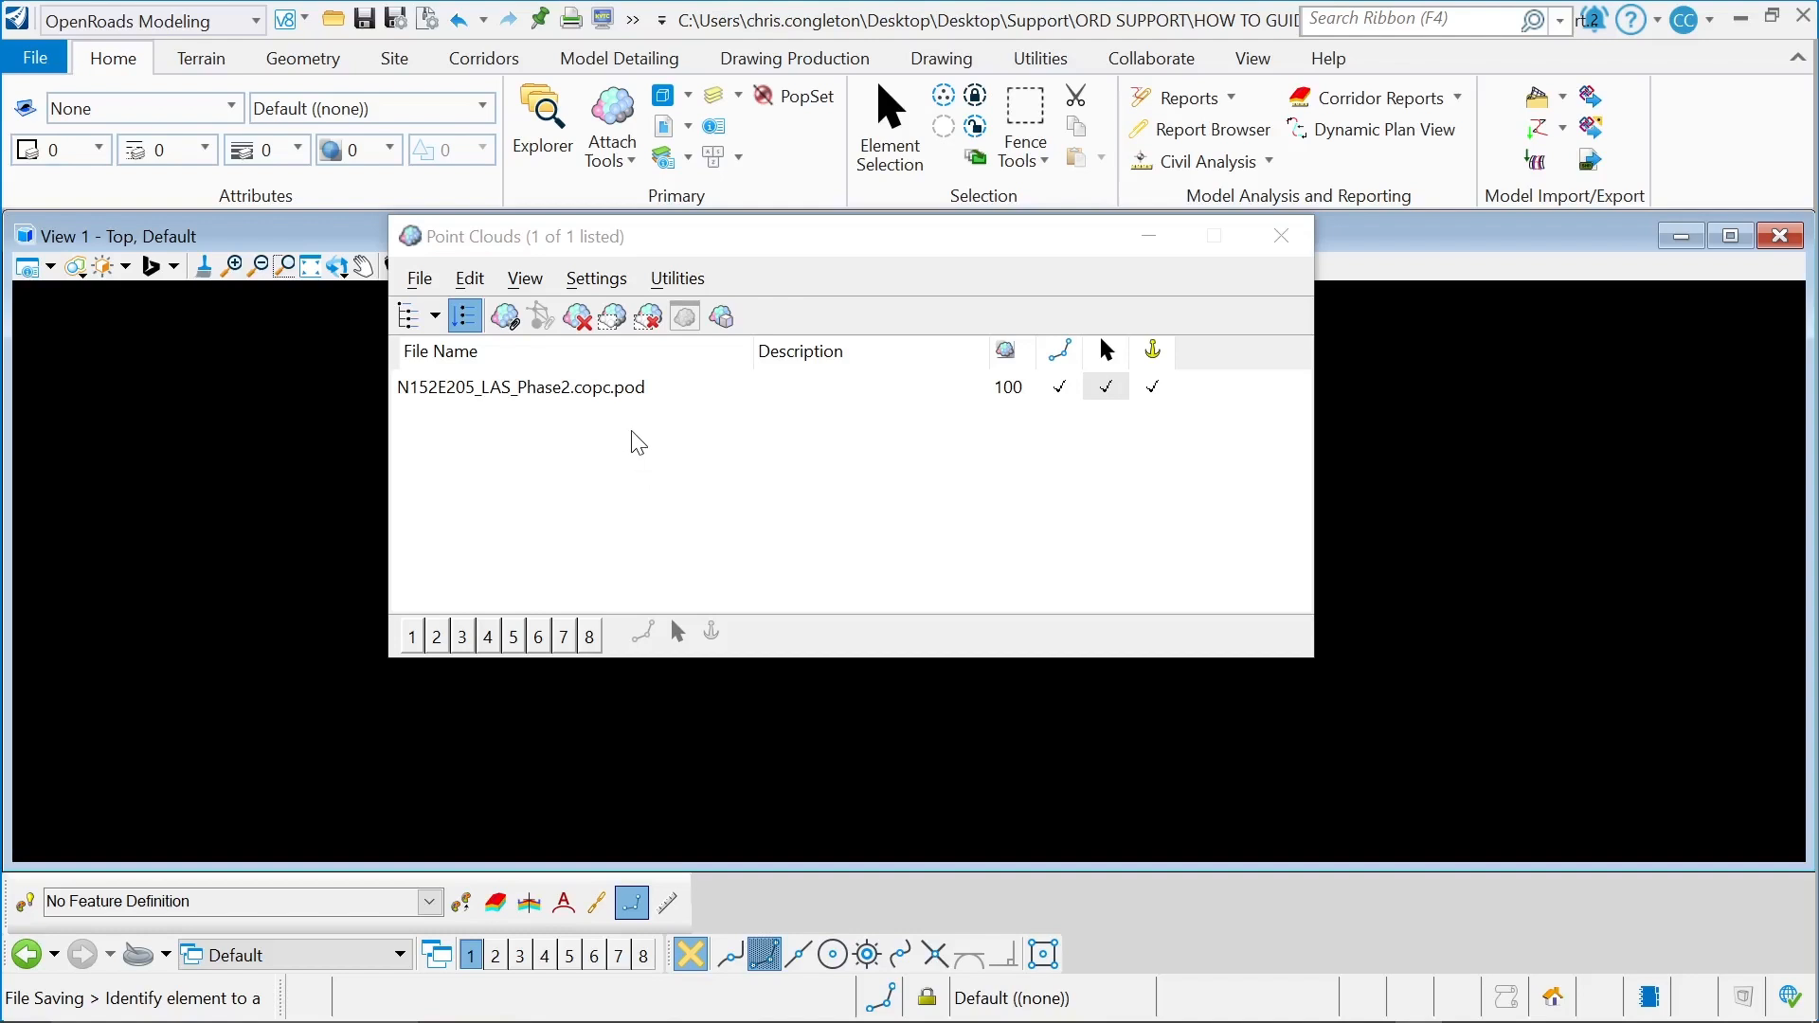
# Step: Open the geographic coordinate system library for N152E205_LAS_Phase2.copc.pod and select KY83F among the favorites
pyautogui.click(577, 390)
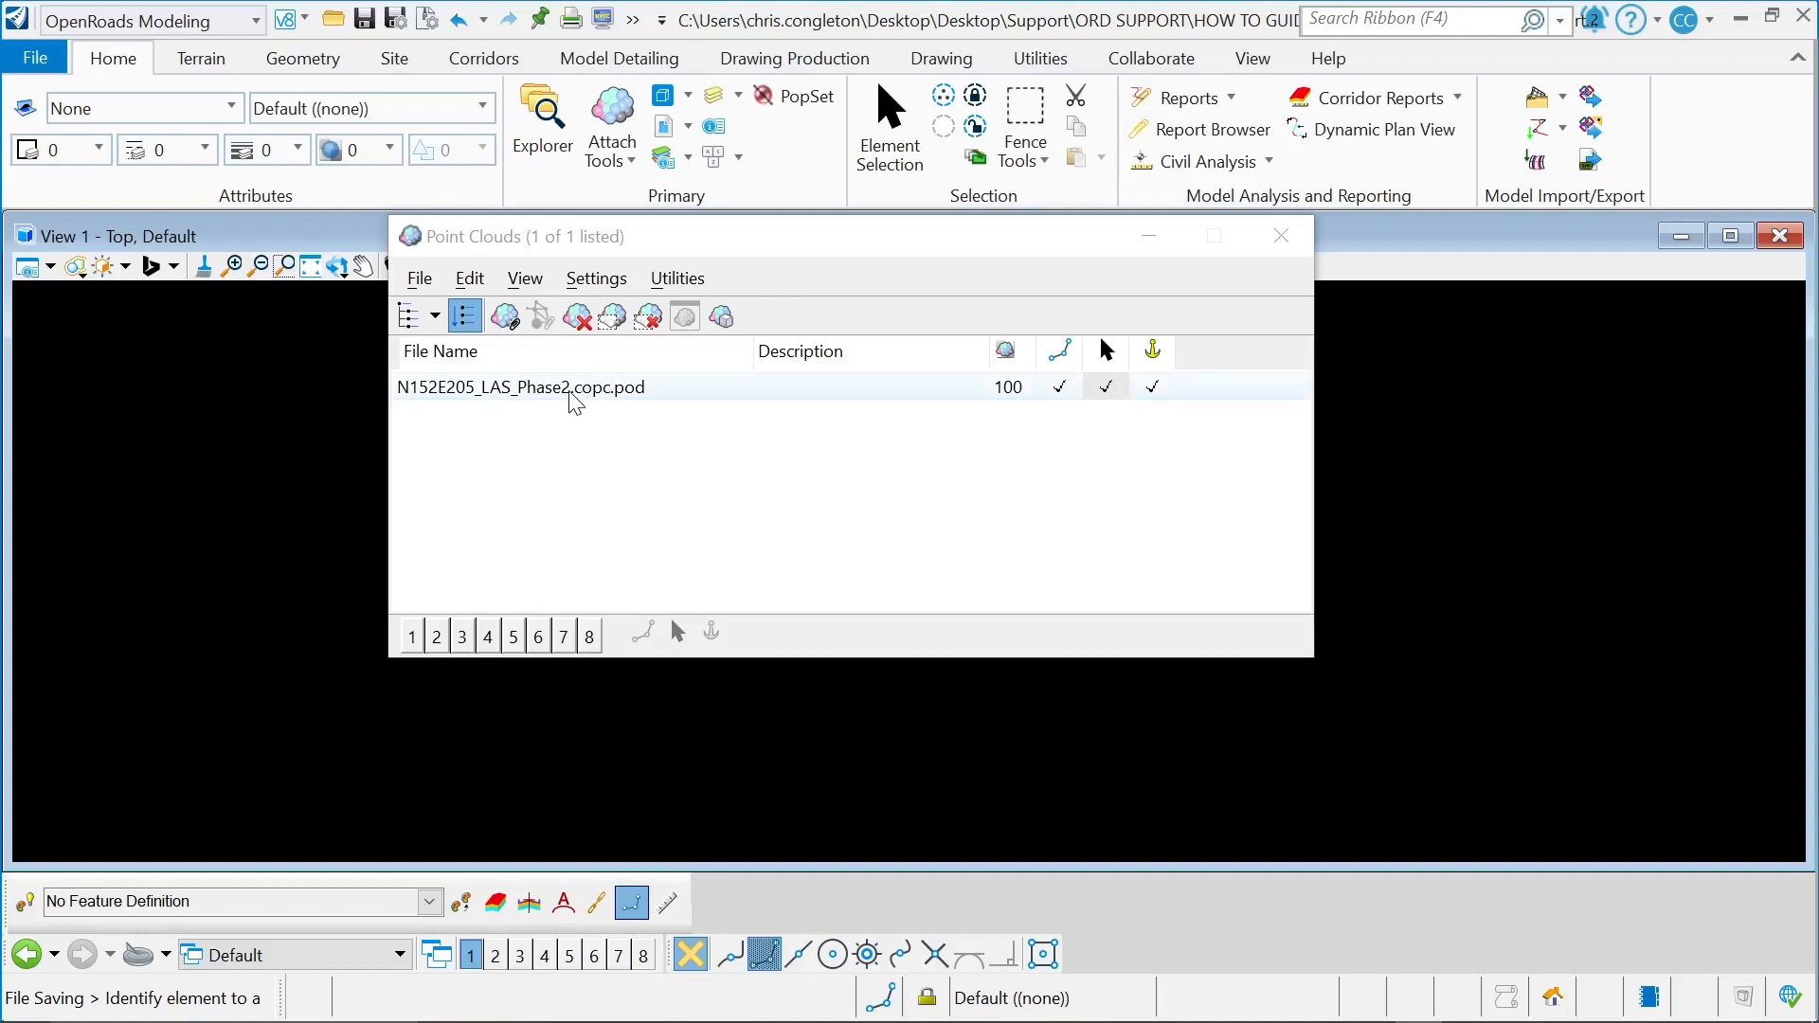
pyautogui.rightClick(572, 392)
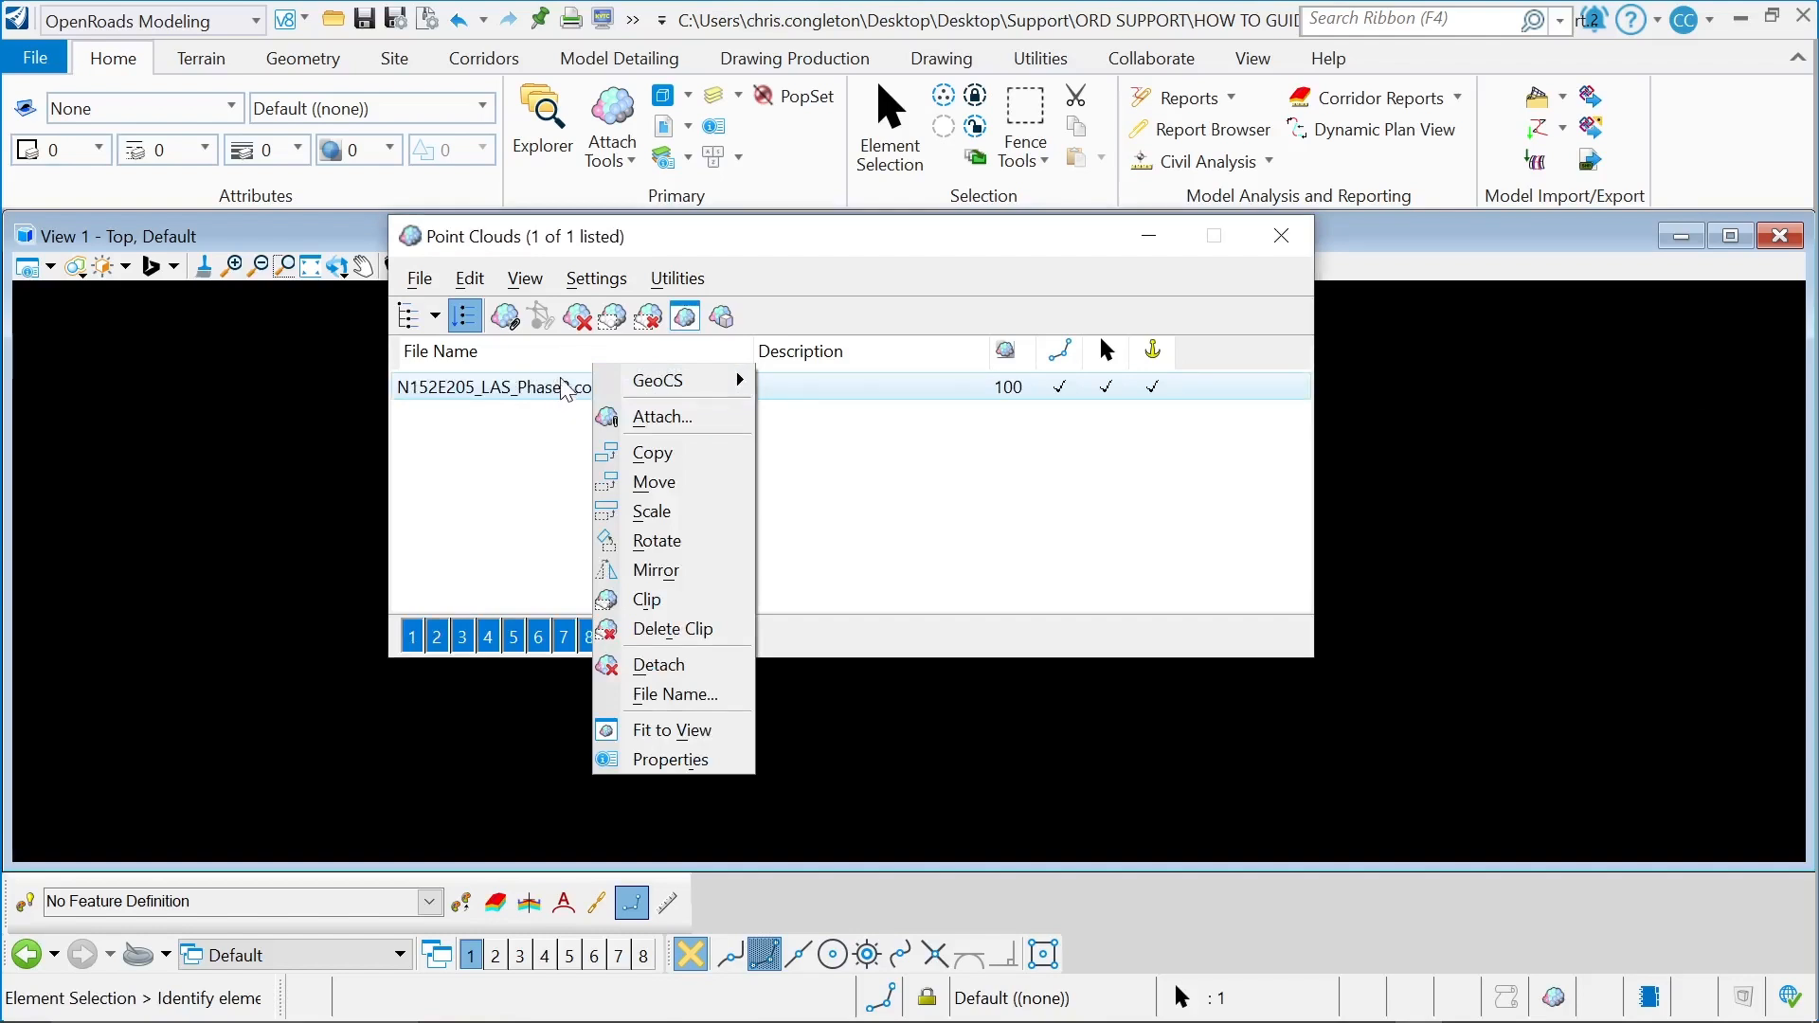
pyautogui.moveTo(669, 385)
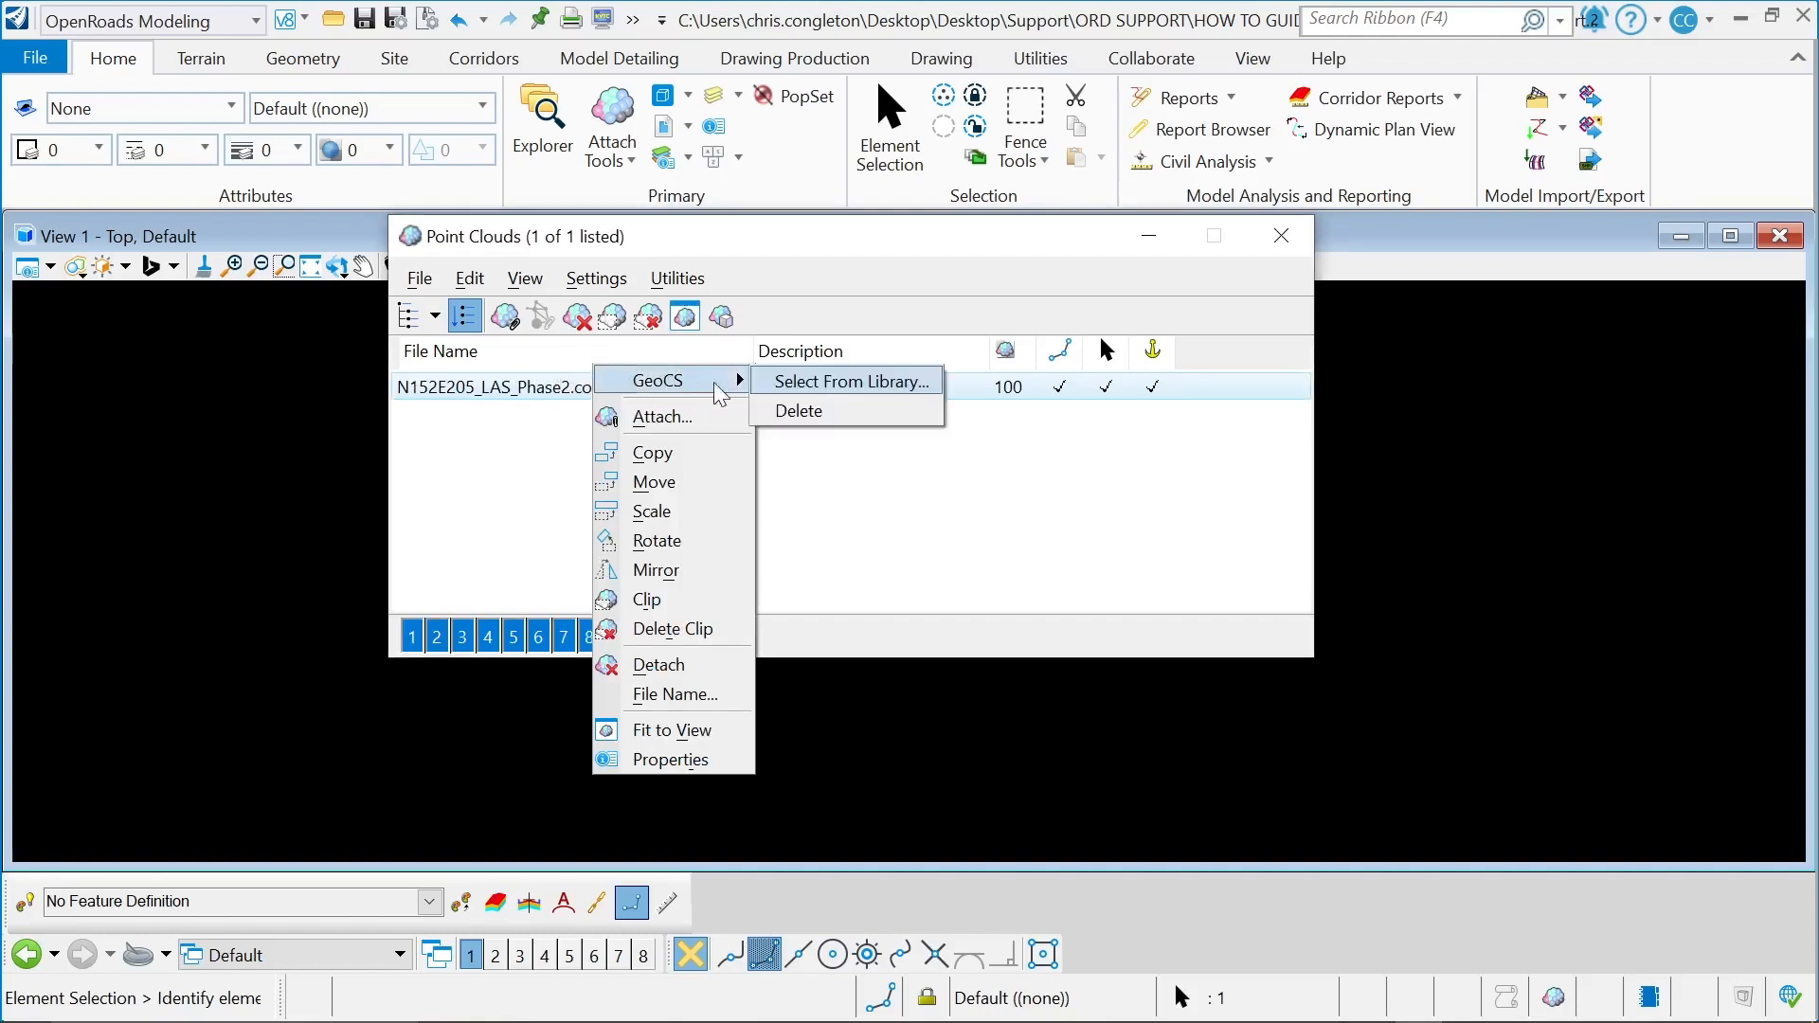
pyautogui.click(837, 383)
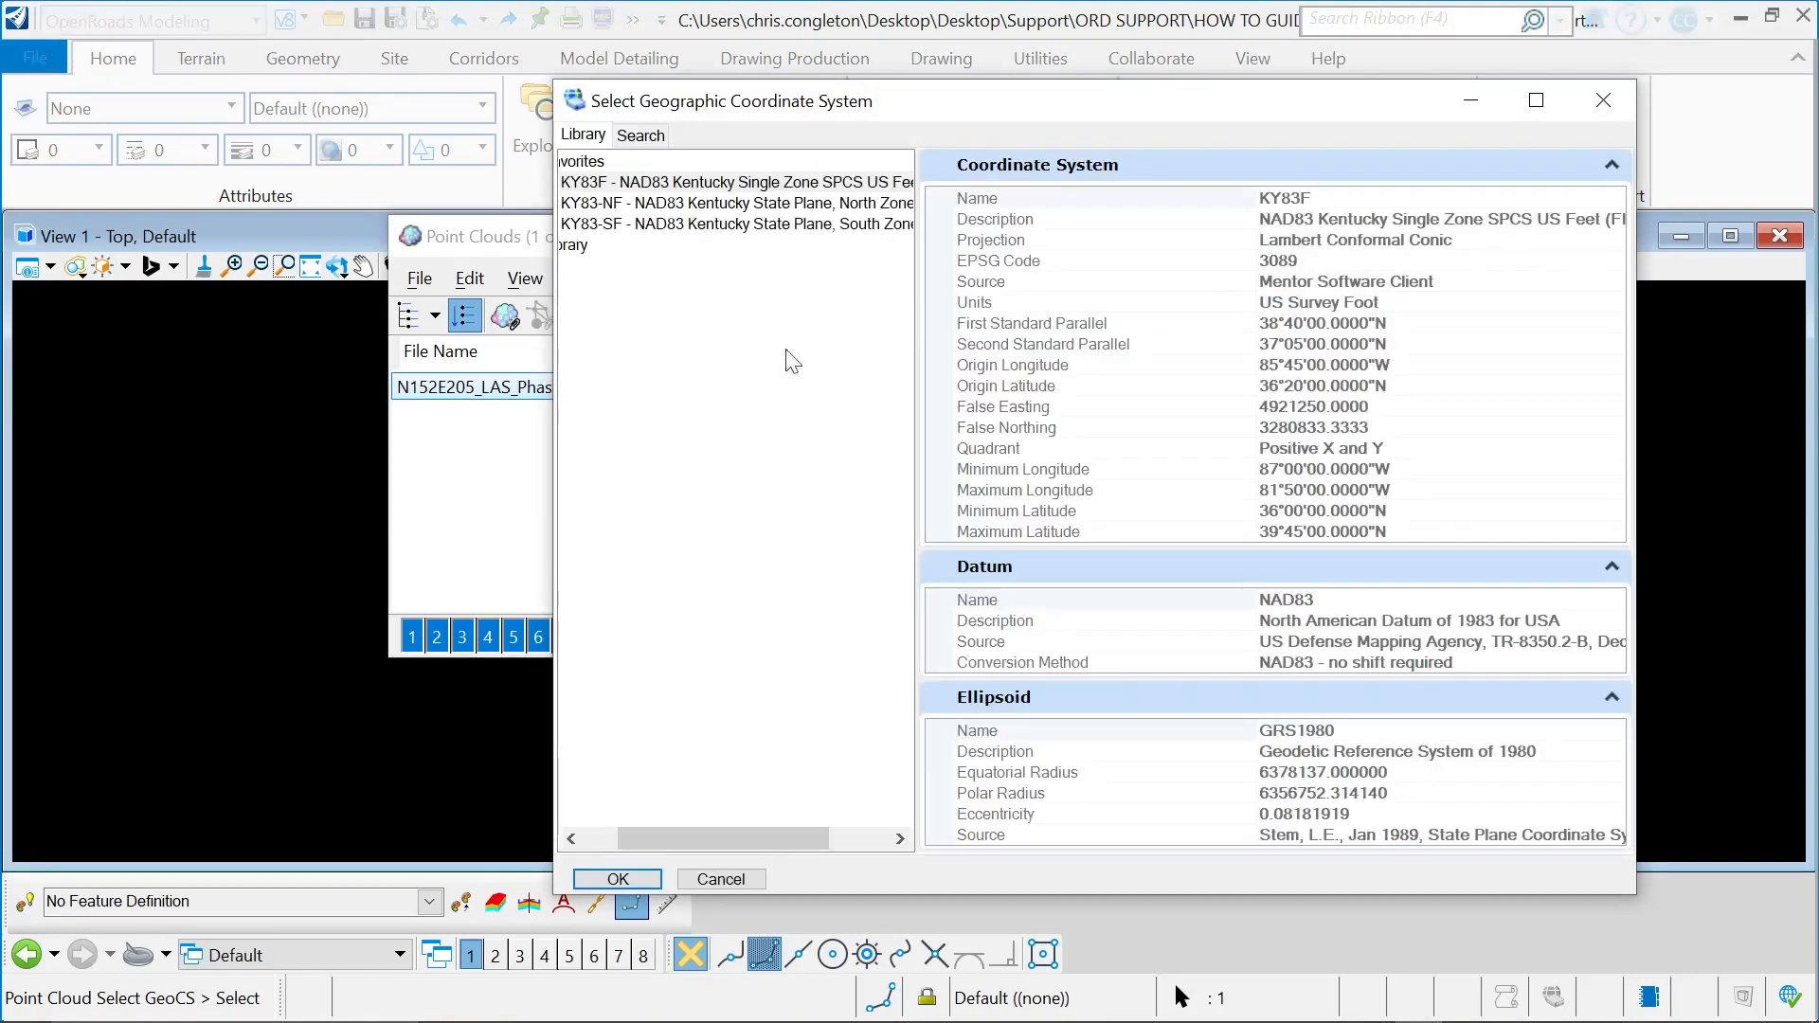
pyautogui.moveTo(918, 246); pyautogui.dragTo(1091, 248)
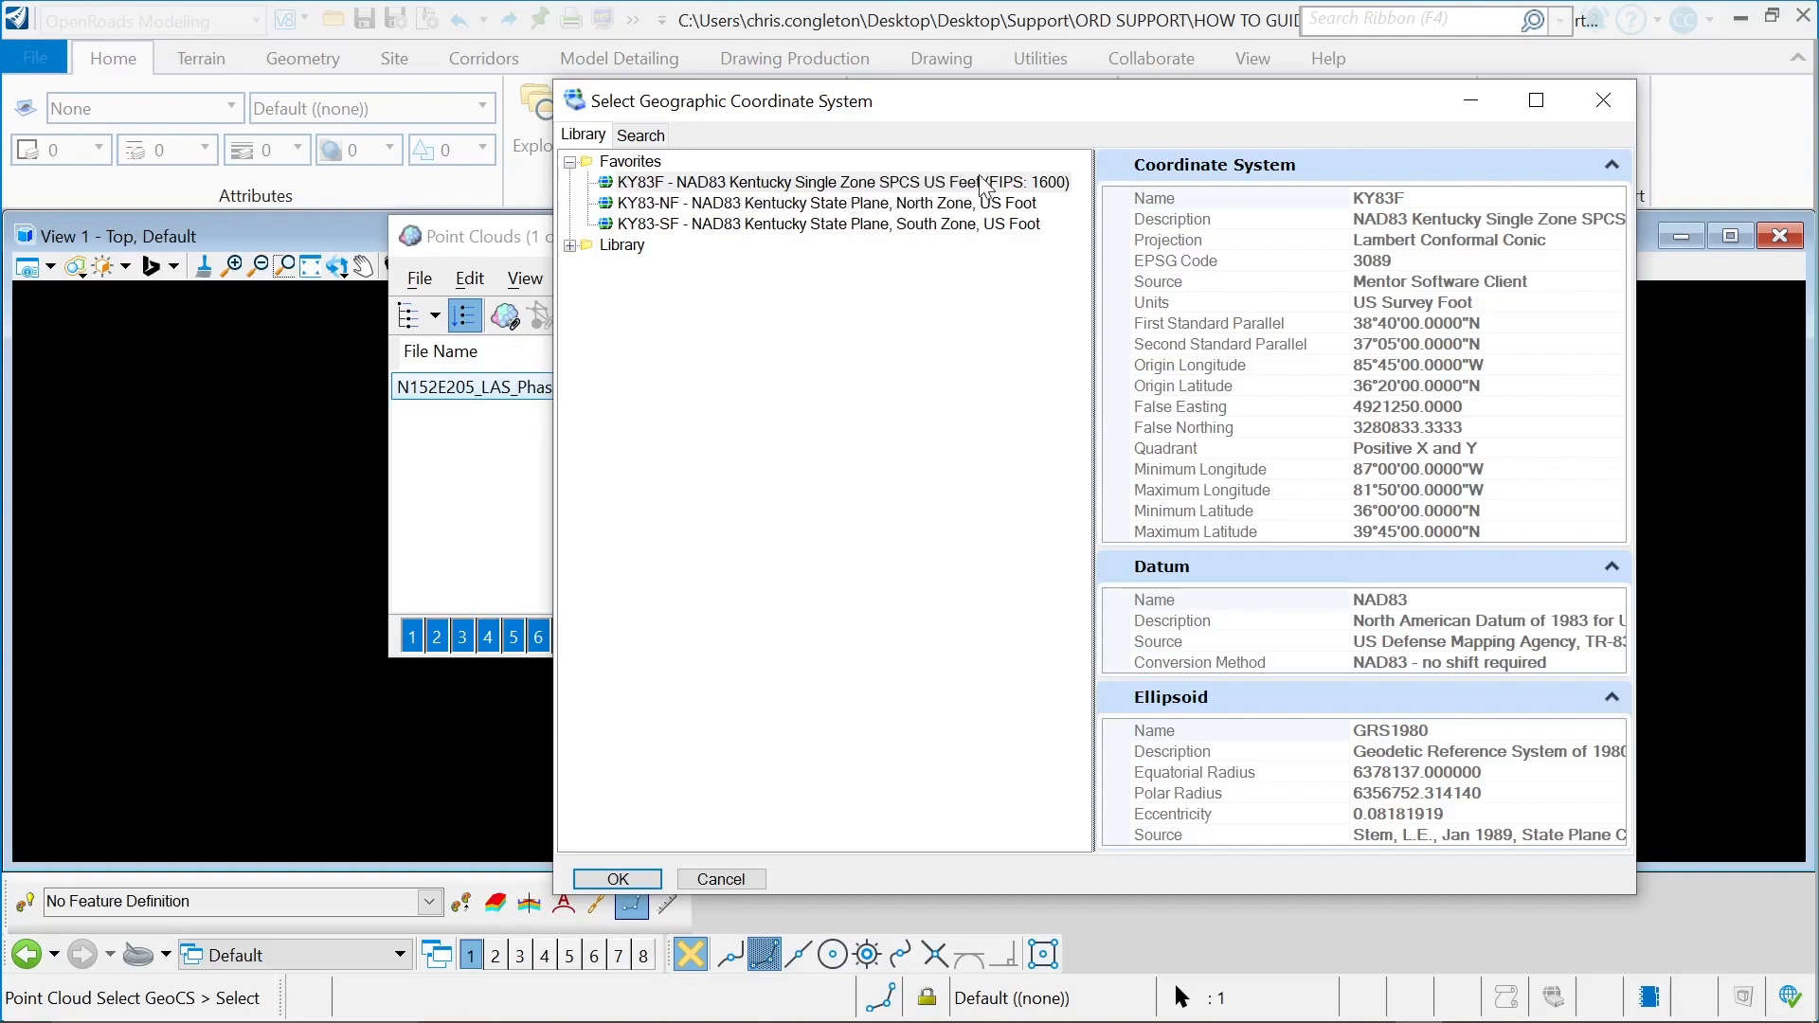
pyautogui.click(1059, 185)
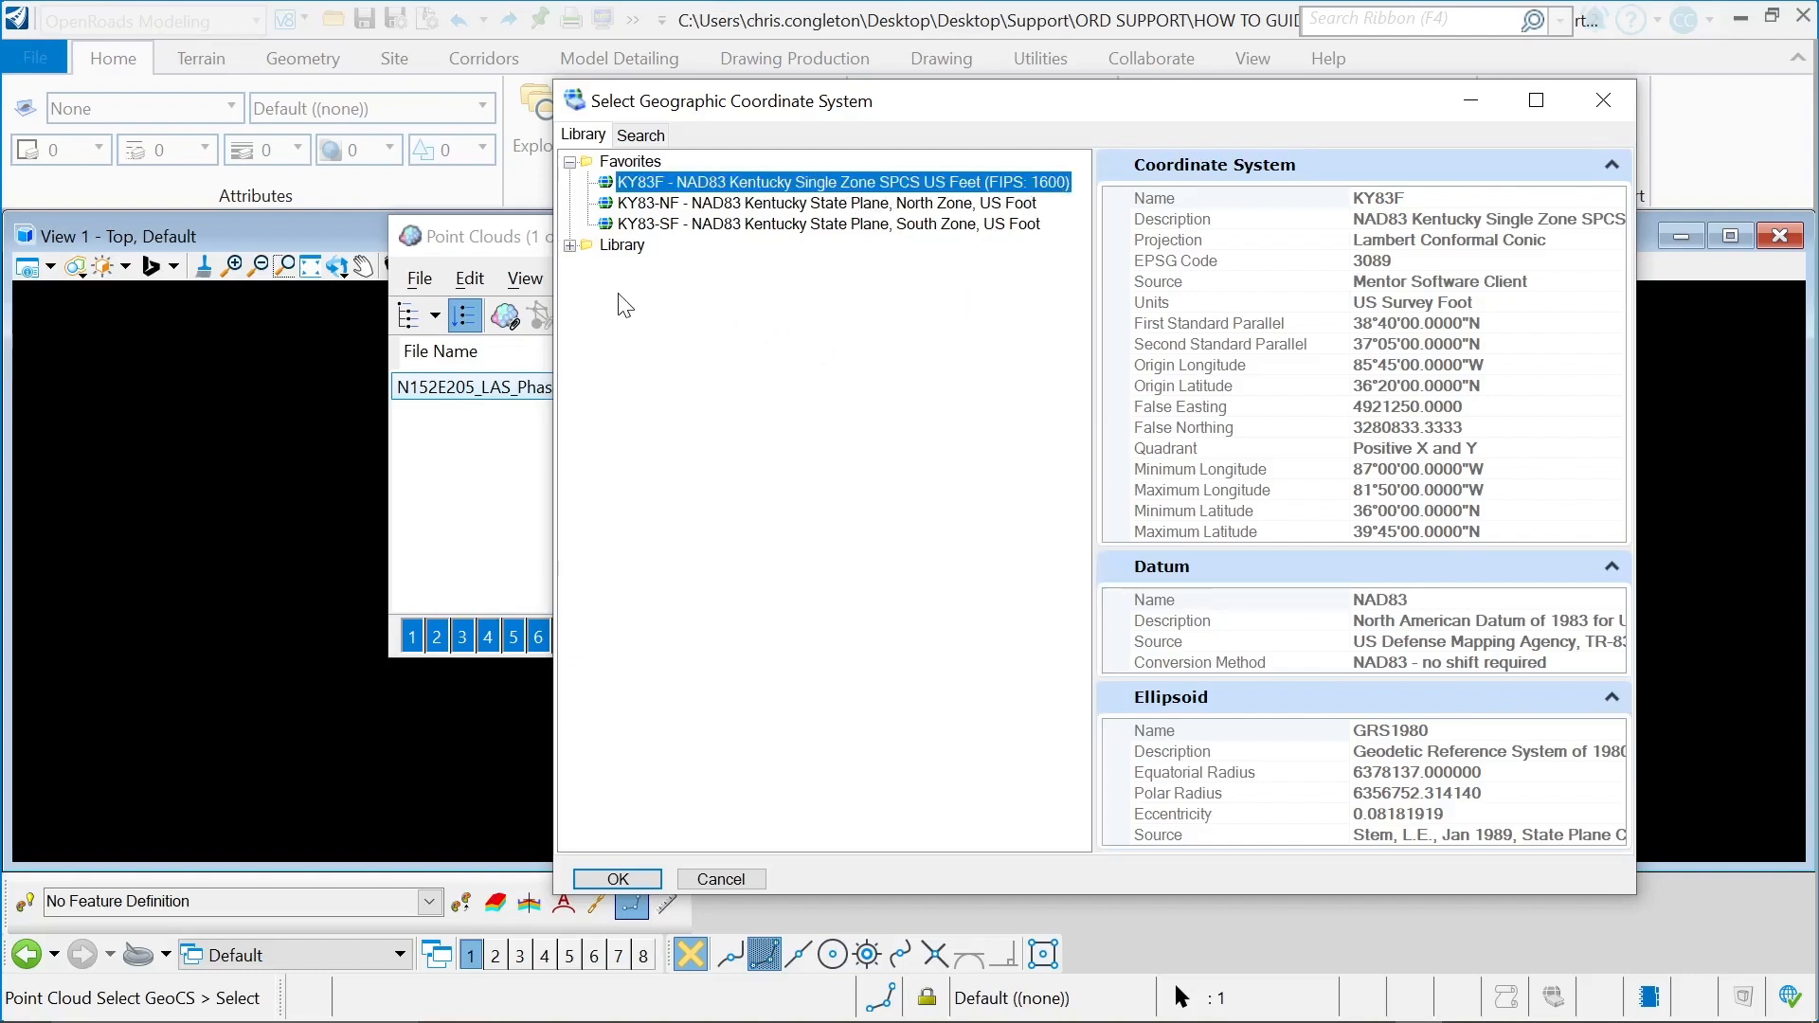
# Step: Locate KY83F in the projected coordinate system library under North America, United States of America, Kentucky
pyautogui.click(570, 245)
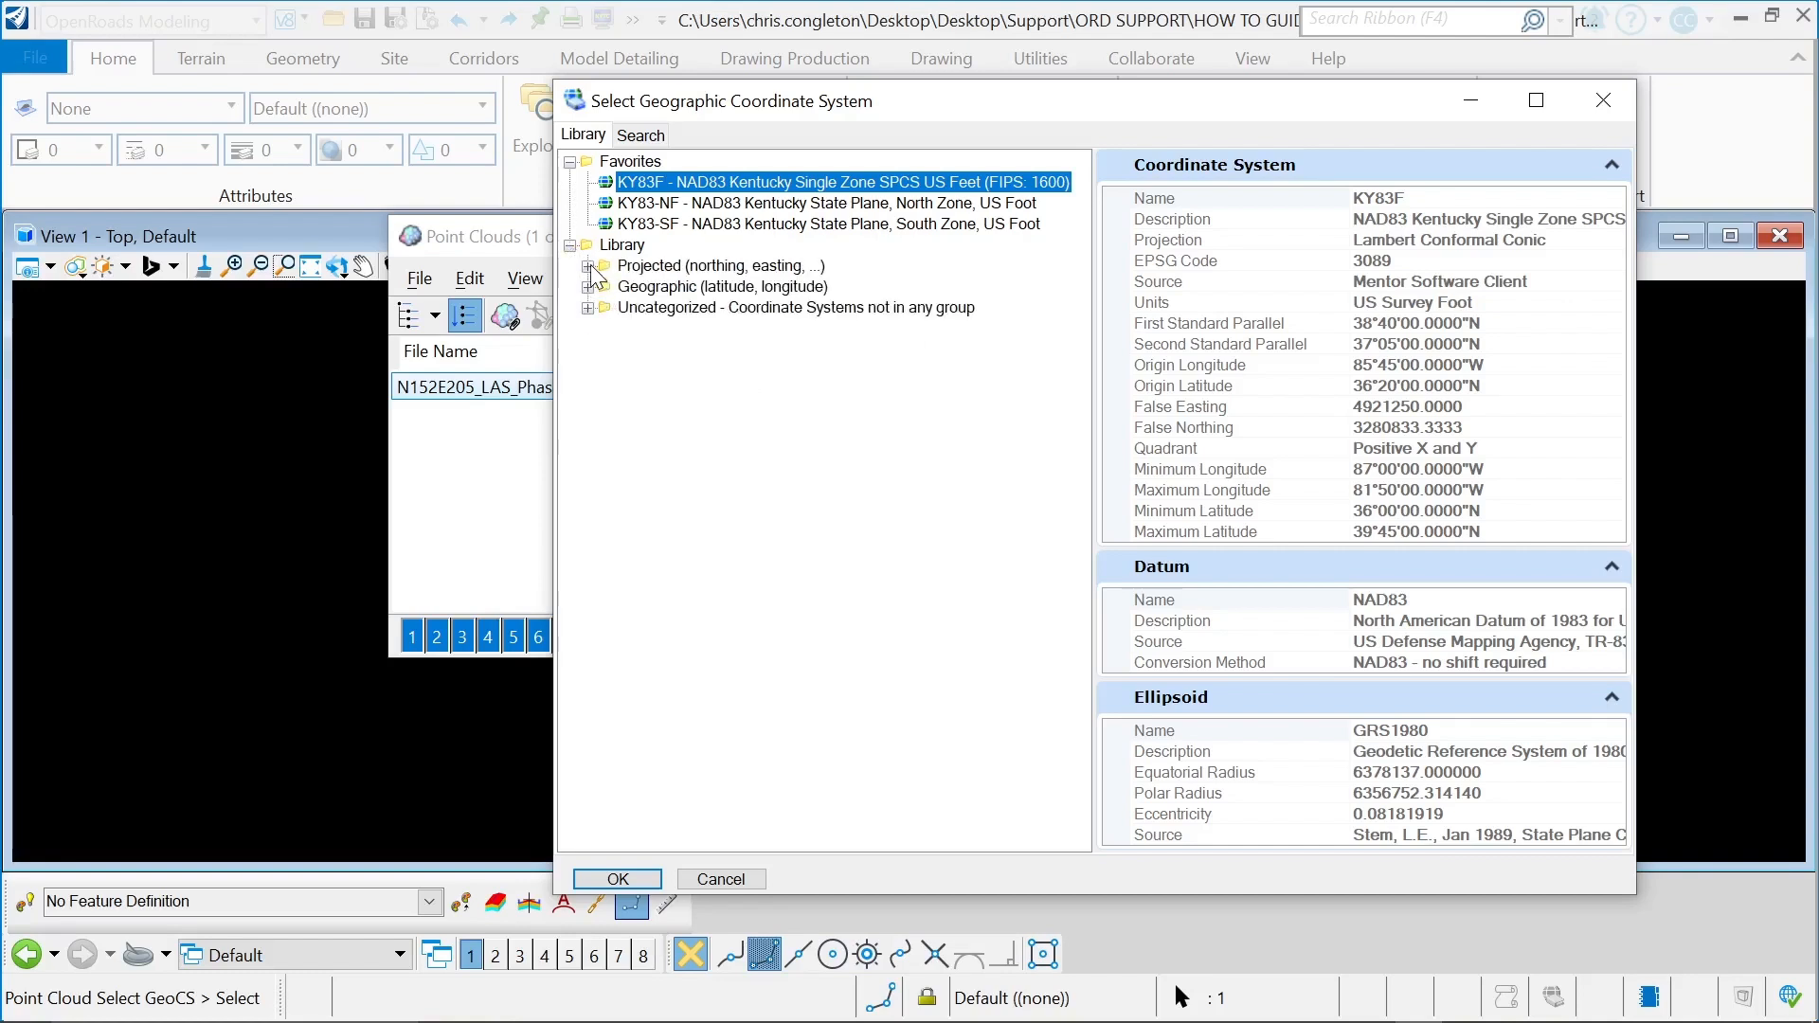
pyautogui.click(587, 266)
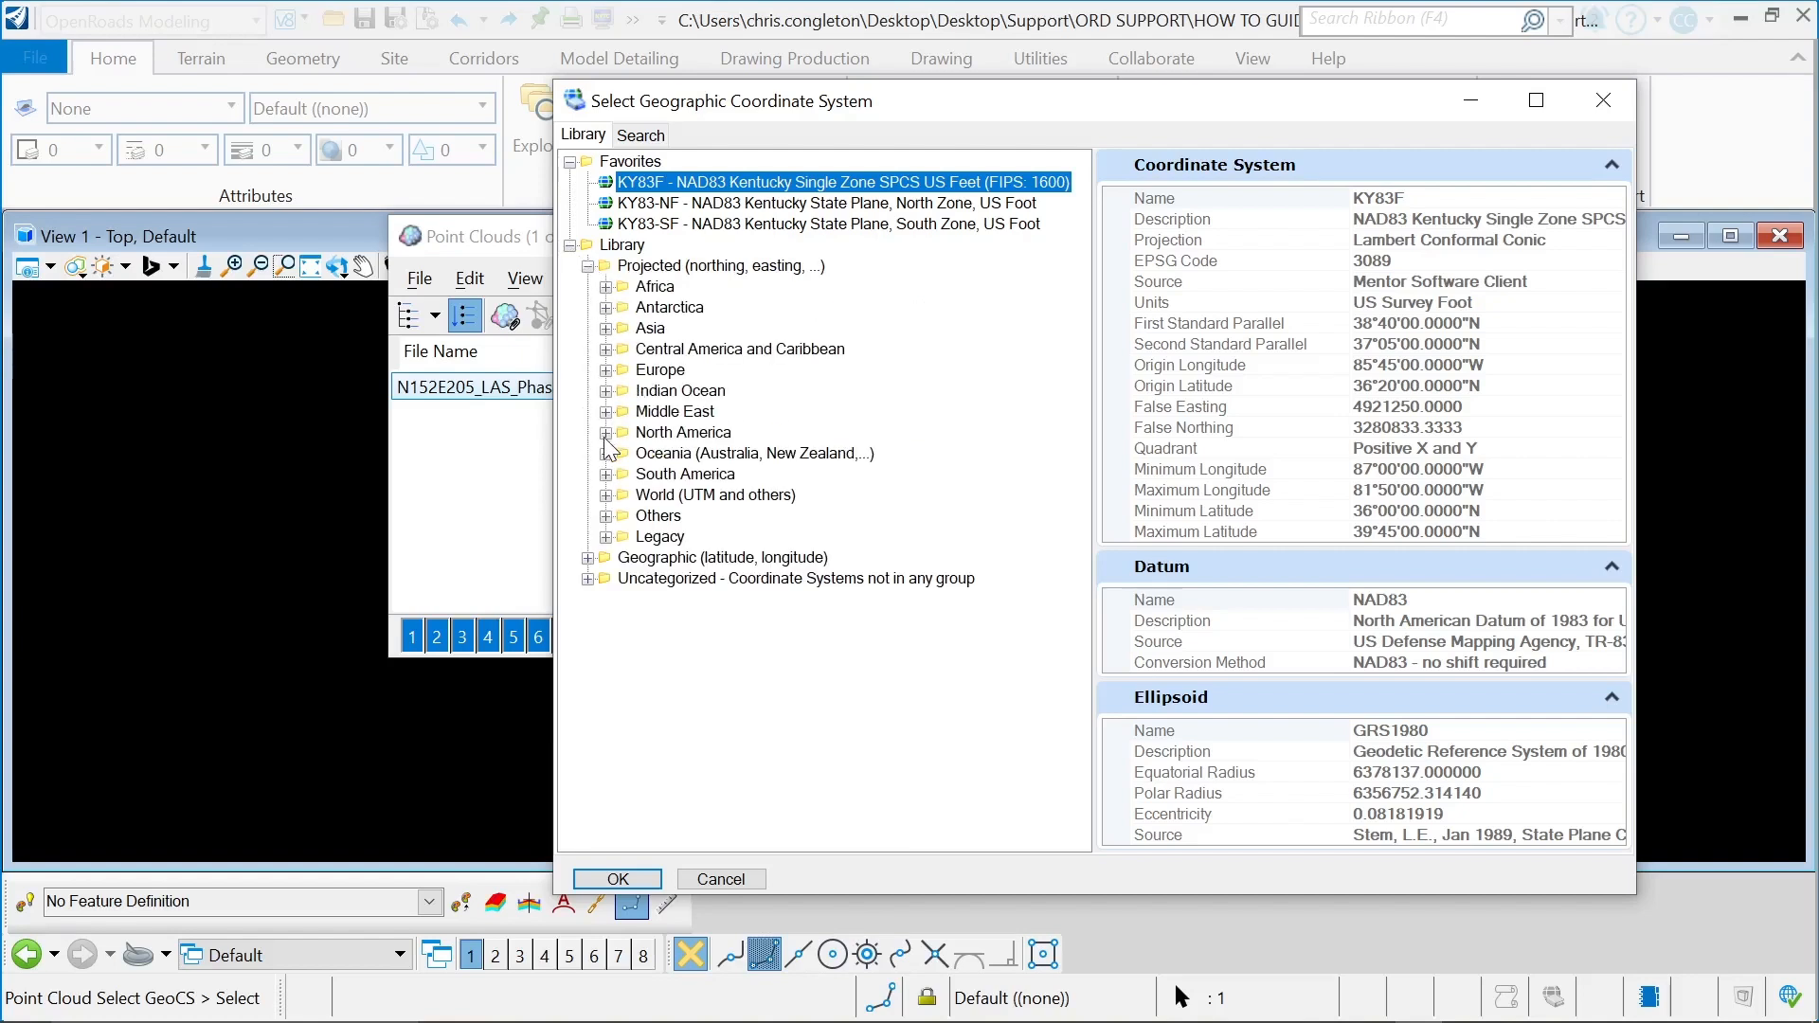
pyautogui.click(605, 433)
pyautogui.scroll(-2, 663, 408)
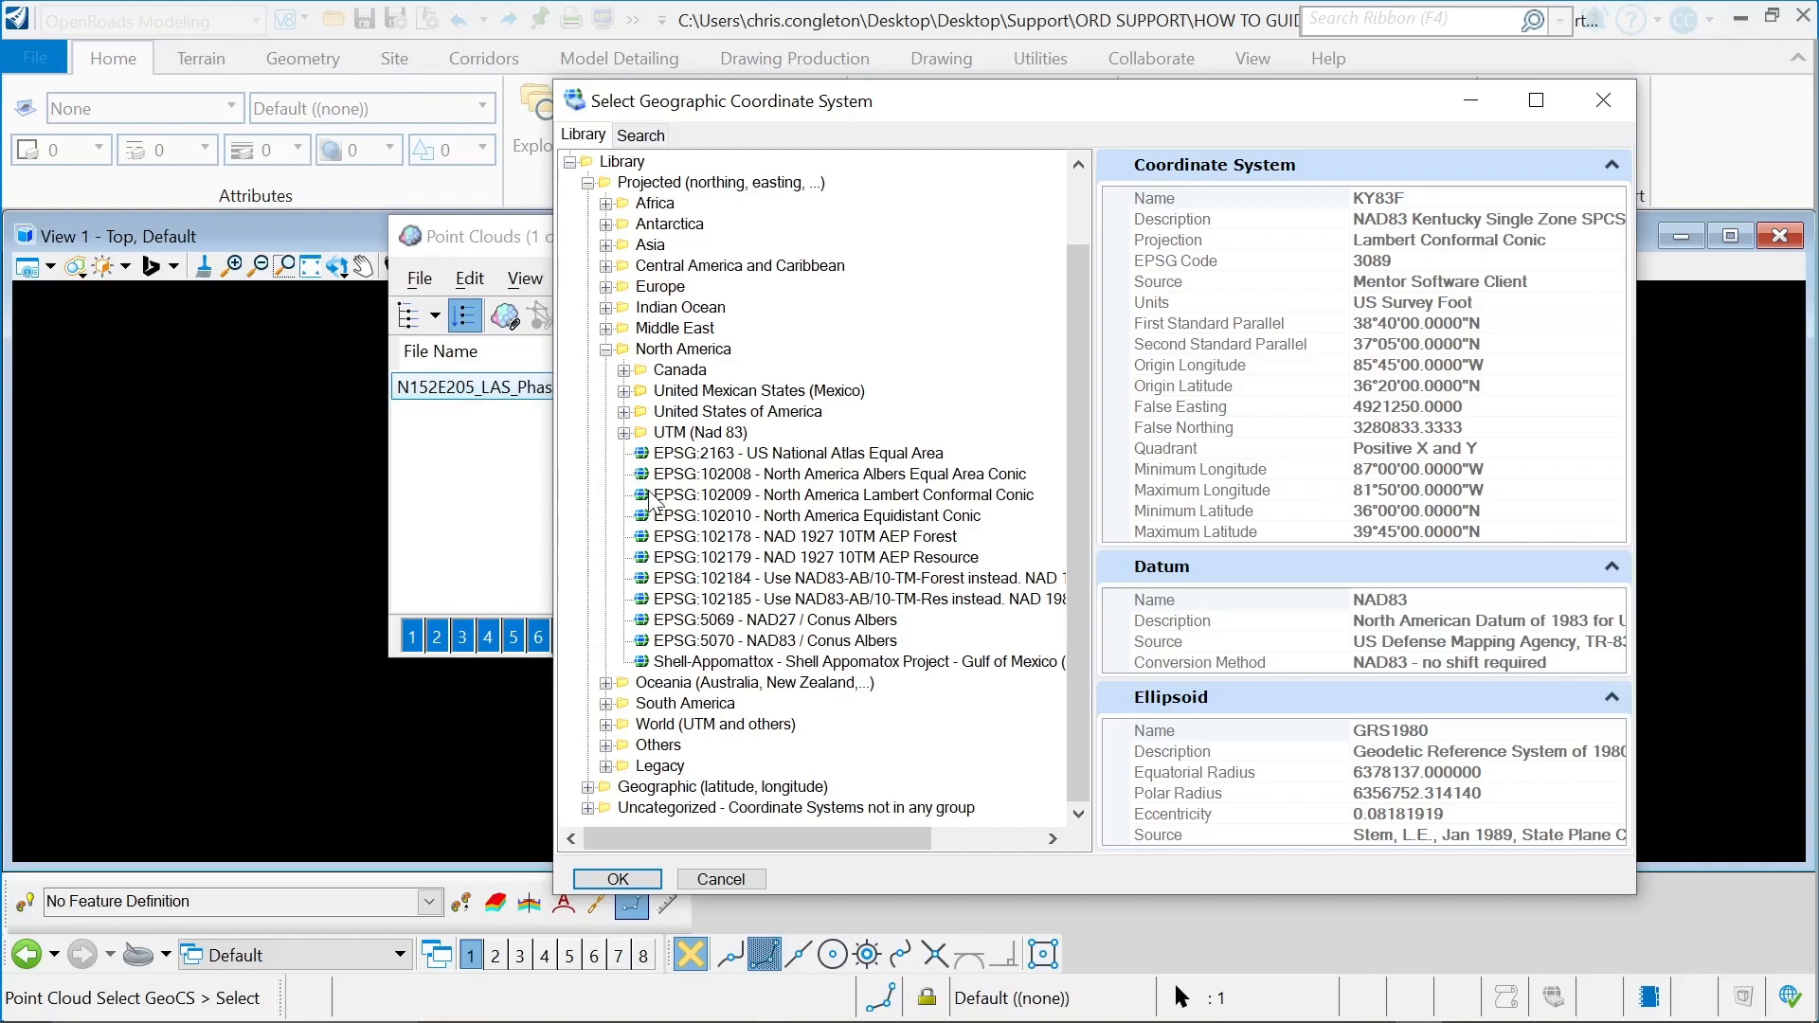
pyautogui.click(622, 412)
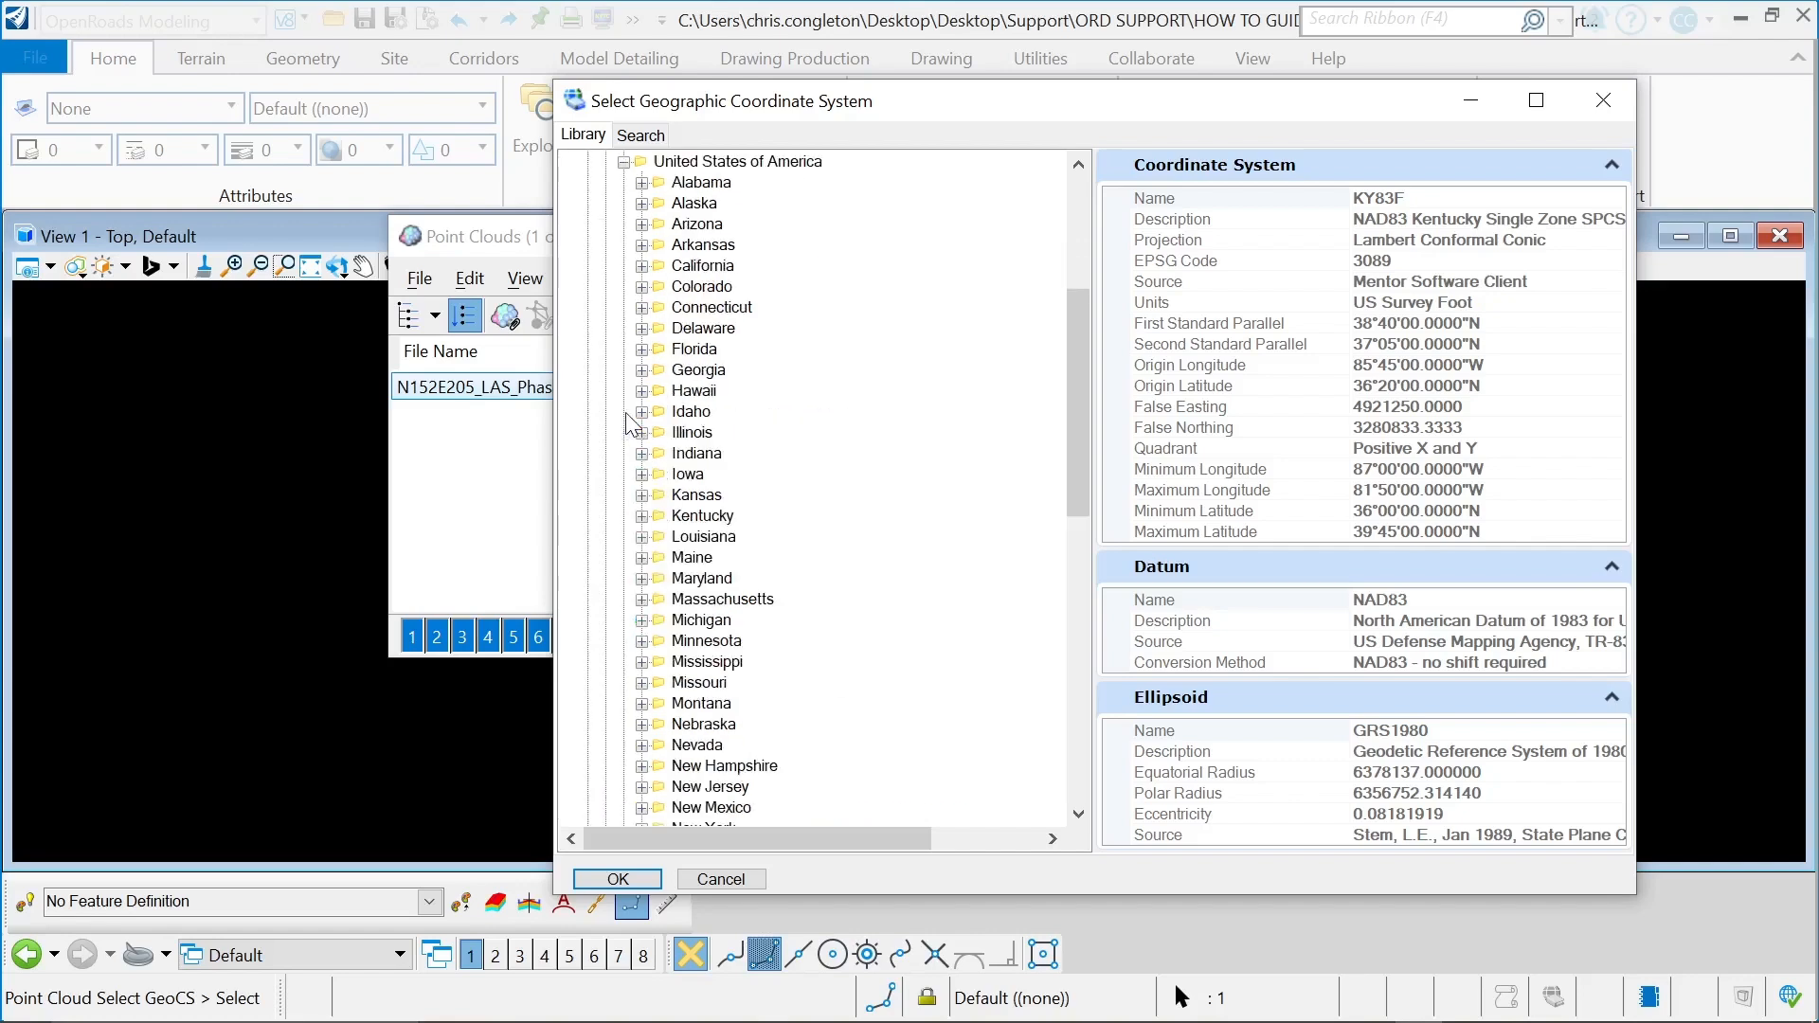
pyautogui.click(641, 516)
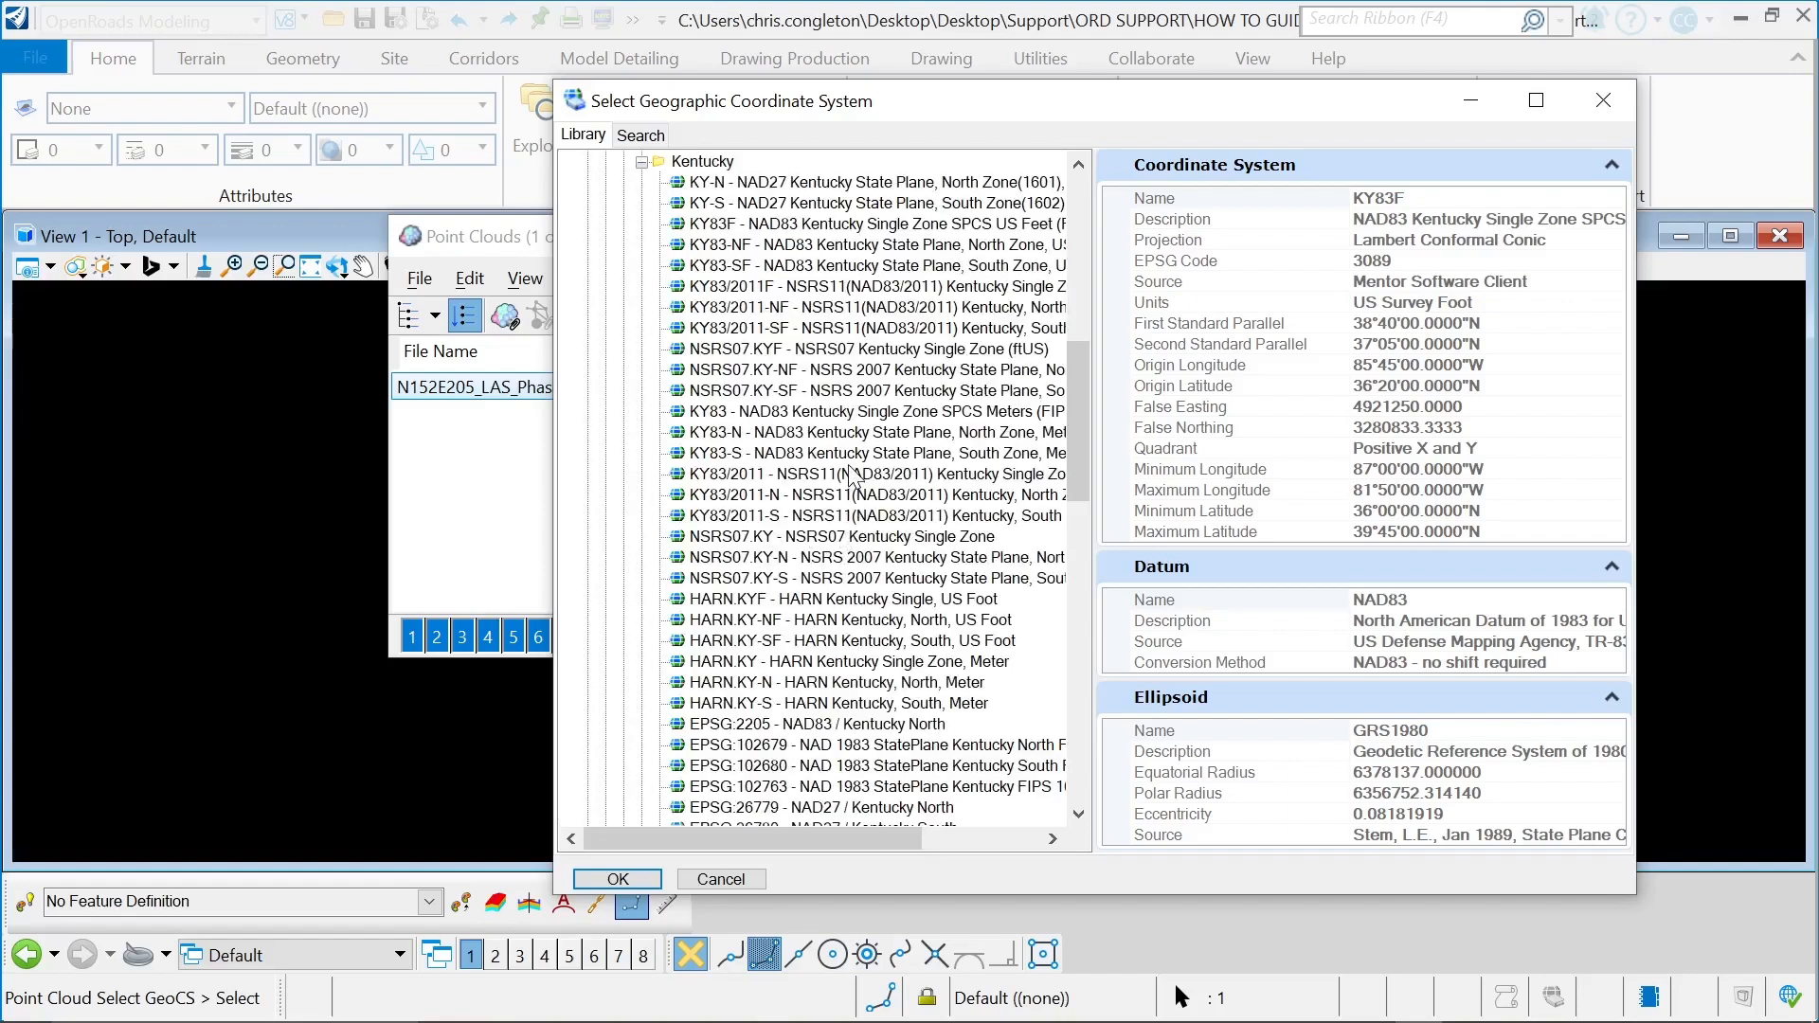
pyautogui.moveTo(1094, 431); pyautogui.dragTo(1325, 440)
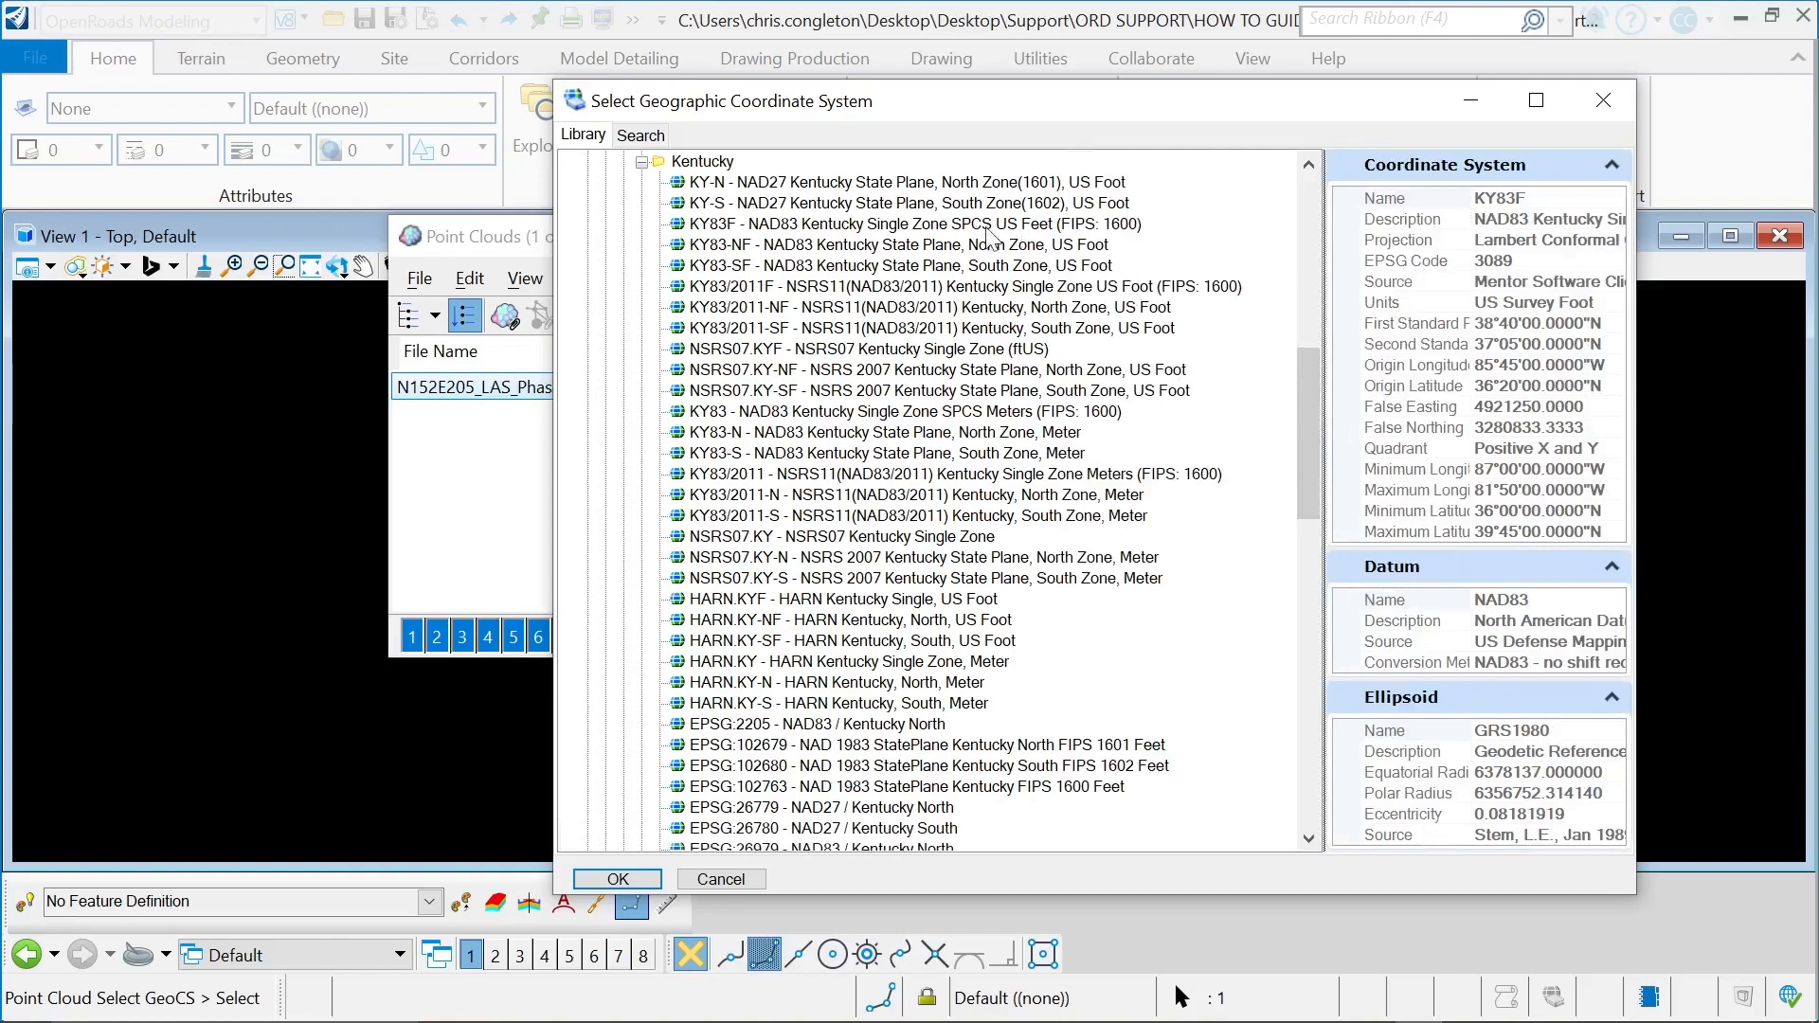
pyautogui.click(904, 227)
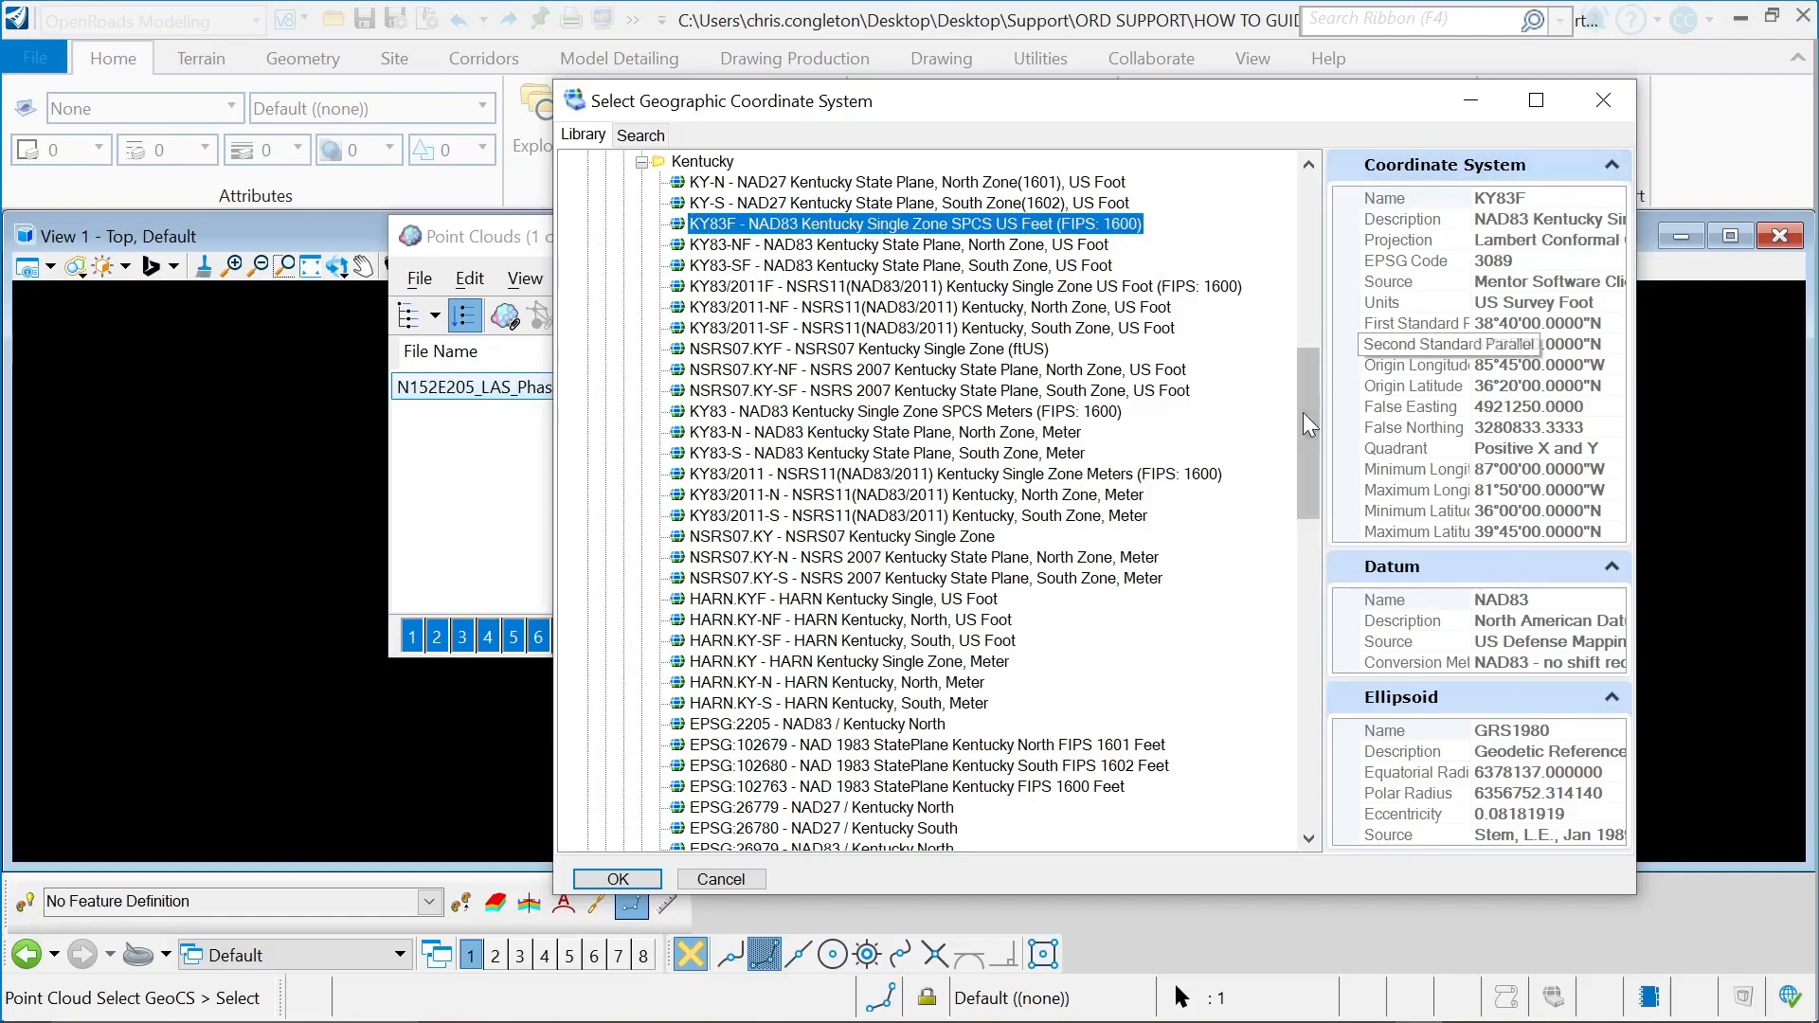
# Step: Assign the favorite KY83F - NAD83 Kentucky Single Zone SPCS US Feet (FIPS: 1600) coordinate system to the point cloud
pyautogui.scroll(11, 1308, 388)
pyautogui.click(967, 182)
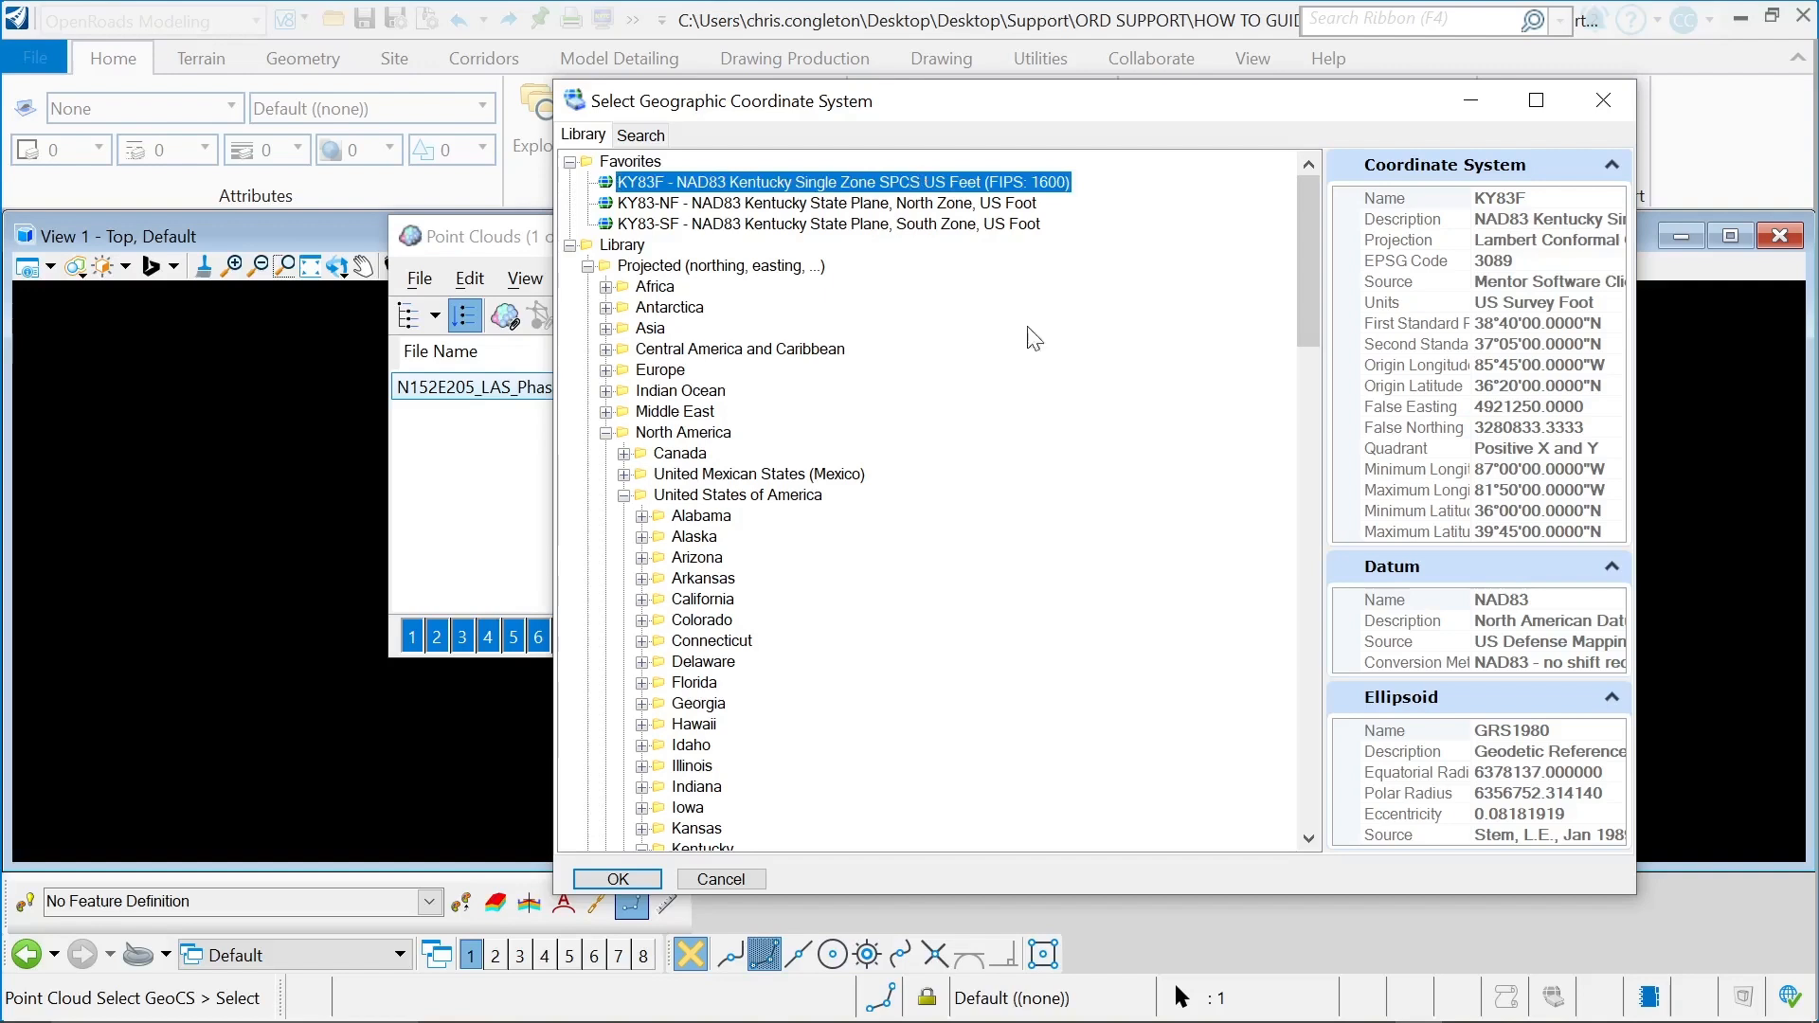
pyautogui.click(617, 881)
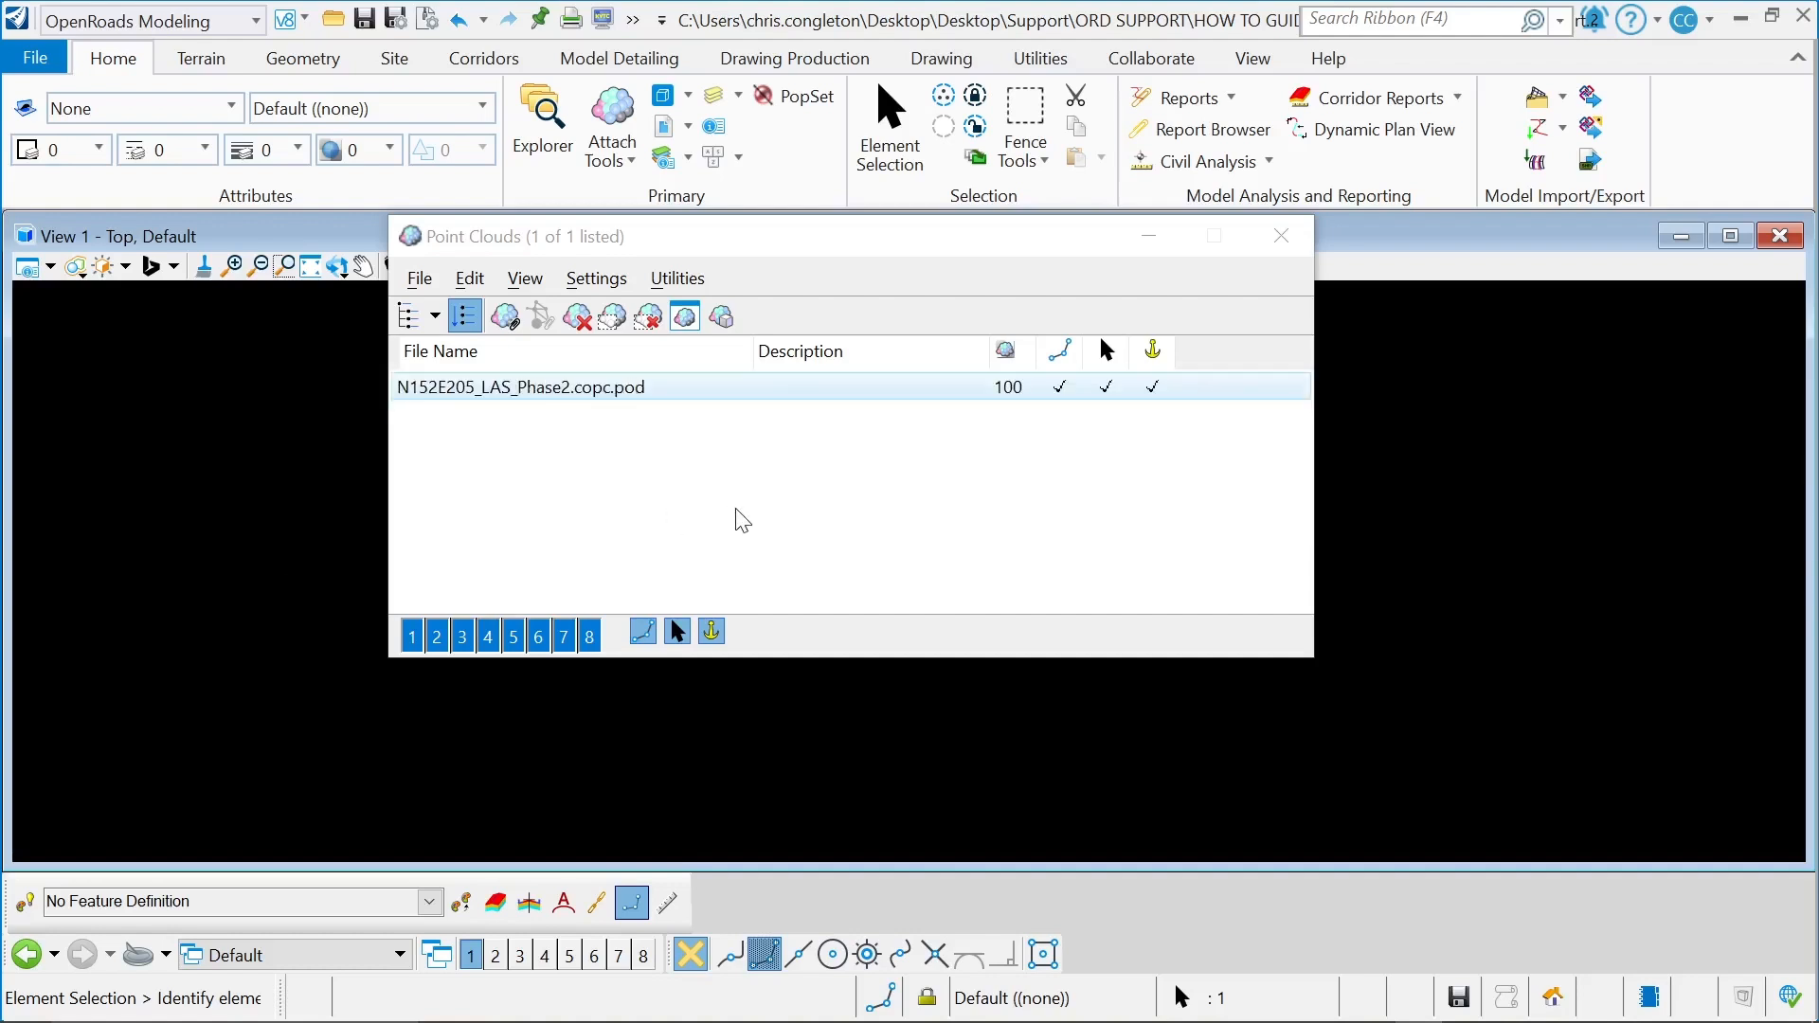
# Step: Fit View 1 to the attached point cloud, moving the Point Clouds dialog out of the way and back
pyautogui.moveTo(906, 245); pyautogui.dragTo(1814, 237)
pyautogui.click(310, 266)
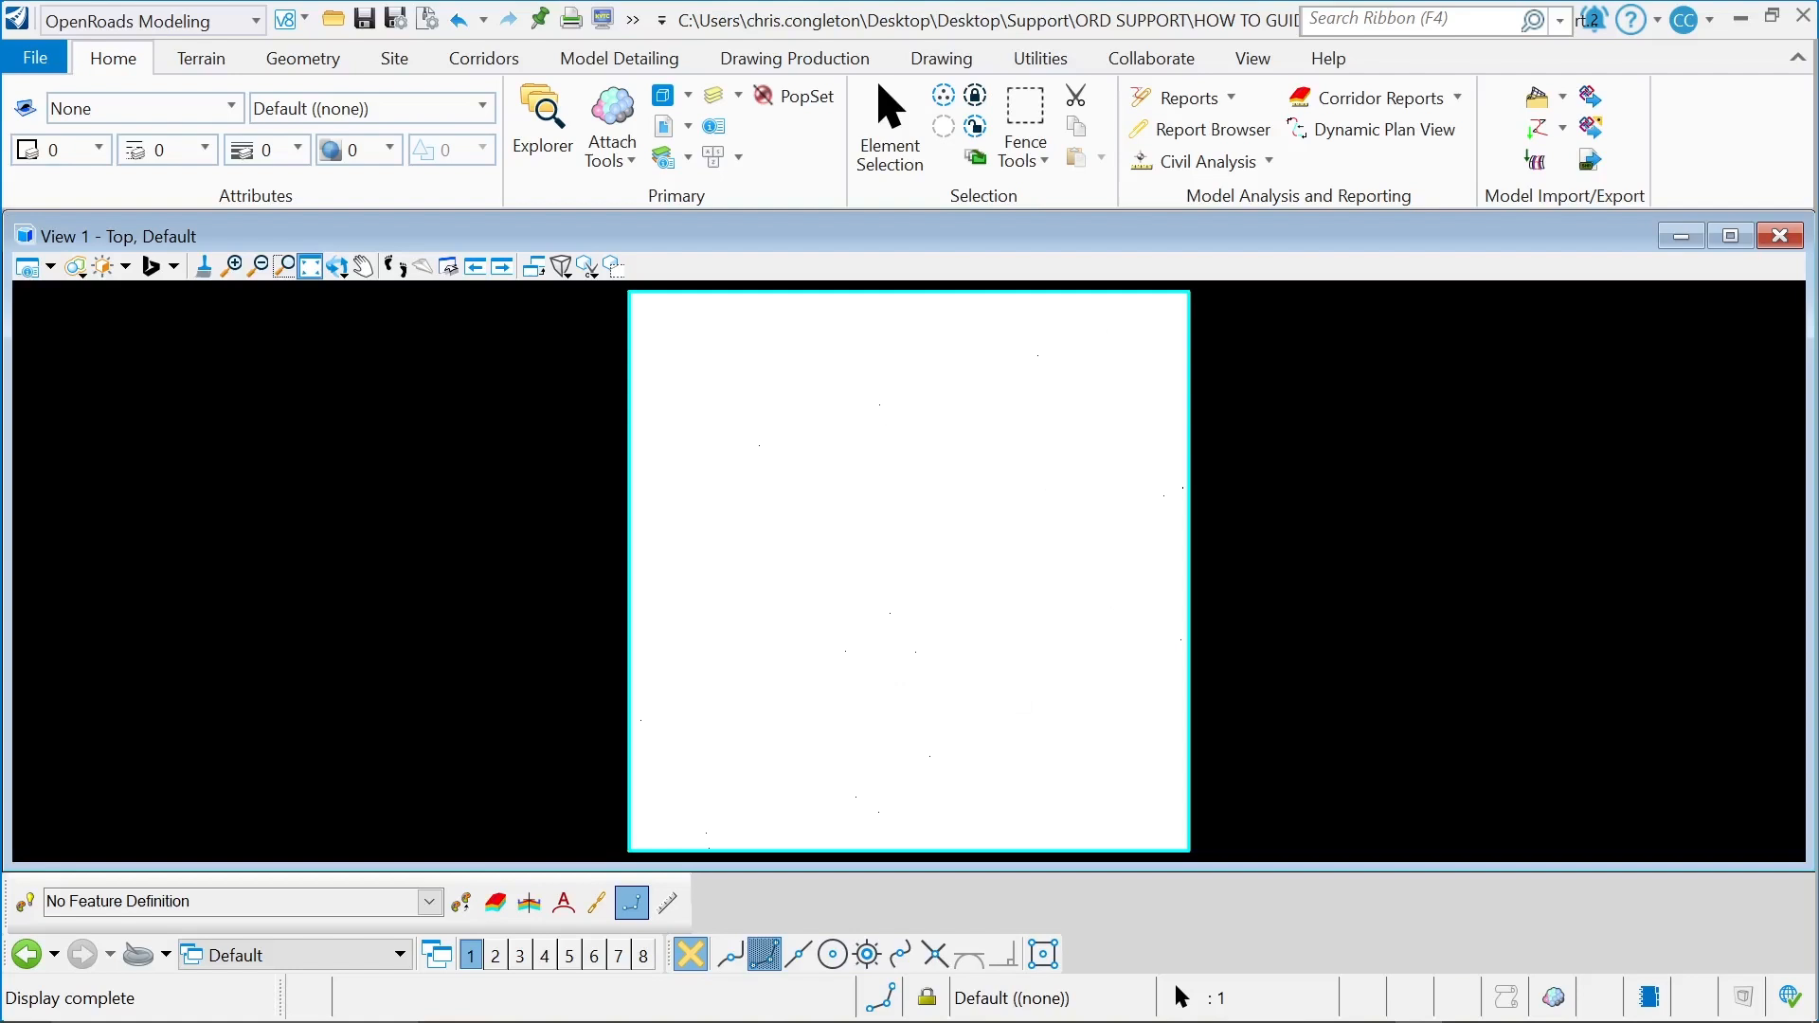
pyautogui.moveTo(1781, 248); pyautogui.dragTo(898, 362)
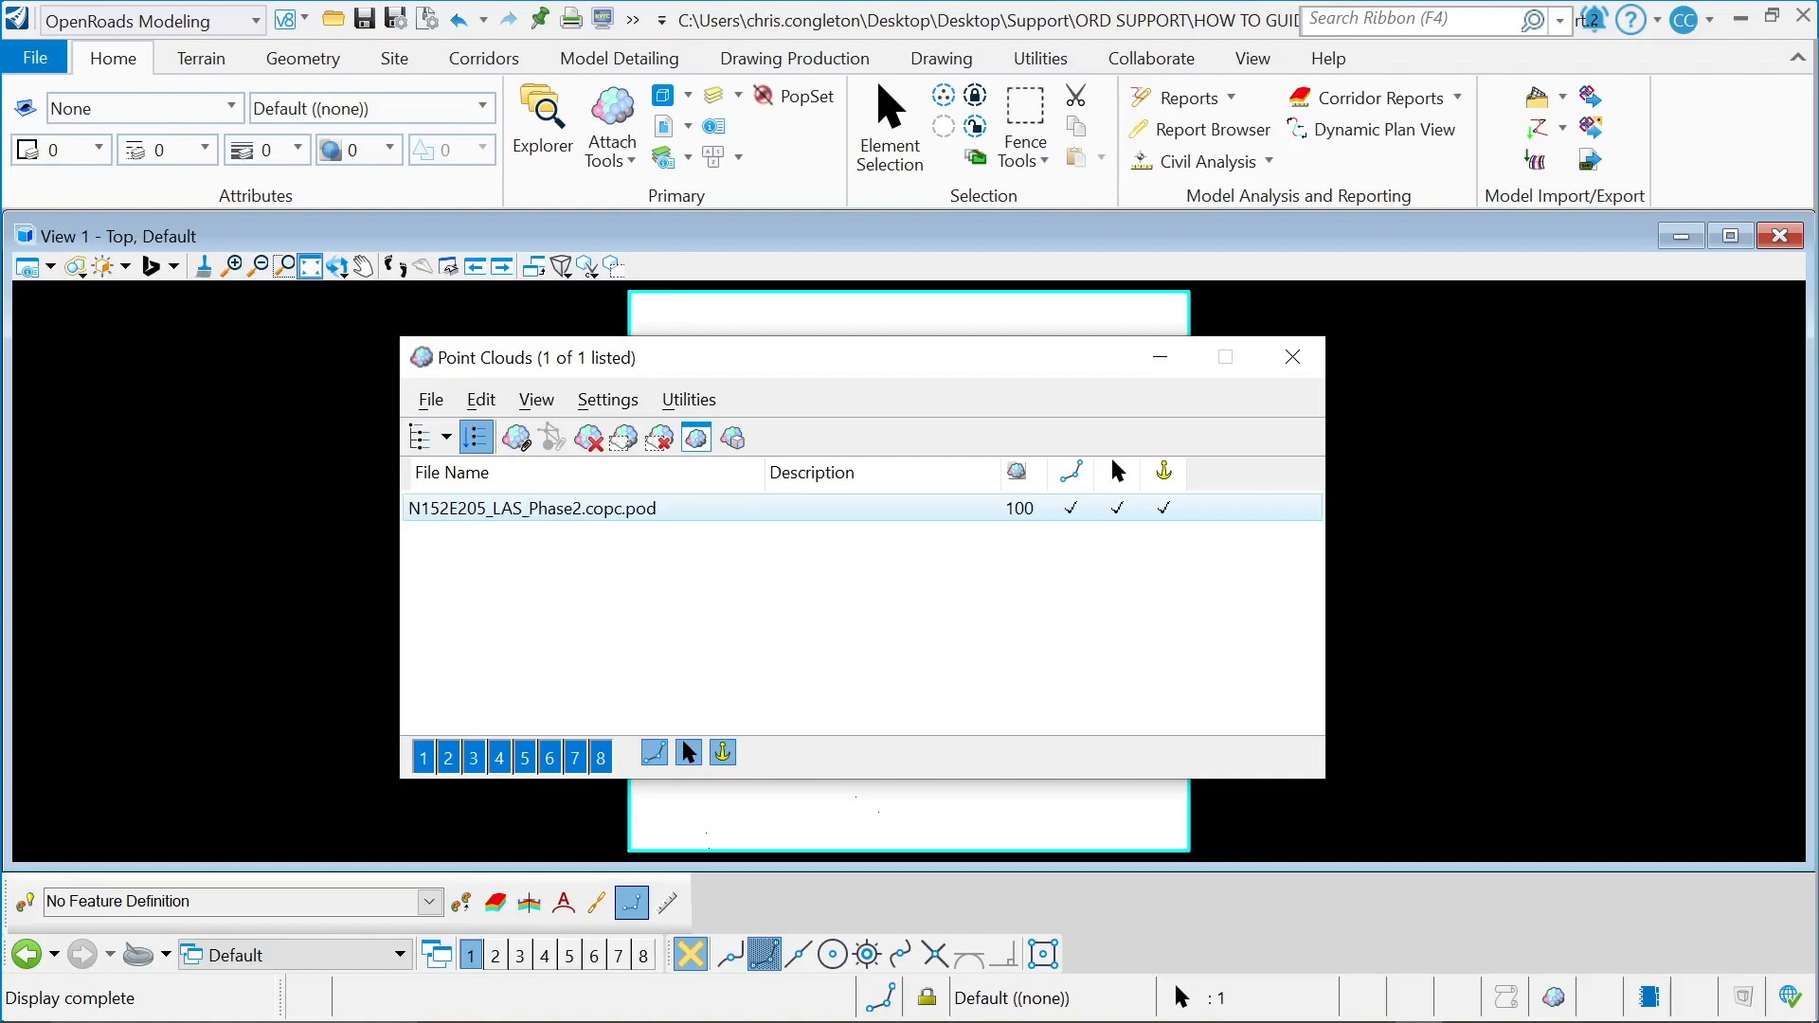
# Step: Export the point cloud as LAS 1.2 with the default options and No Wizard, saving N152E205_LAS_Phase2.copc.las in the LIDAR FILES folder
pyautogui.click(520, 512)
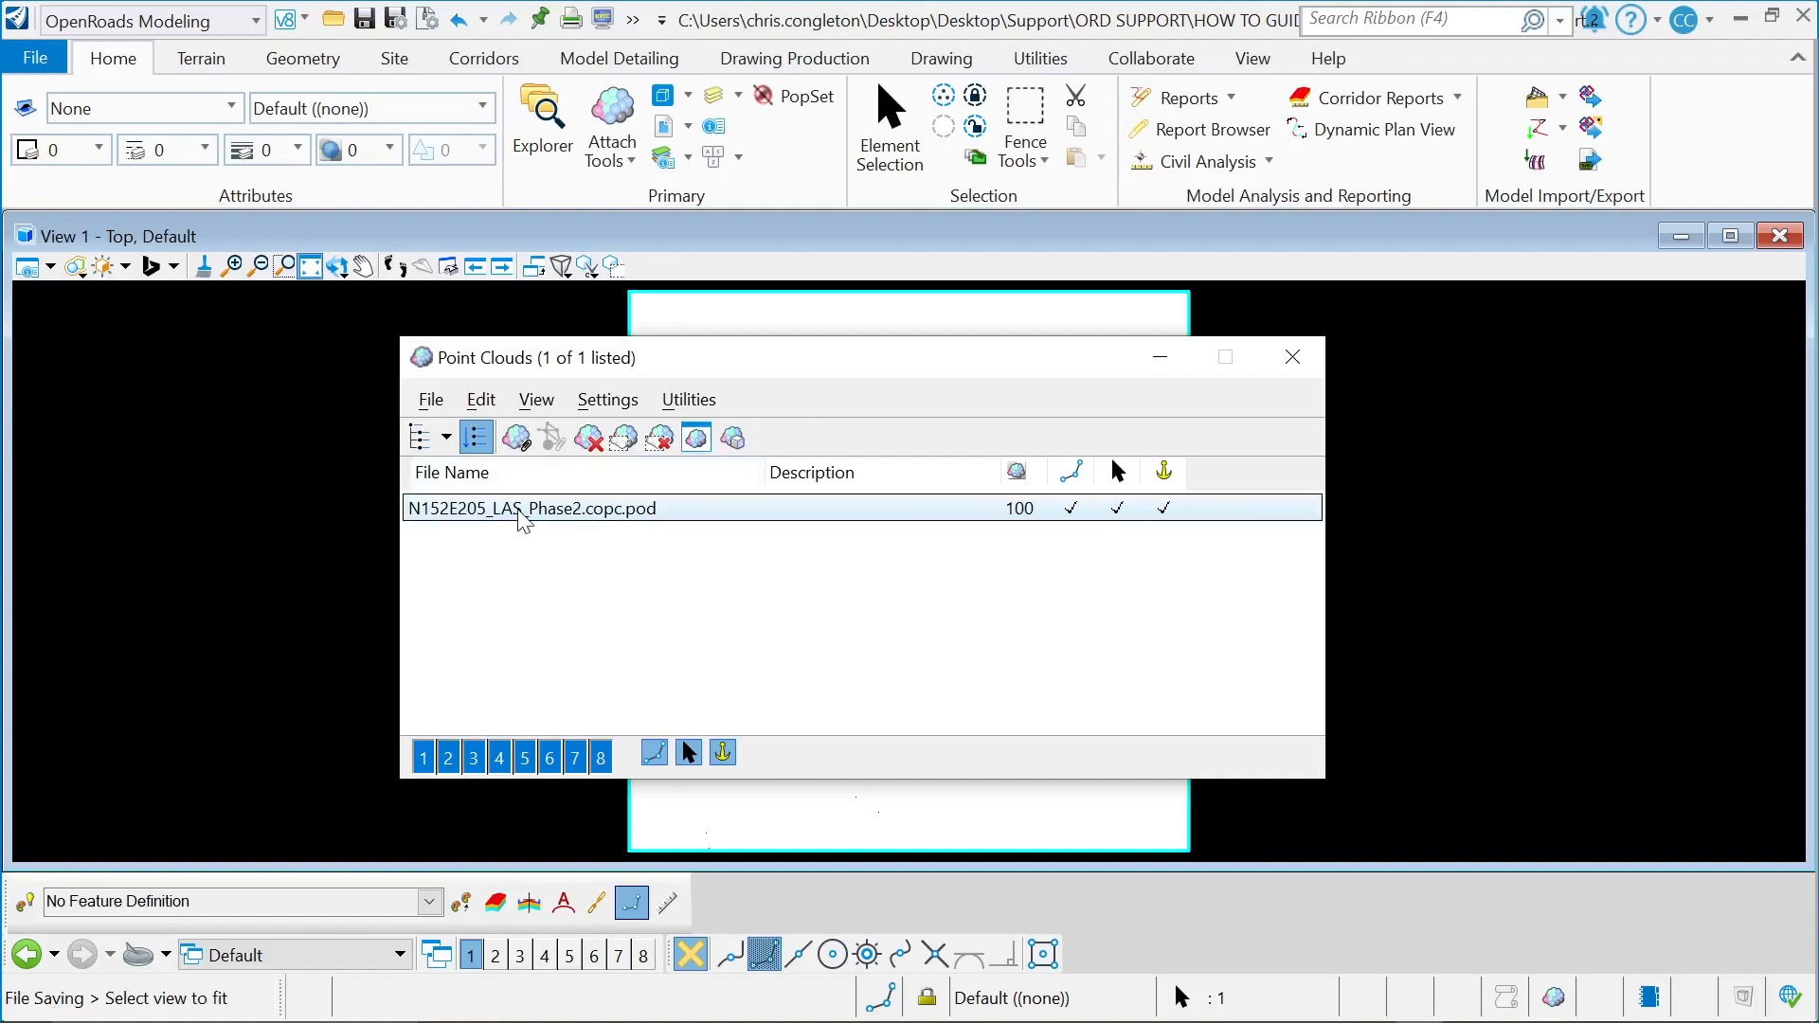
pyautogui.click(432, 400)
pyautogui.click(471, 521)
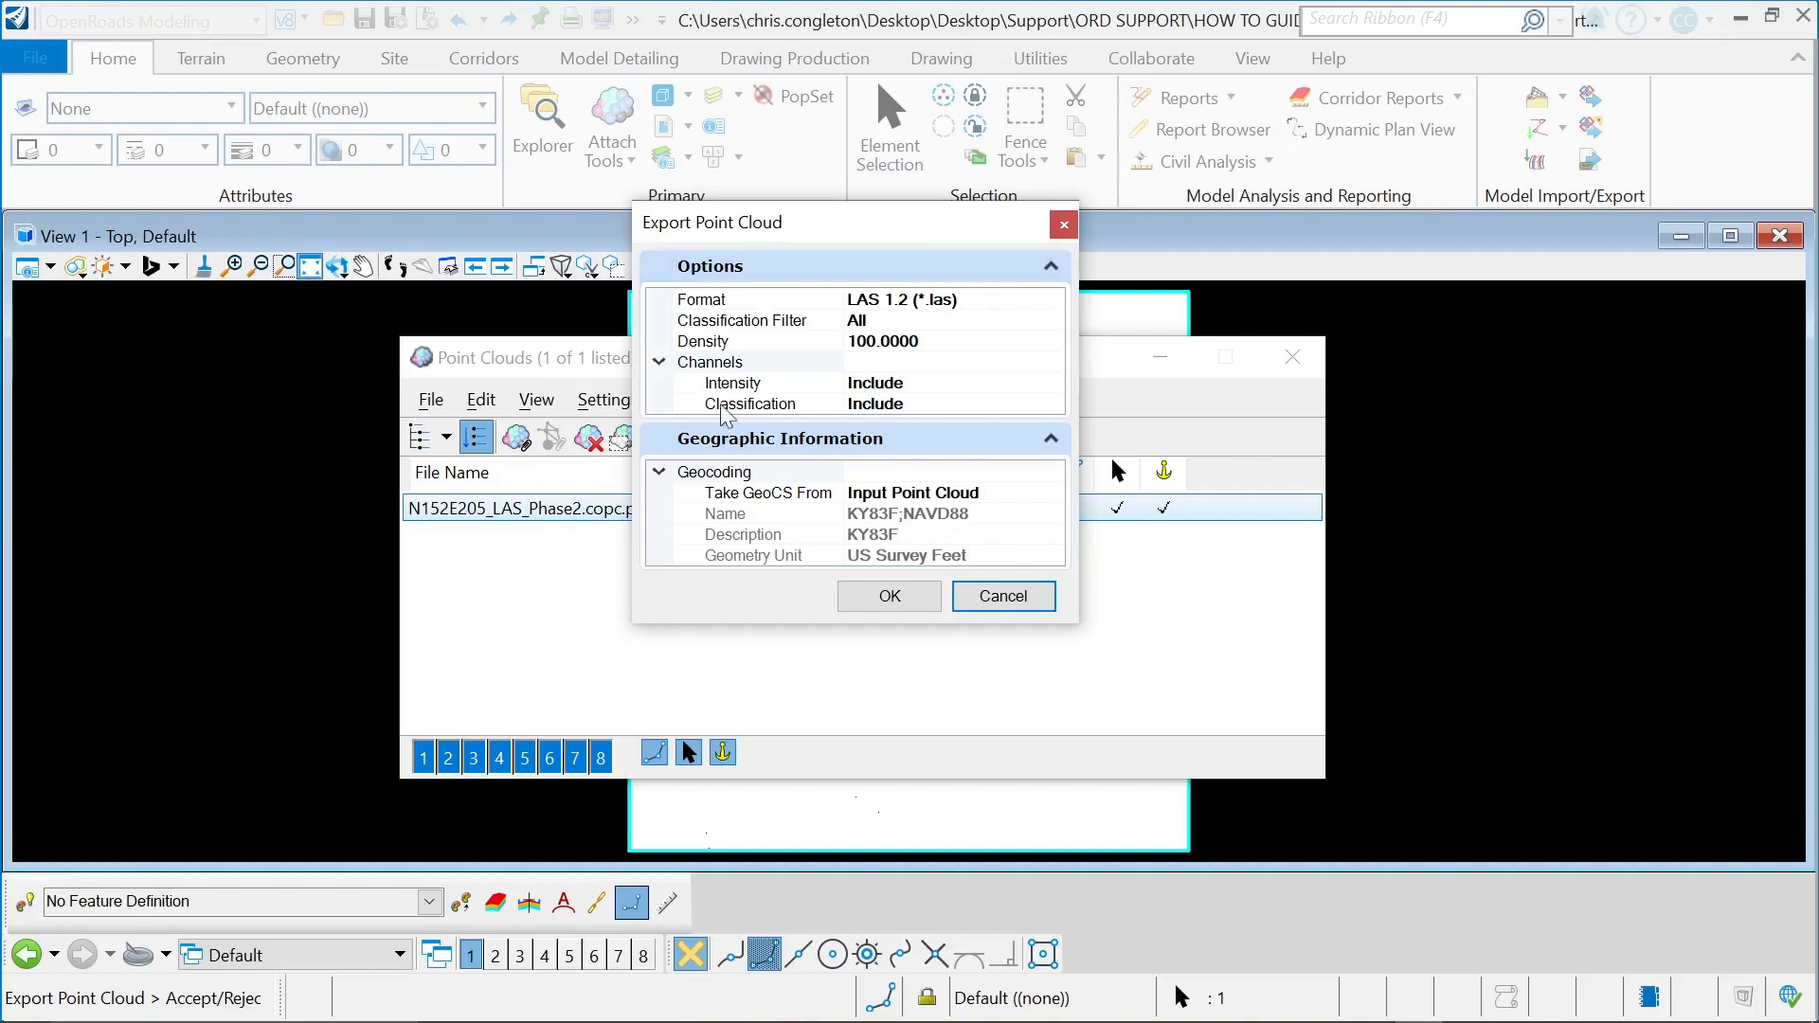
pyautogui.click(901, 597)
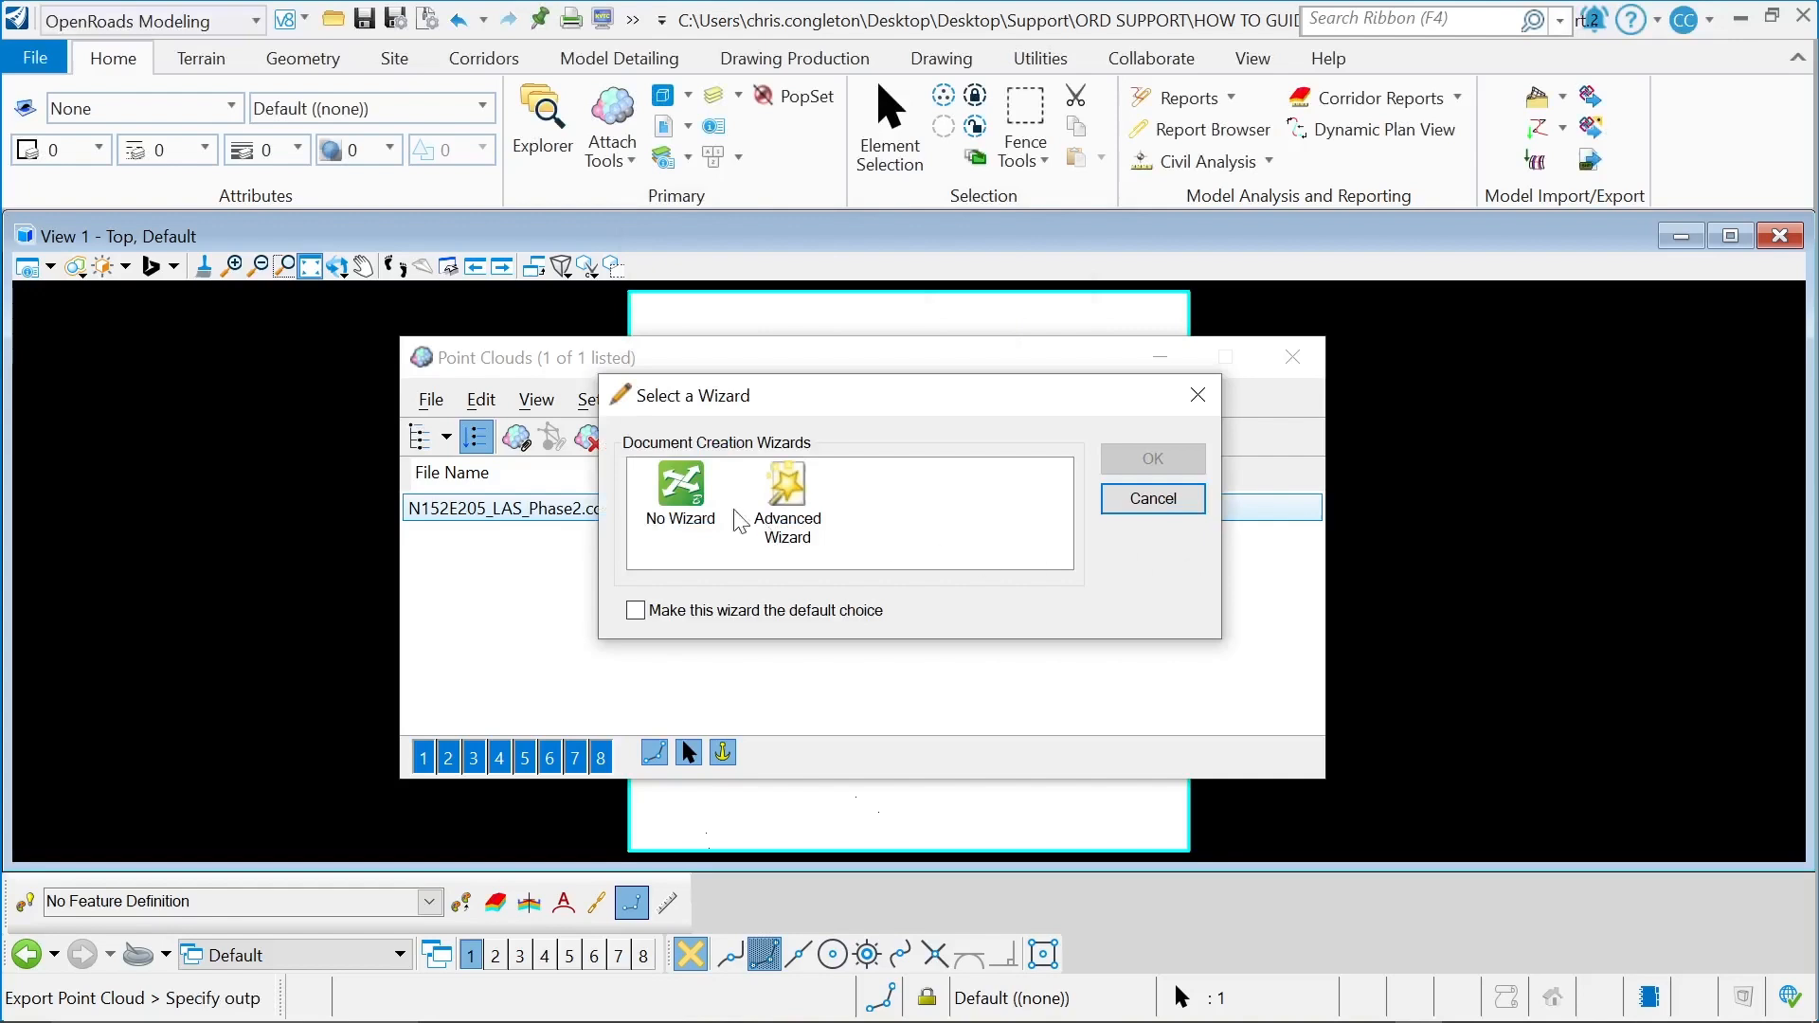
pyautogui.click(678, 498)
pyautogui.click(1189, 461)
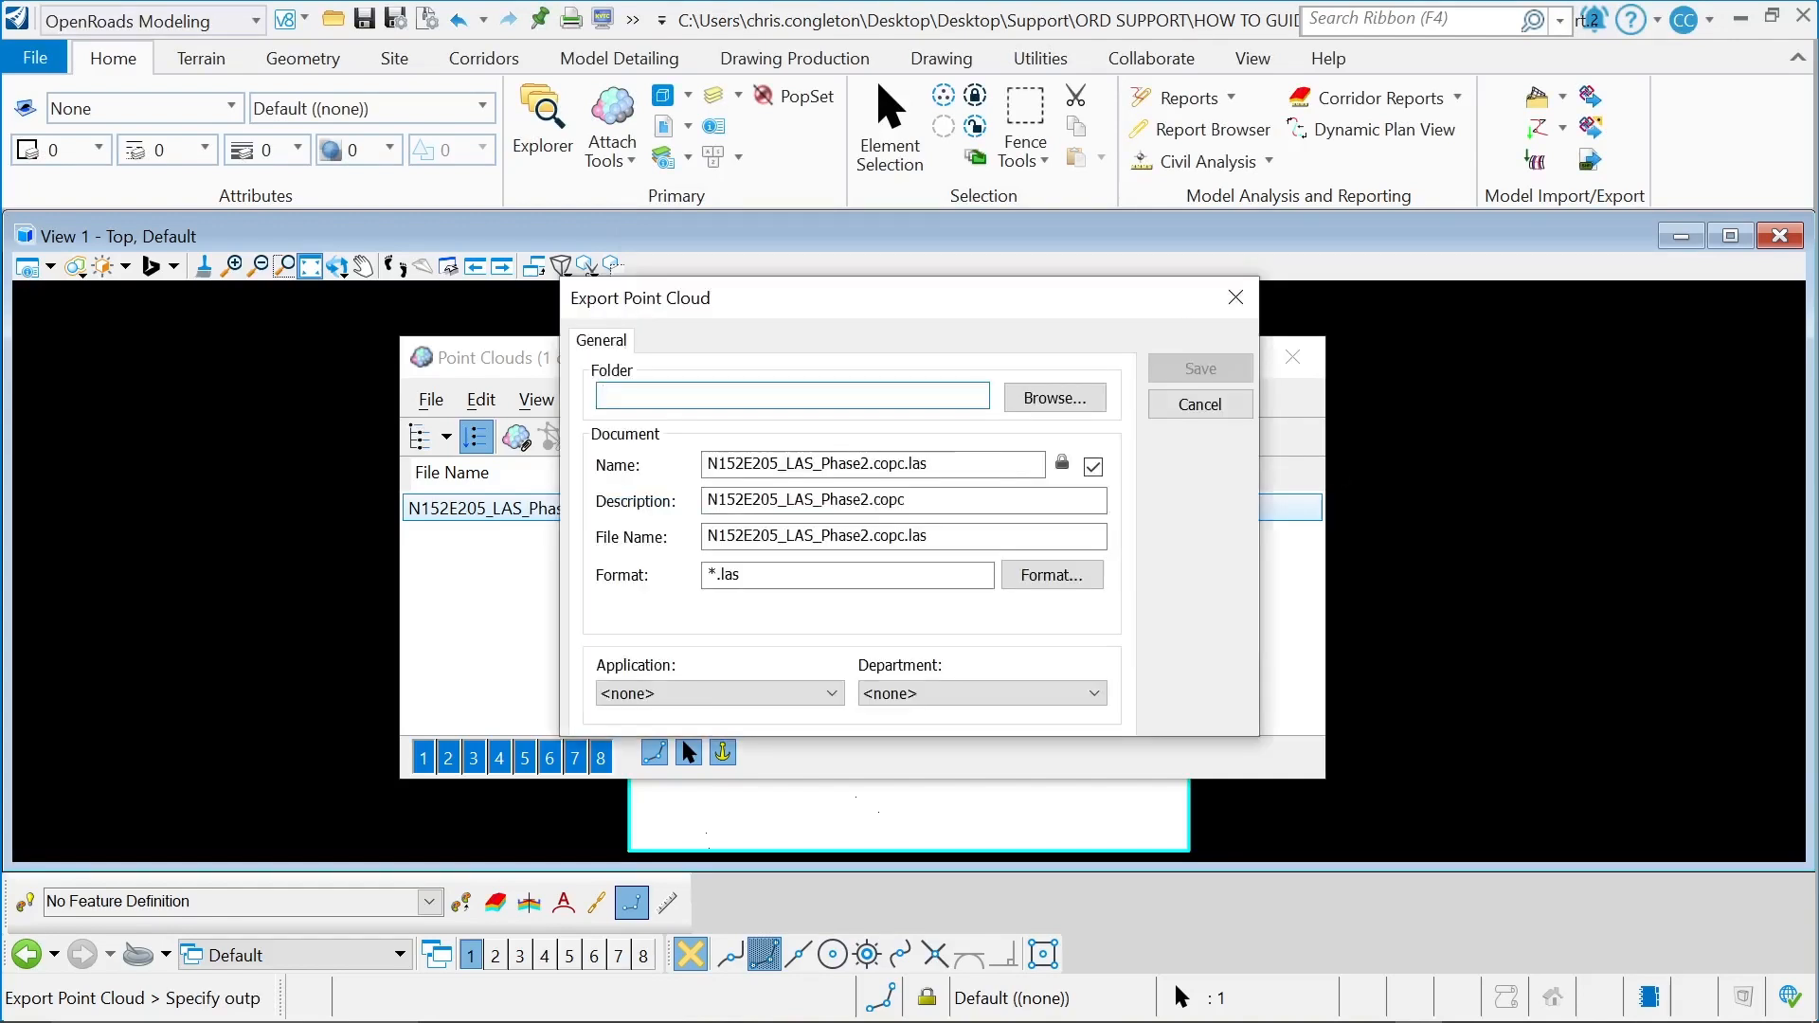
pyautogui.click(1227, 405)
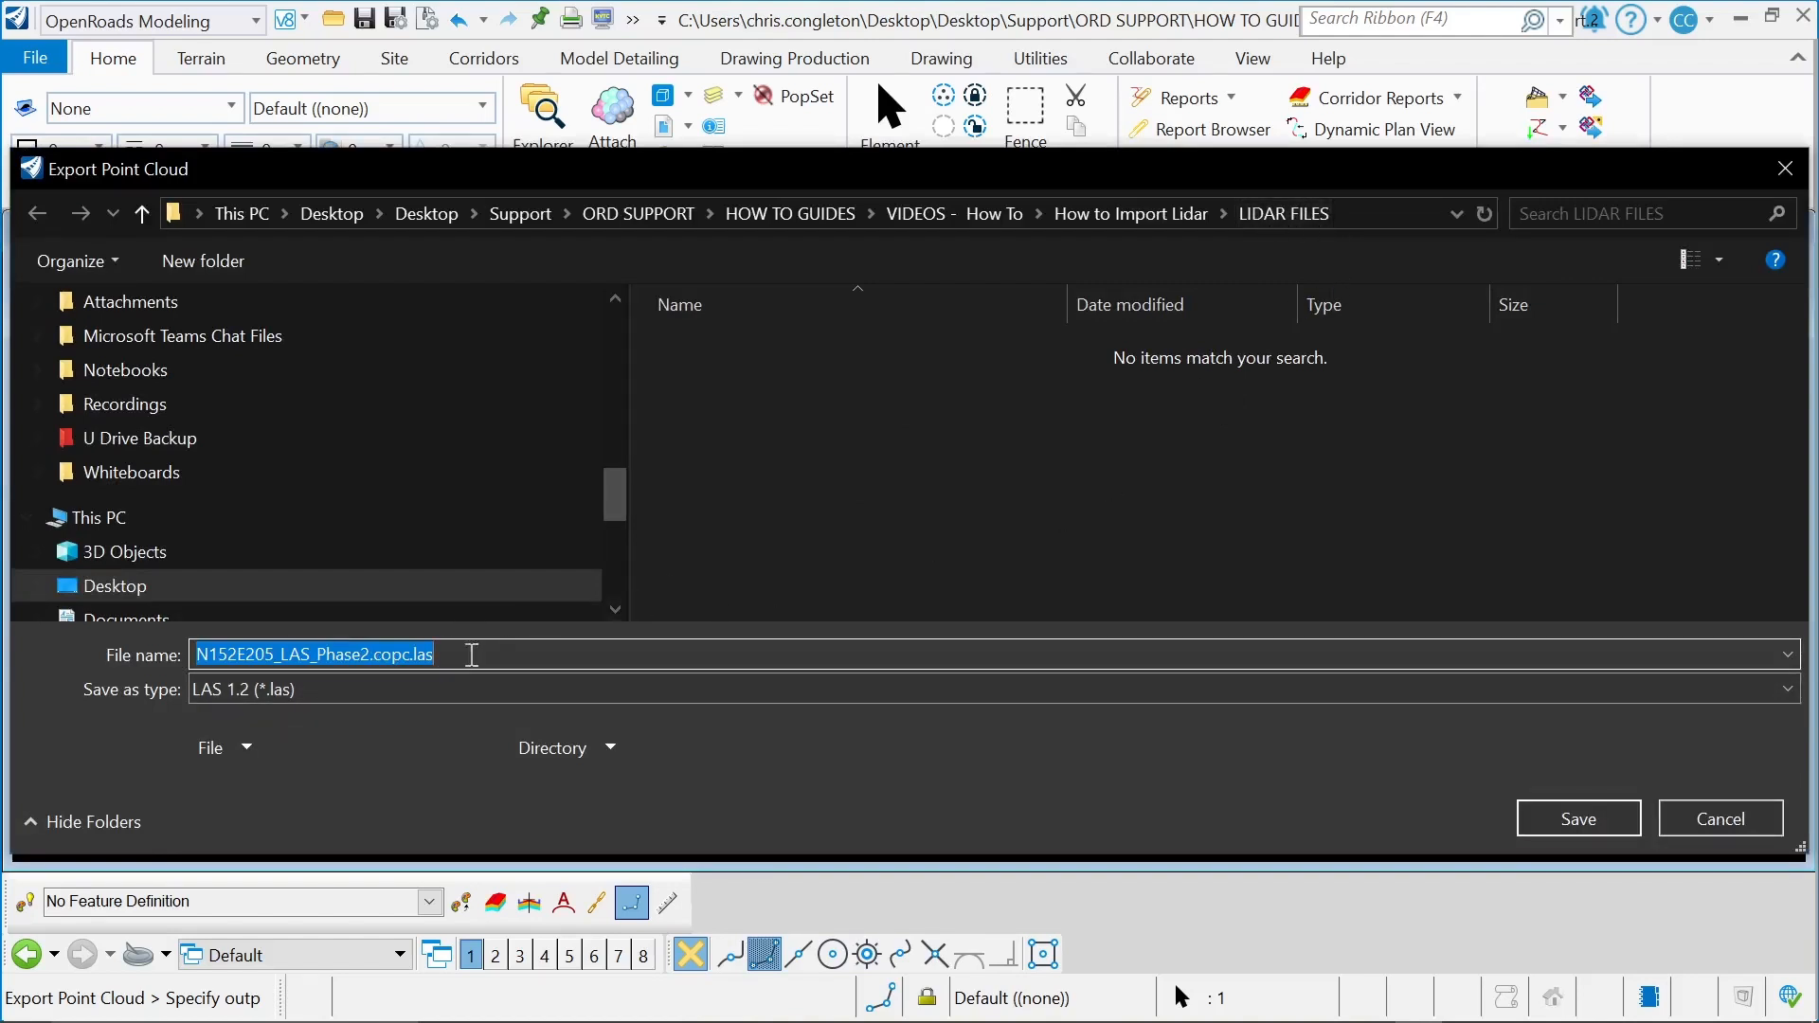
pyautogui.click(1599, 818)
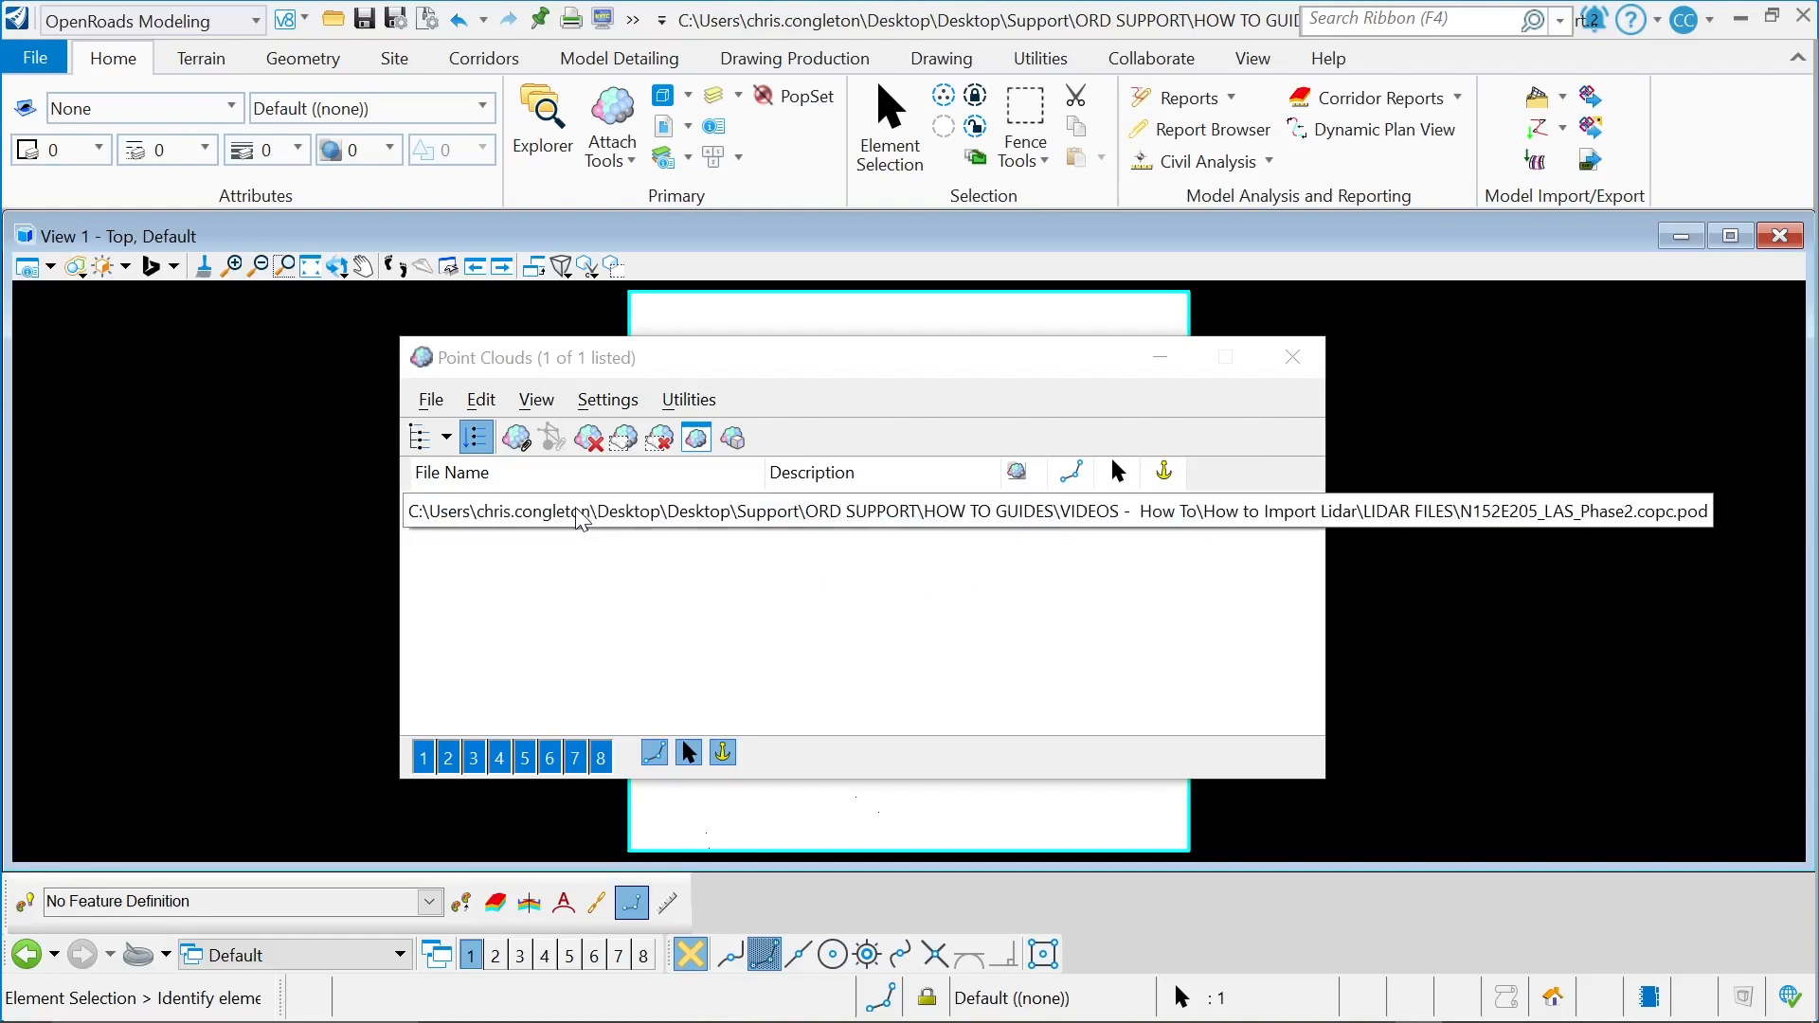
# Step: Detach N152E205_LAS_Phase2.copc.pod from the drawing and close the Point Clouds dialog
pyautogui.moveTo(837, 370); pyautogui.dragTo(879, 395)
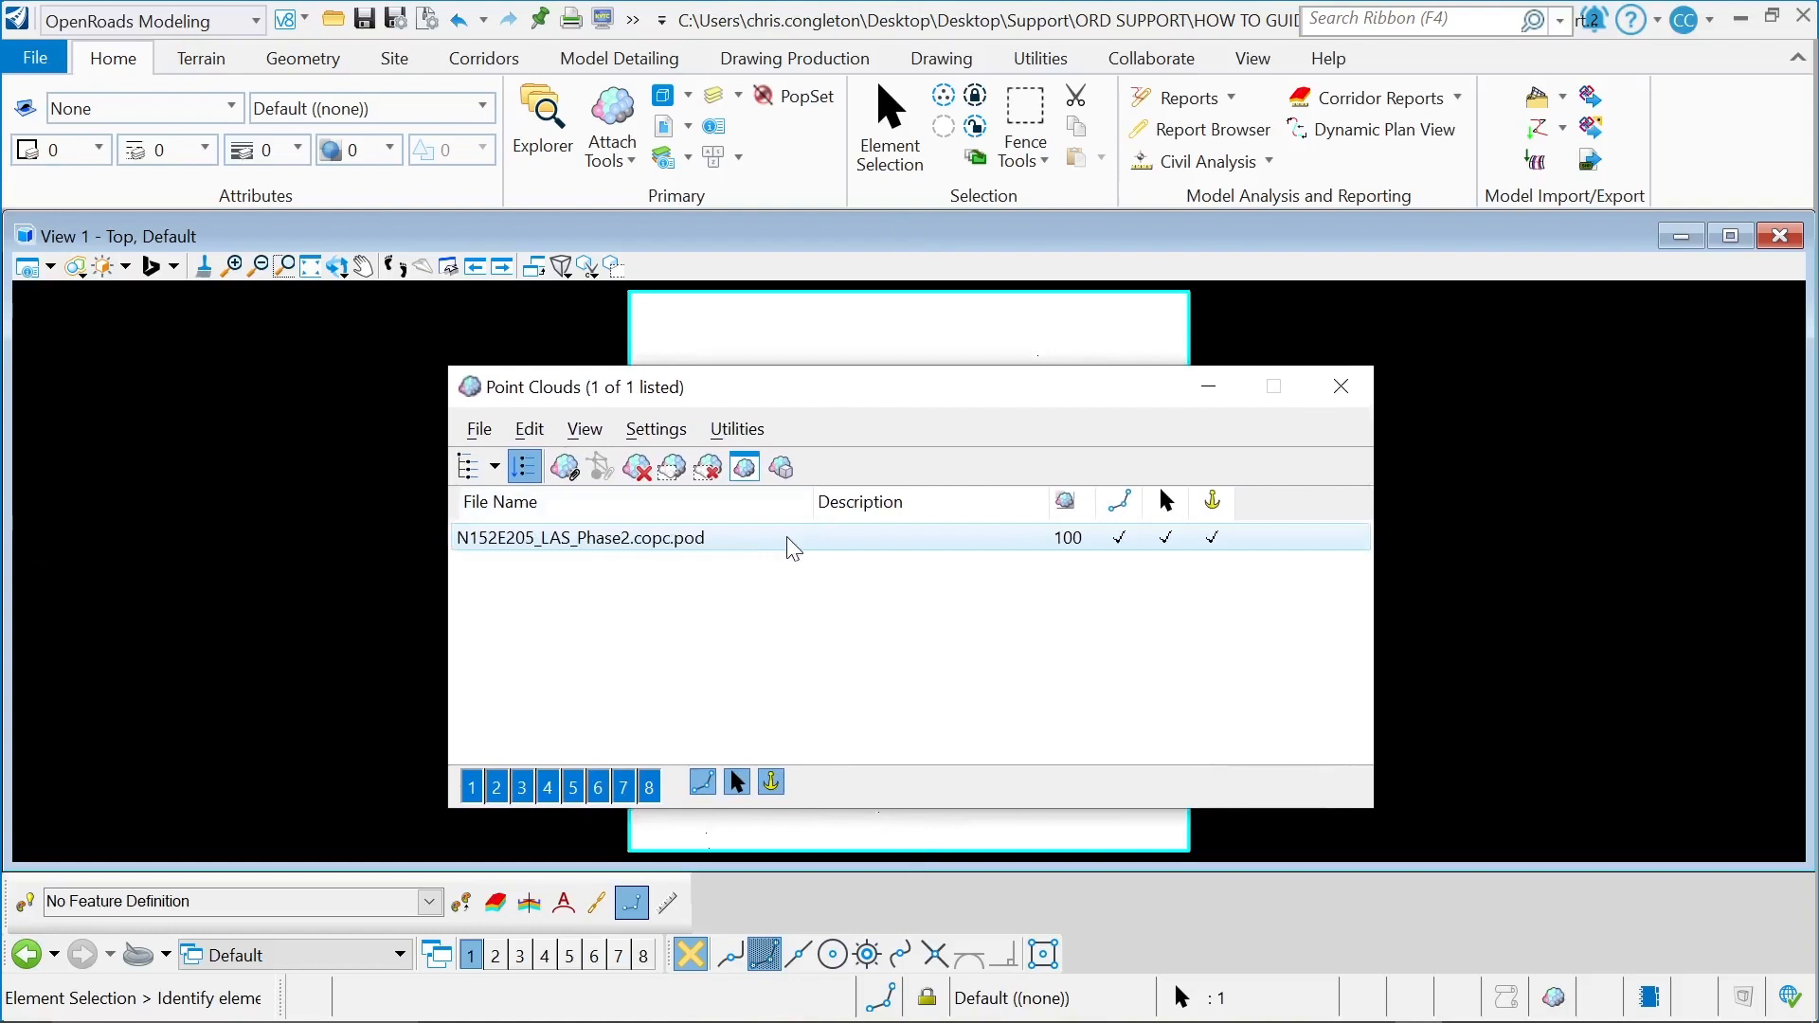
pyautogui.rightClick(694, 550)
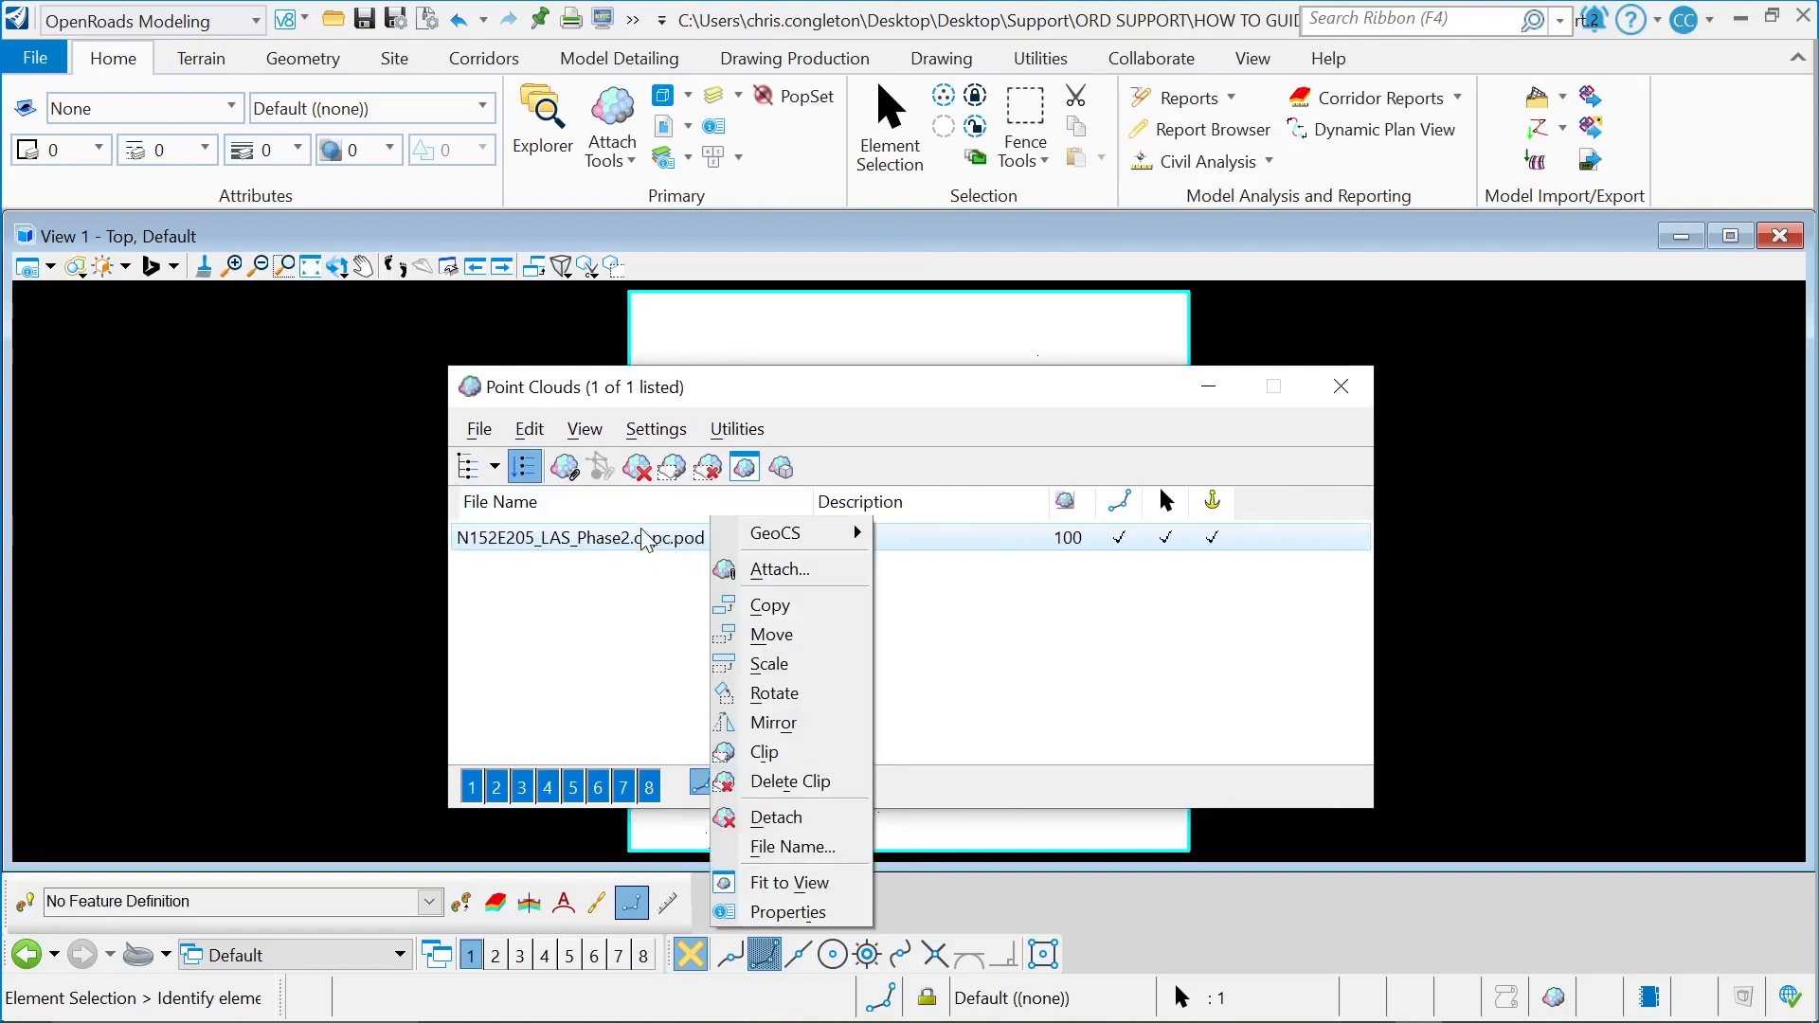
pyautogui.click(644, 540)
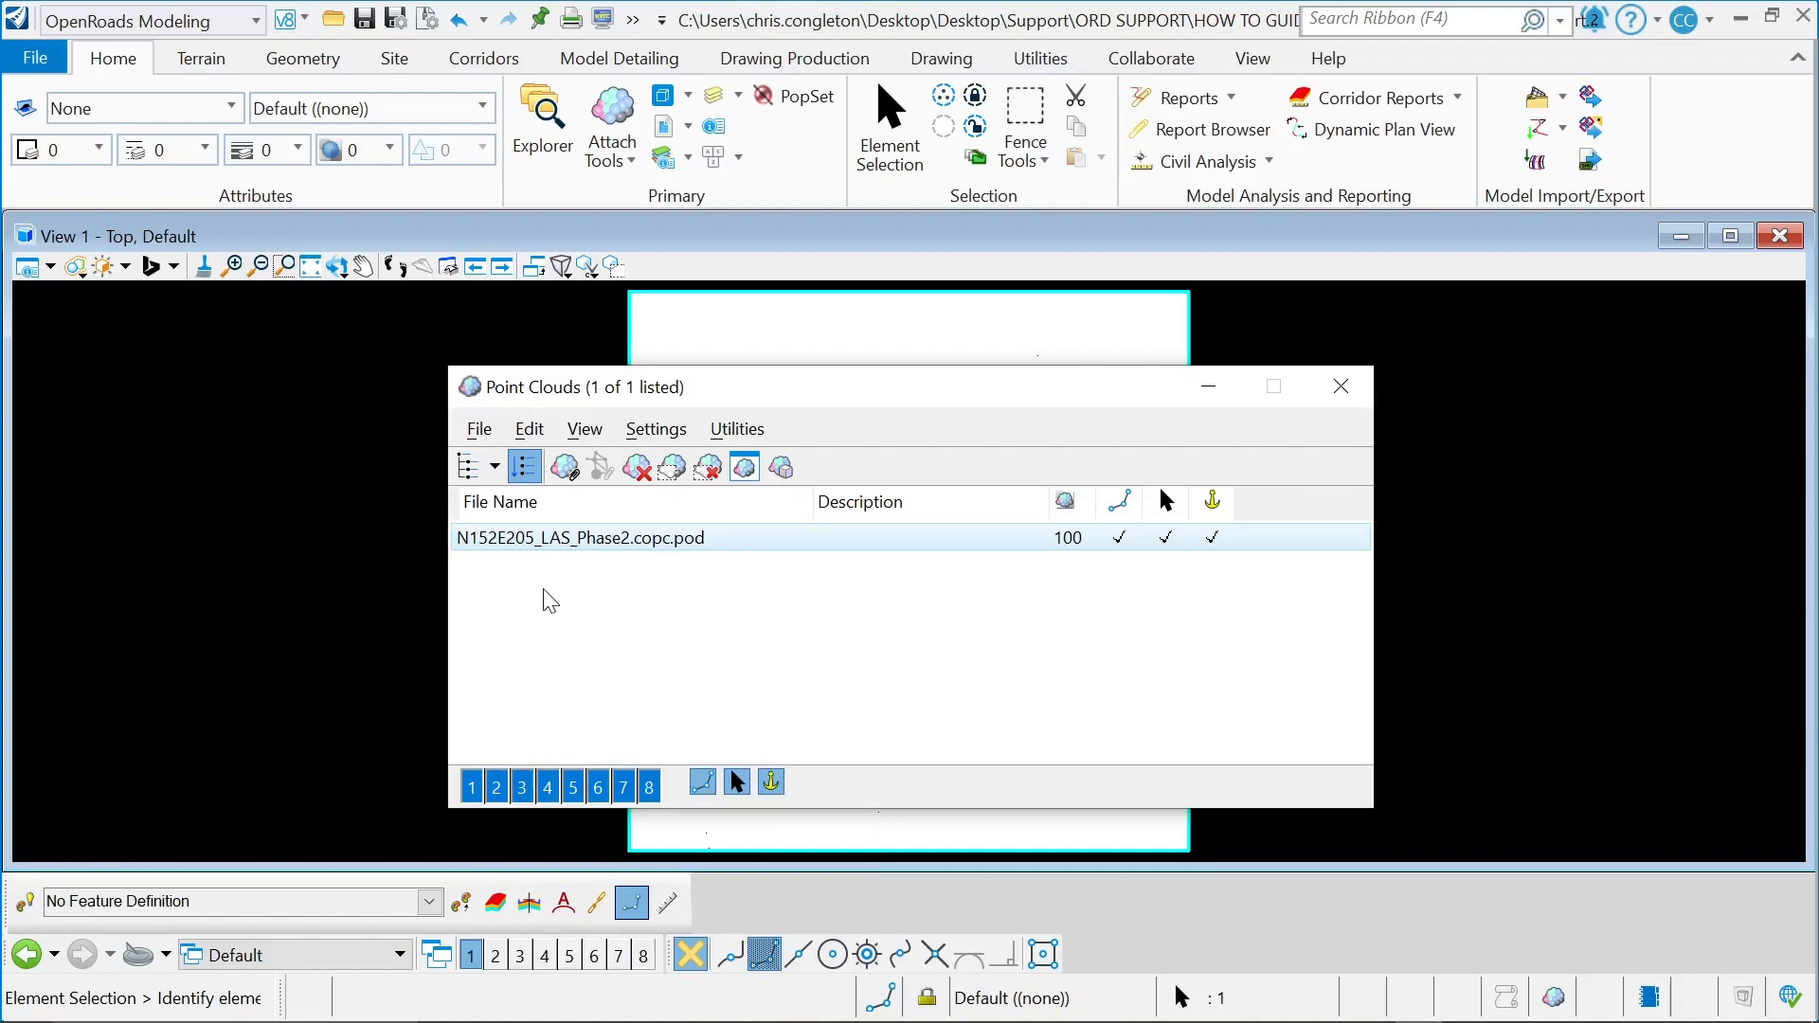
pyautogui.click(480, 428)
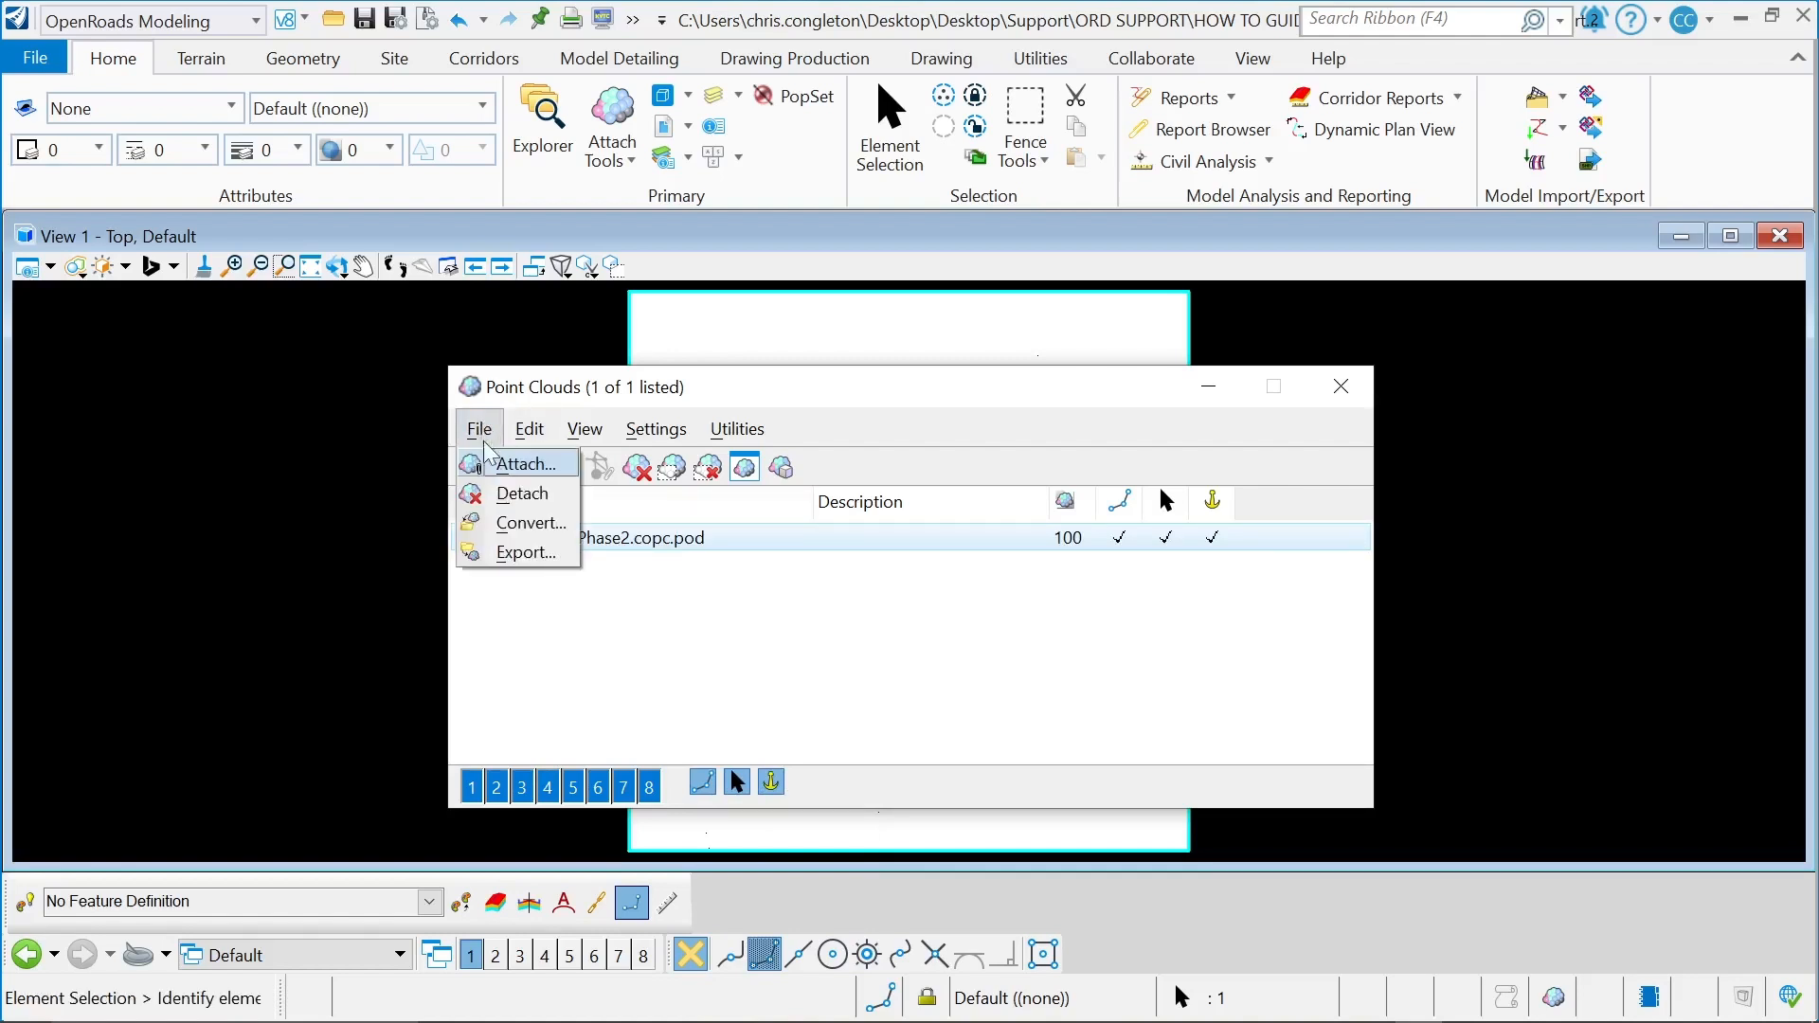
pyautogui.click(522, 493)
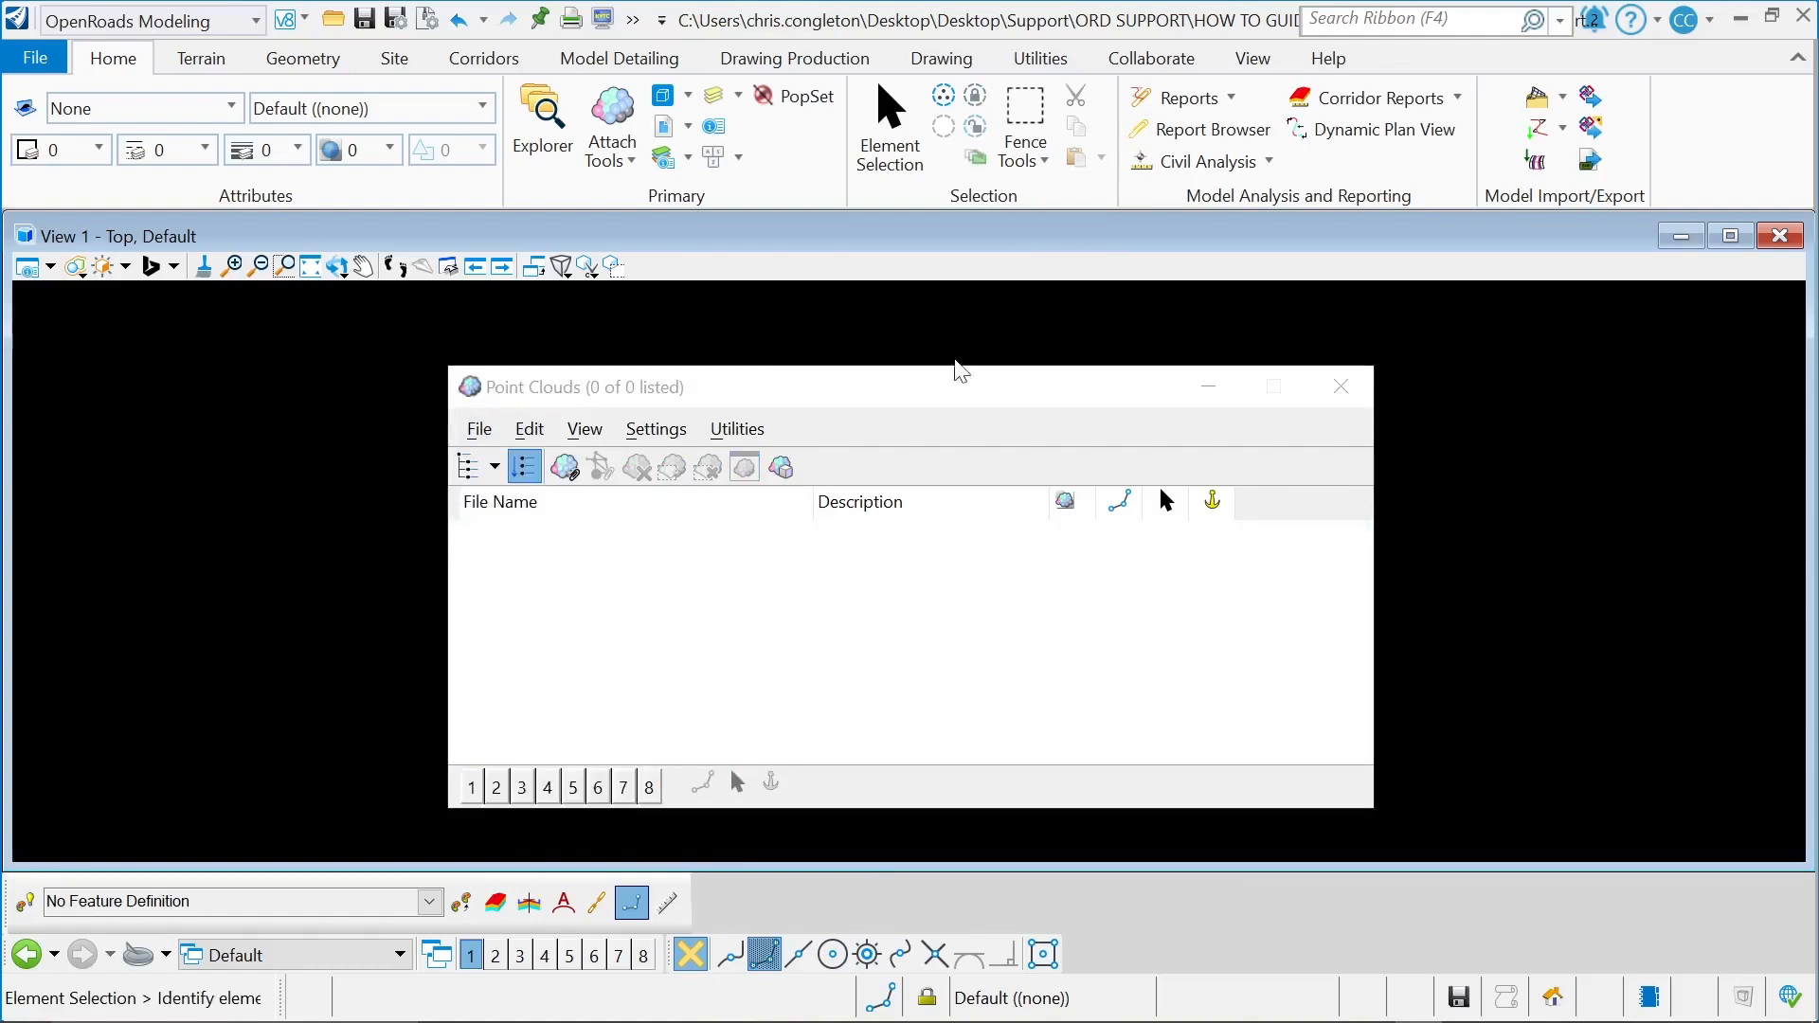
pyautogui.click(1349, 398)
pyautogui.click(363, 267)
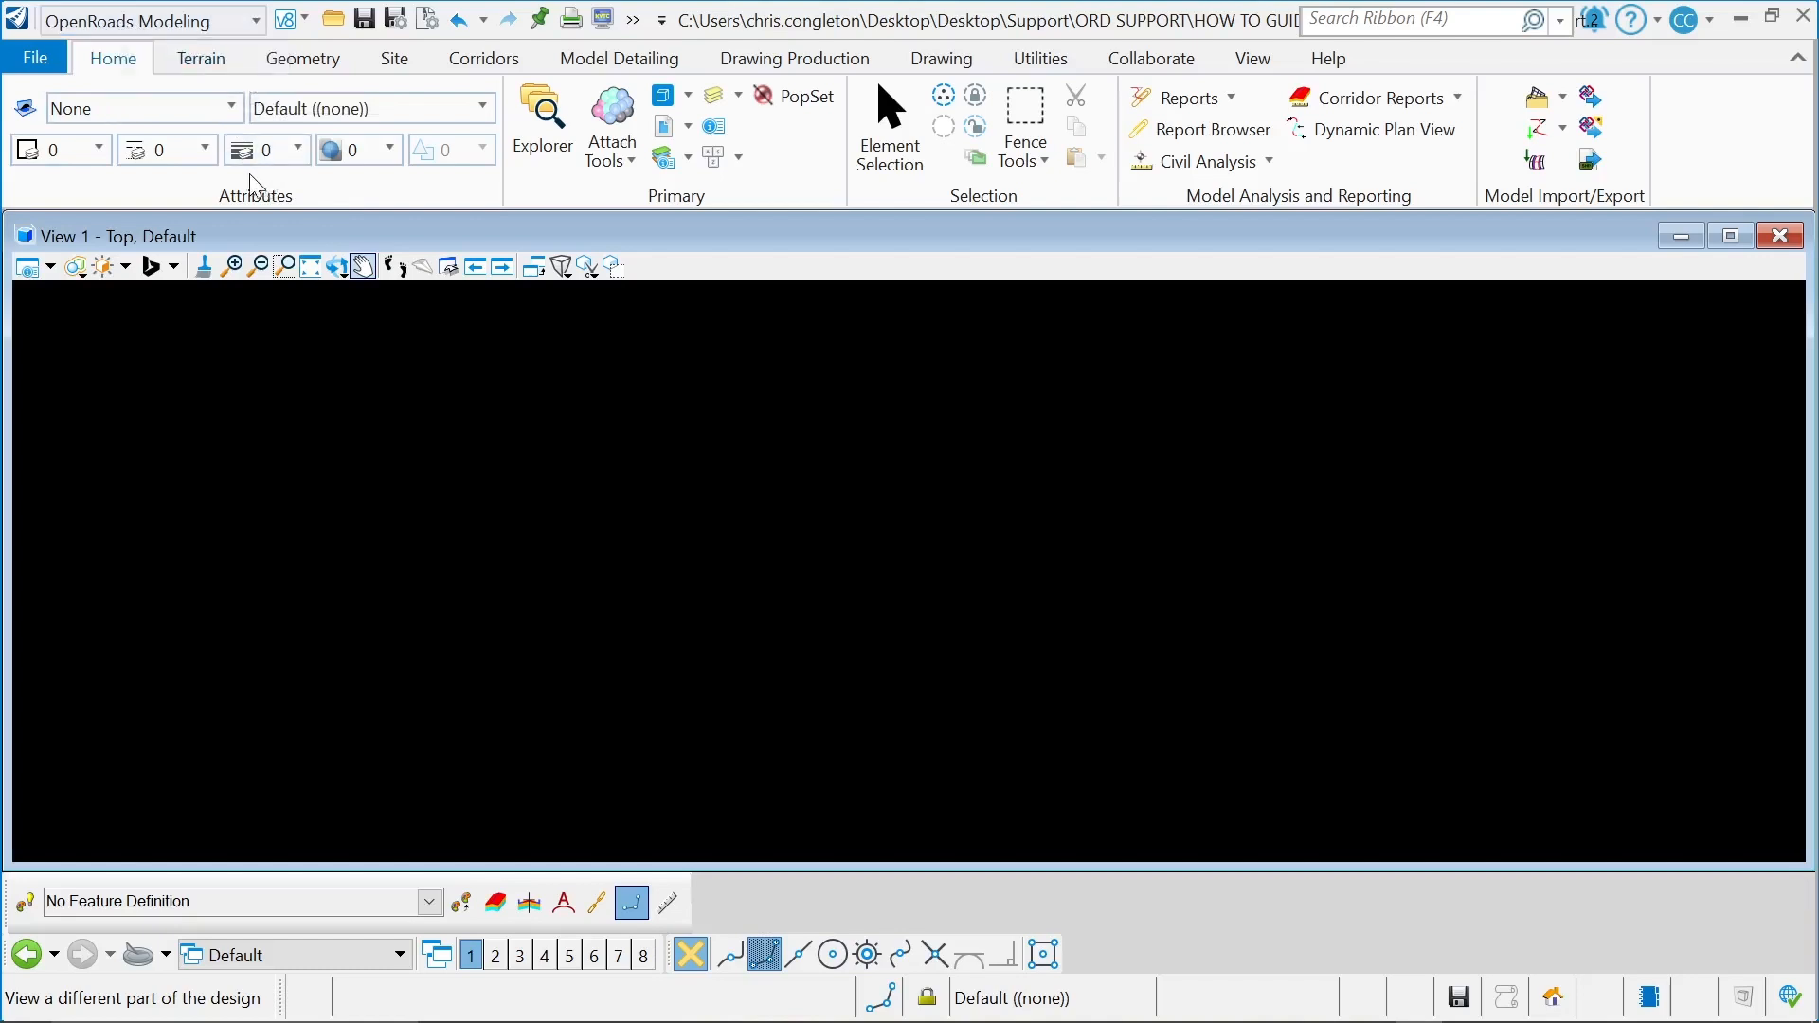
# Step: Start a terrain import from file, choosing N152E205_LAS_Phase2.copc.las from LIDAR FILES with the file type set to Lidar (*.las)
pyautogui.click(201, 59)
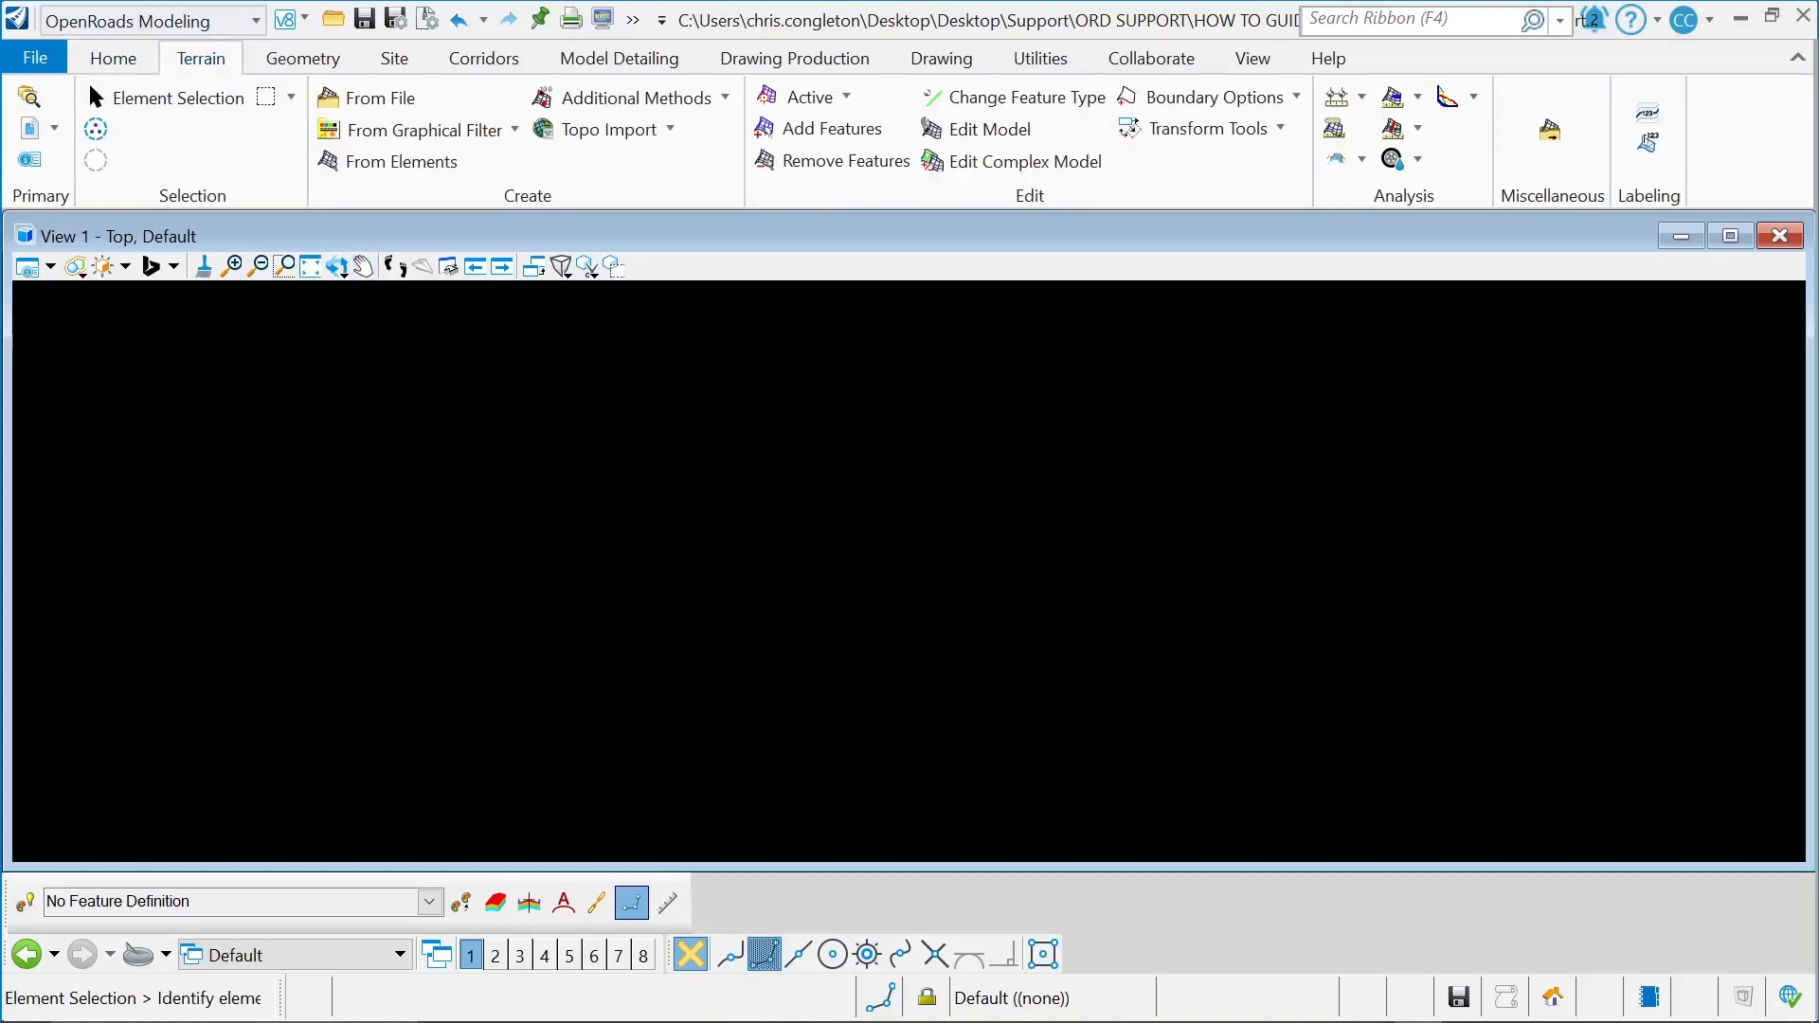
pyautogui.click(380, 110)
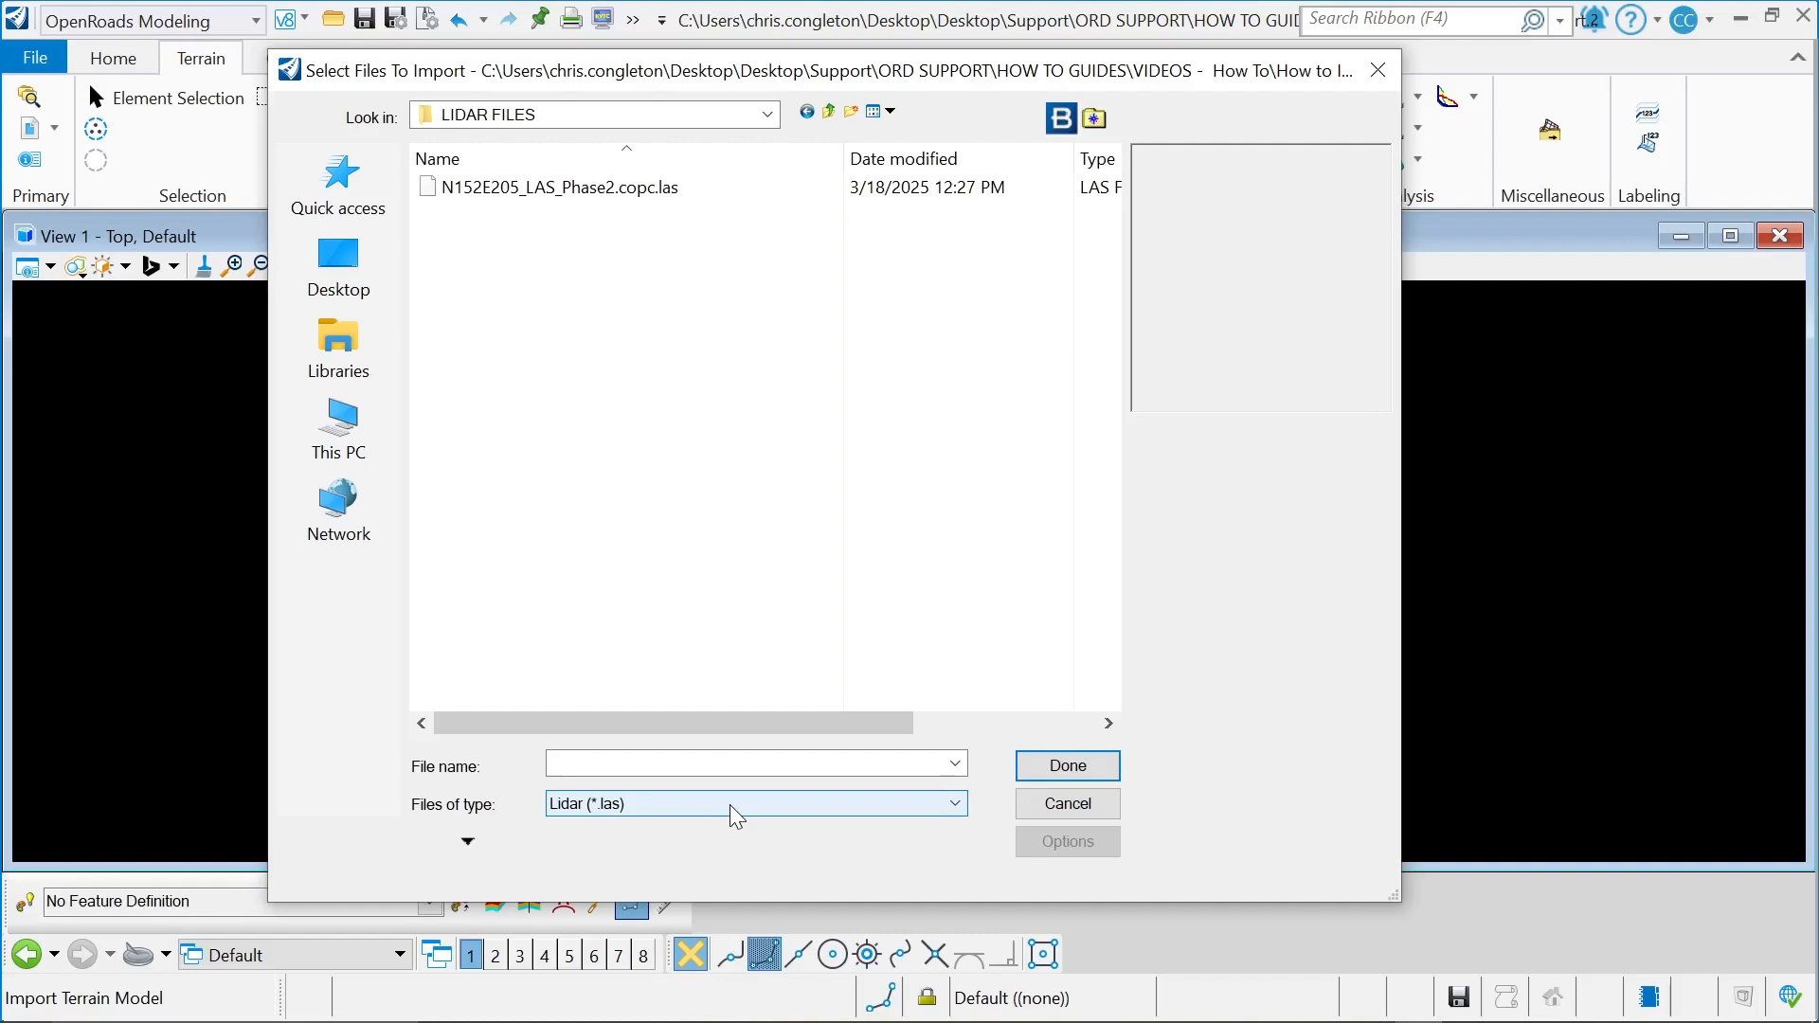
pyautogui.click(662, 189)
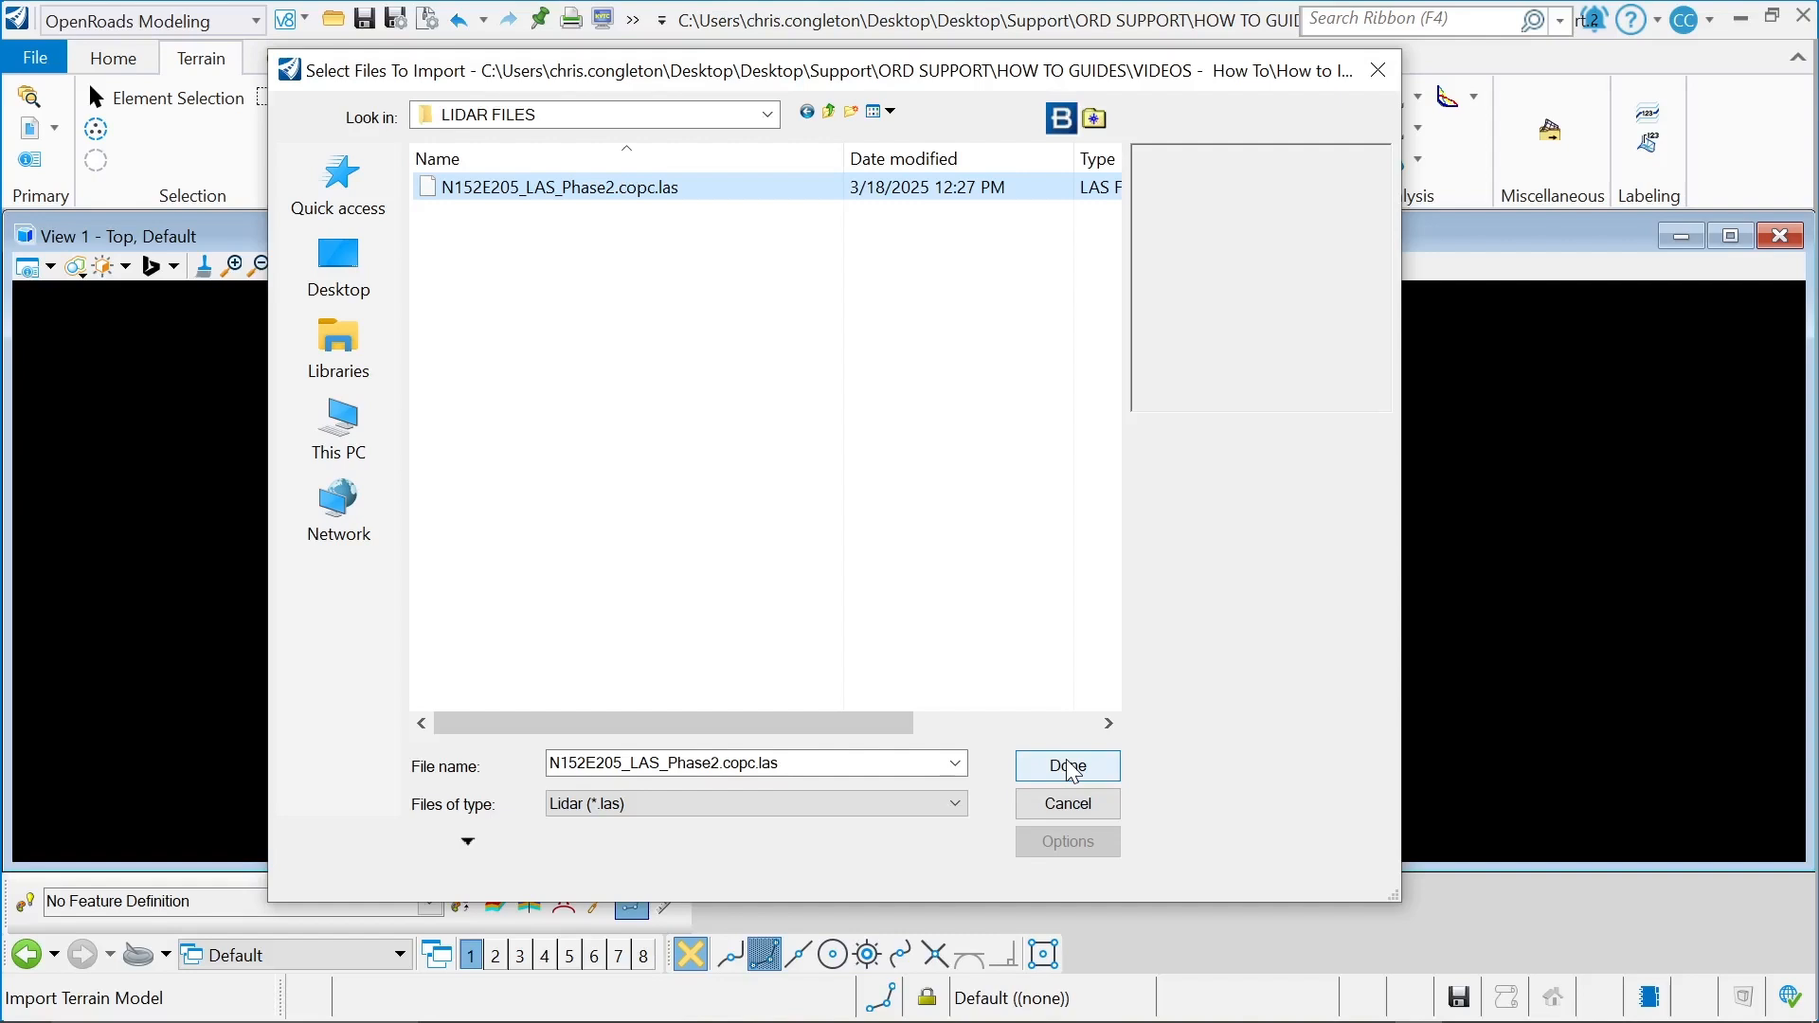
pyautogui.click(1070, 768)
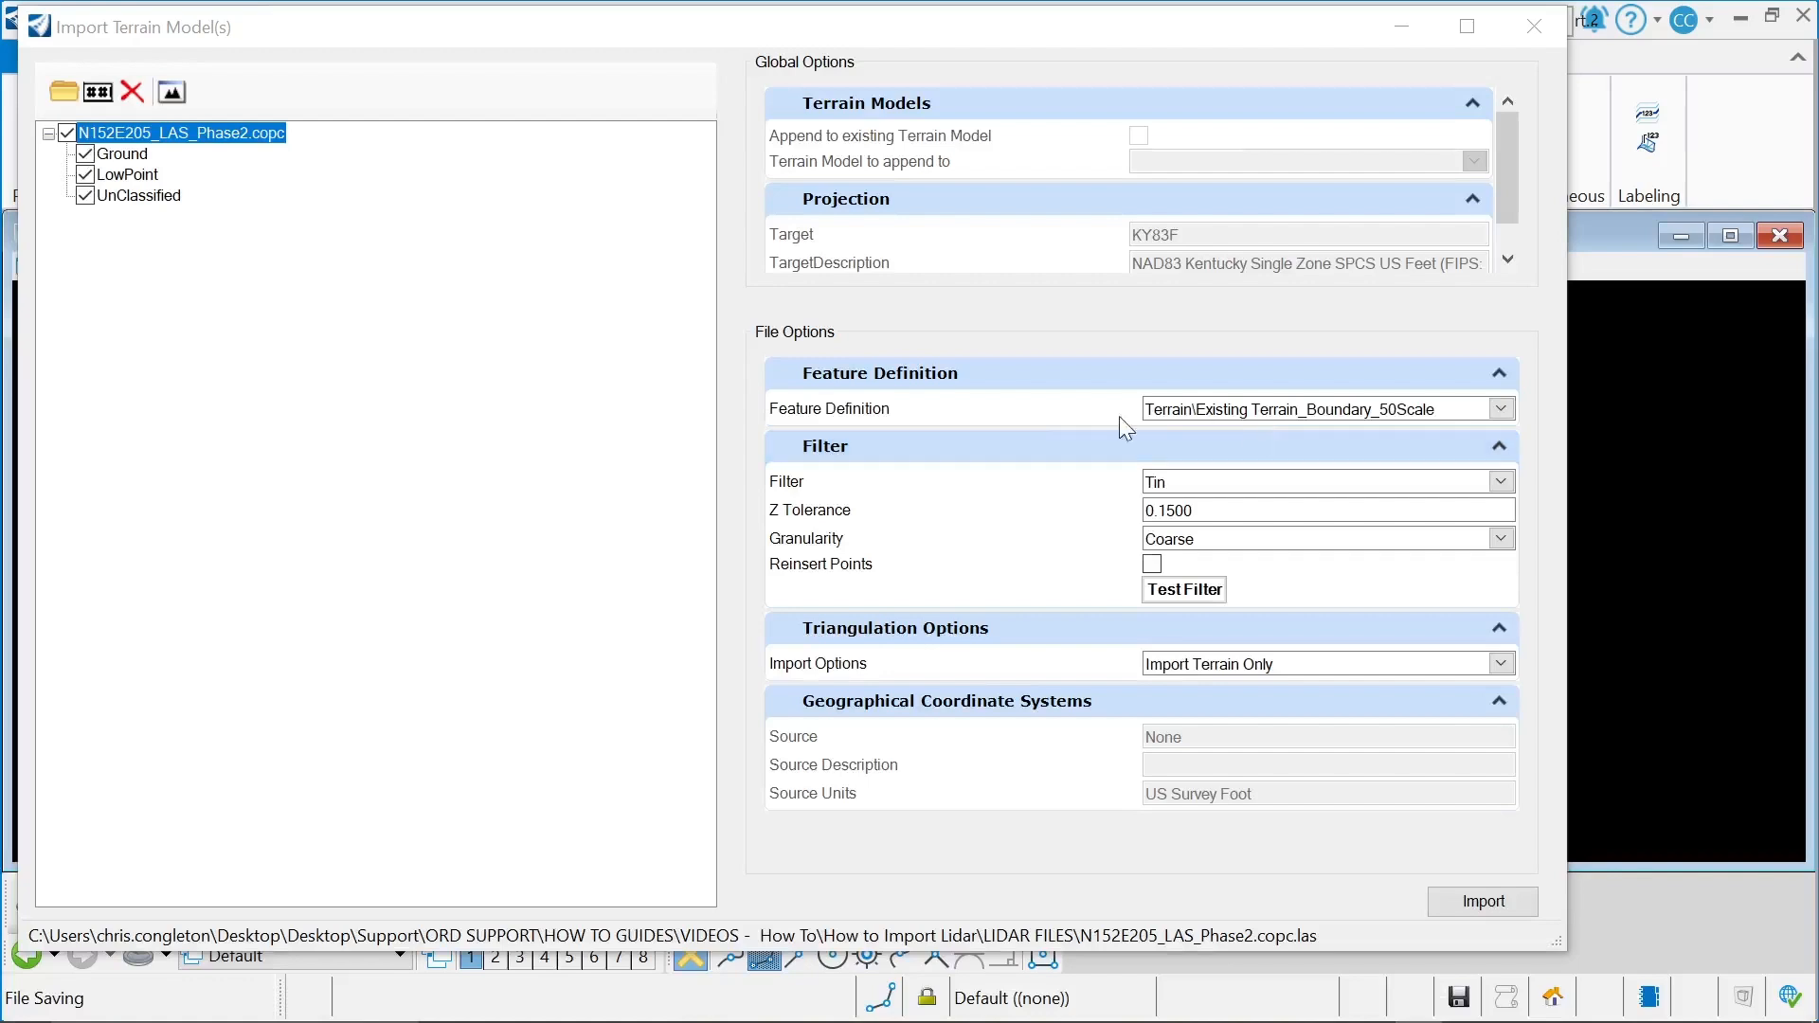
# Step: Exclude the UnClassified and LowPoint classes from the terrain import, keeping only Ground, and make the import dialog slightly taller
pyautogui.click(85, 196)
pyautogui.click(85, 175)
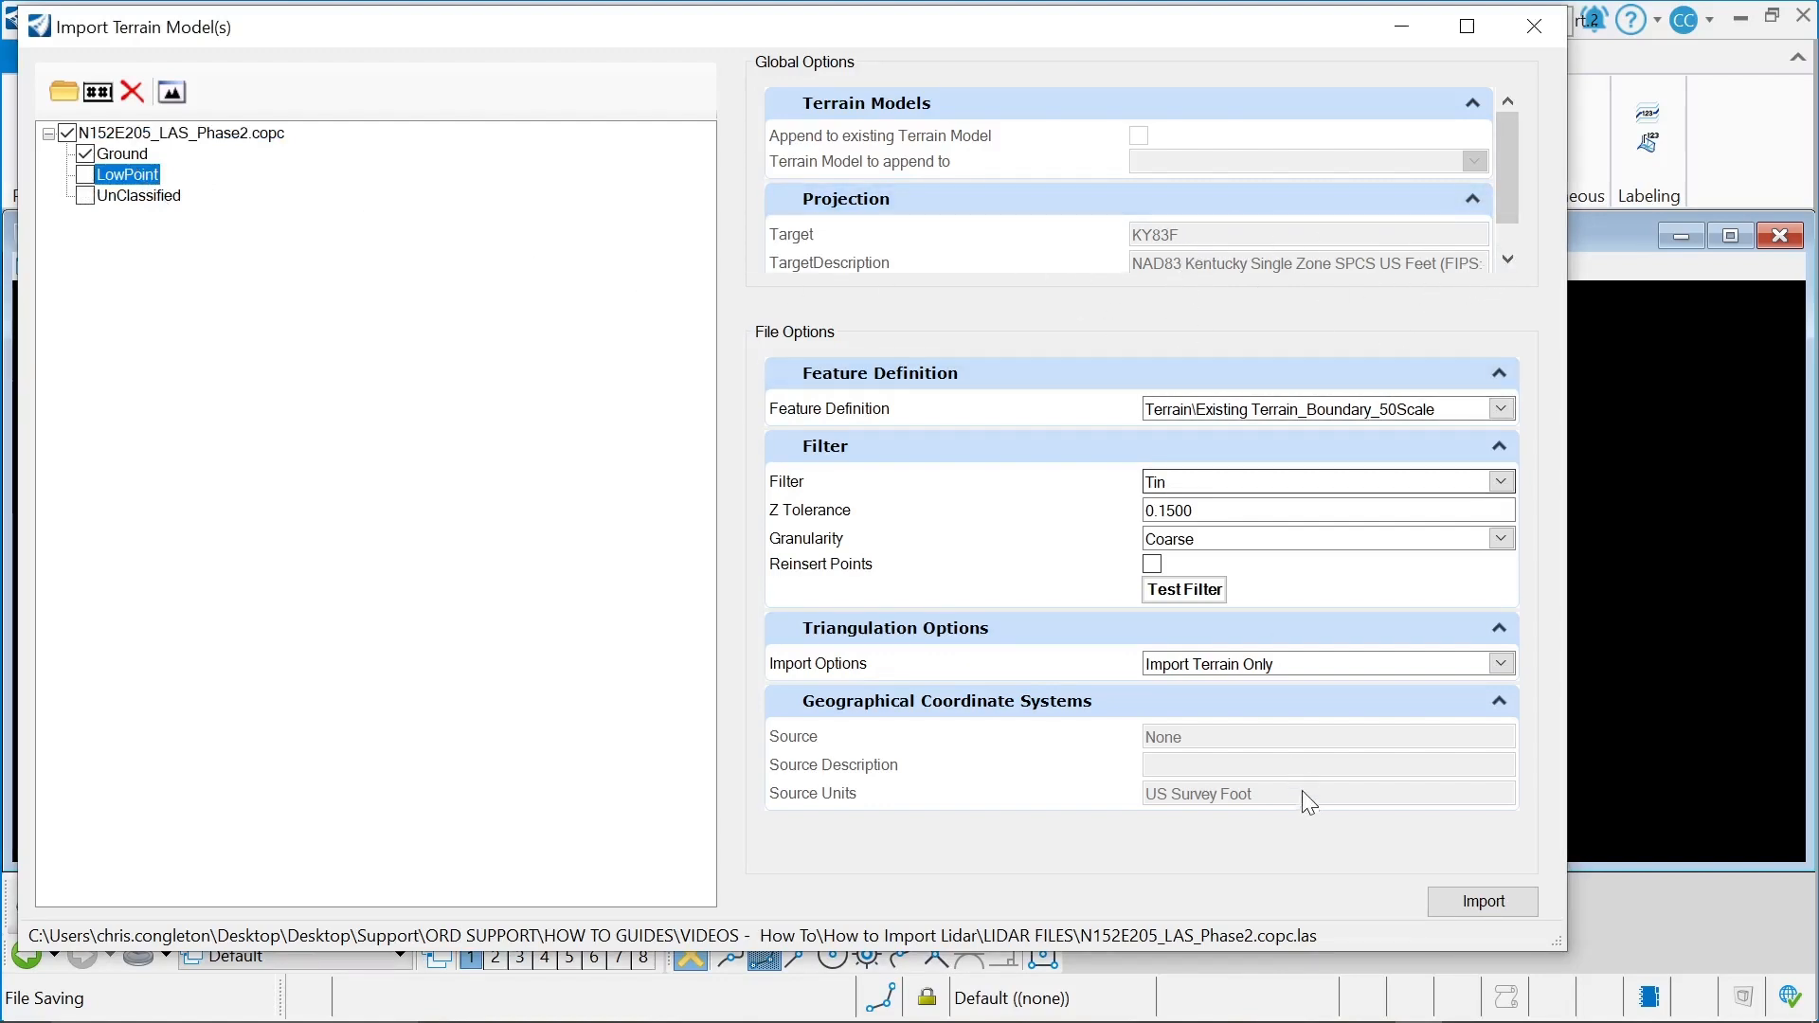
pyautogui.moveTo(1341, 950); pyautogui.dragTo(1342, 972)
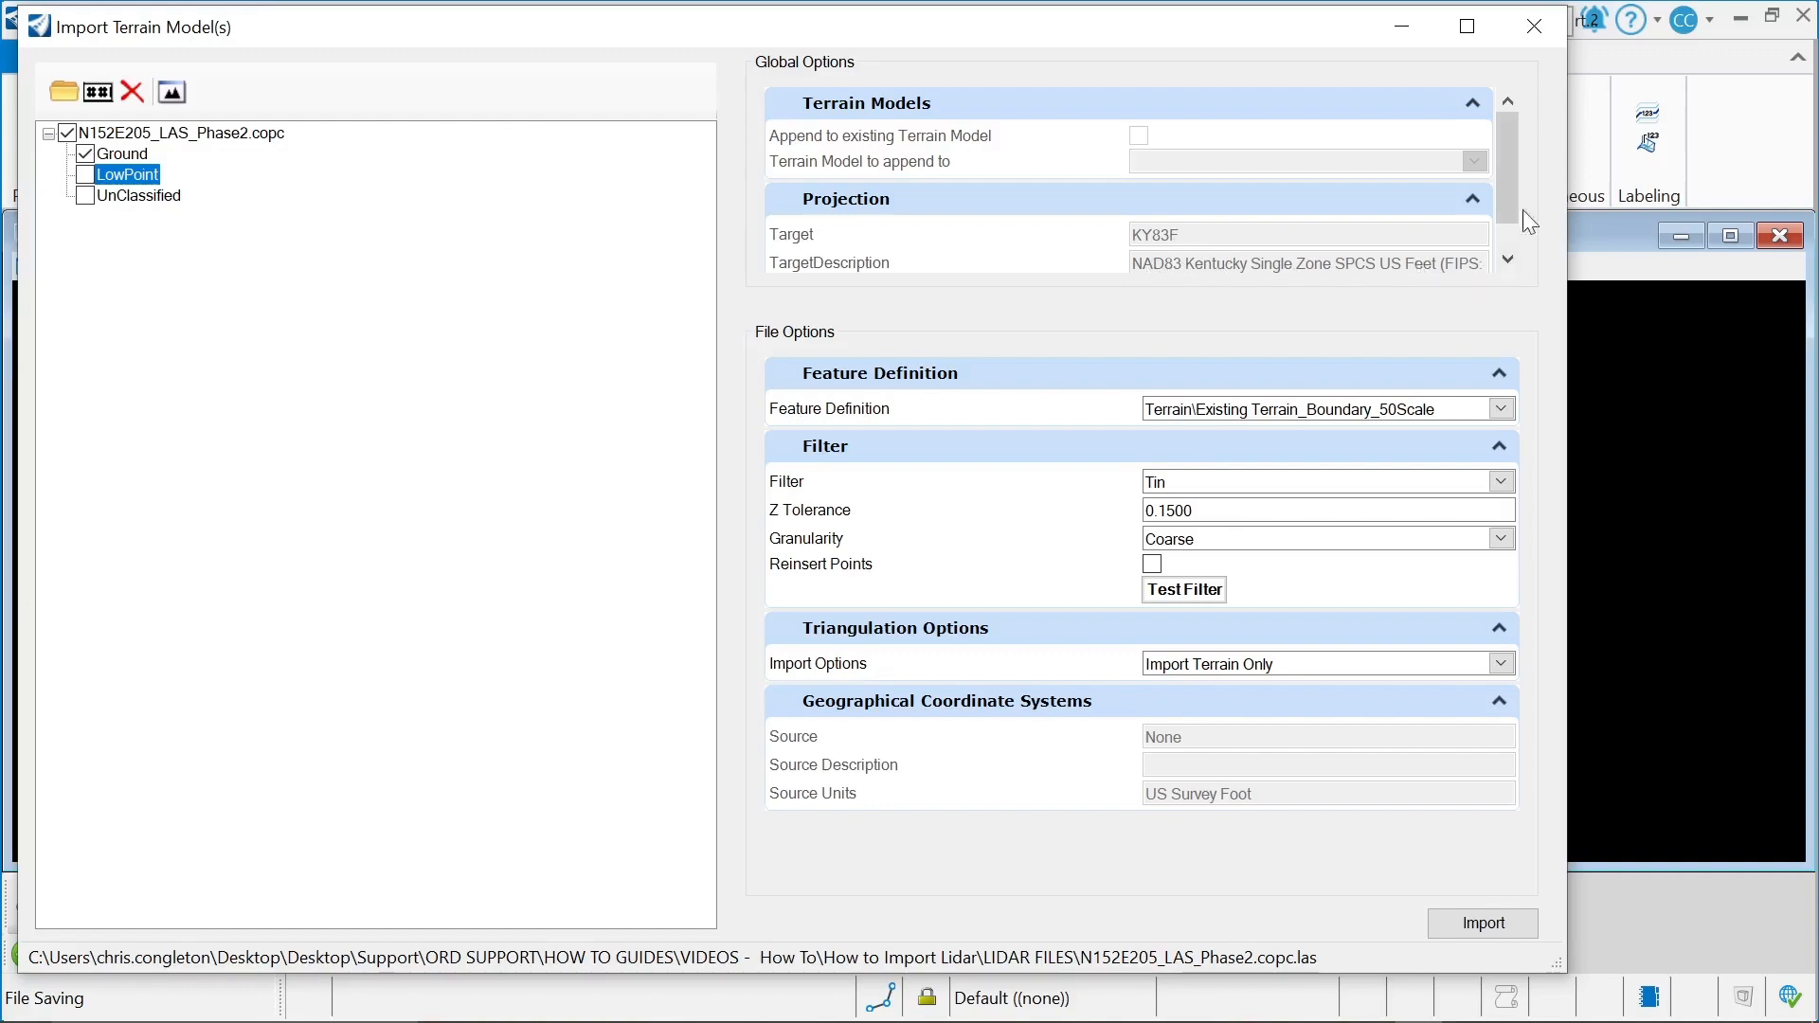
# Step: Widen the import dialog to check the target projection and set the feature definition to Existing Terrain_Boundary_50Scale
pyautogui.moveTo(1509, 176); pyautogui.dragTo(1509, 210)
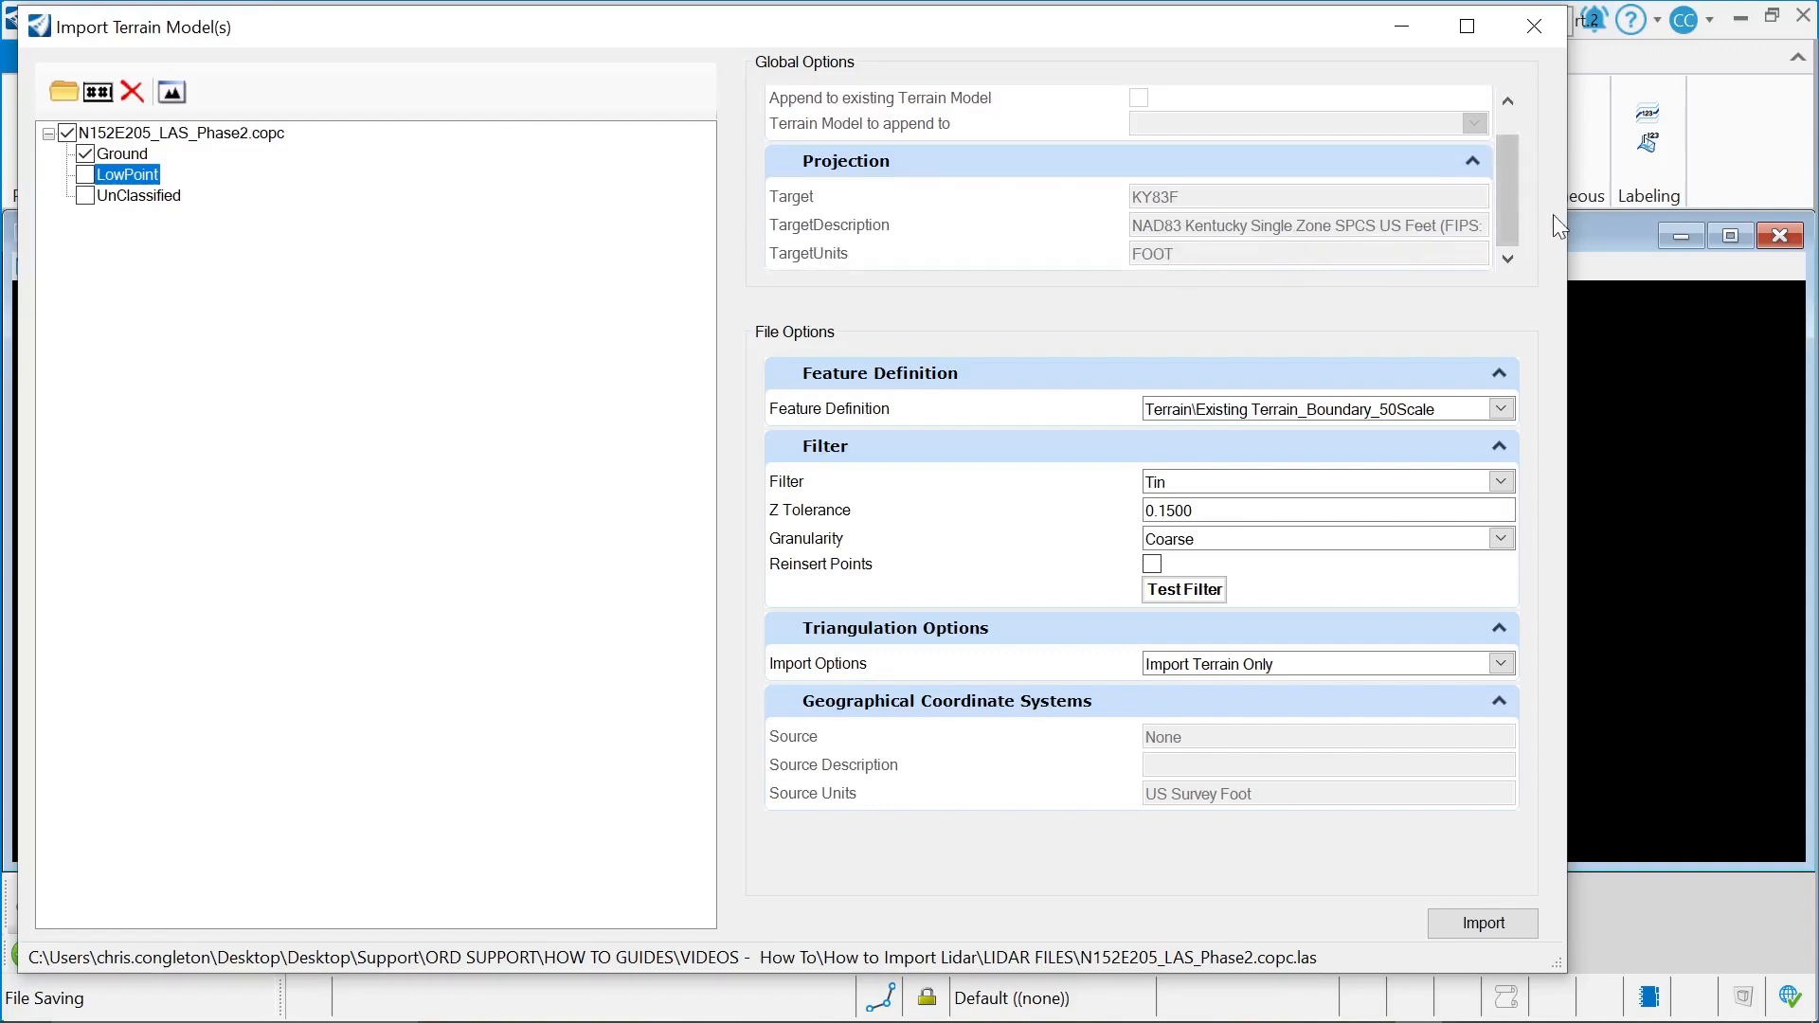
pyautogui.moveTo(1568, 216); pyautogui.dragTo(1734, 216)
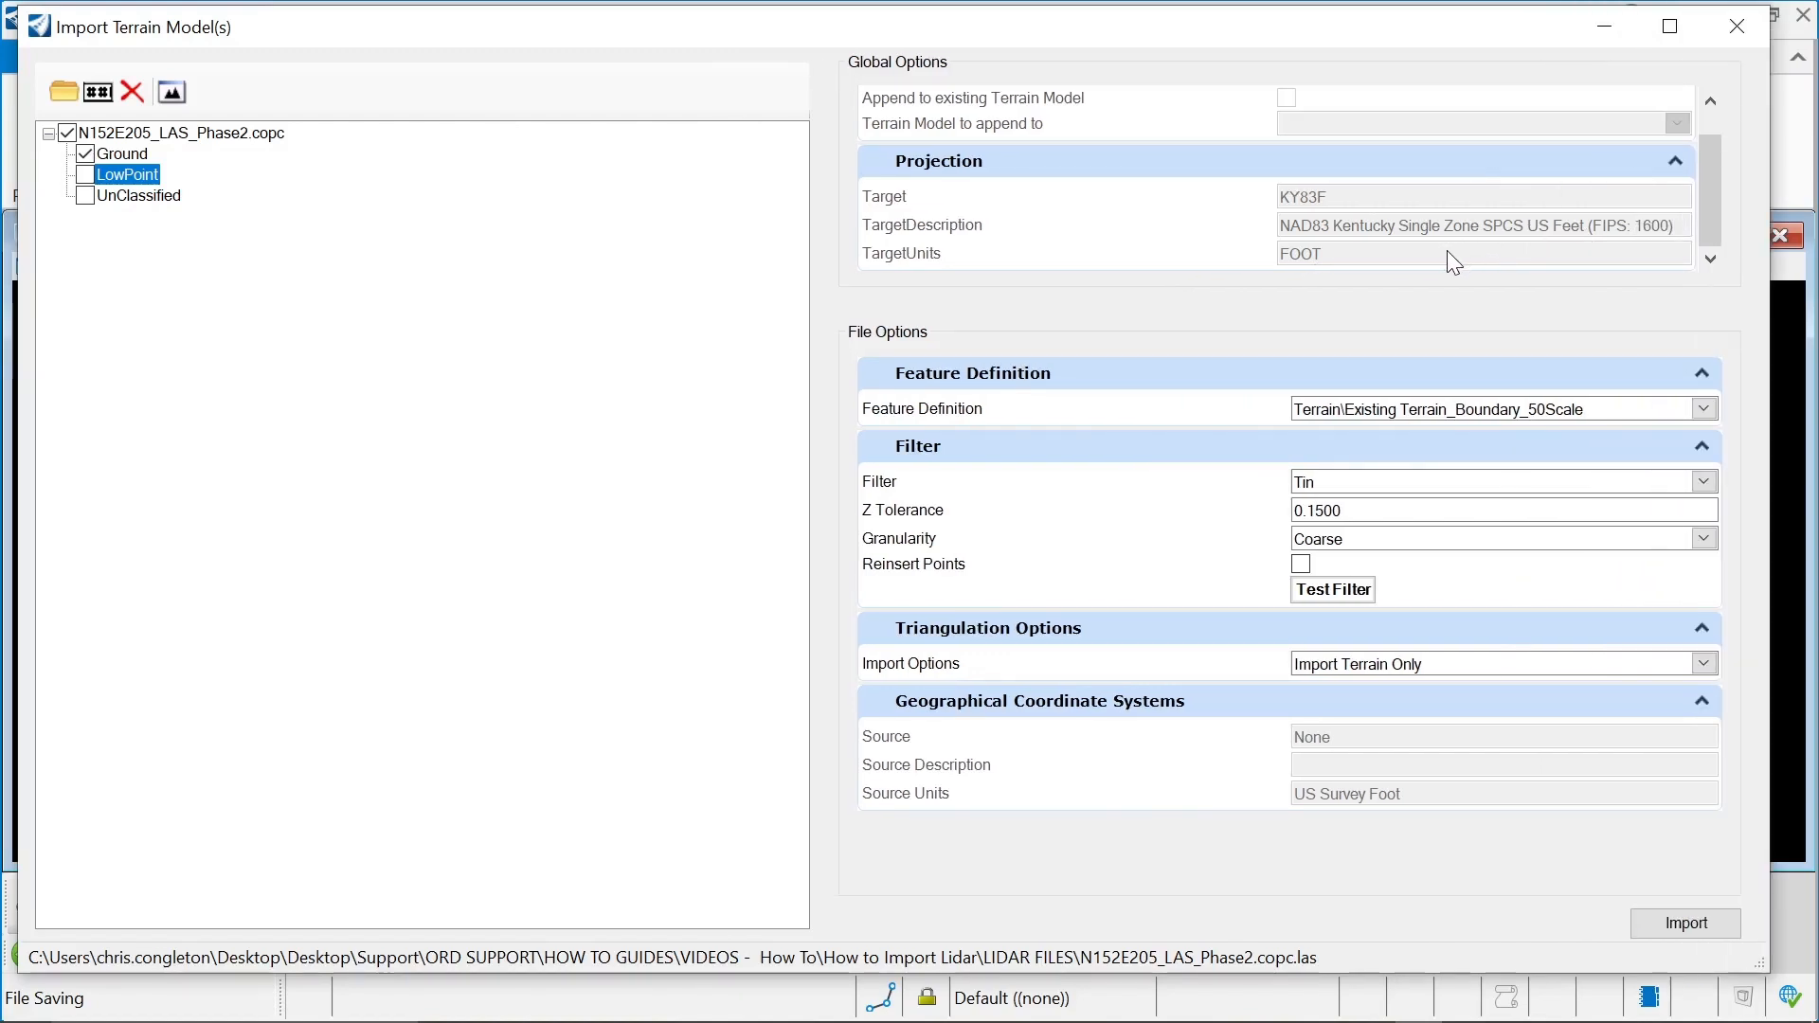
pyautogui.click(1705, 409)
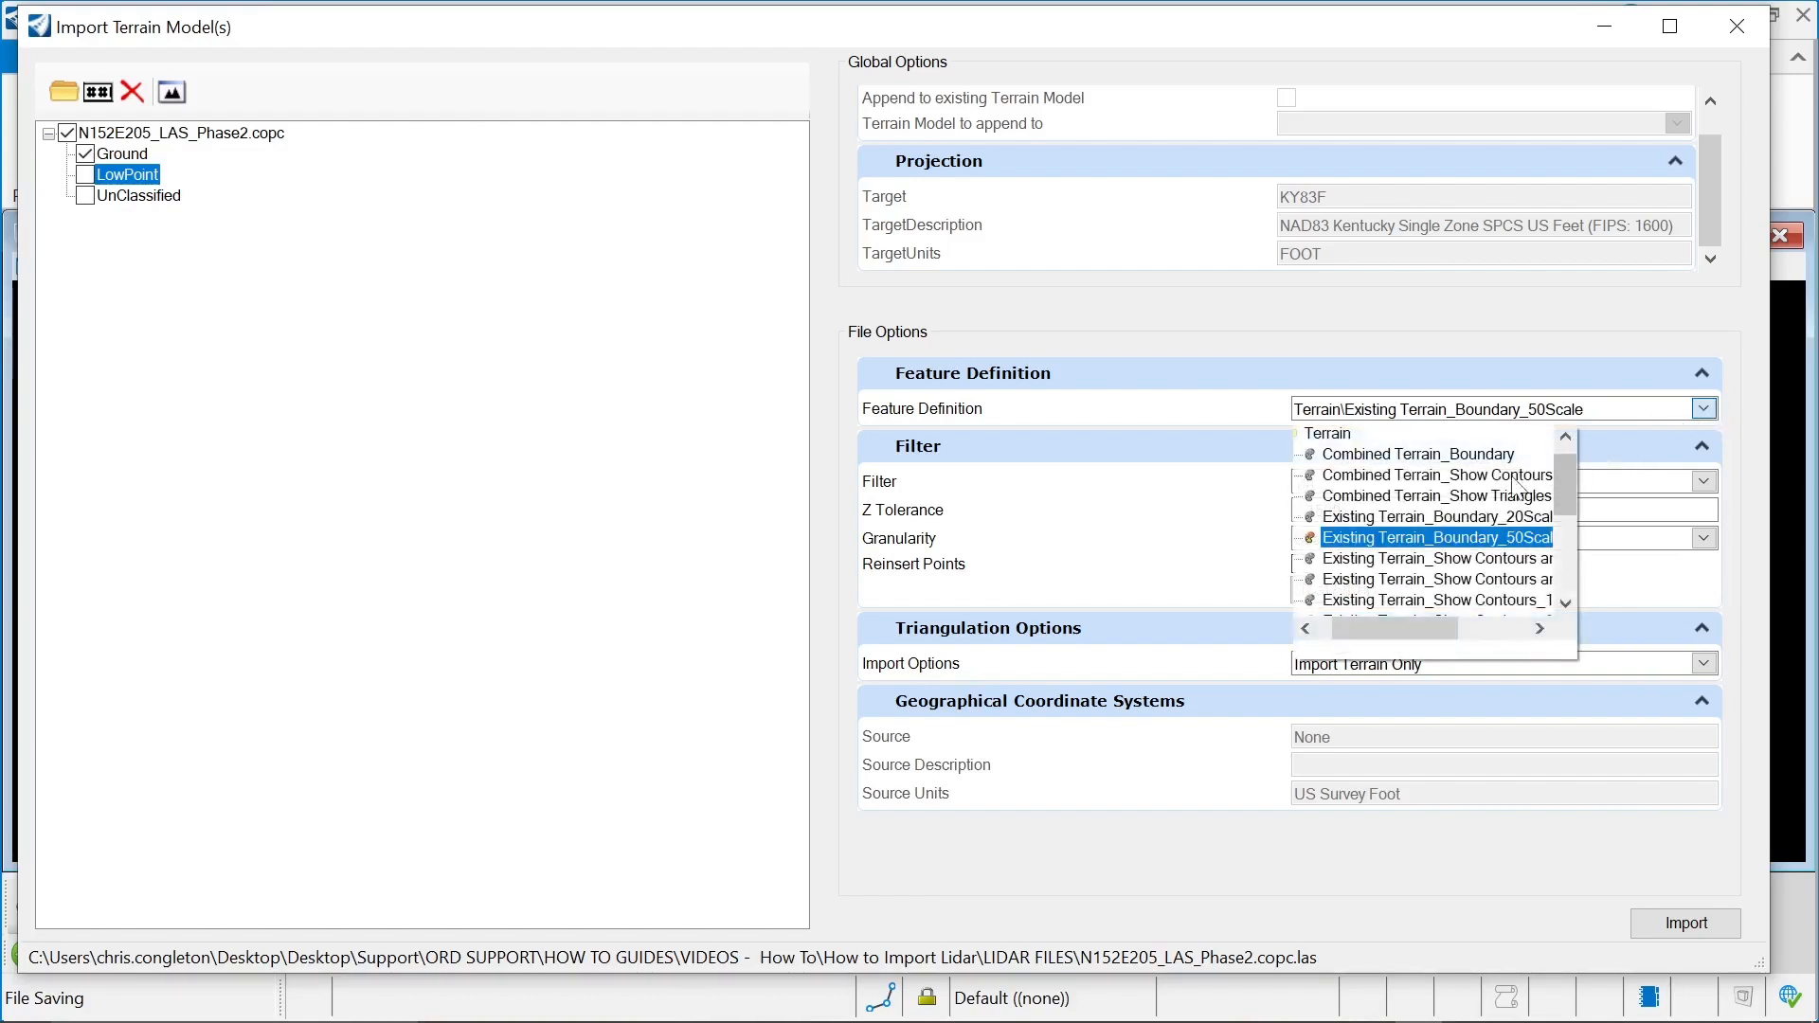
pyautogui.moveTo(1572, 494)
pyautogui.mouseDown()
pyautogui.moveTo(1573, 517)
pyautogui.moveTo(1570, 502)
pyautogui.mouseUp()
pyautogui.moveTo(1395, 639); pyautogui.dragTo(1447, 614)
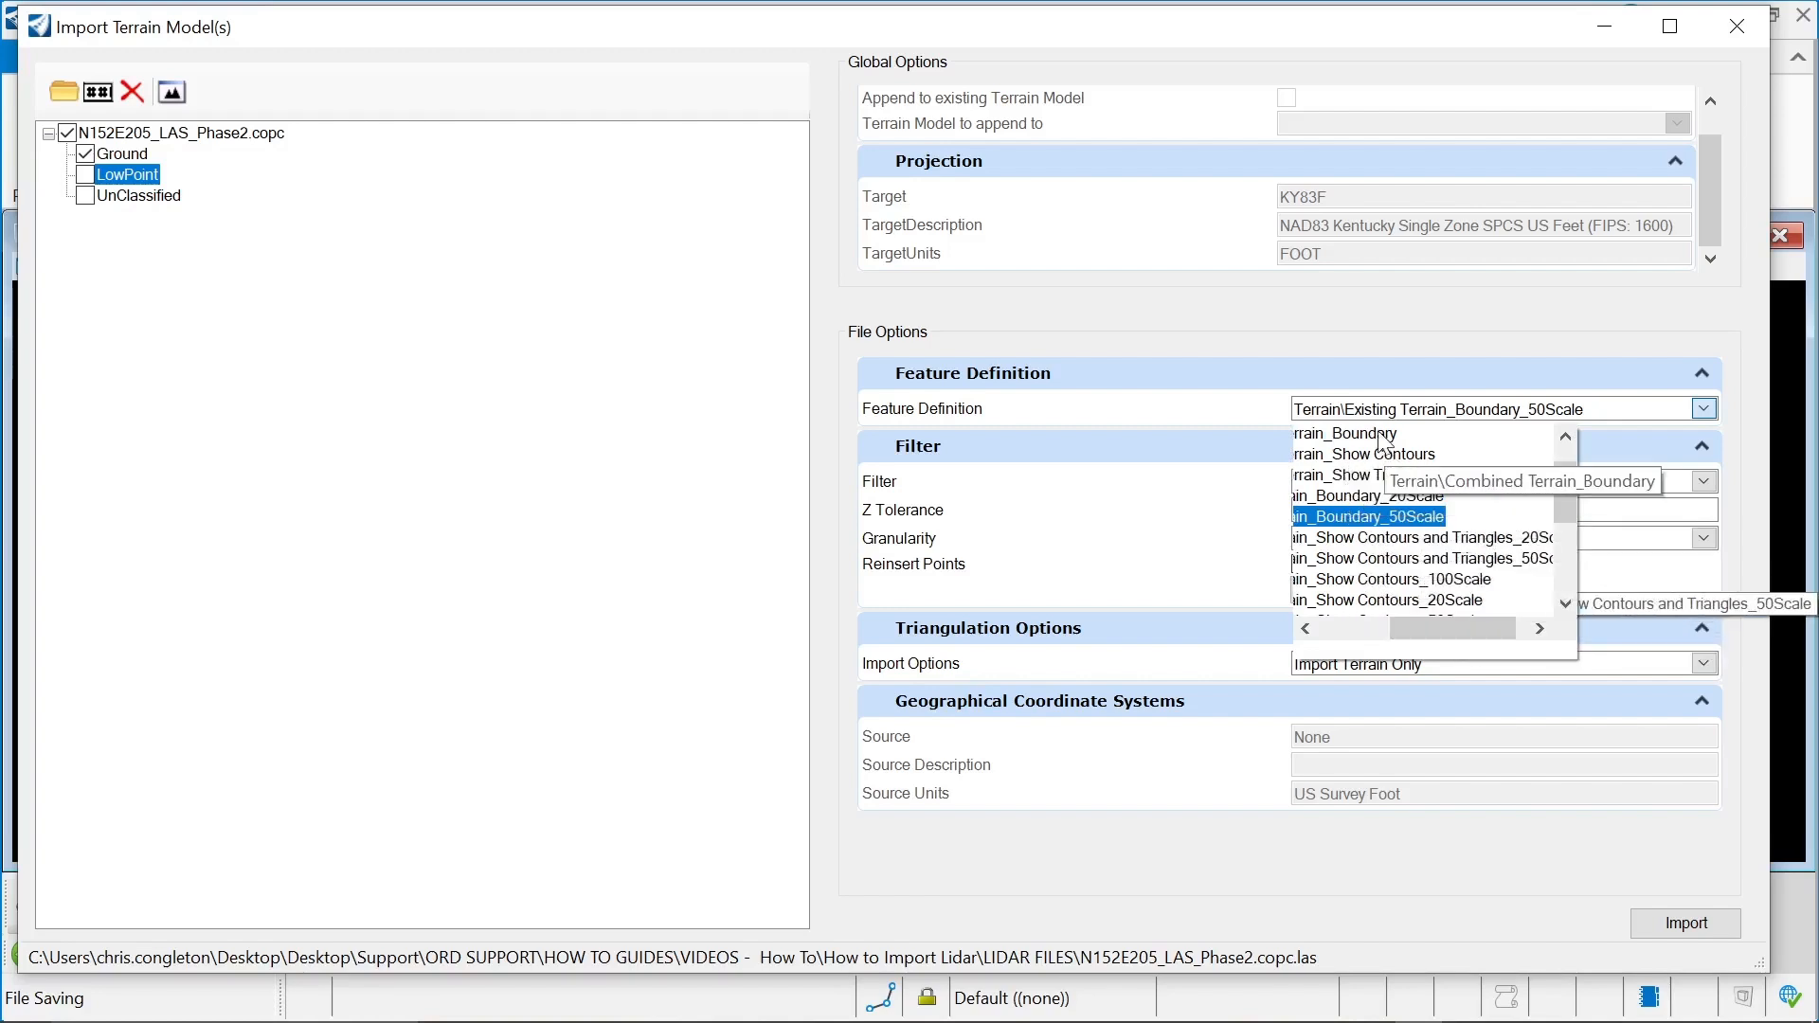
pyautogui.moveTo(1442, 623); pyautogui.dragTo(1390, 622)
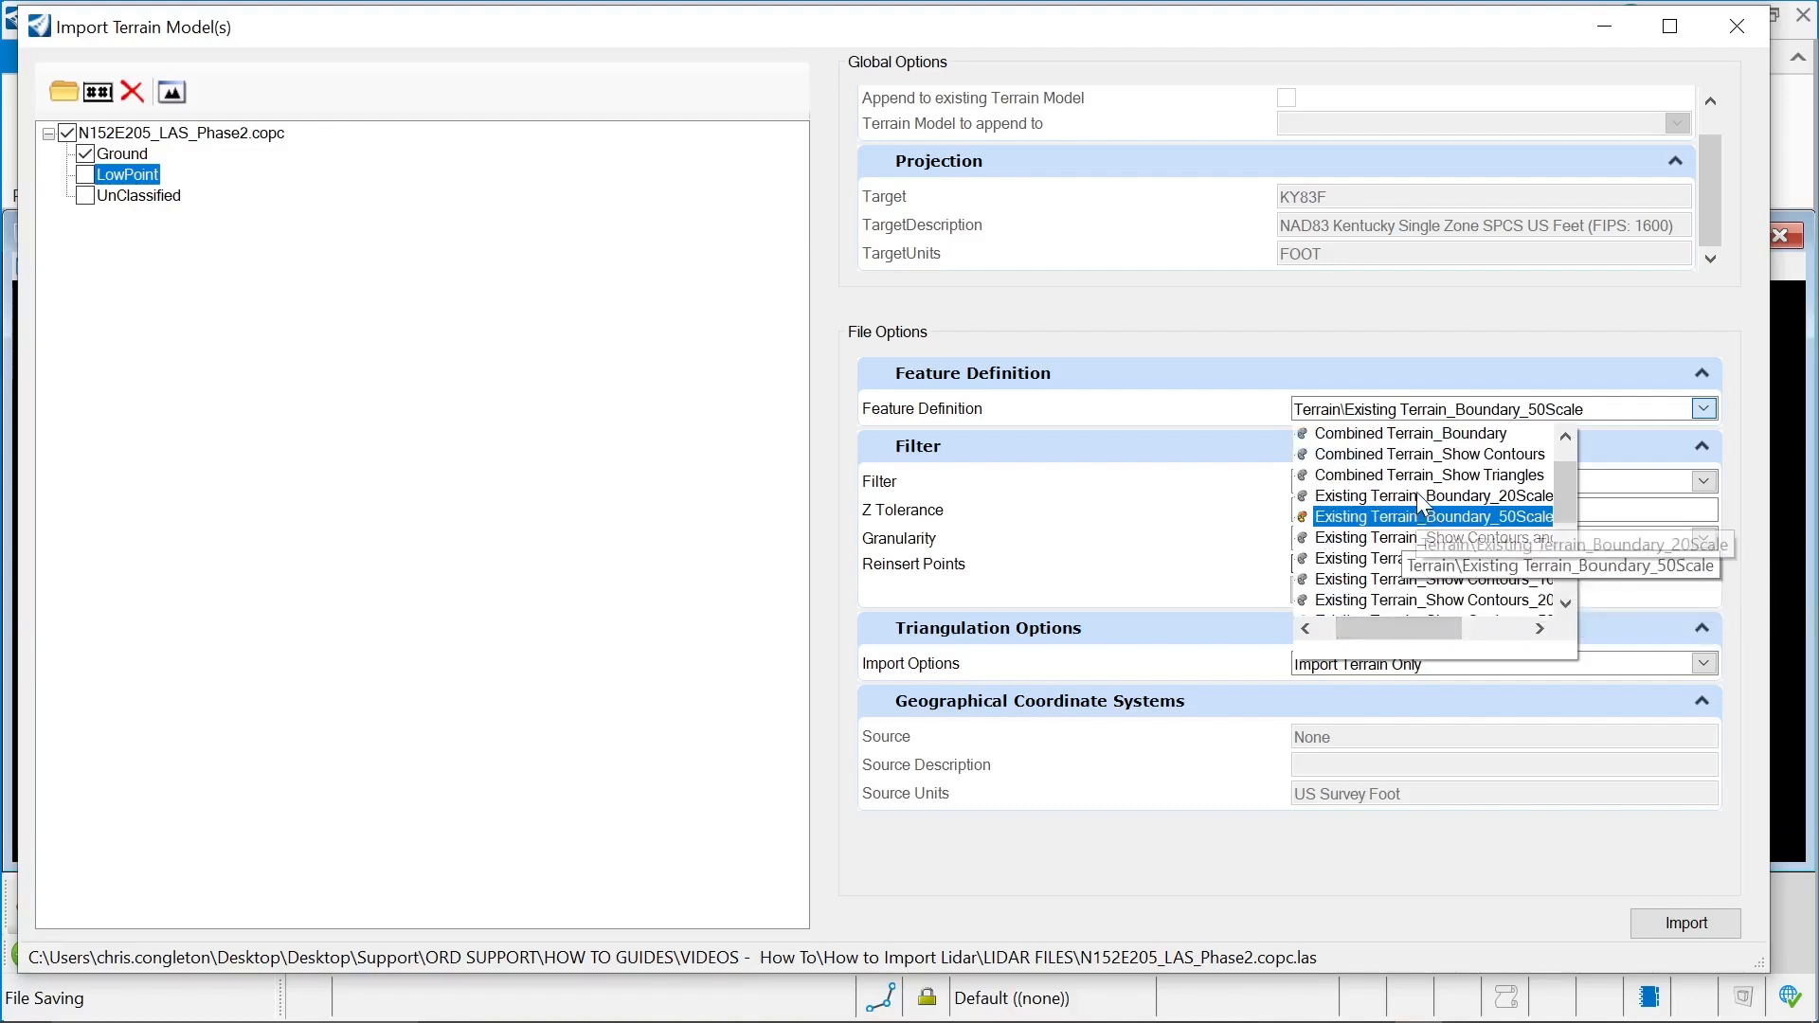
pyautogui.moveTo(1400, 628)
pyautogui.mouseDown()
pyautogui.moveTo(1416, 641)
pyautogui.moveTo(1396, 617)
pyautogui.mouseUp()
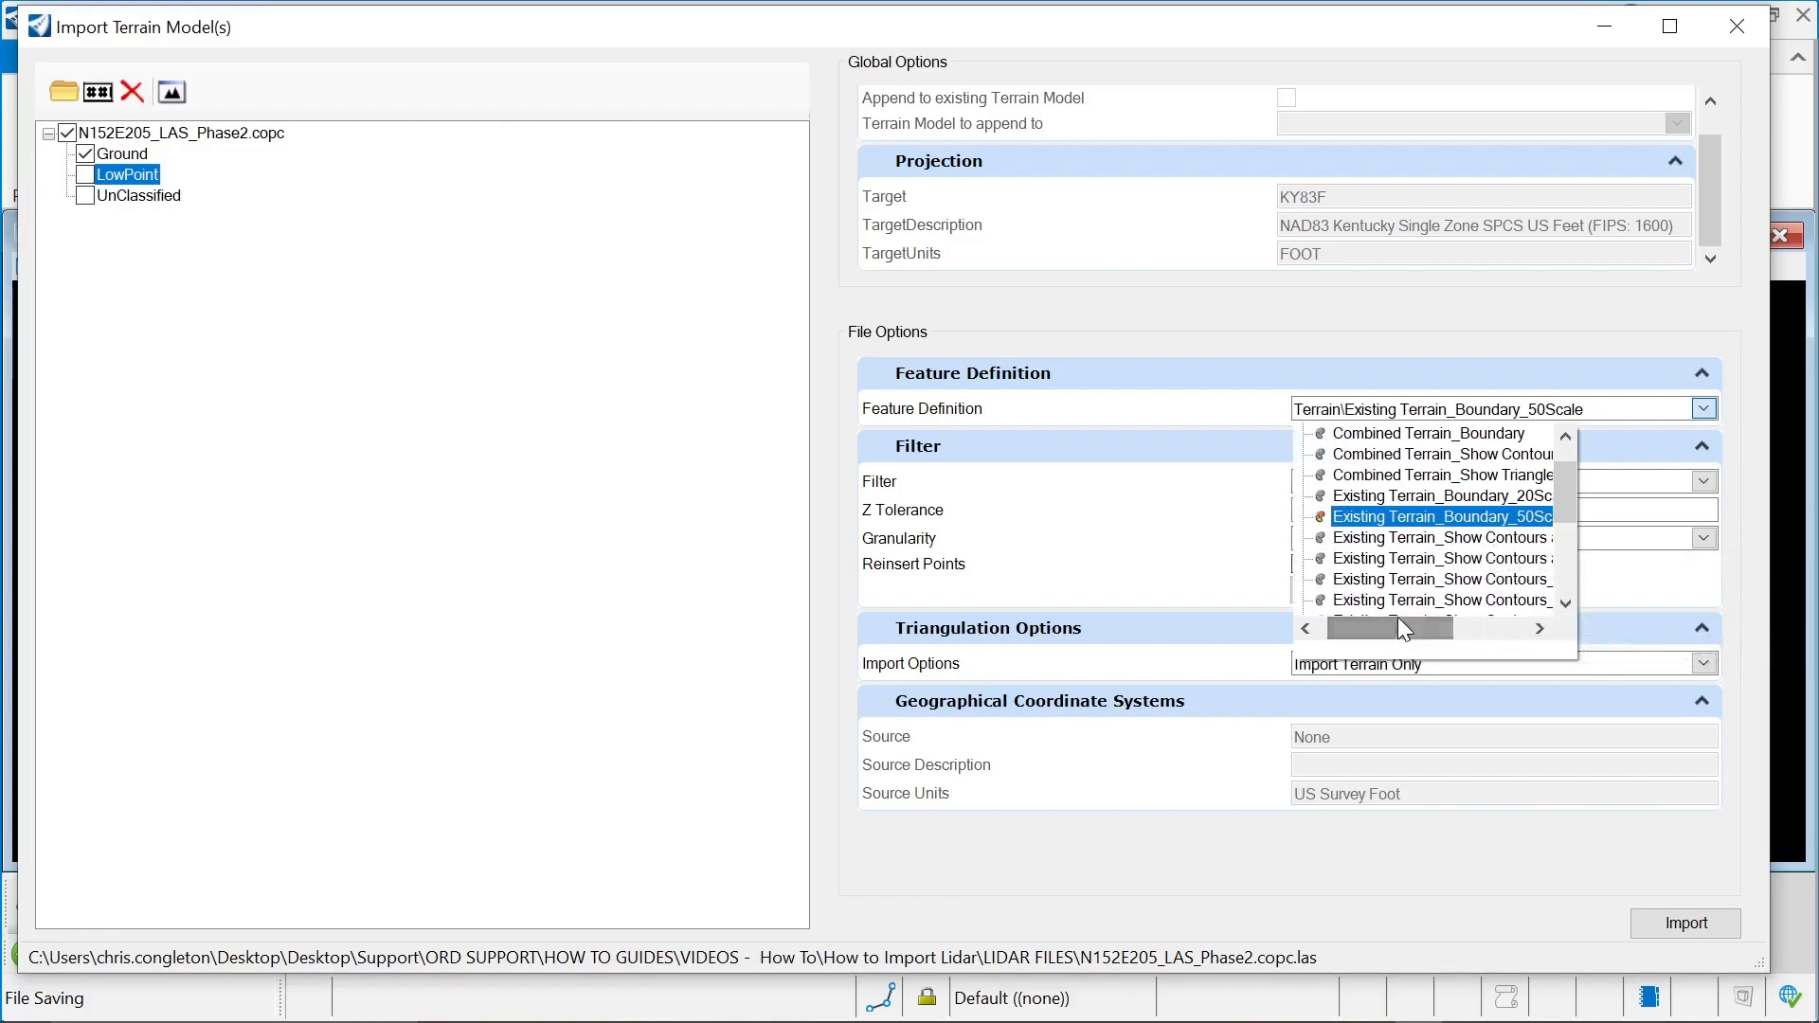
pyautogui.click(1459, 516)
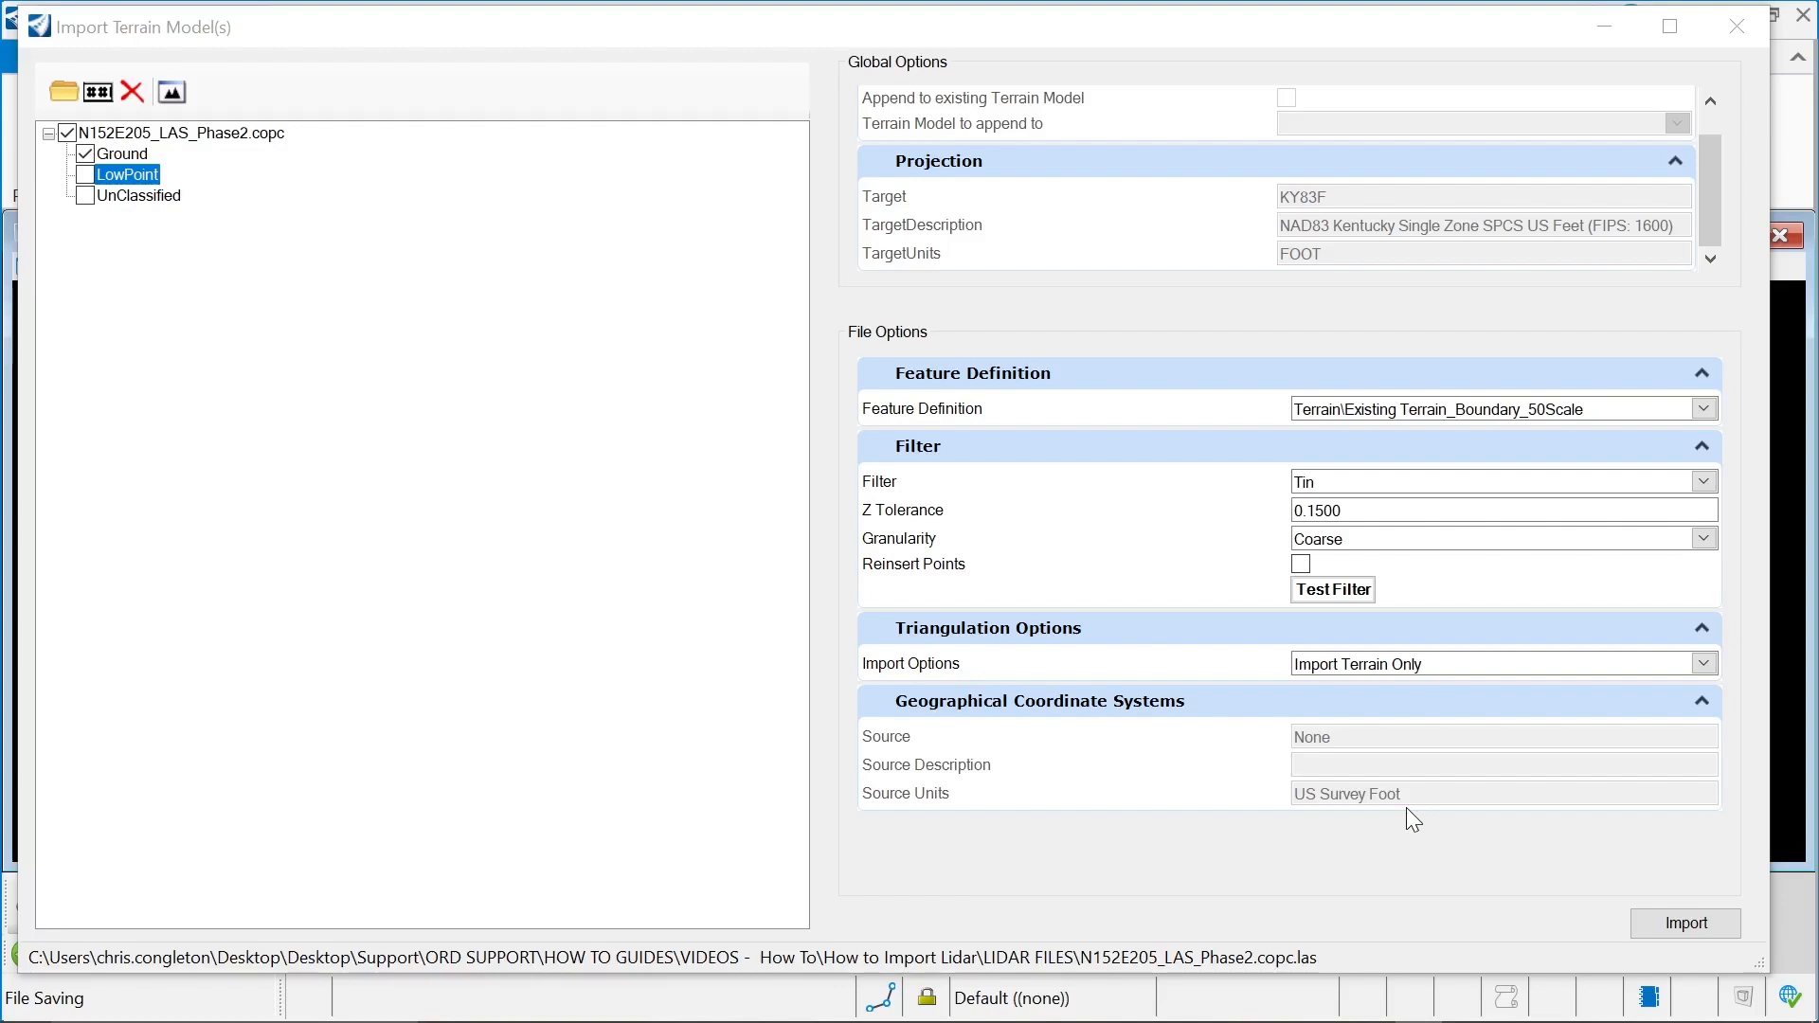
# Step: Import the ground points as a terrain model, close the import dialog and fit the terrain in the view
pyautogui.click(1657, 925)
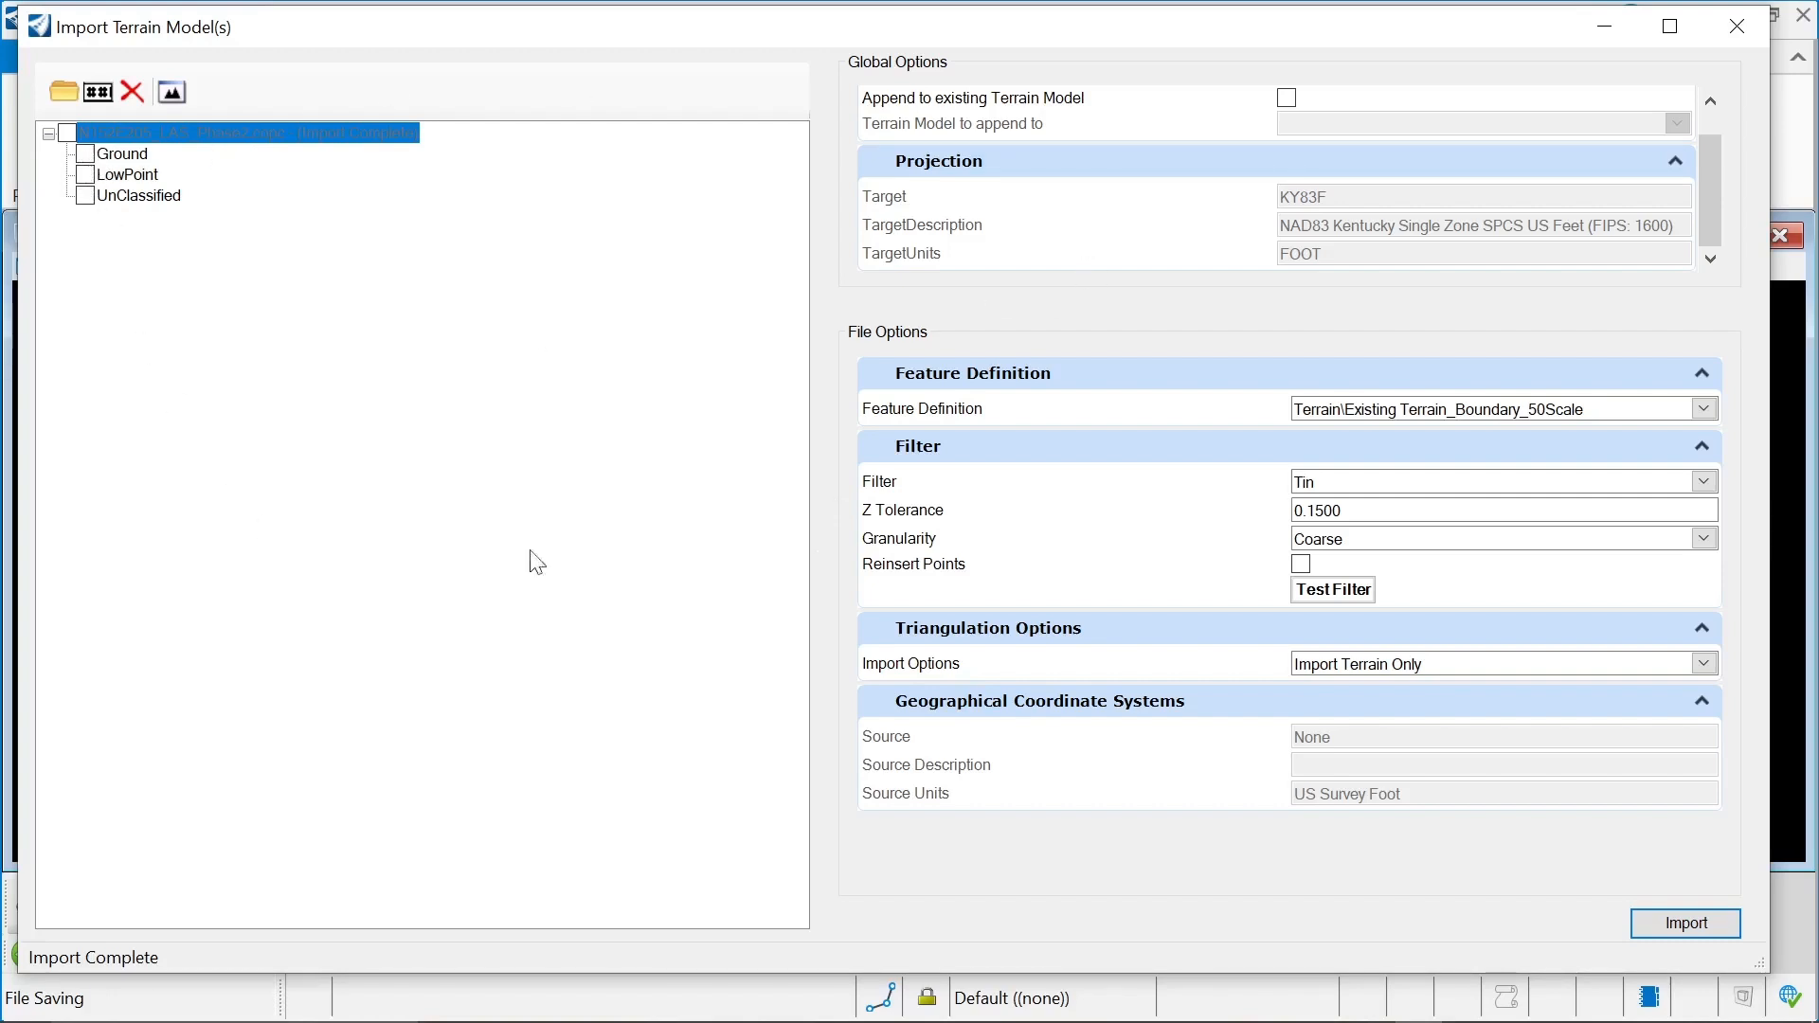
pyautogui.click(1742, 23)
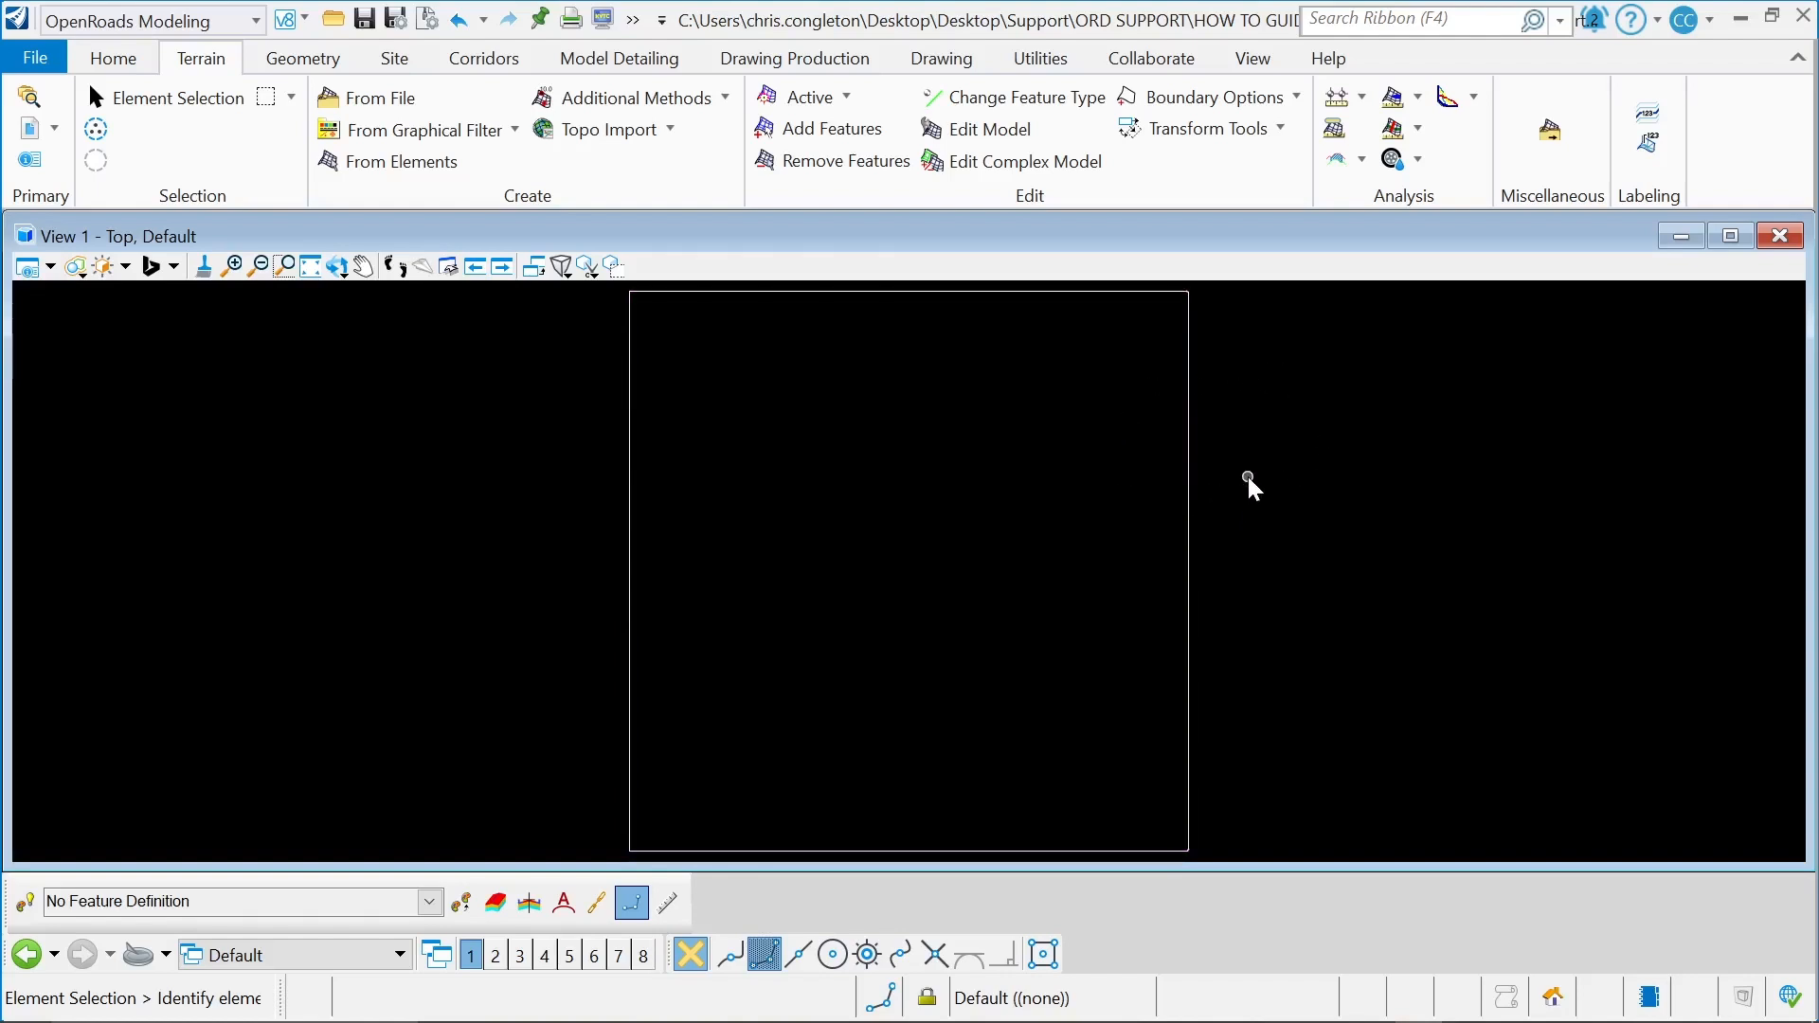
pyautogui.click(308, 272)
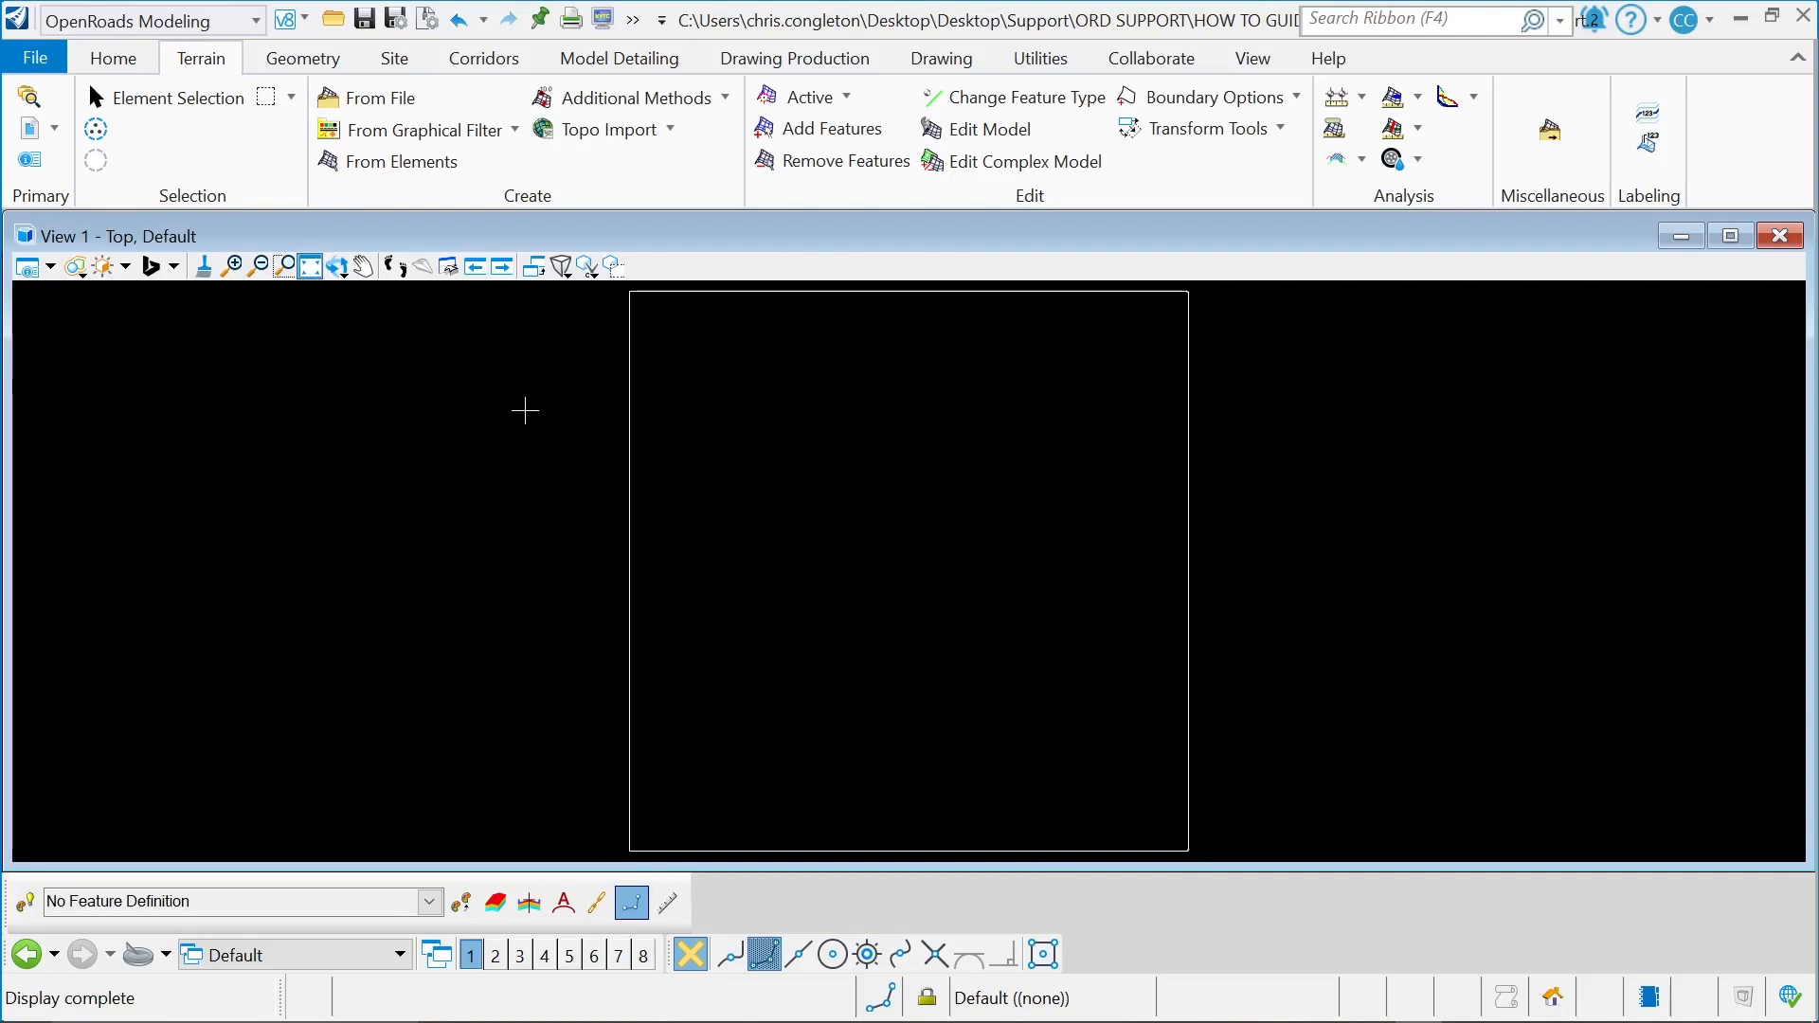
# Step: Select the imported terrain by its boundary and set it as the active terrain model
pyautogui.click(151, 97)
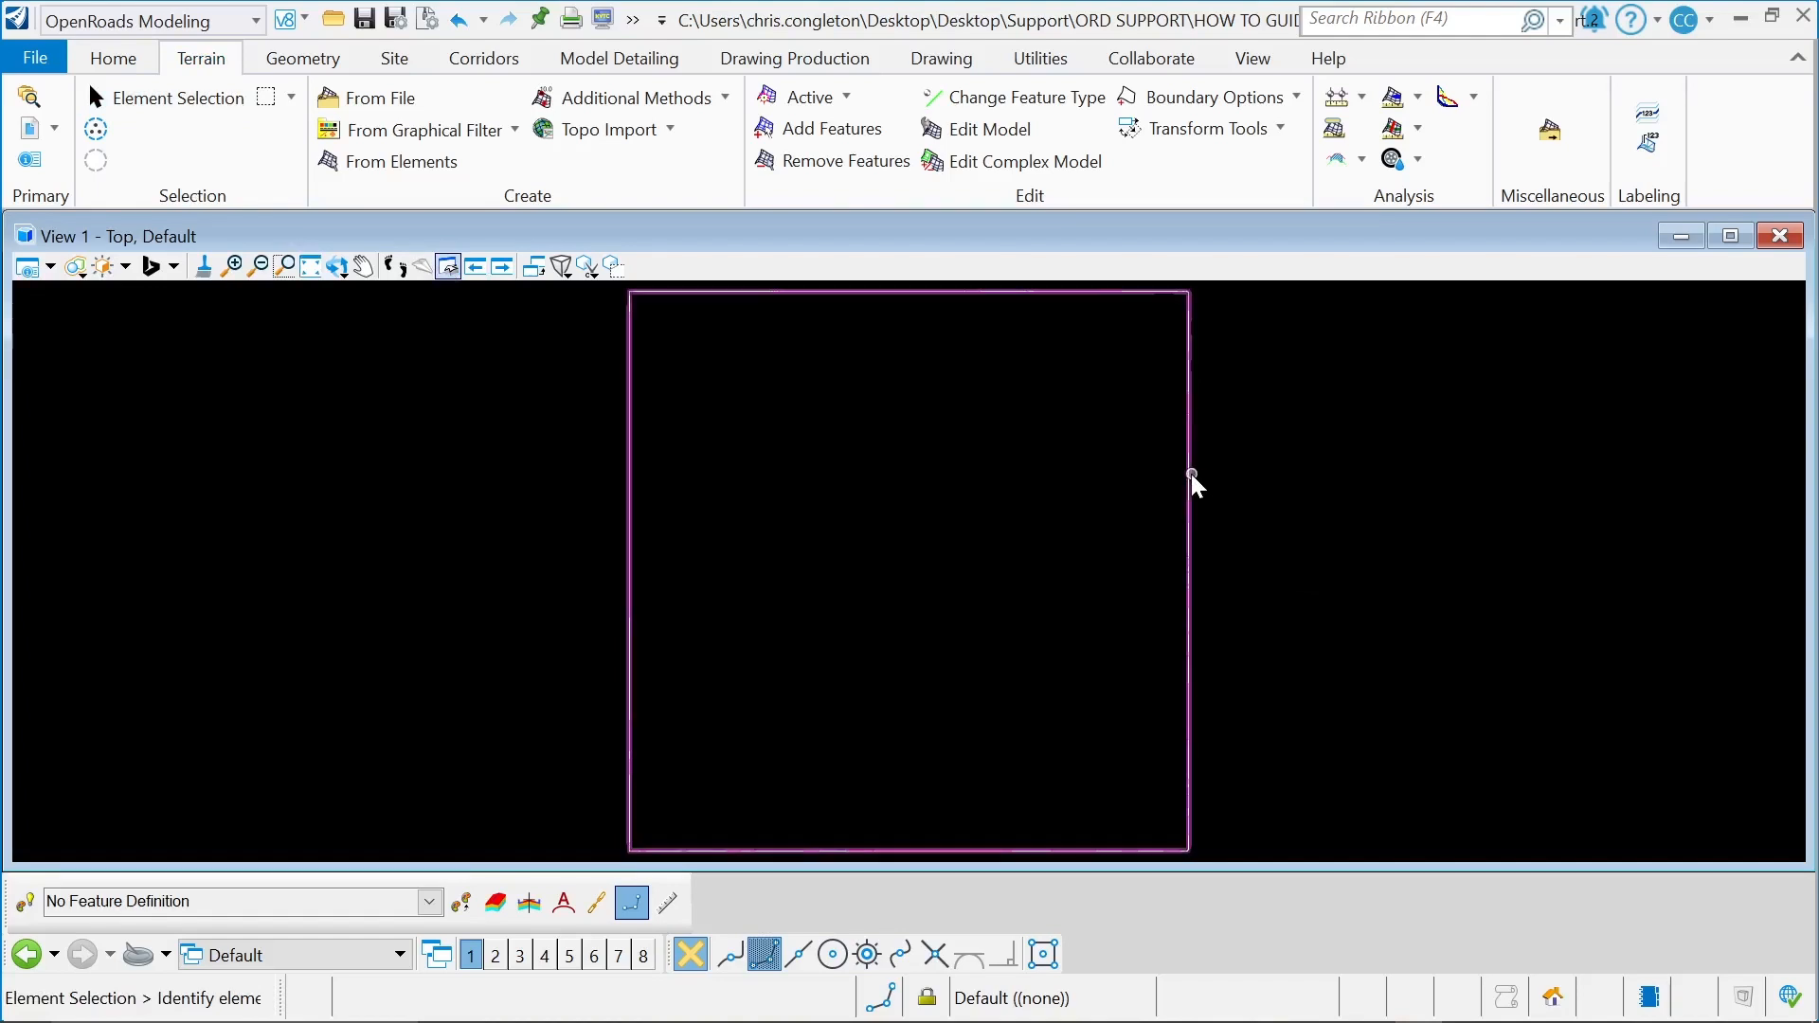
pyautogui.moveTo(1190, 474)
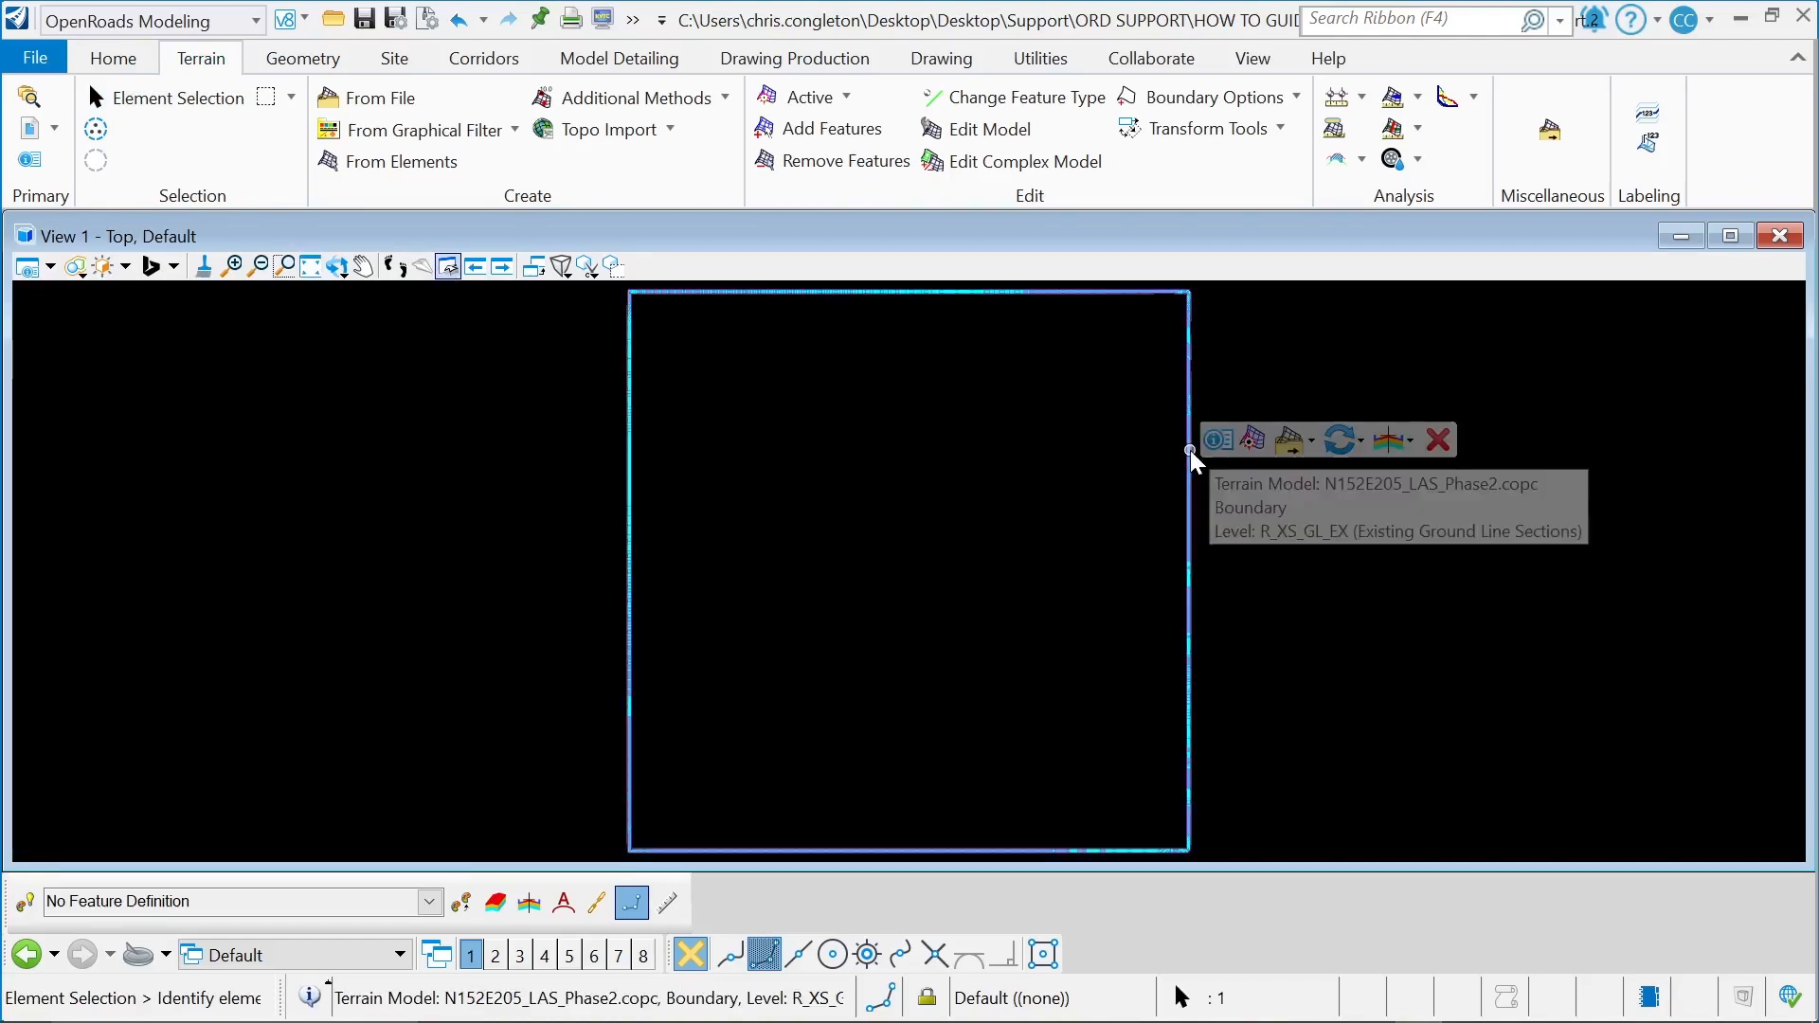
pyautogui.click(1259, 441)
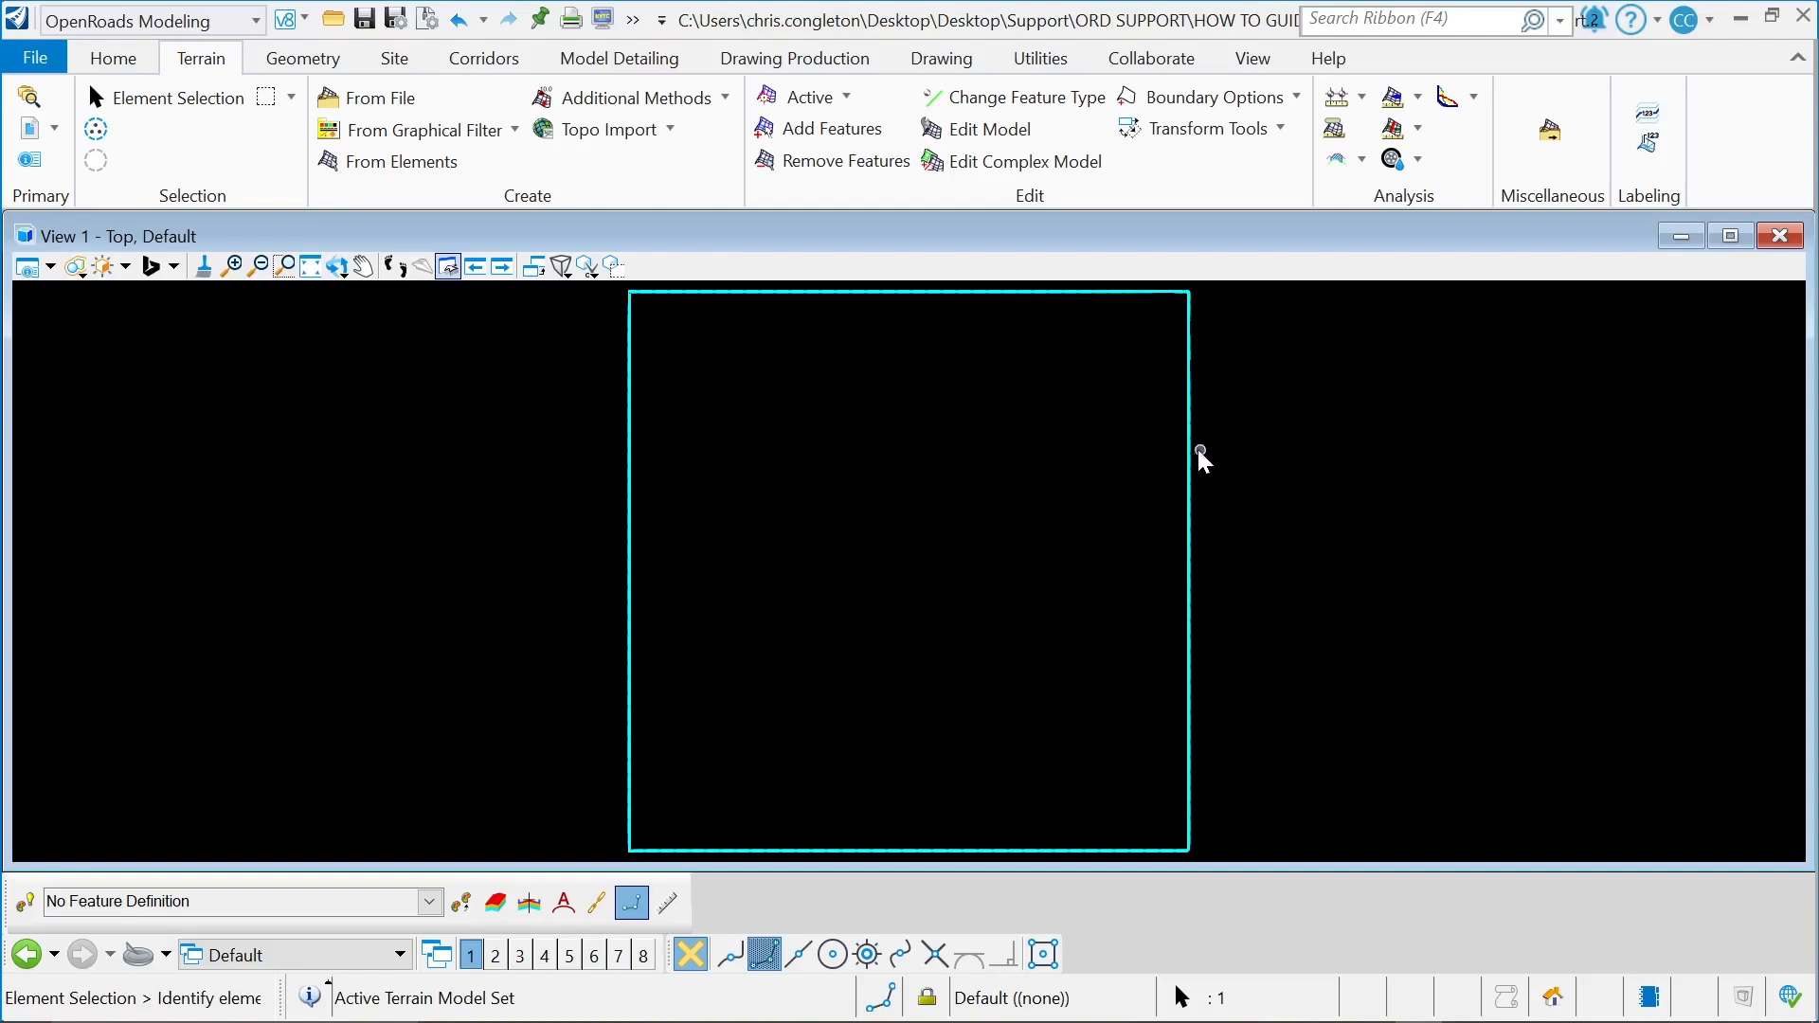
# Step: Turn on the major contours in the terrain model's quick properties
pyautogui.moveTo(1188, 447)
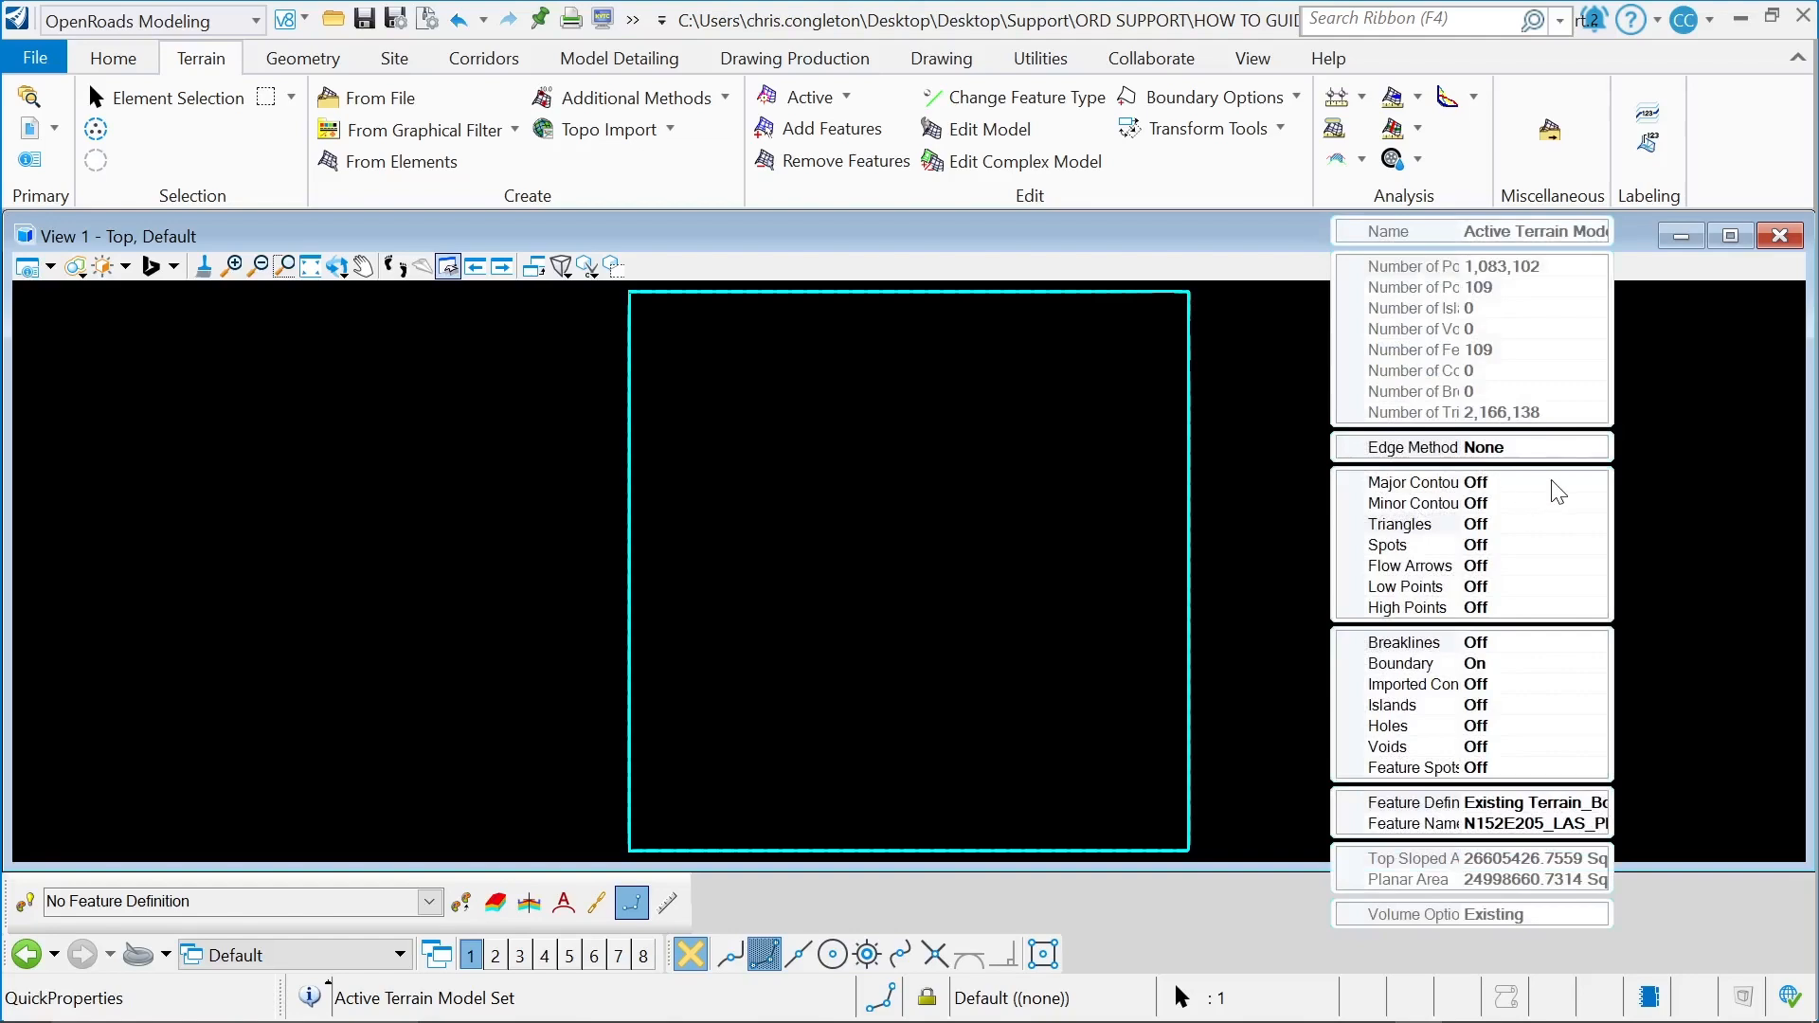
pyautogui.click(1550, 484)
pyautogui.click(1594, 484)
pyautogui.click(1497, 503)
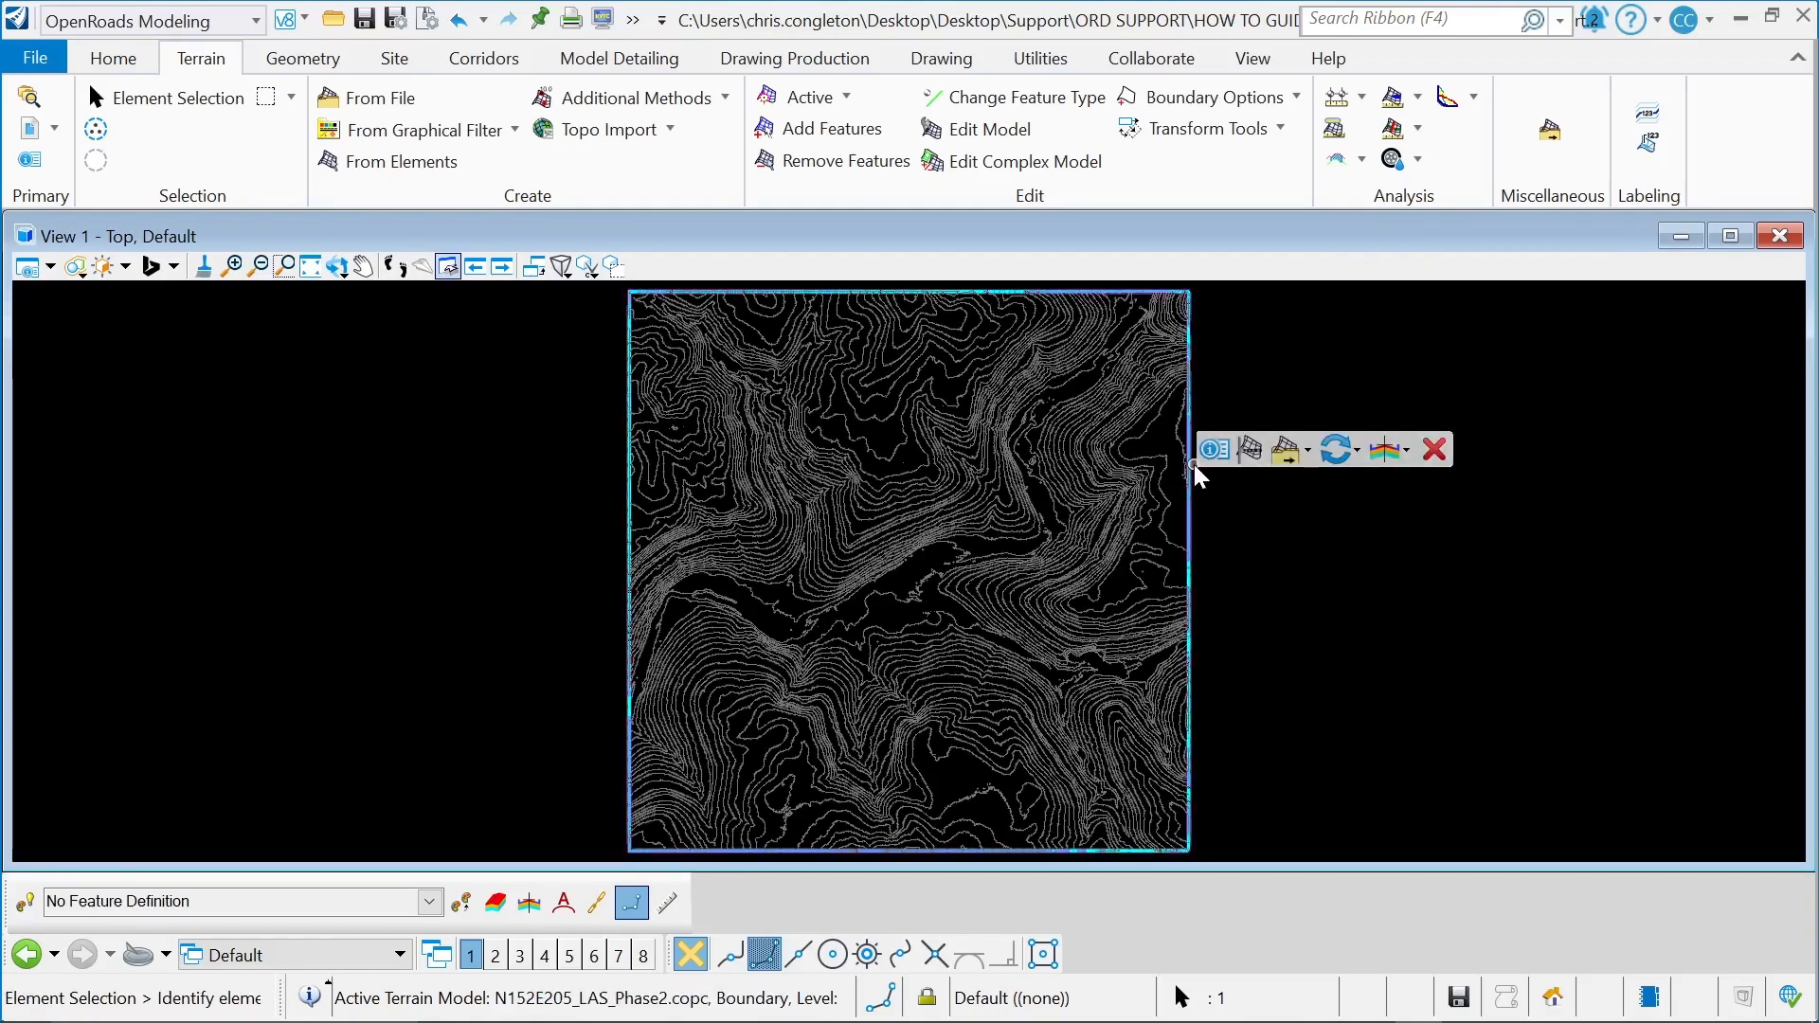
# Step: Turn on the terrain model's minor contours as well
pyautogui.click(1212, 451)
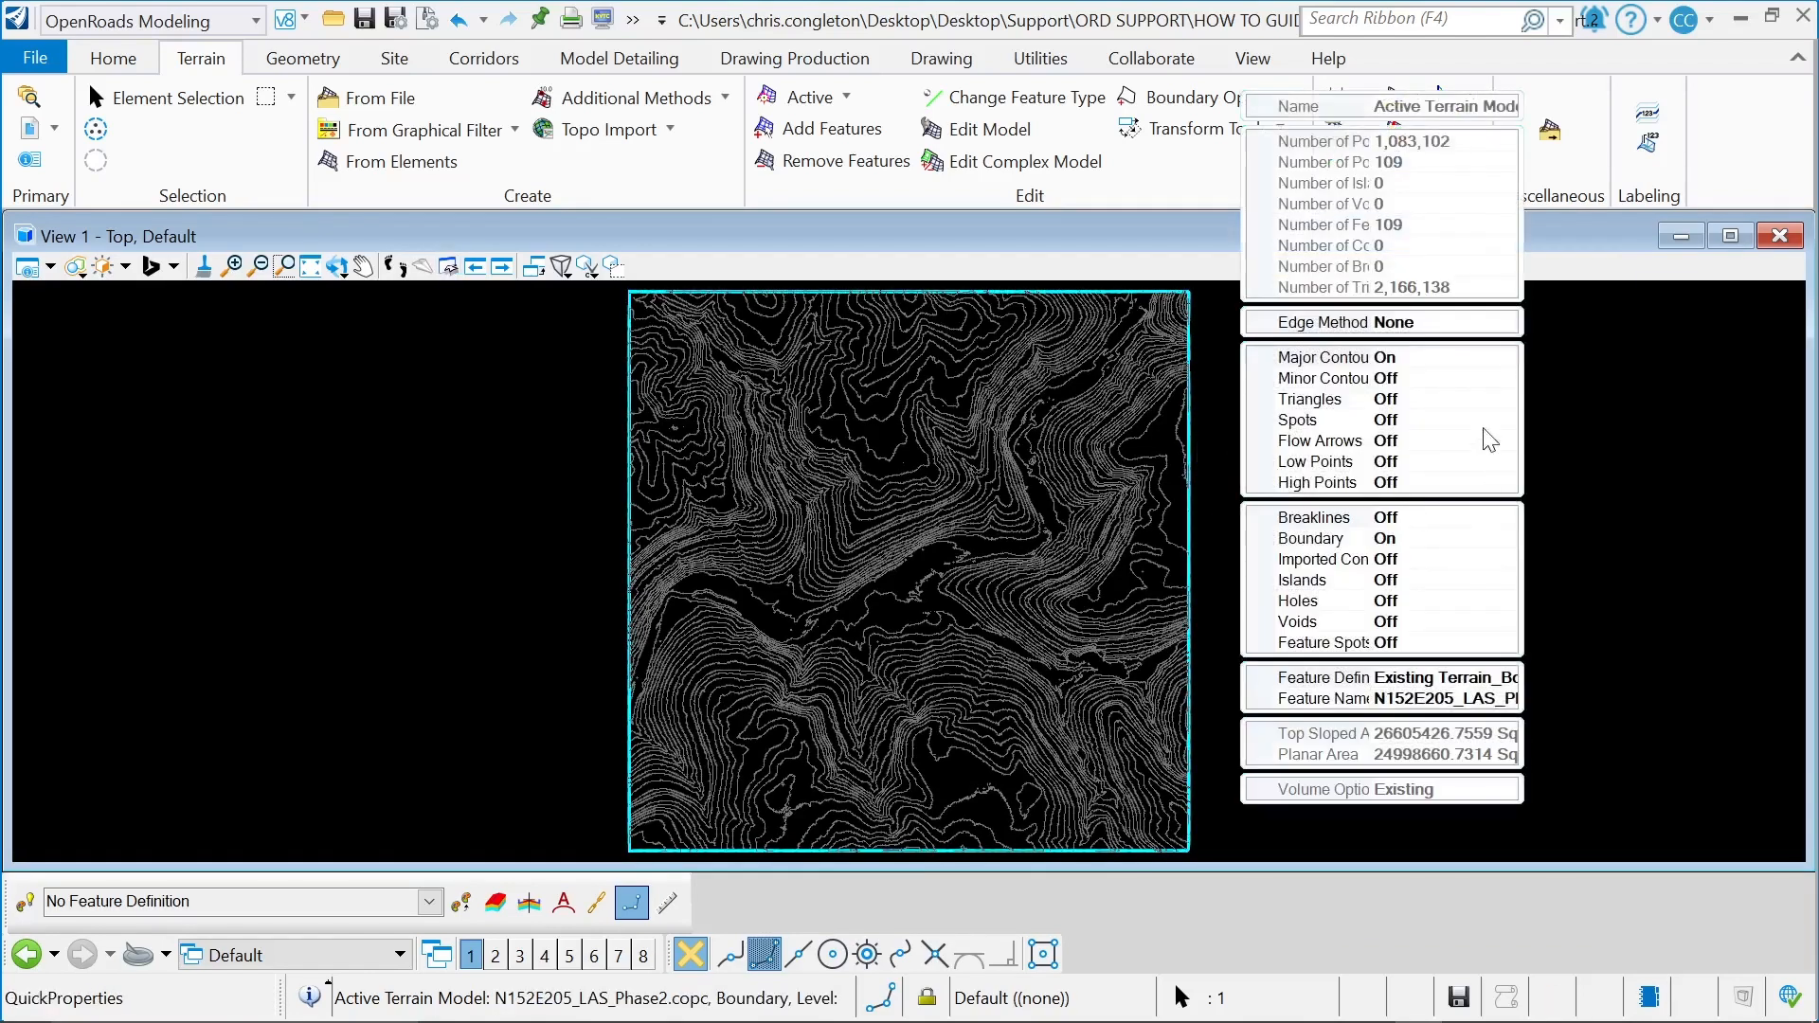
pyautogui.click(1486, 379)
pyautogui.click(1504, 379)
pyautogui.click(1417, 422)
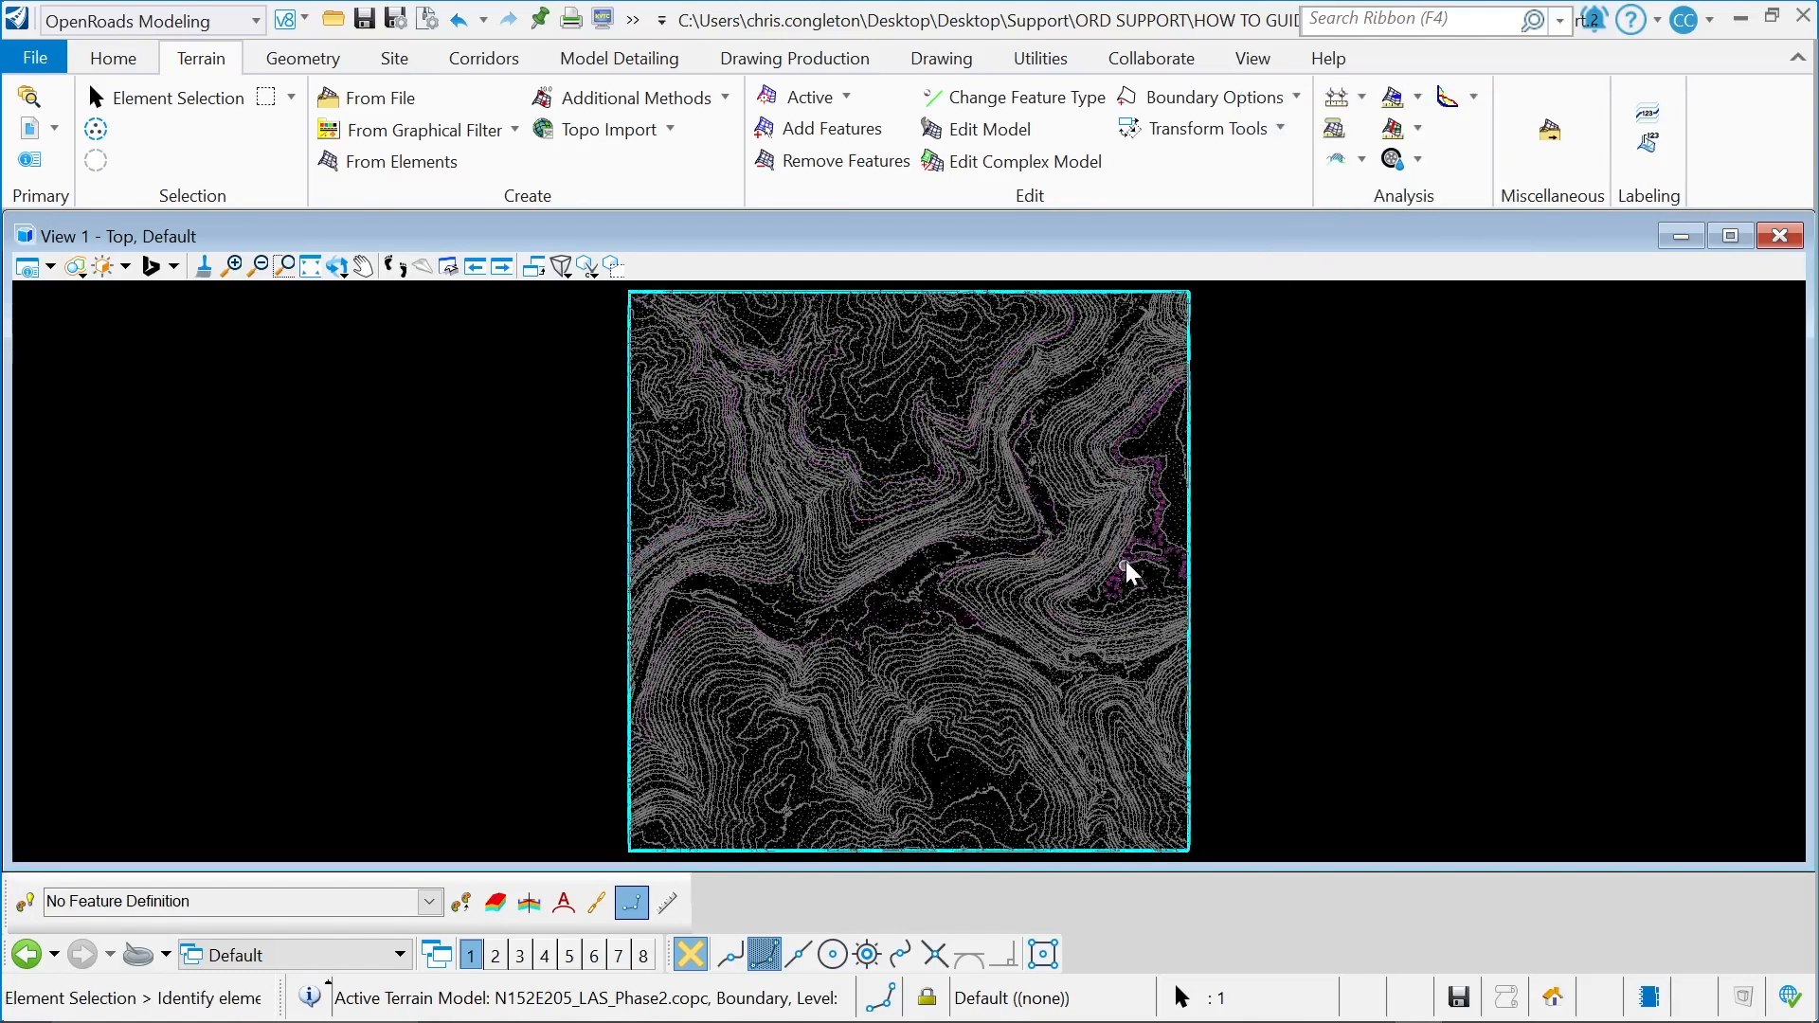
# Step: Turn off both the major and minor contours of the terrain model
pyautogui.click(1192, 454)
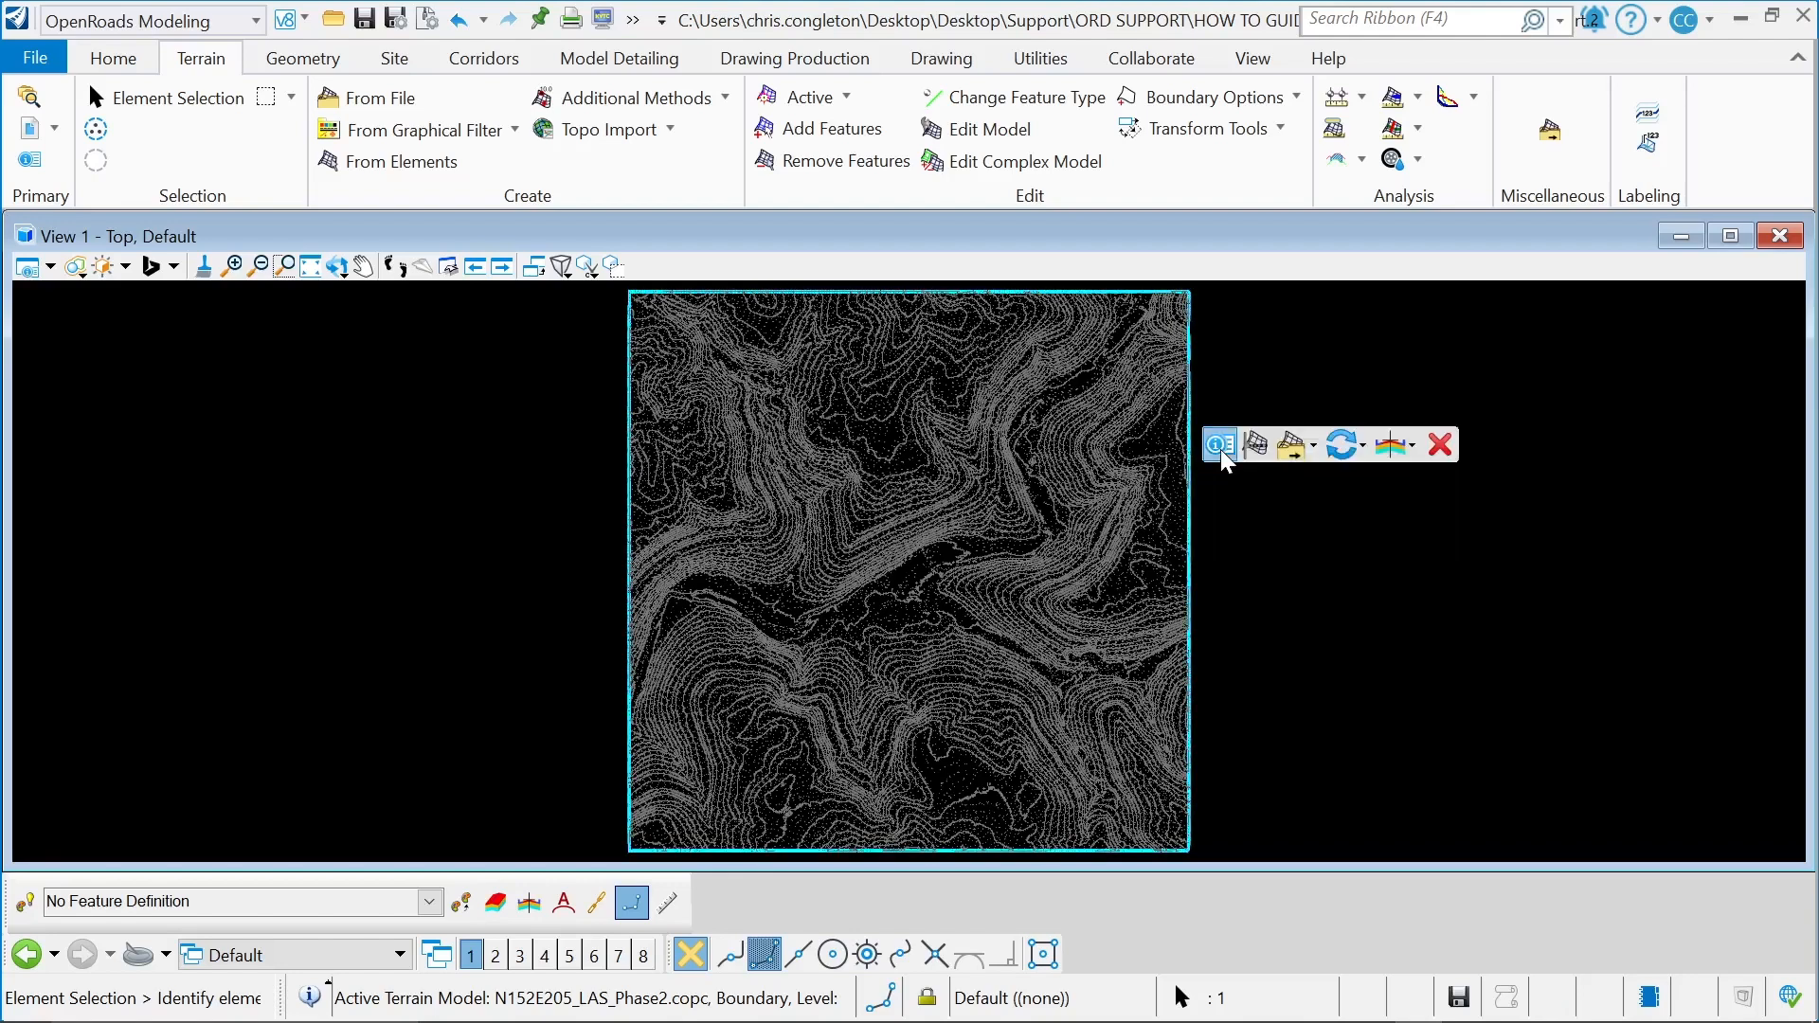
pyautogui.click(1697, 355)
pyautogui.click(1711, 353)
pyautogui.click(1653, 391)
pyautogui.click(1658, 376)
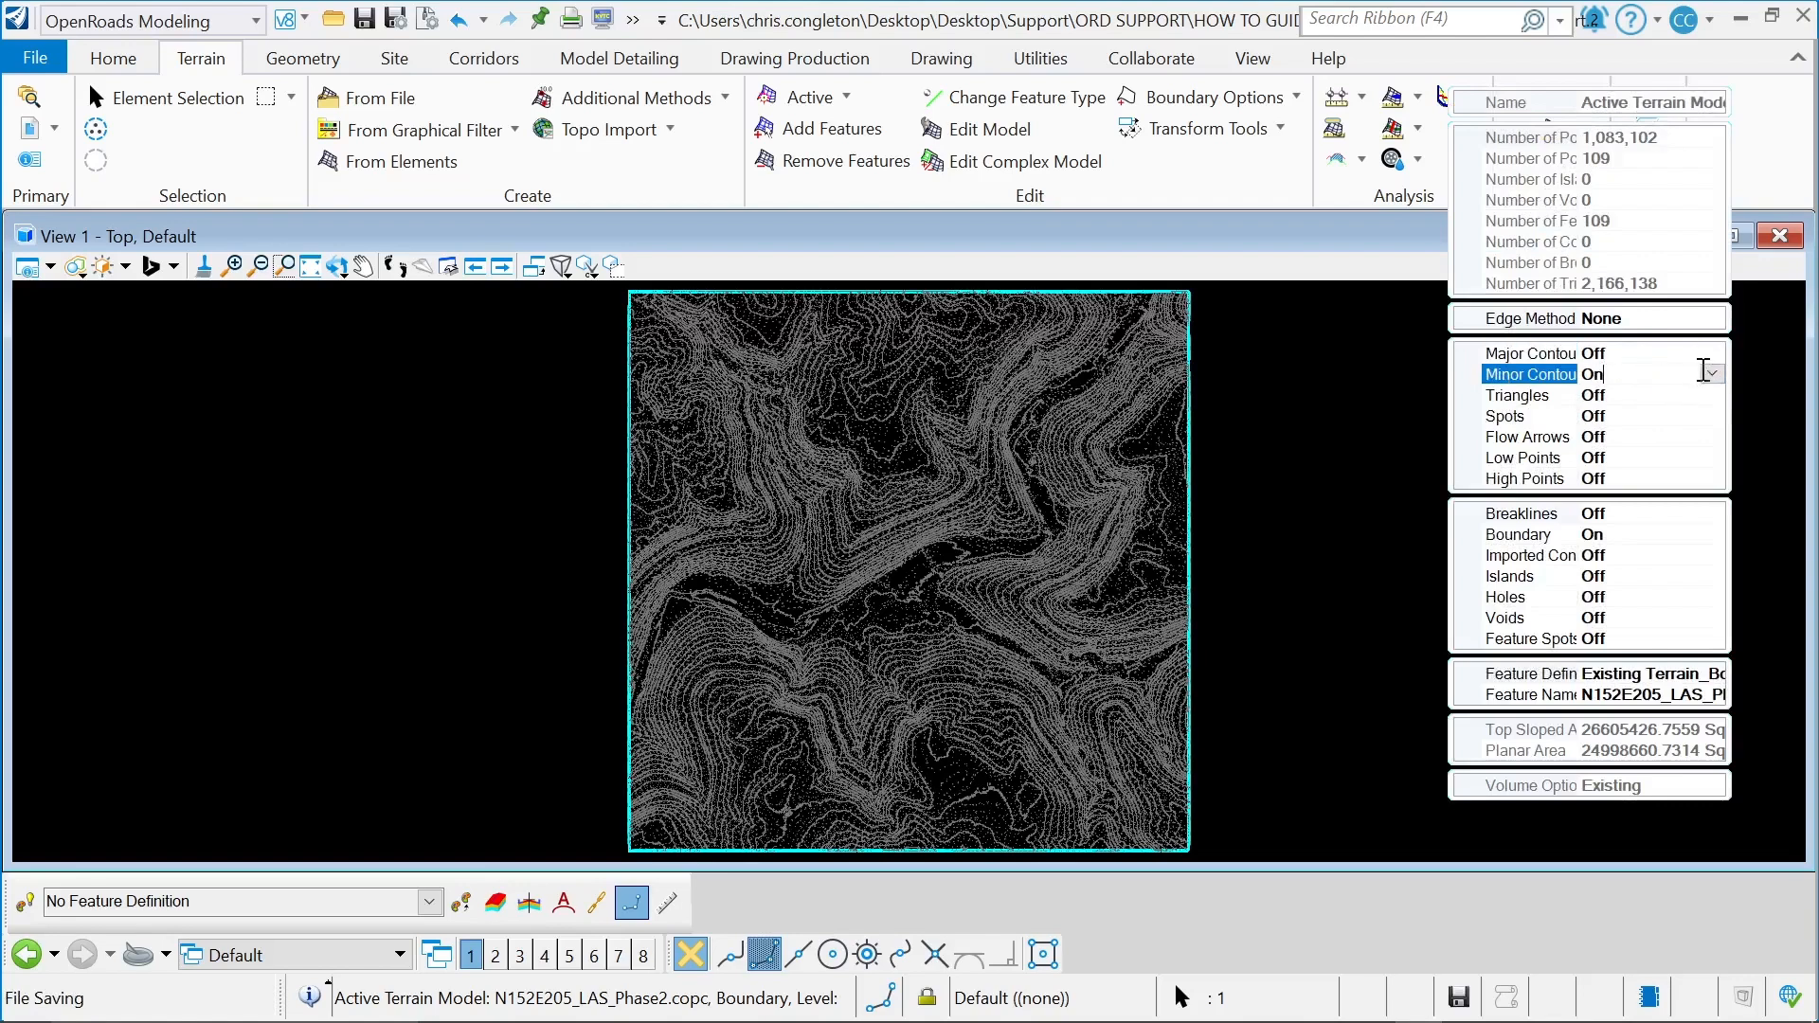
pyautogui.click(1713, 373)
pyautogui.click(1616, 415)
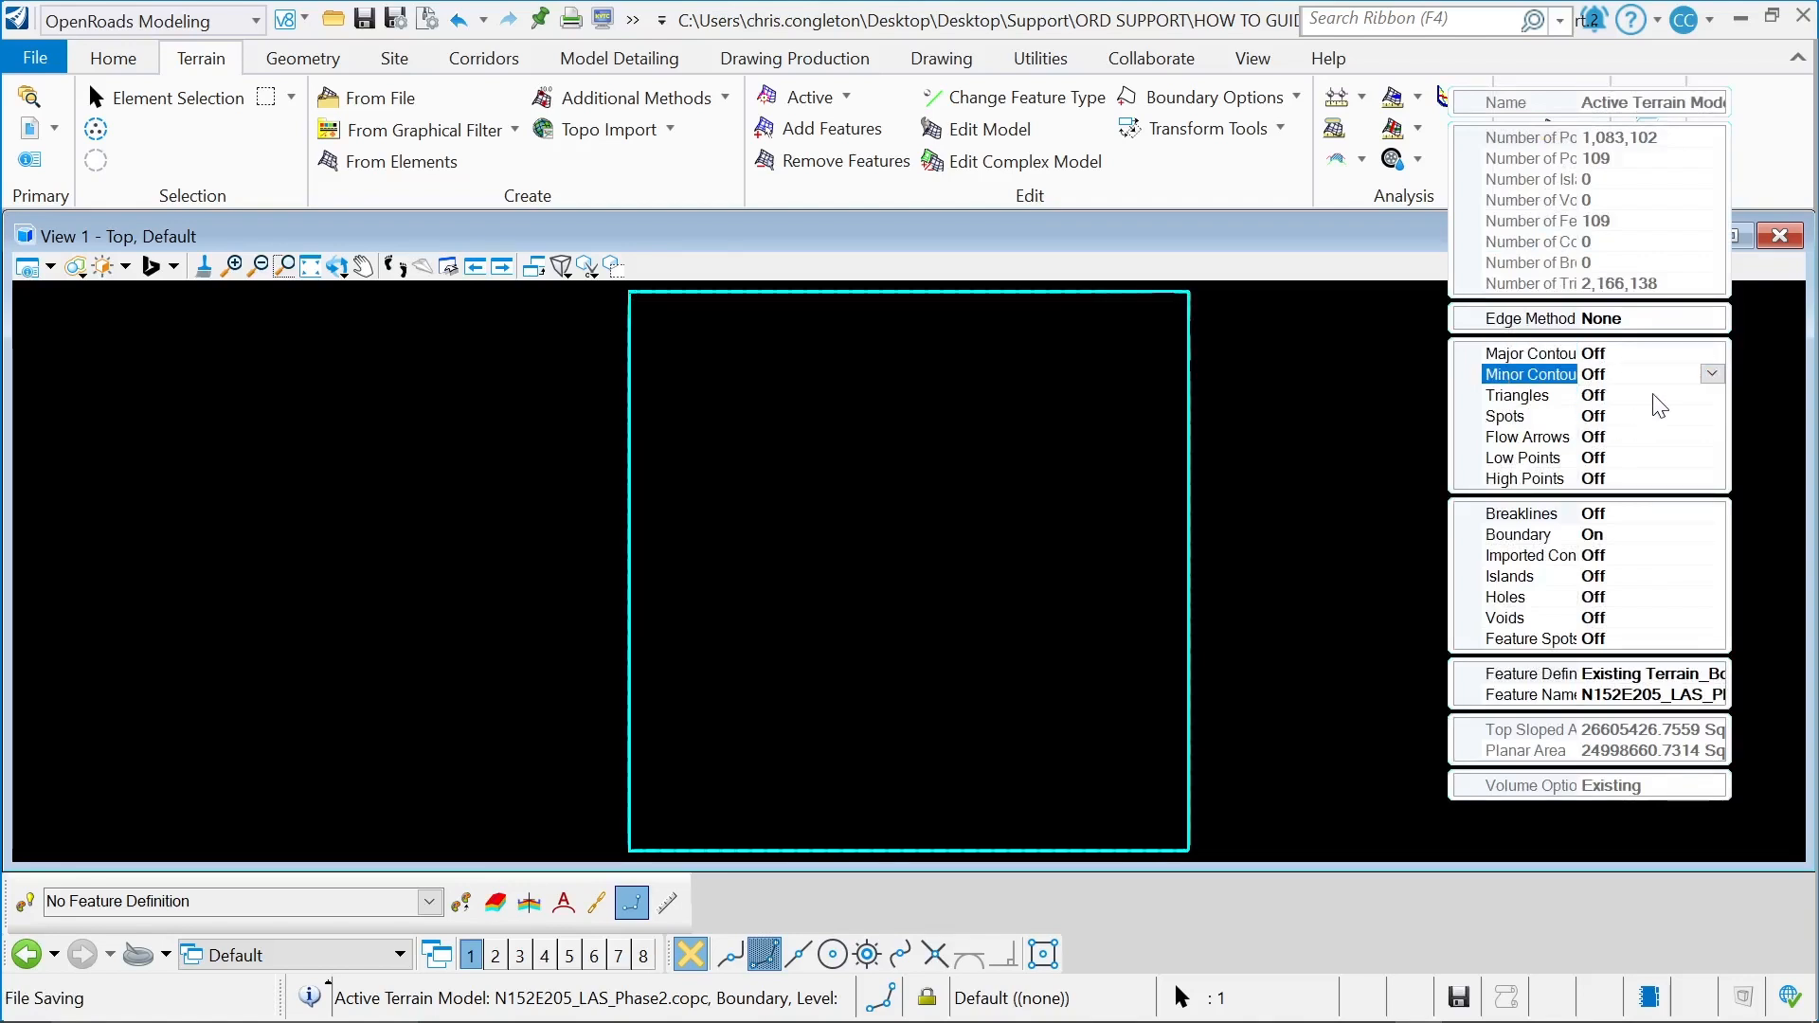
# Step: Turn on the terrain model's triangles and reselect the terrain by its boundary
pyautogui.click(1654, 395)
pyautogui.click(1713, 396)
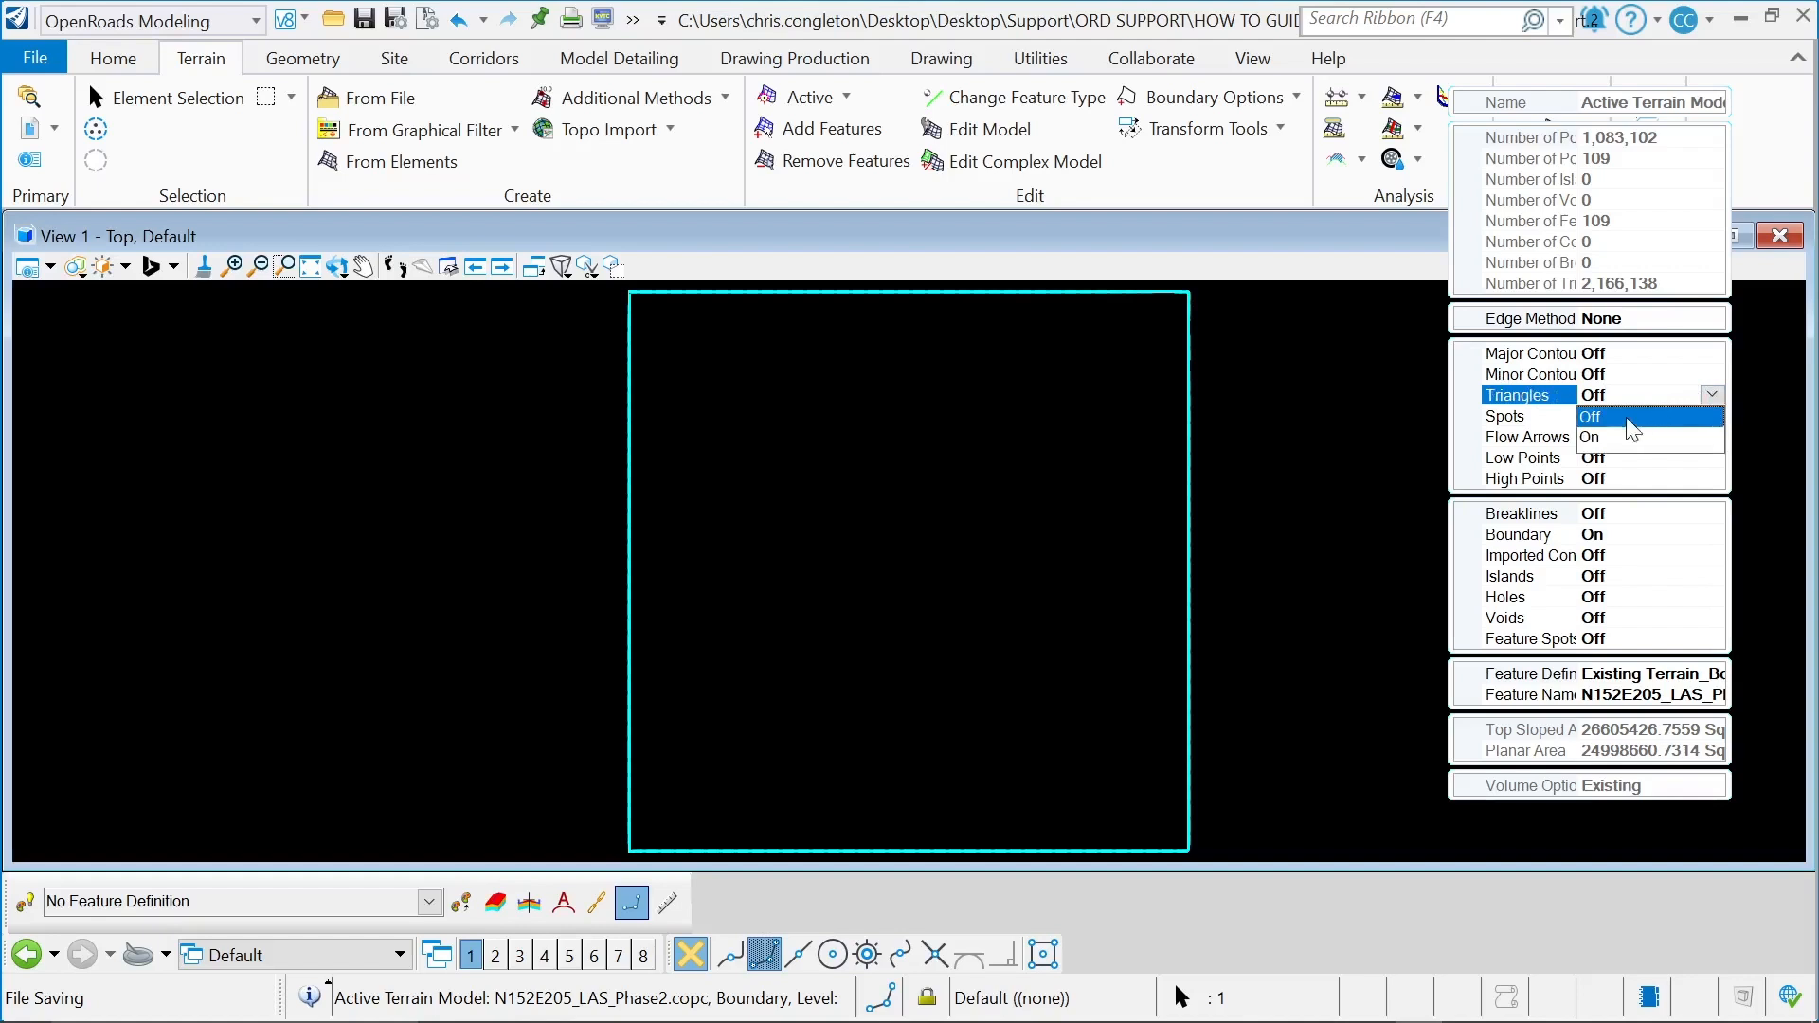
pyautogui.click(1616, 419)
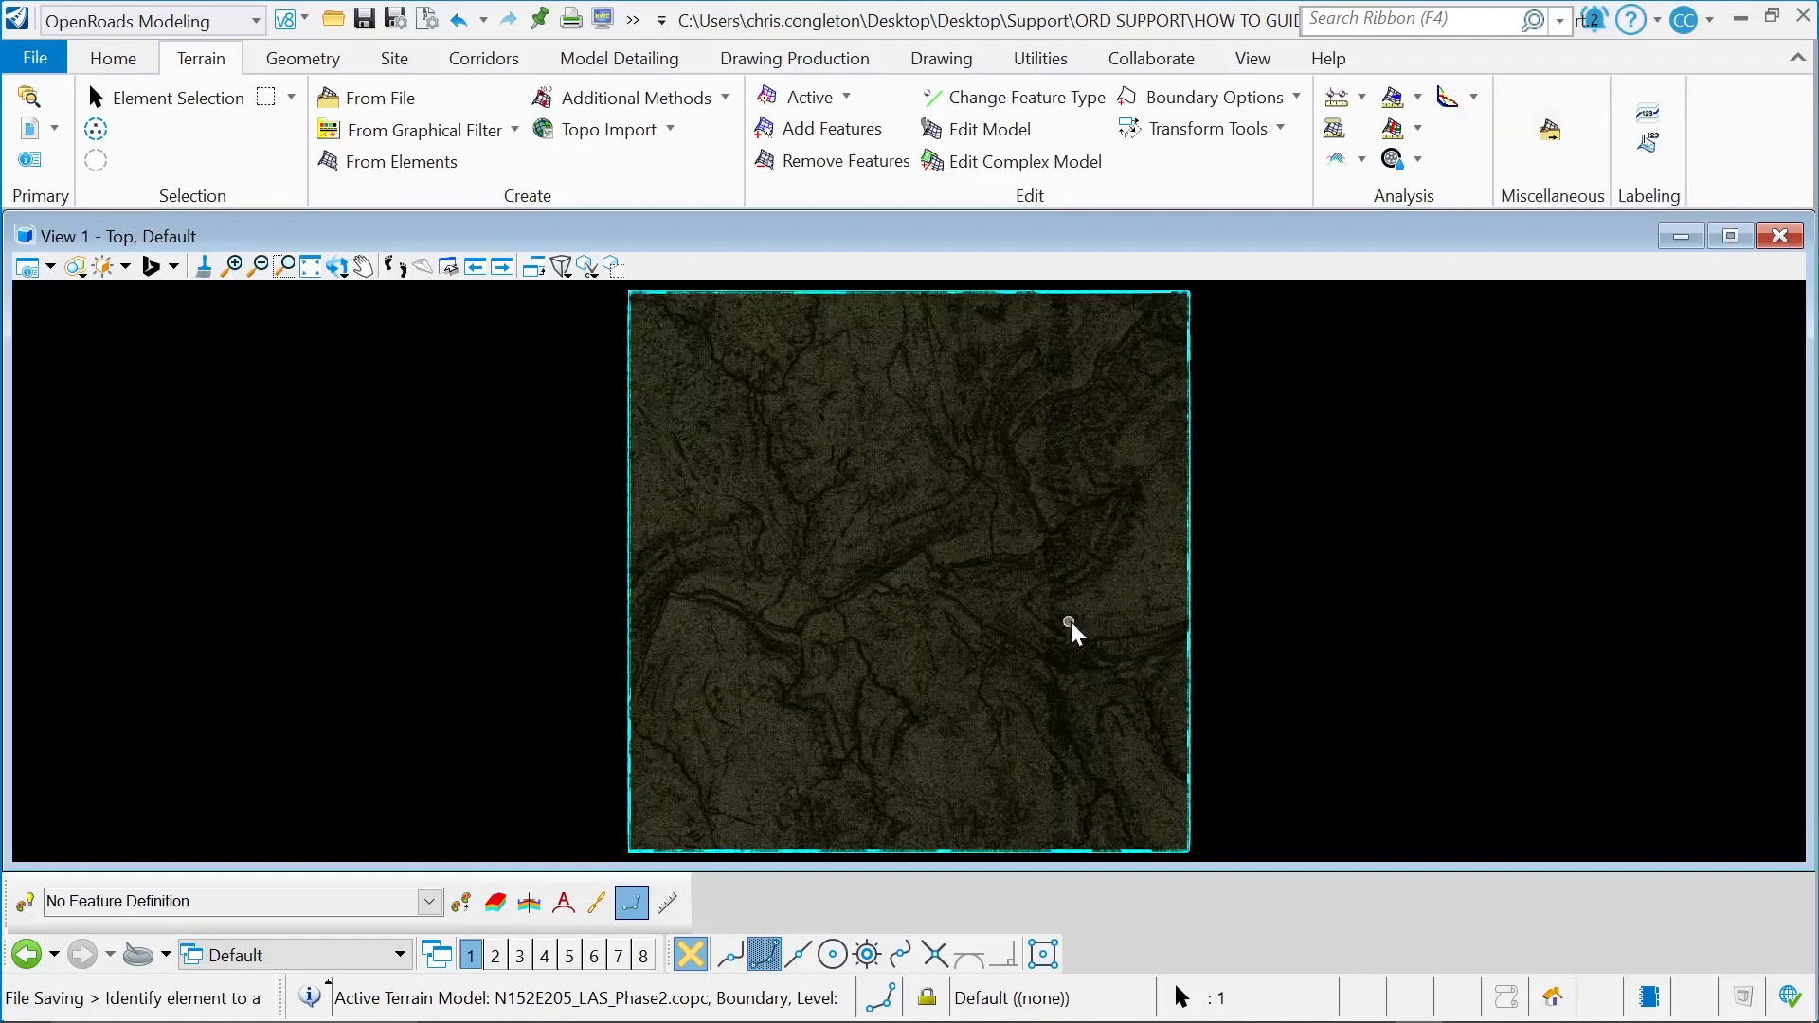
pyautogui.click(1193, 475)
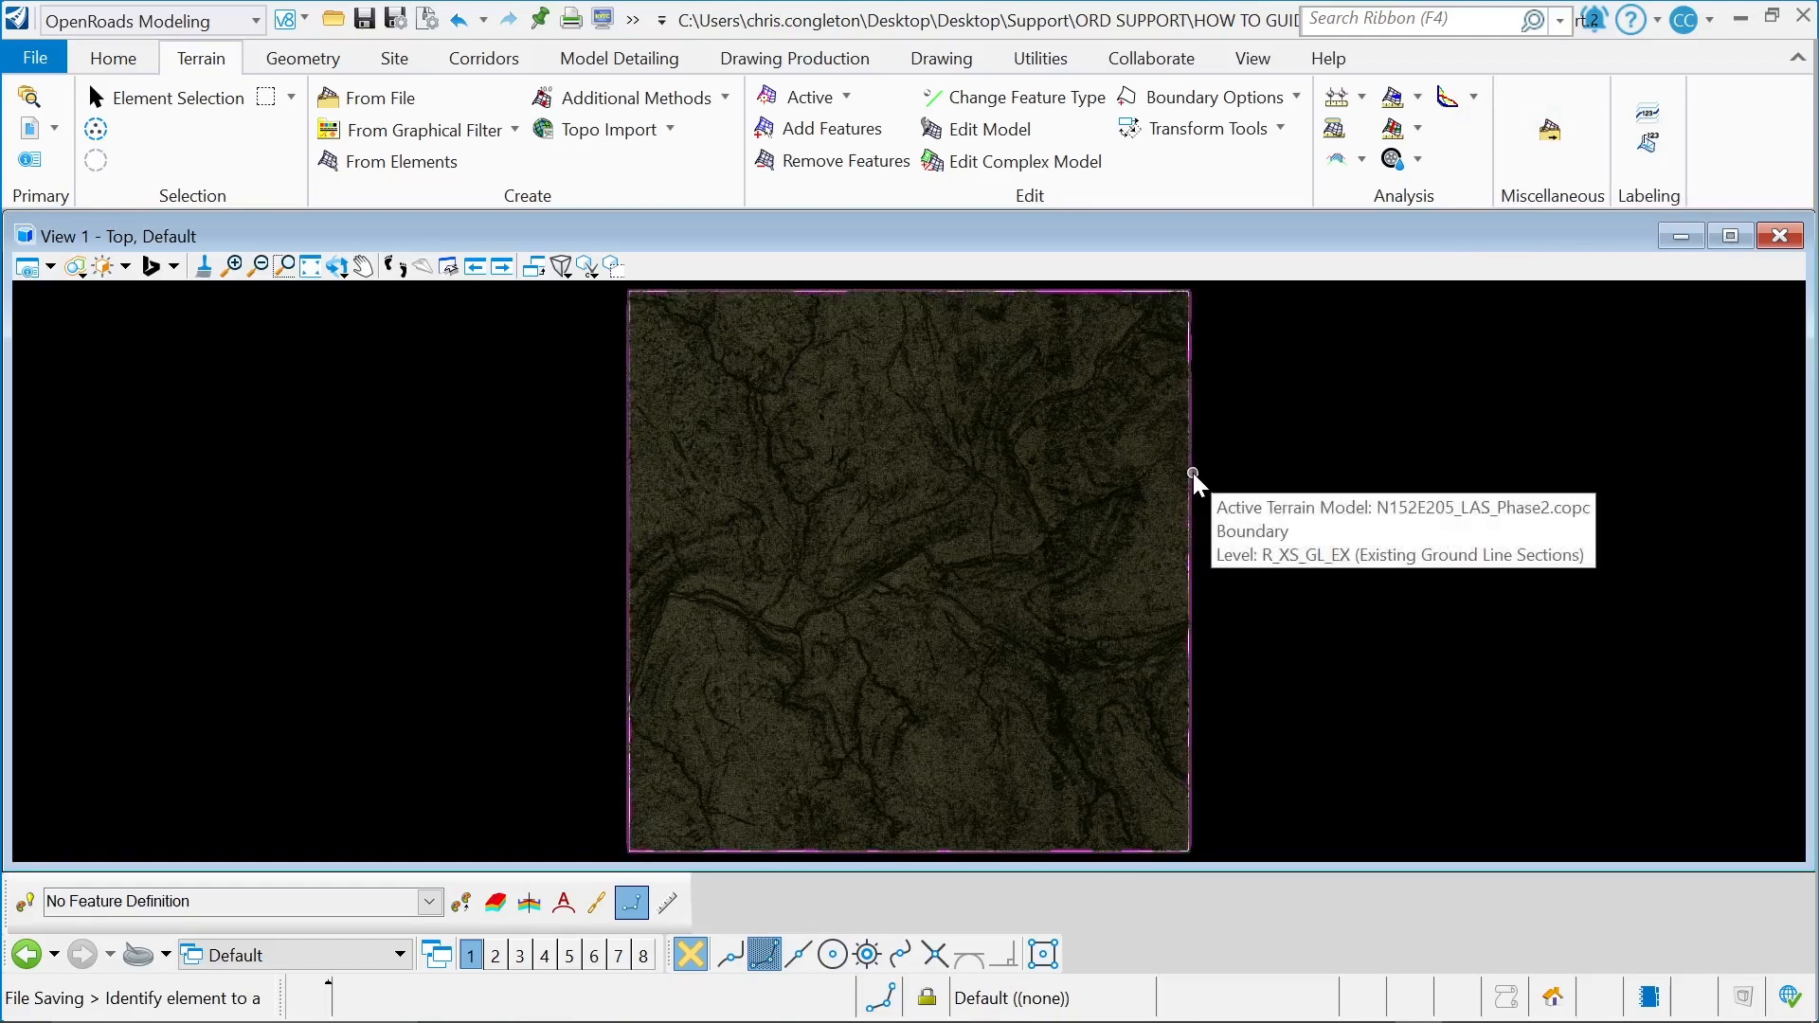
pyautogui.click(1192, 474)
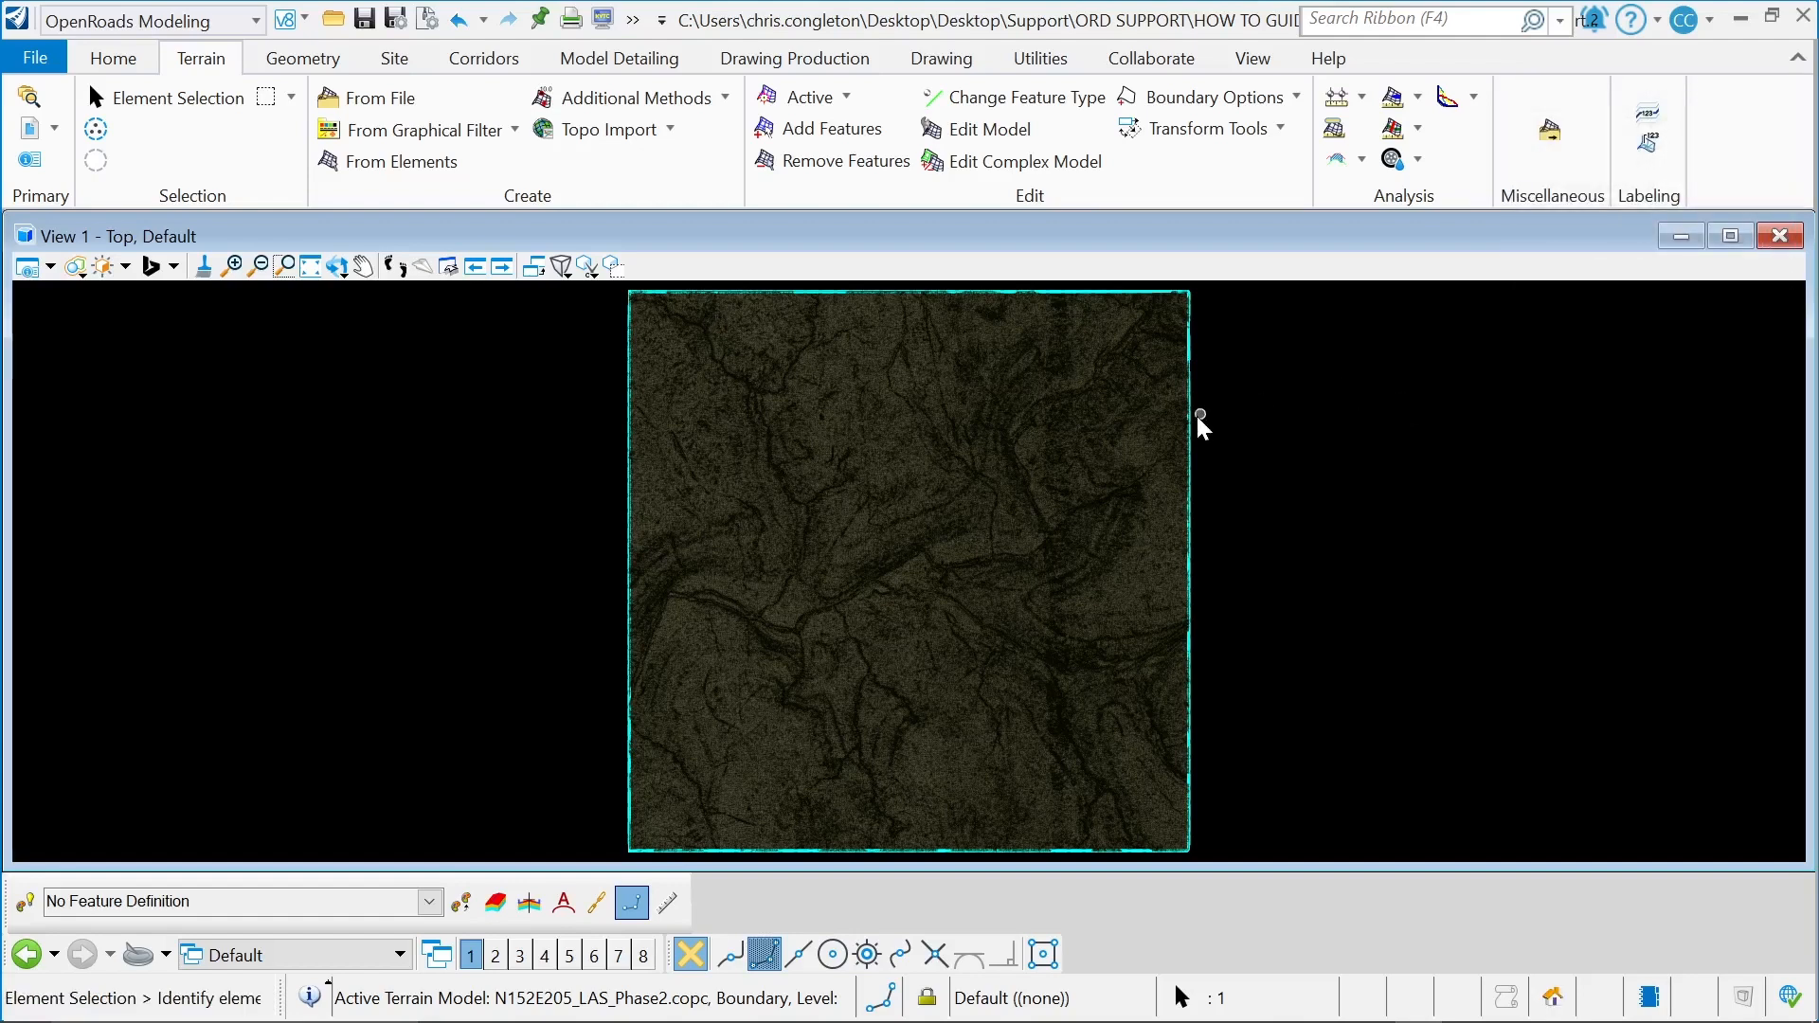
# Step: Examine the triangulated terrain's relief in 3D by rotating View 1 with the Dynamic method
pyautogui.click(339, 271)
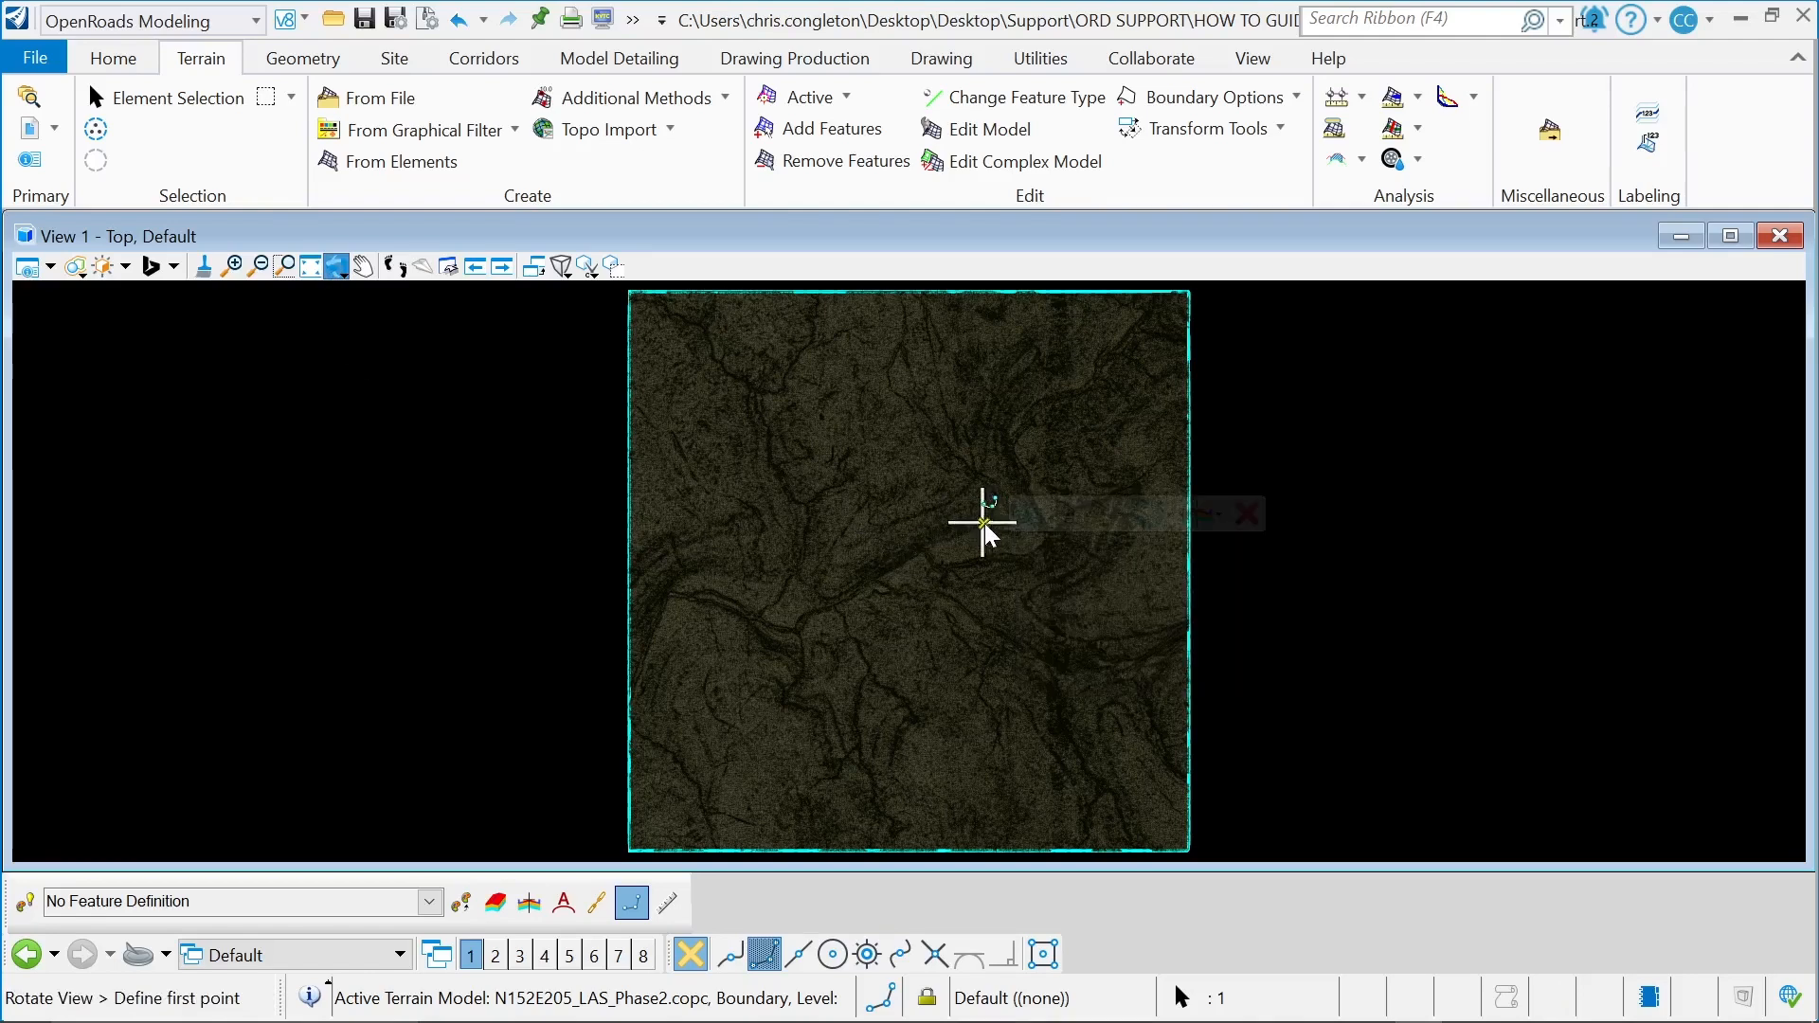
pyautogui.moveTo(985, 523)
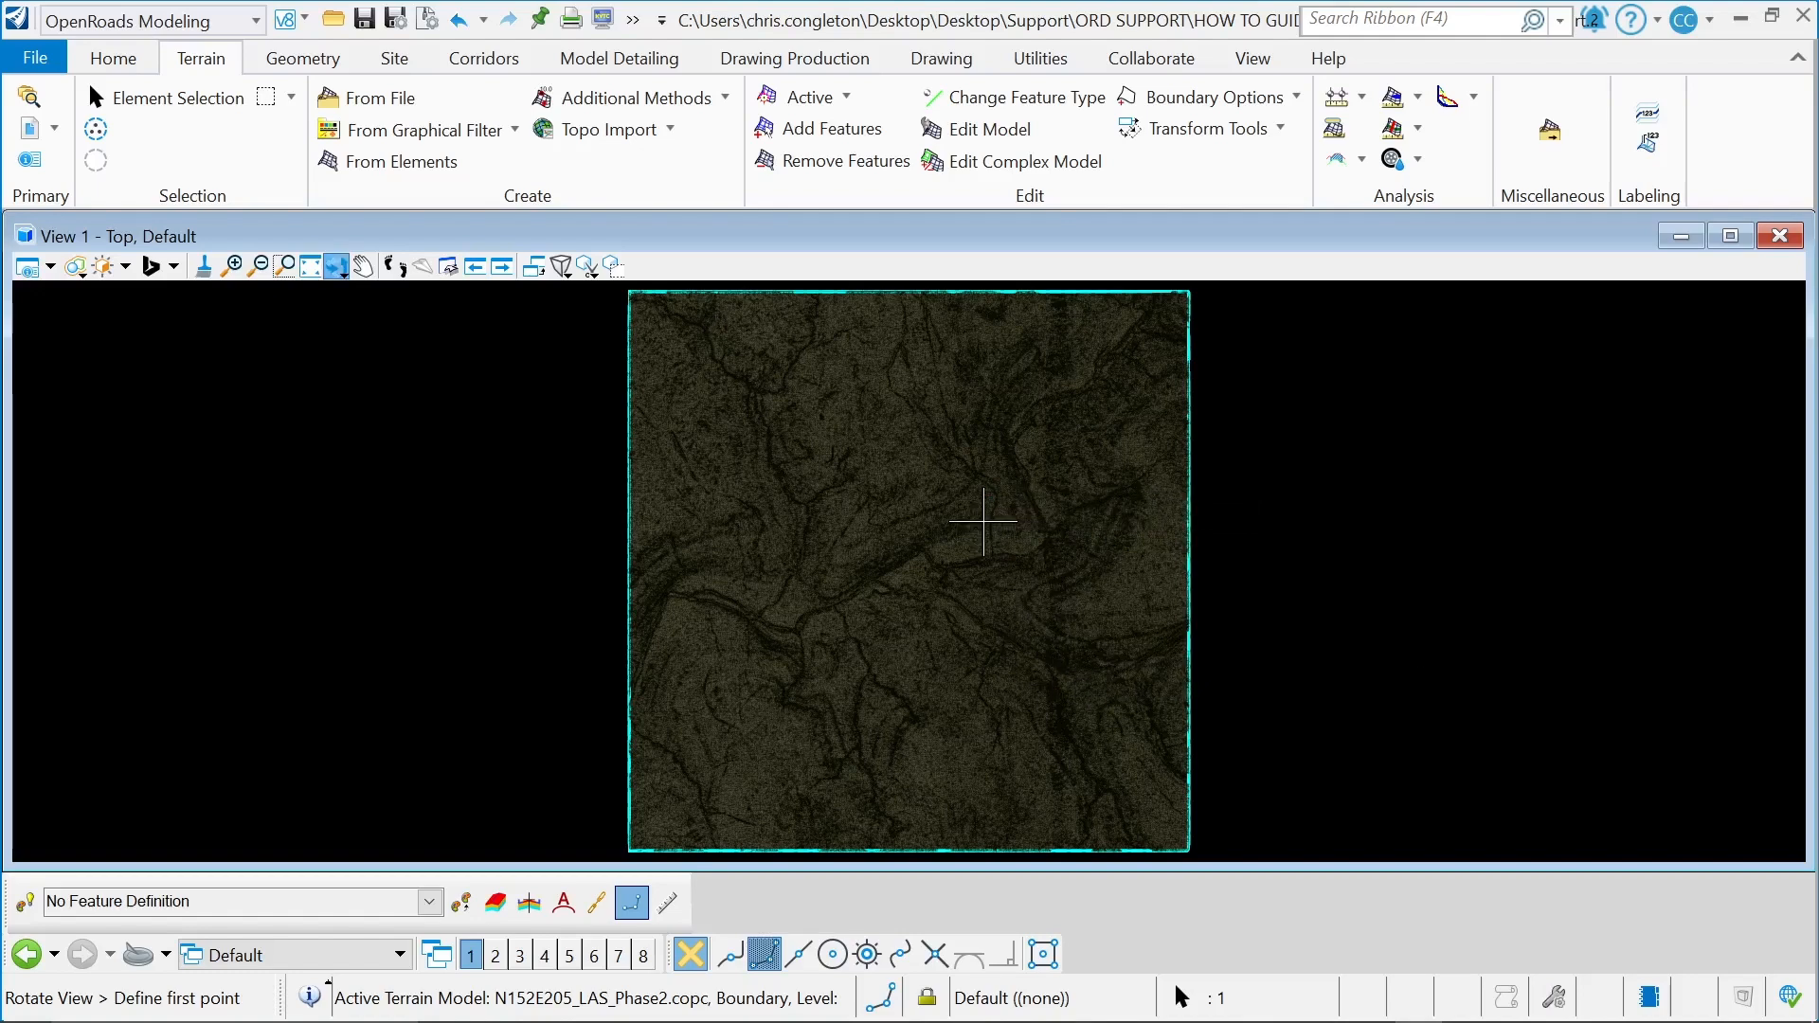
pyautogui.moveTo(1475, 351); pyautogui.dragTo(1401, 344)
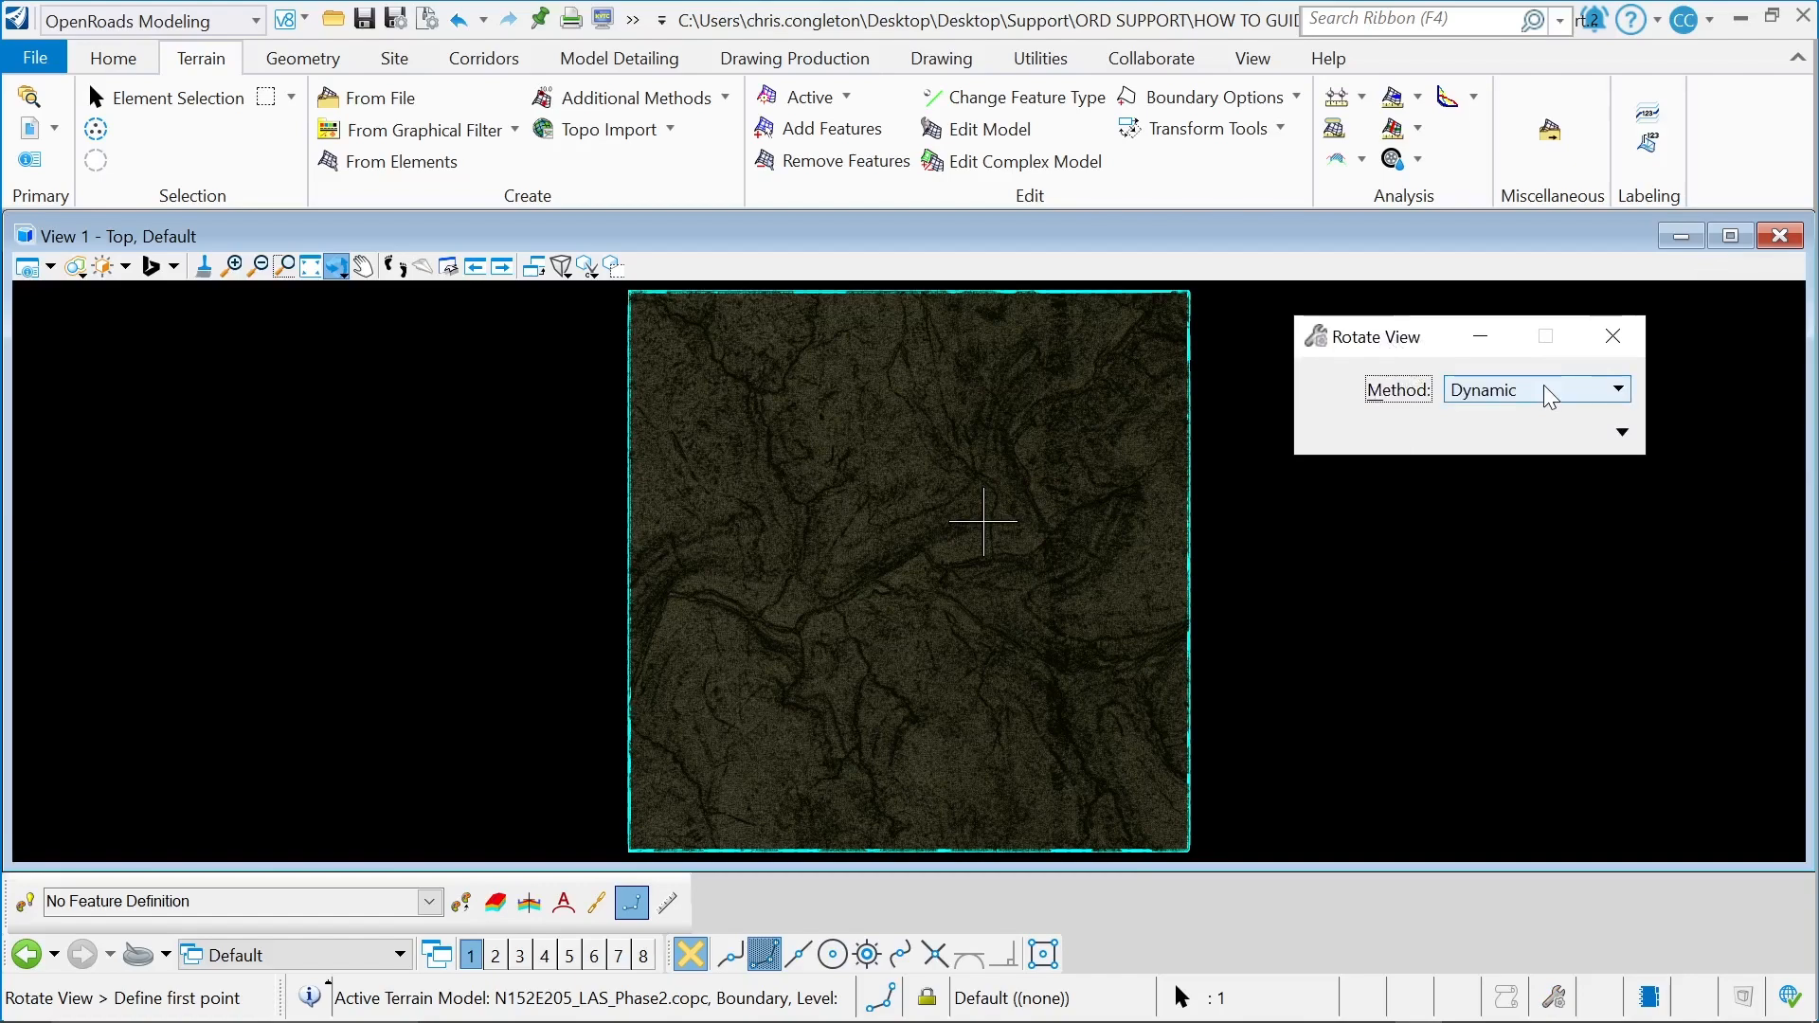
pyautogui.click(953, 729)
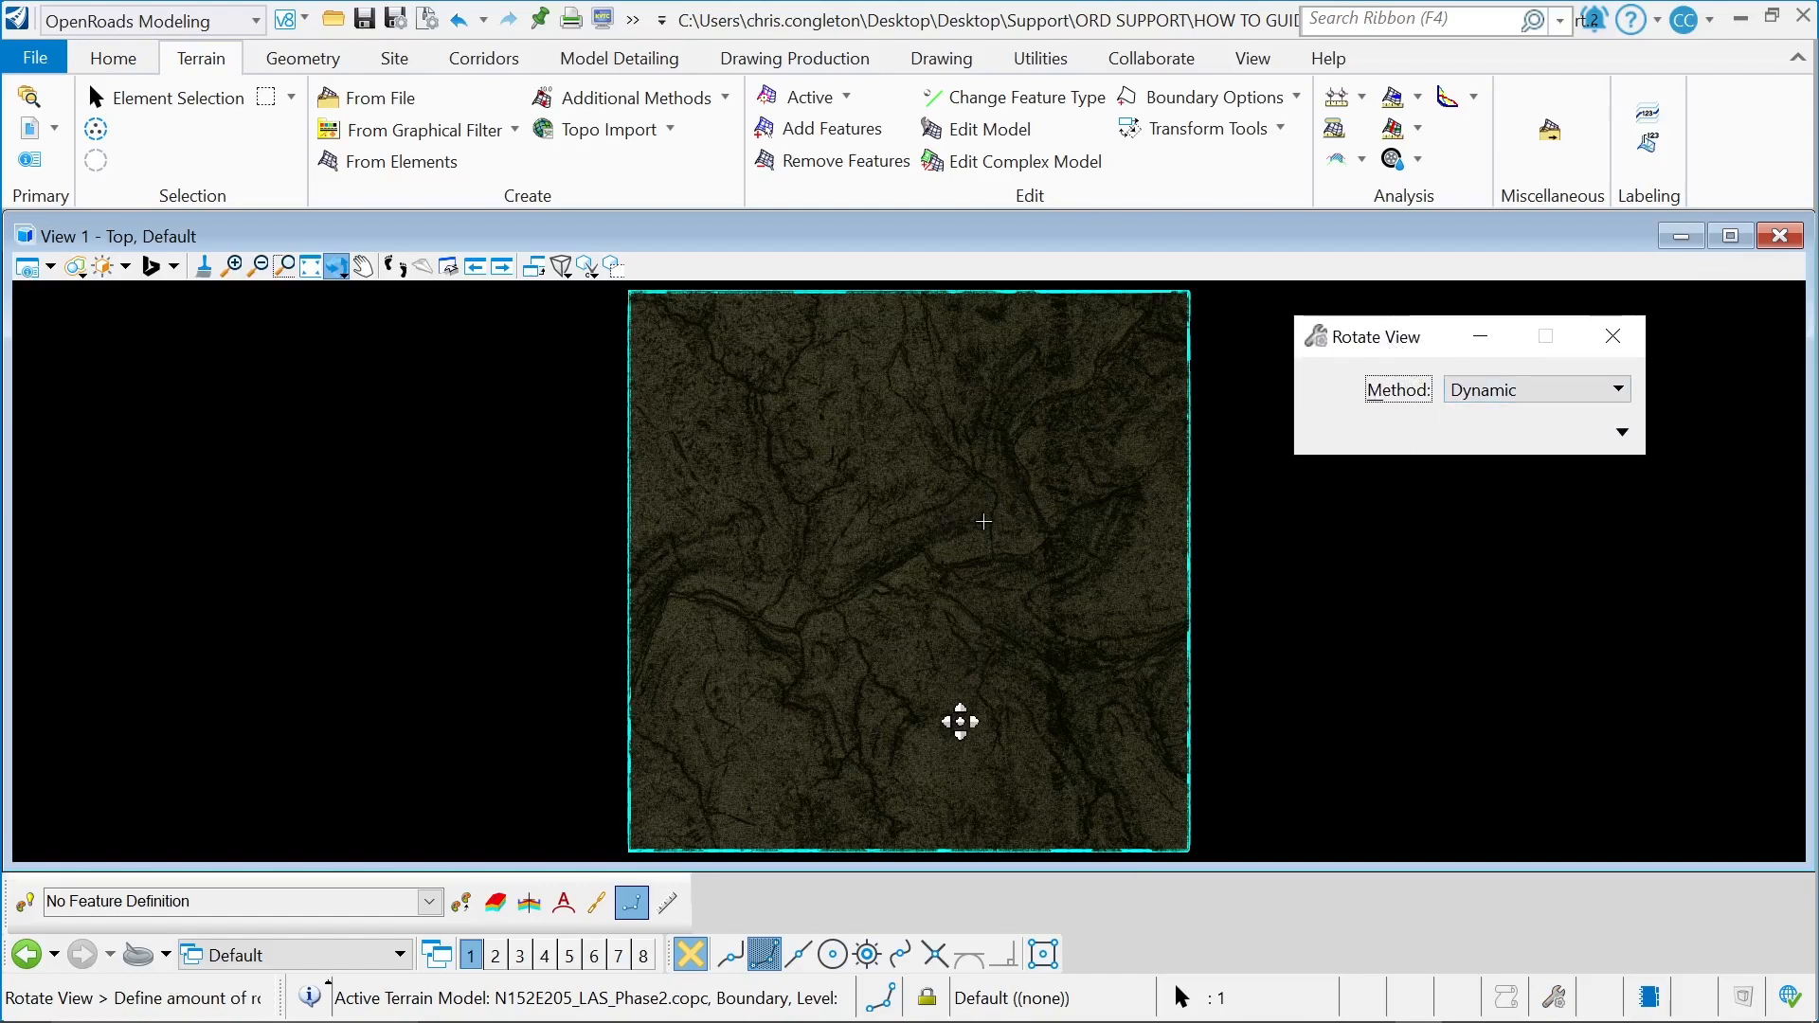
pyautogui.click(980, 479)
pyautogui.scroll(6, 986, 540)
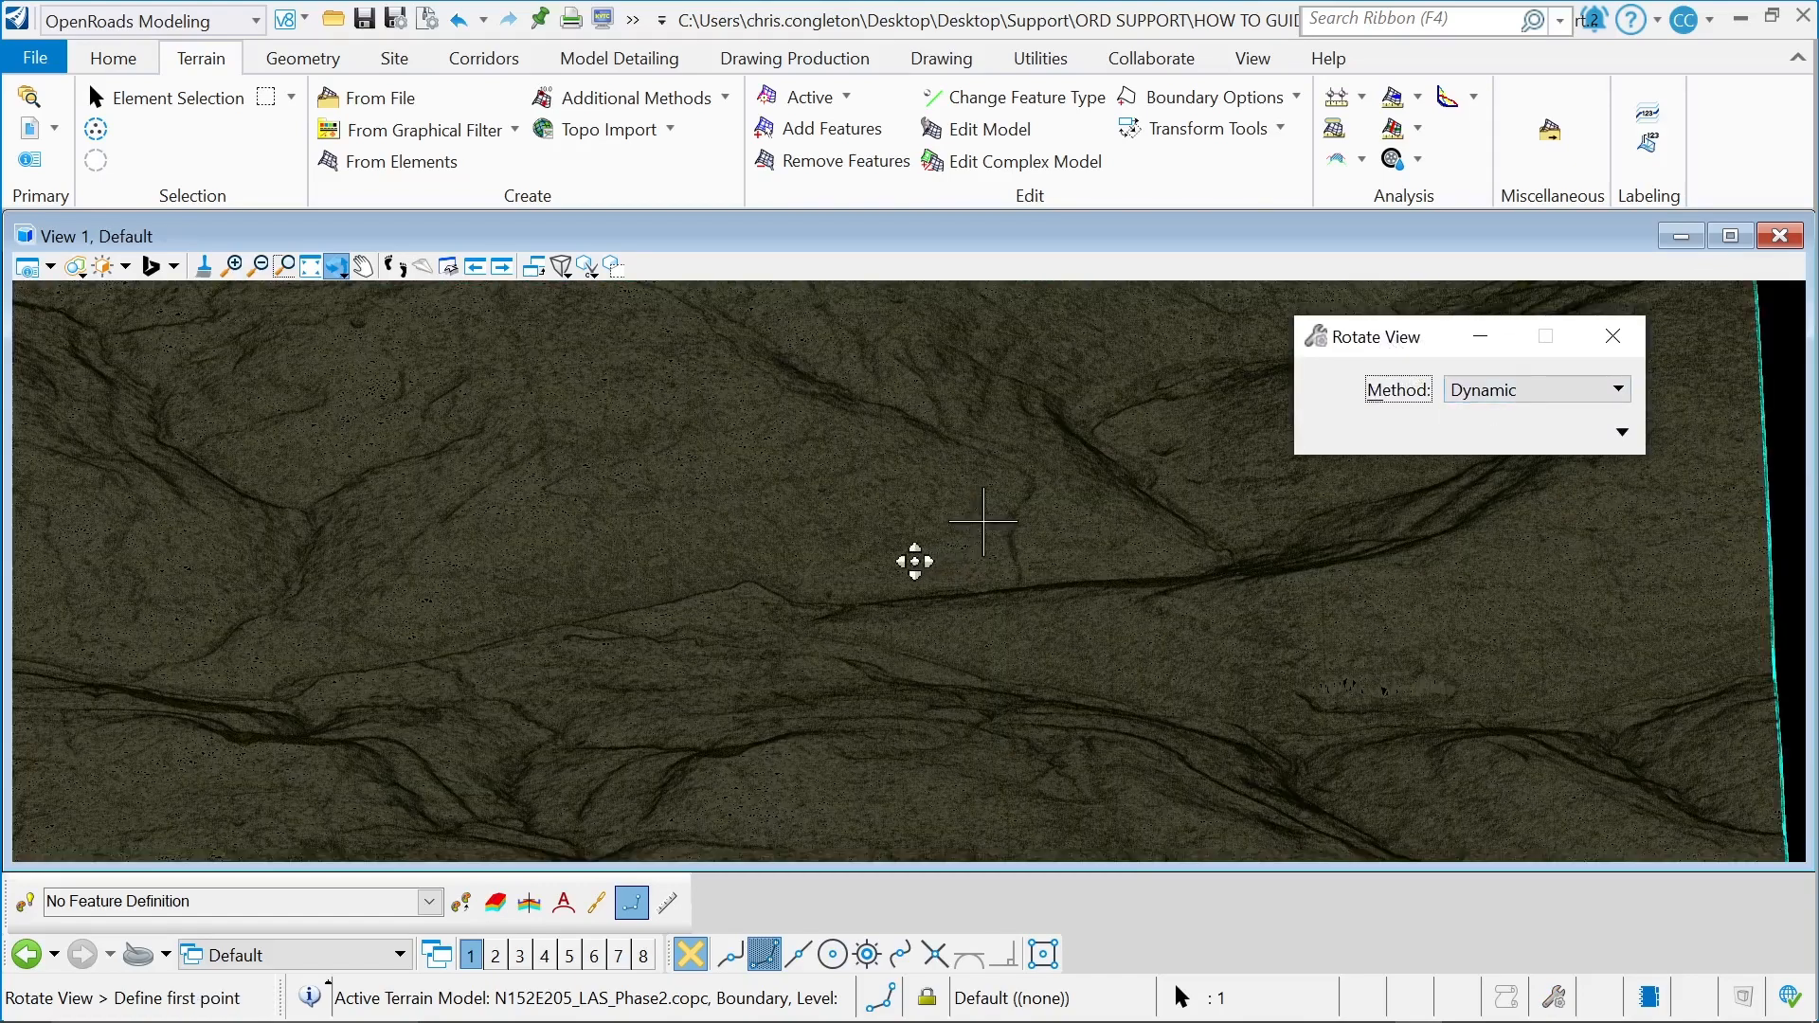
pyautogui.click(912, 564)
pyautogui.click(861, 622)
pyautogui.click(862, 623)
pyautogui.click(941, 662)
pyautogui.click(1056, 586)
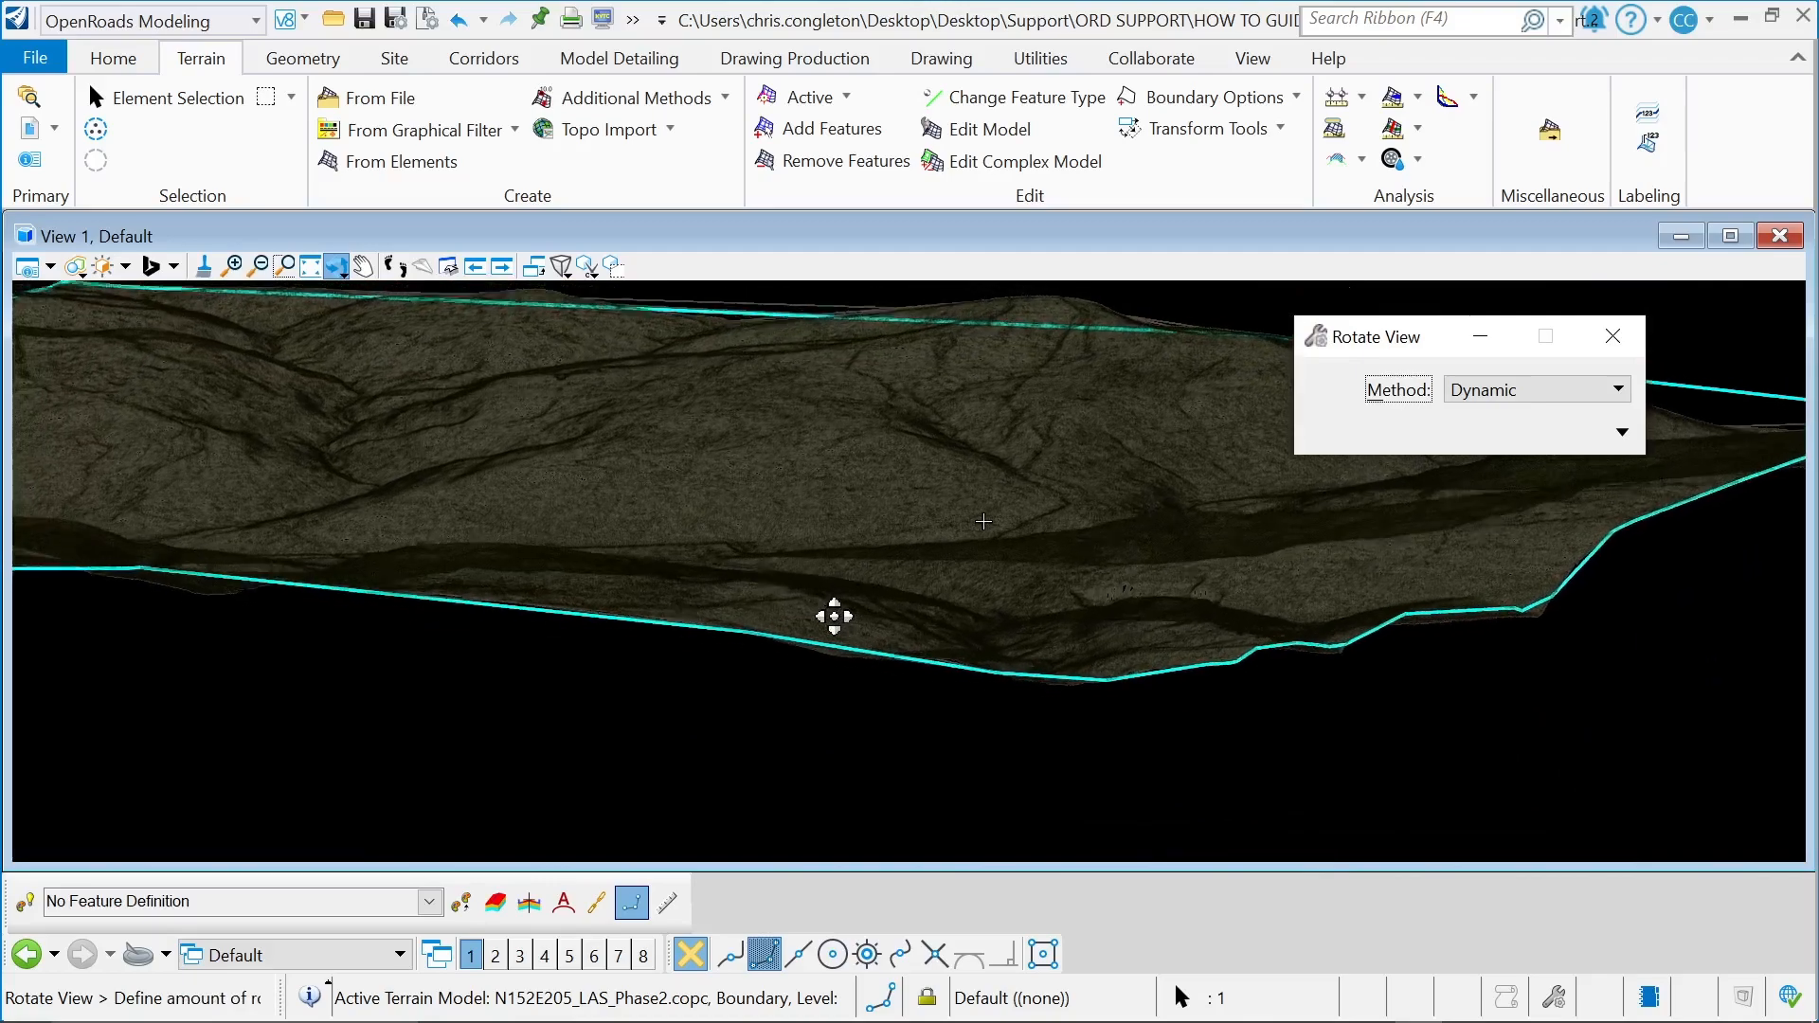
pyautogui.click(964, 617)
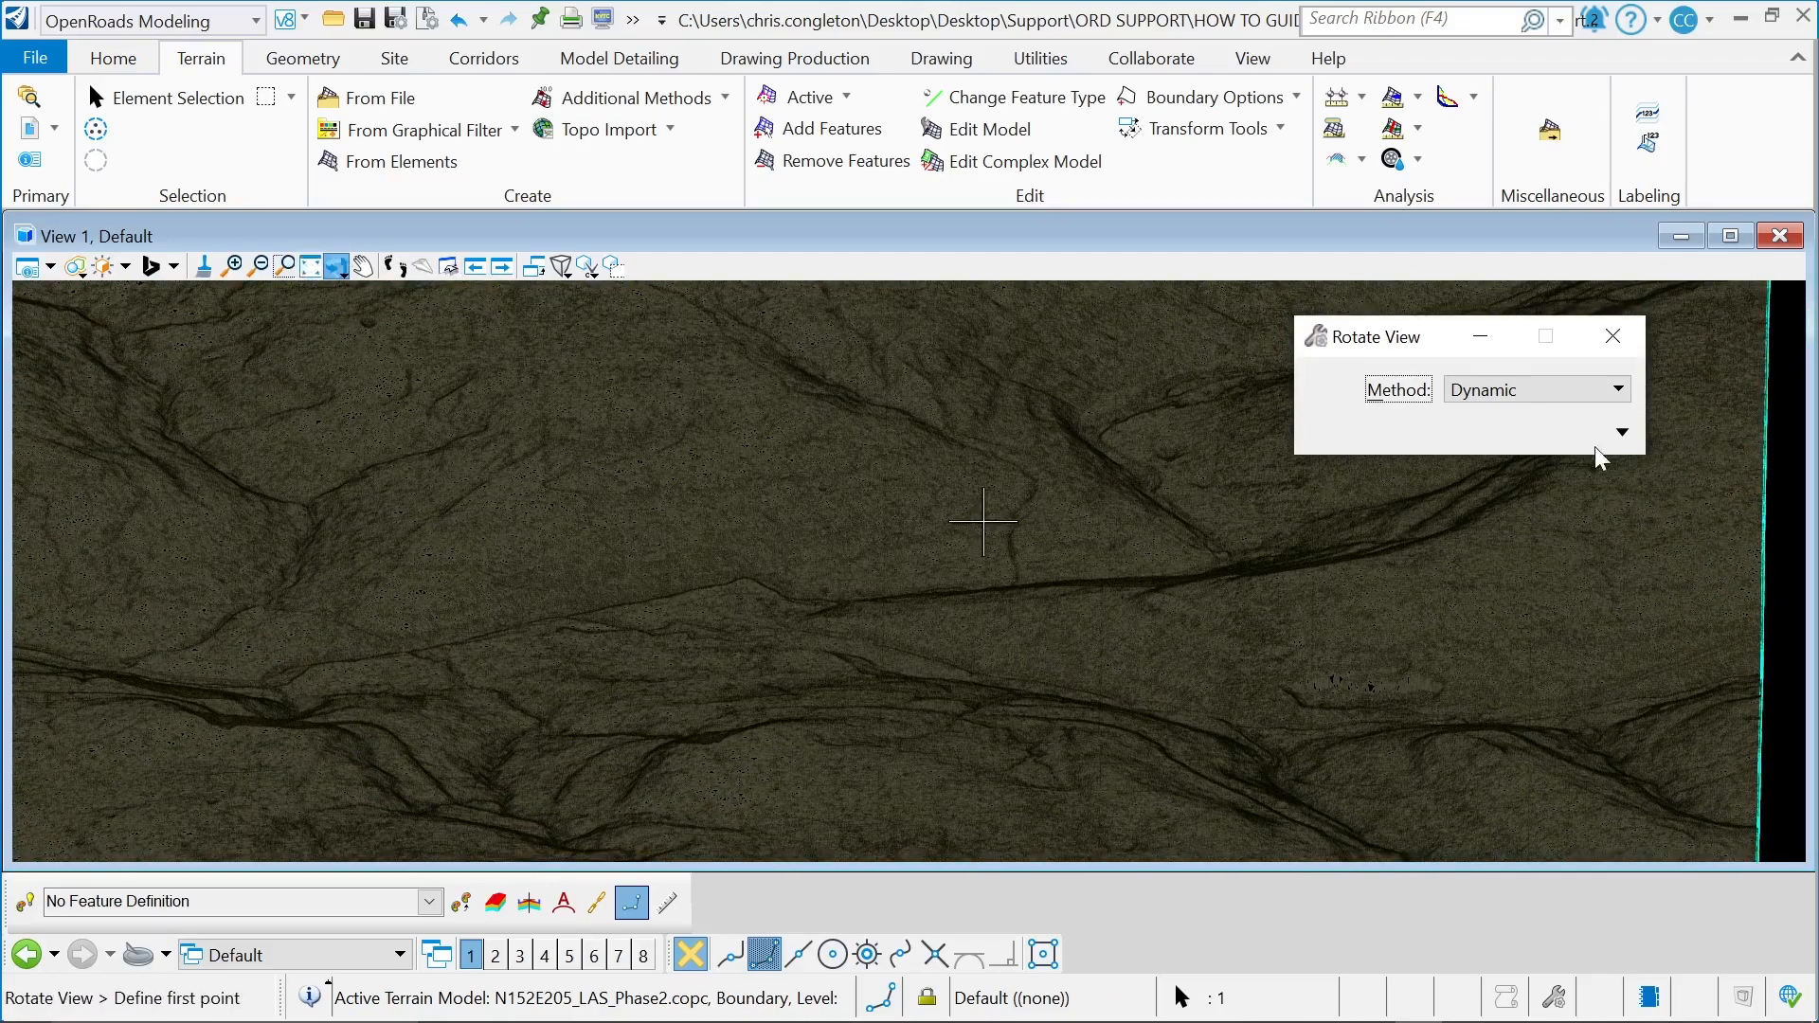
# Step: Return View 1 to the Top orientation, fit the whole terrain and switch back to Element Selection with its settings window clear of the terrain
pyautogui.click(1619, 391)
pyautogui.click(1458, 451)
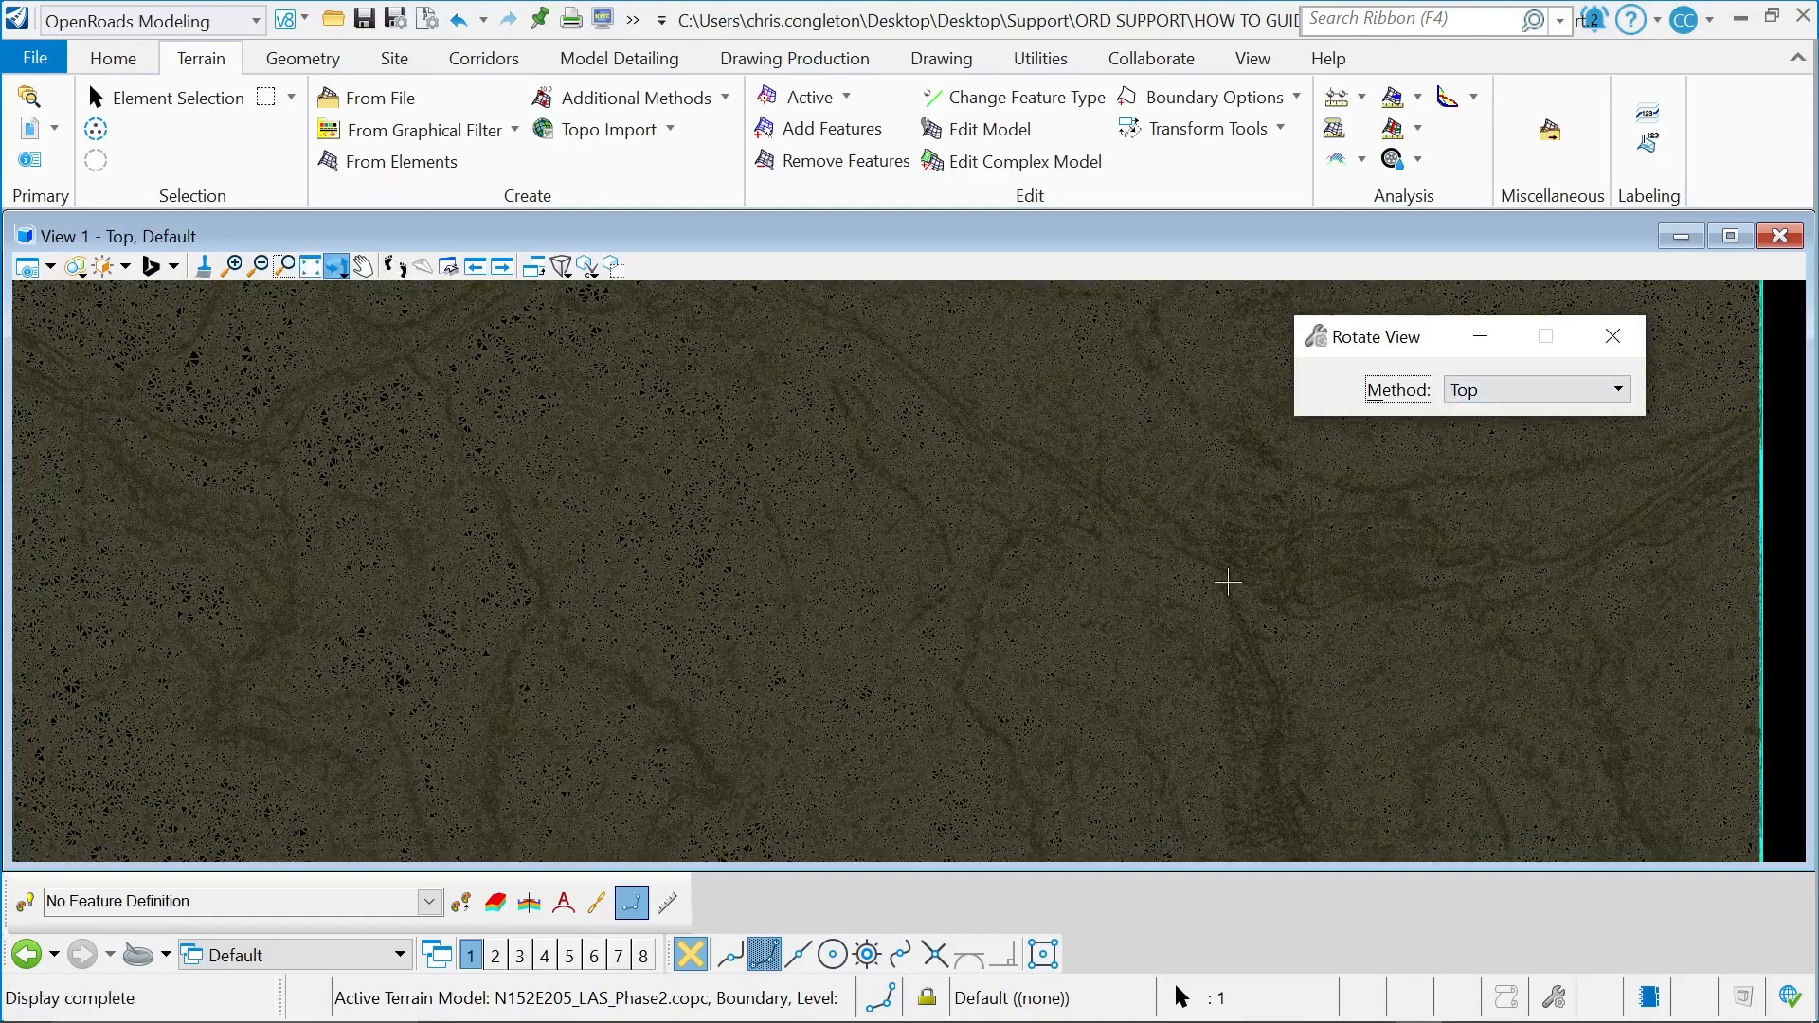
pyautogui.click(310, 266)
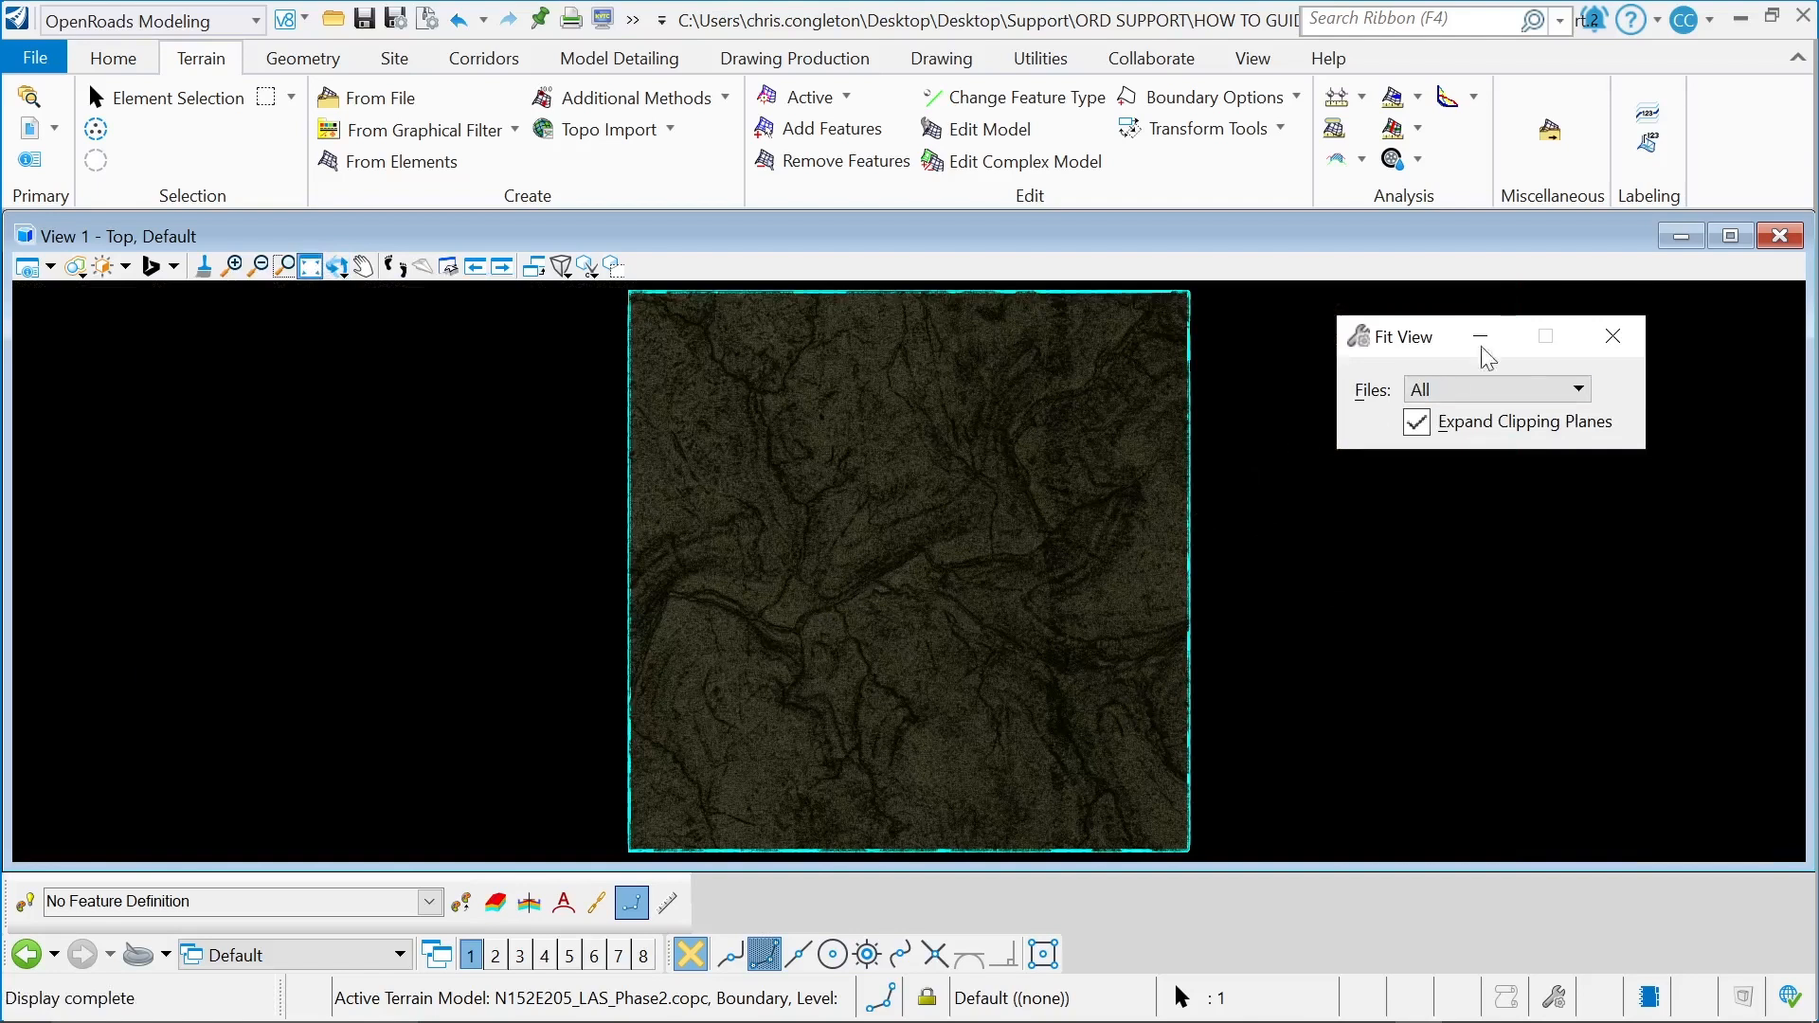
pyautogui.click(1613, 337)
pyautogui.click(150, 99)
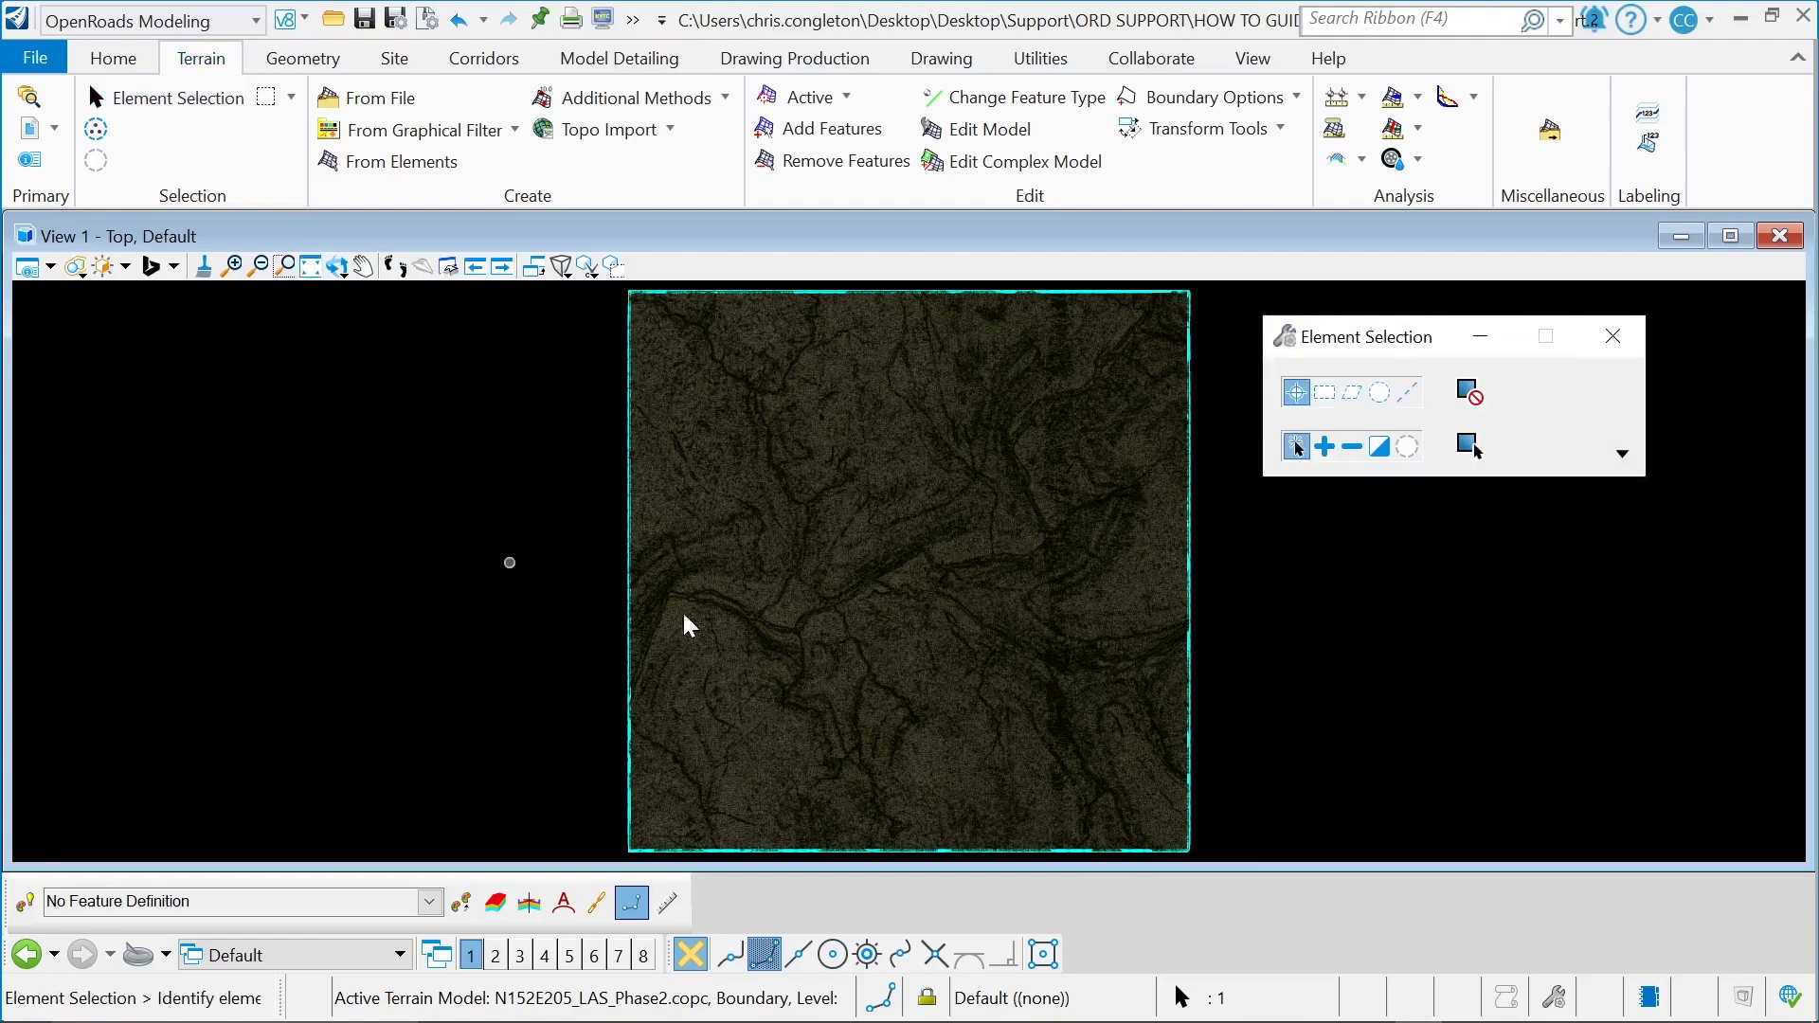
pyautogui.moveTo(1322, 353); pyautogui.dragTo(1511, 358)
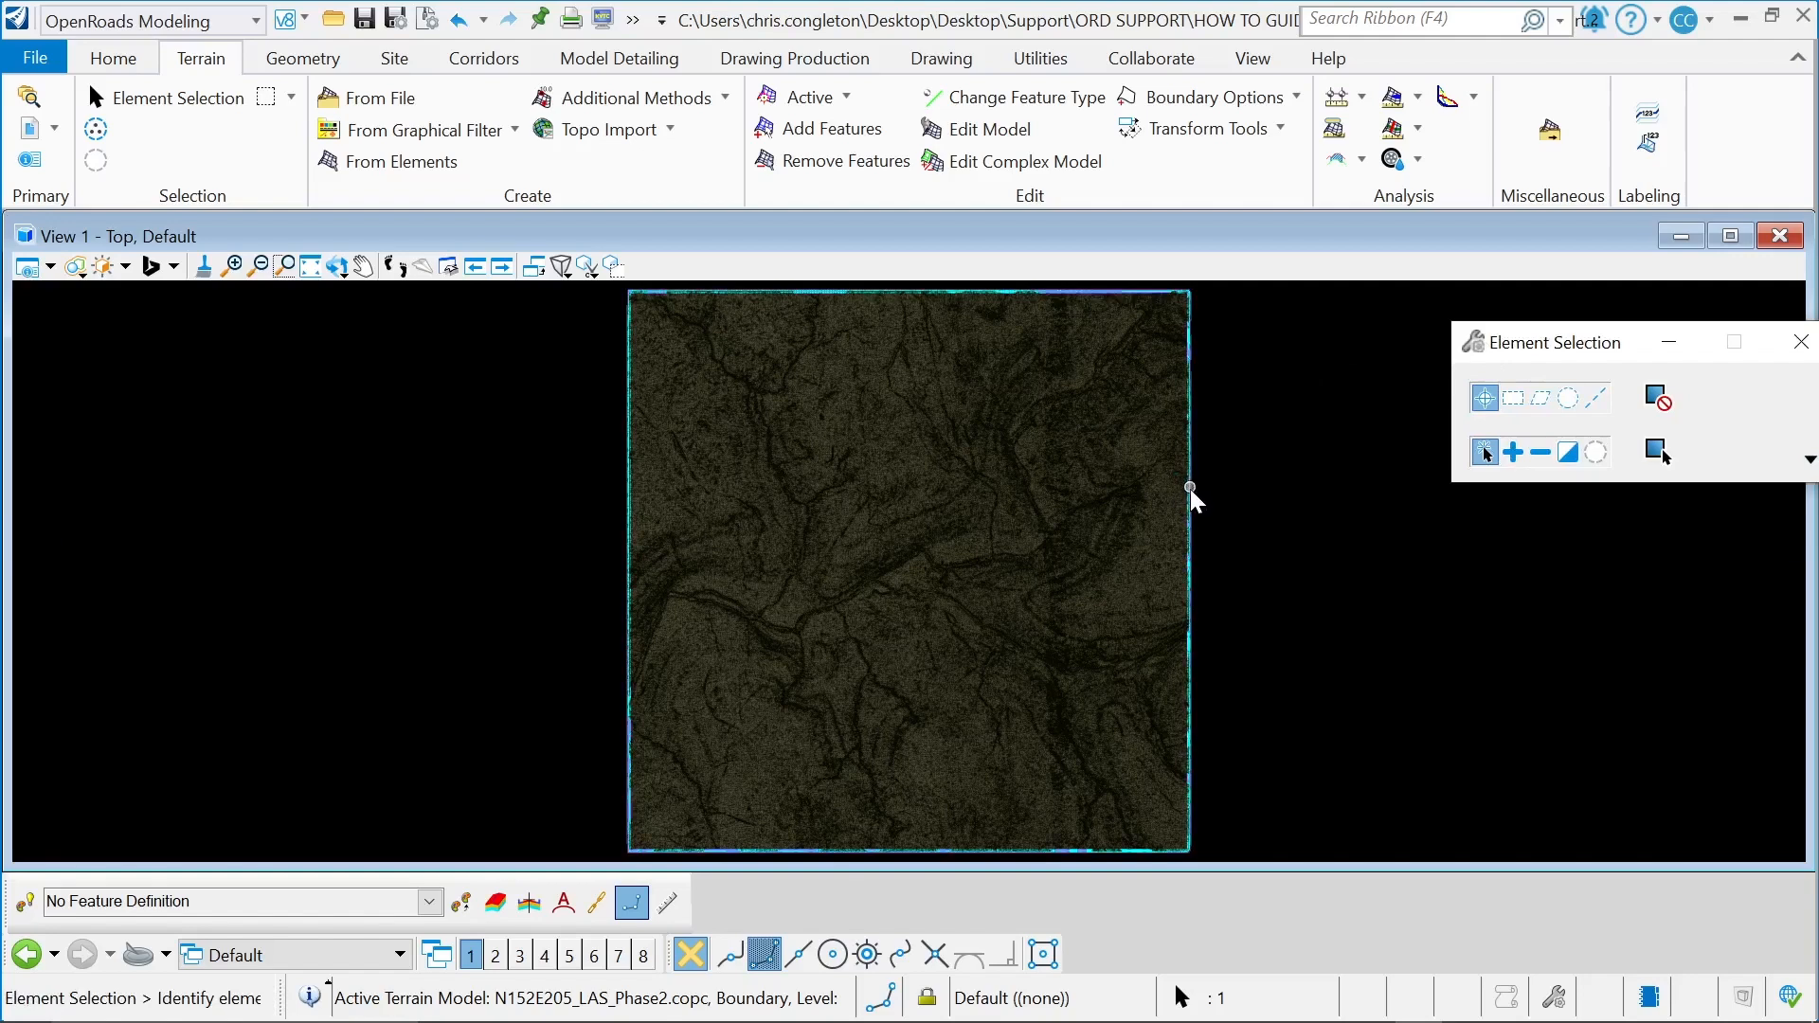
# Step: Turn off the terrain model's triangles so only its boundary is displayed, and clear the selection
pyautogui.click(1190, 487)
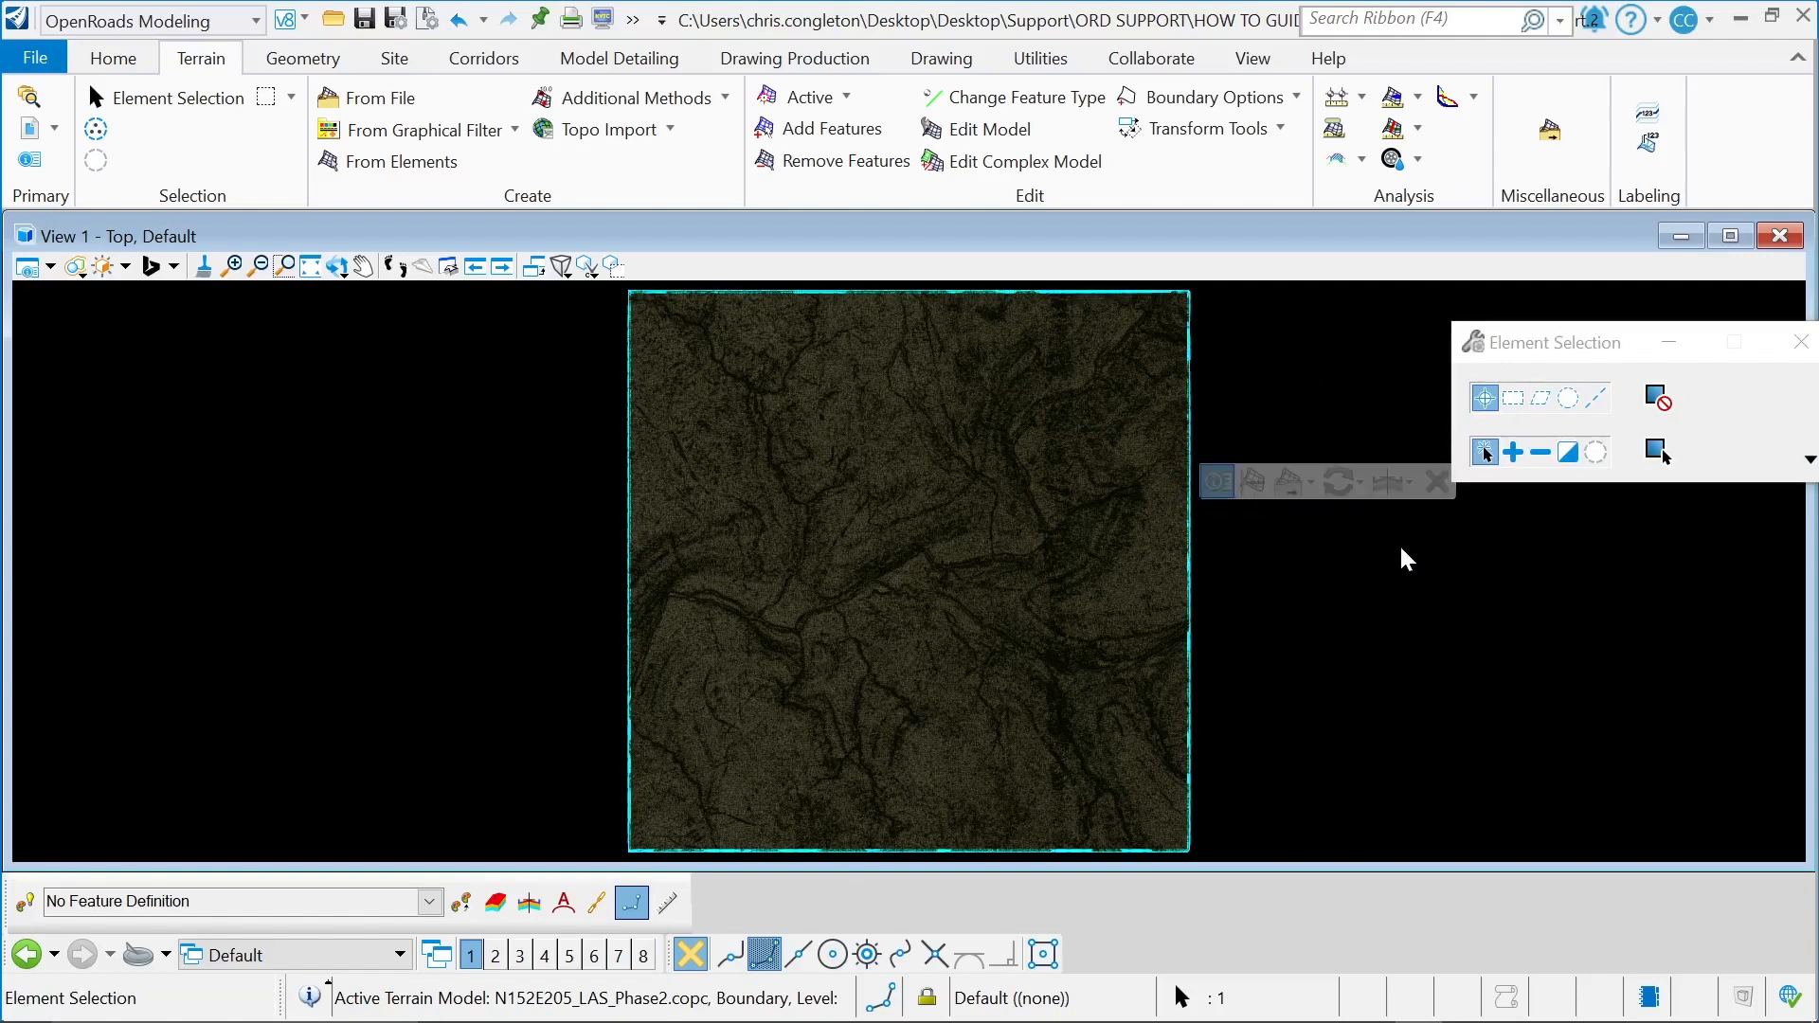
pyautogui.click(1613, 498)
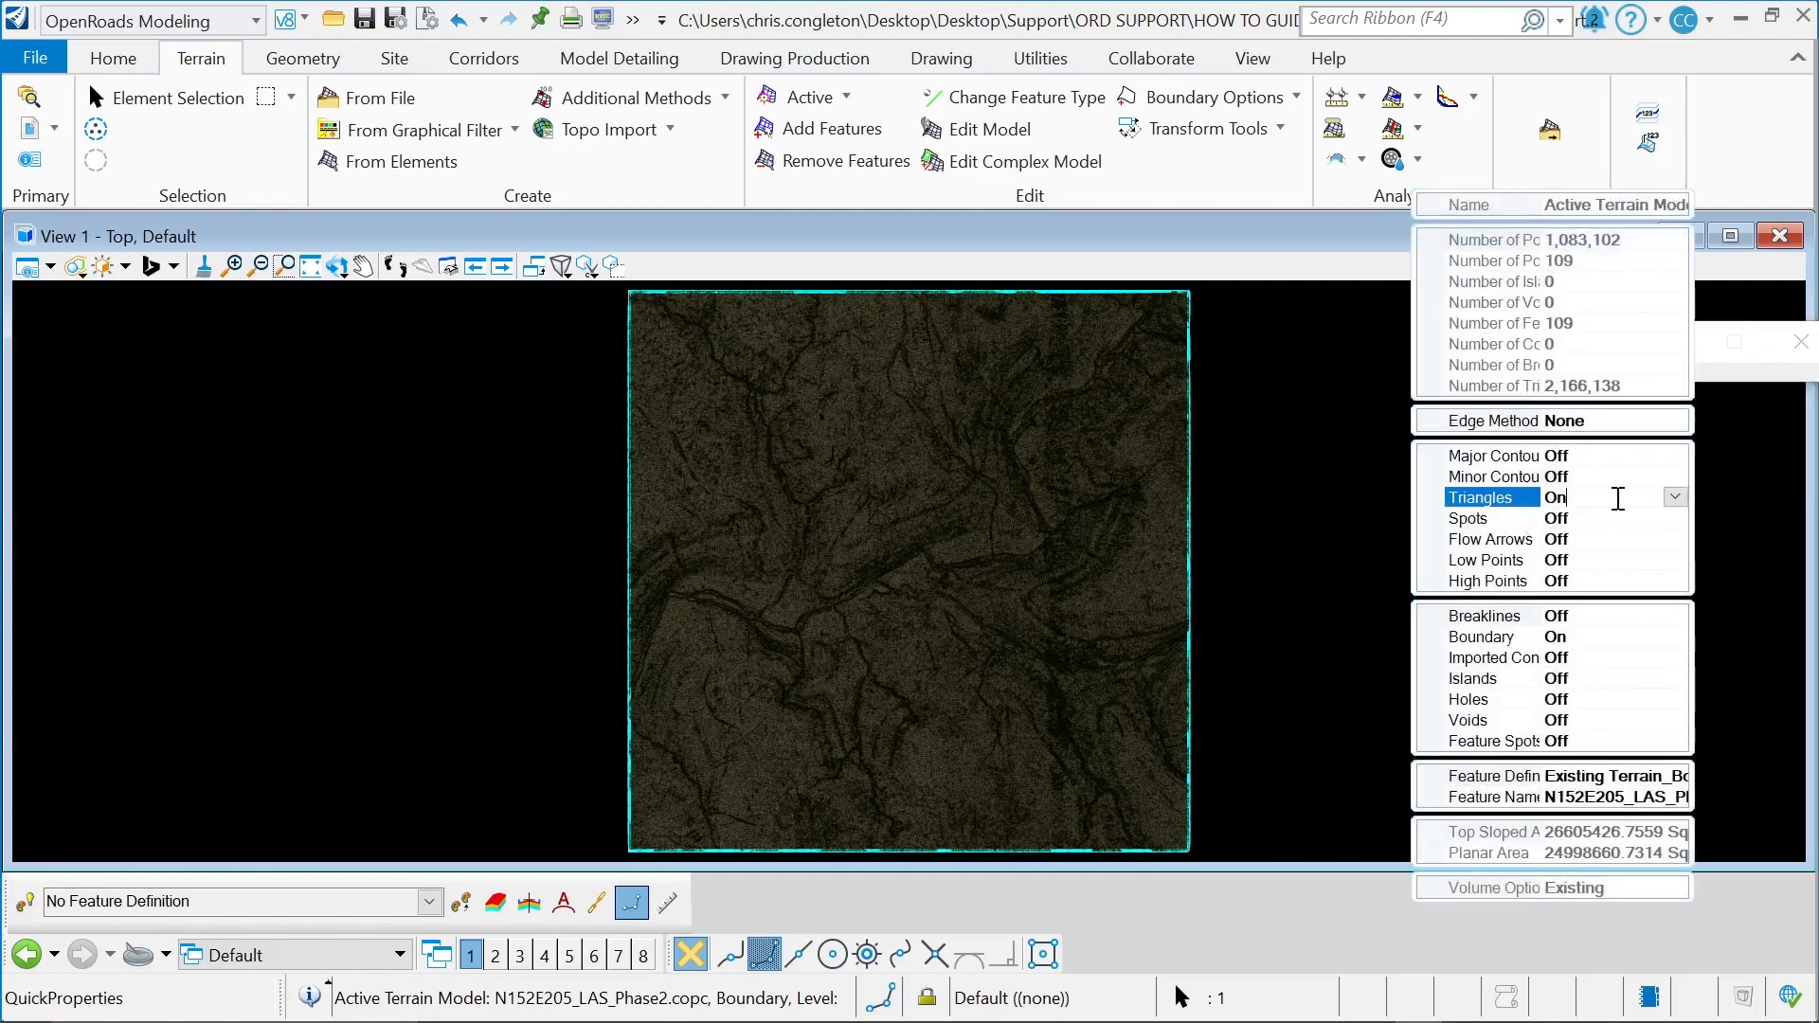
pyautogui.click(1675, 497)
pyautogui.click(1565, 535)
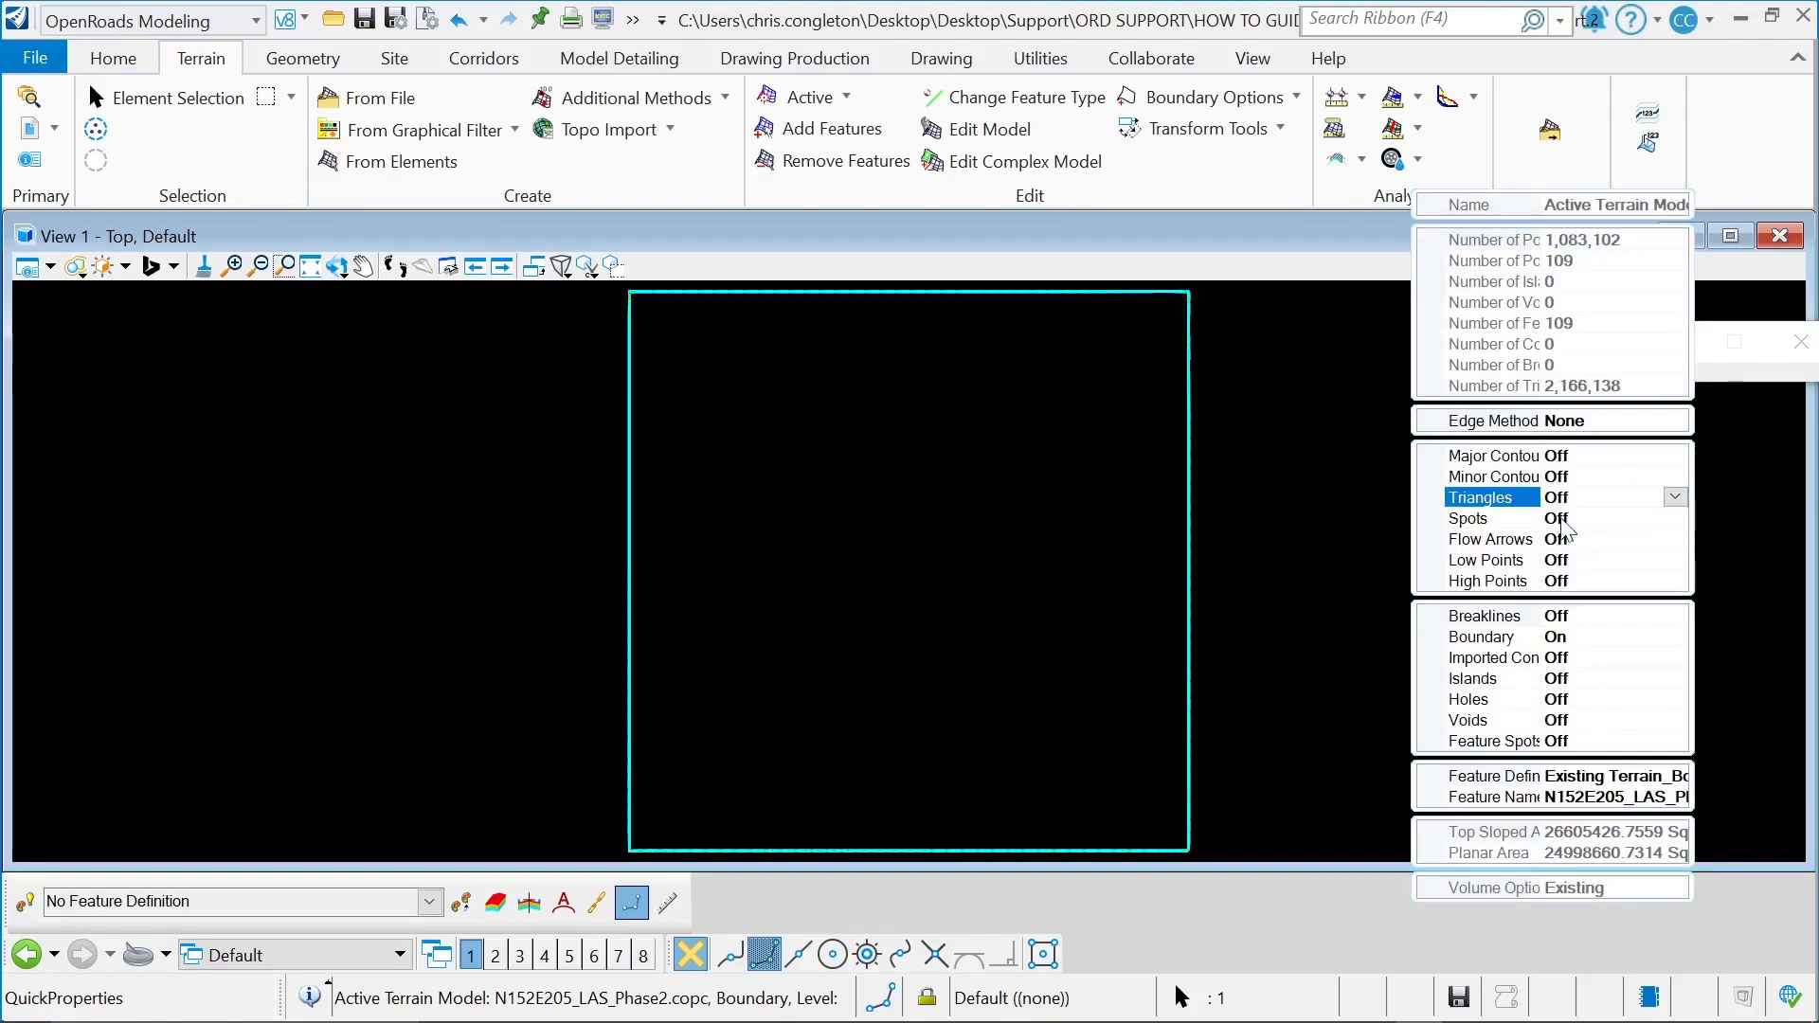
pyautogui.click(1325, 510)
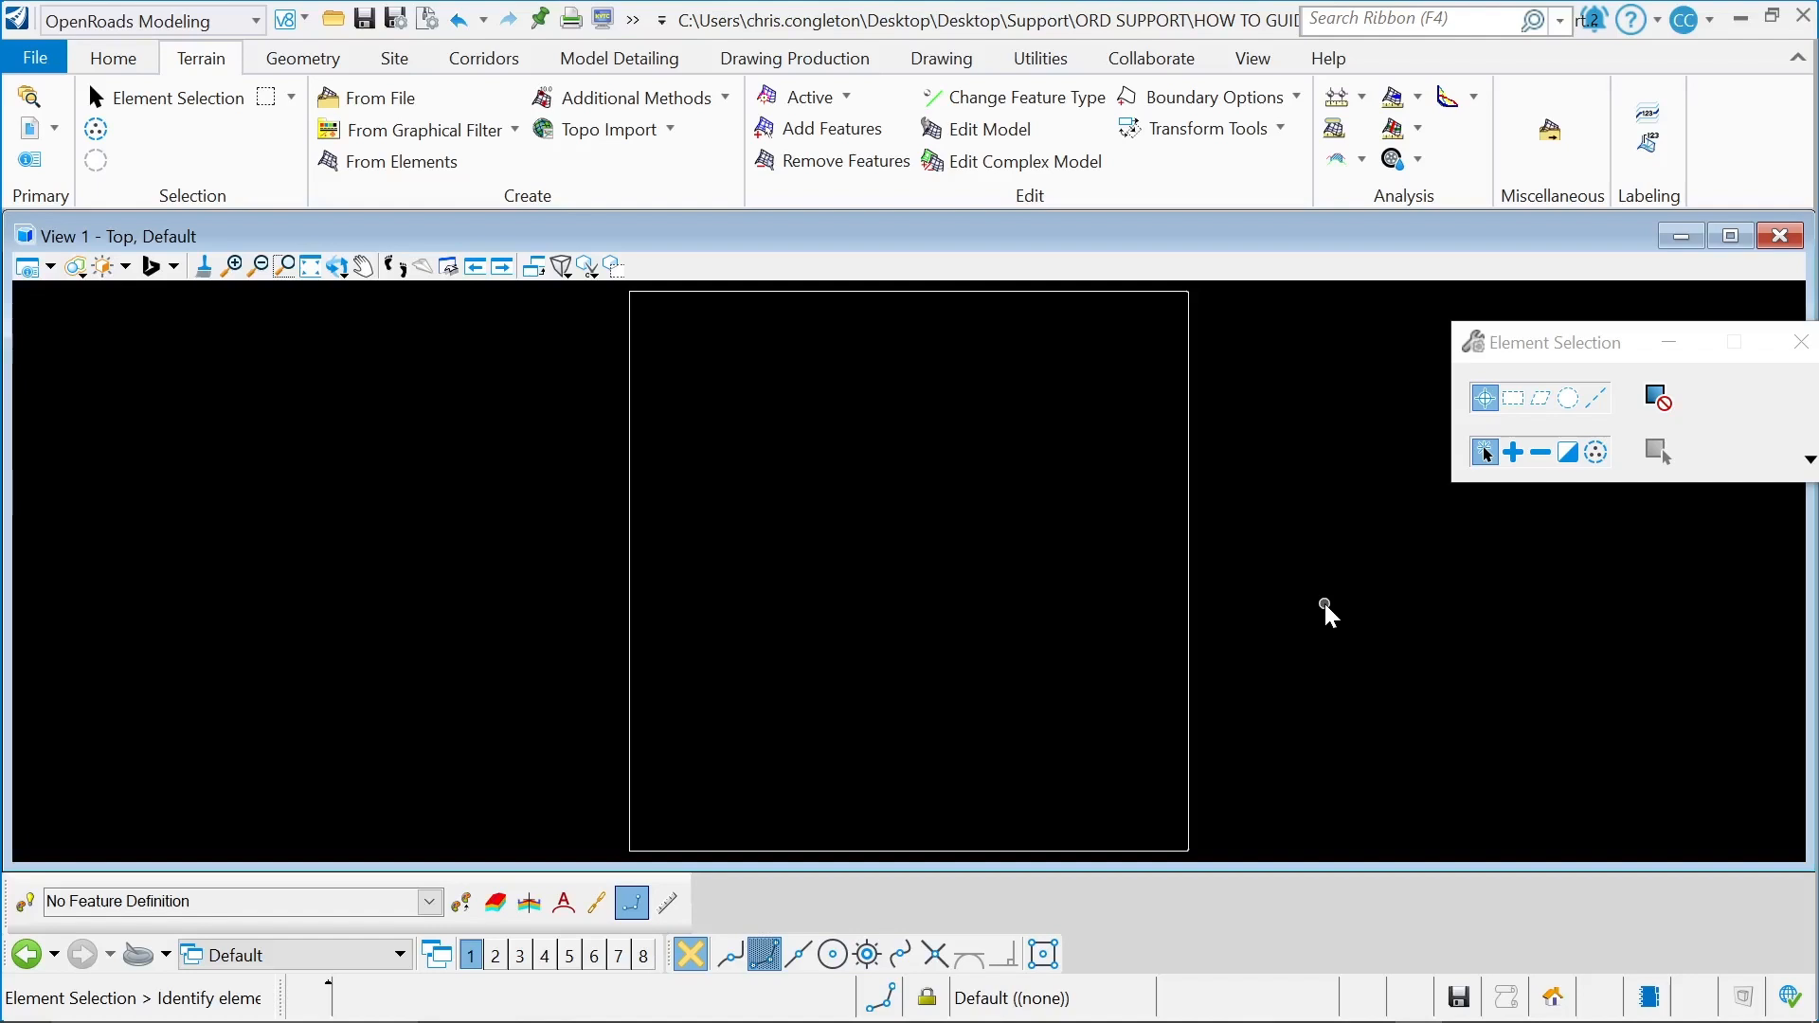
# Step: Save the Terrain.dgn file
pyautogui.hotkey('ctrl', 's')
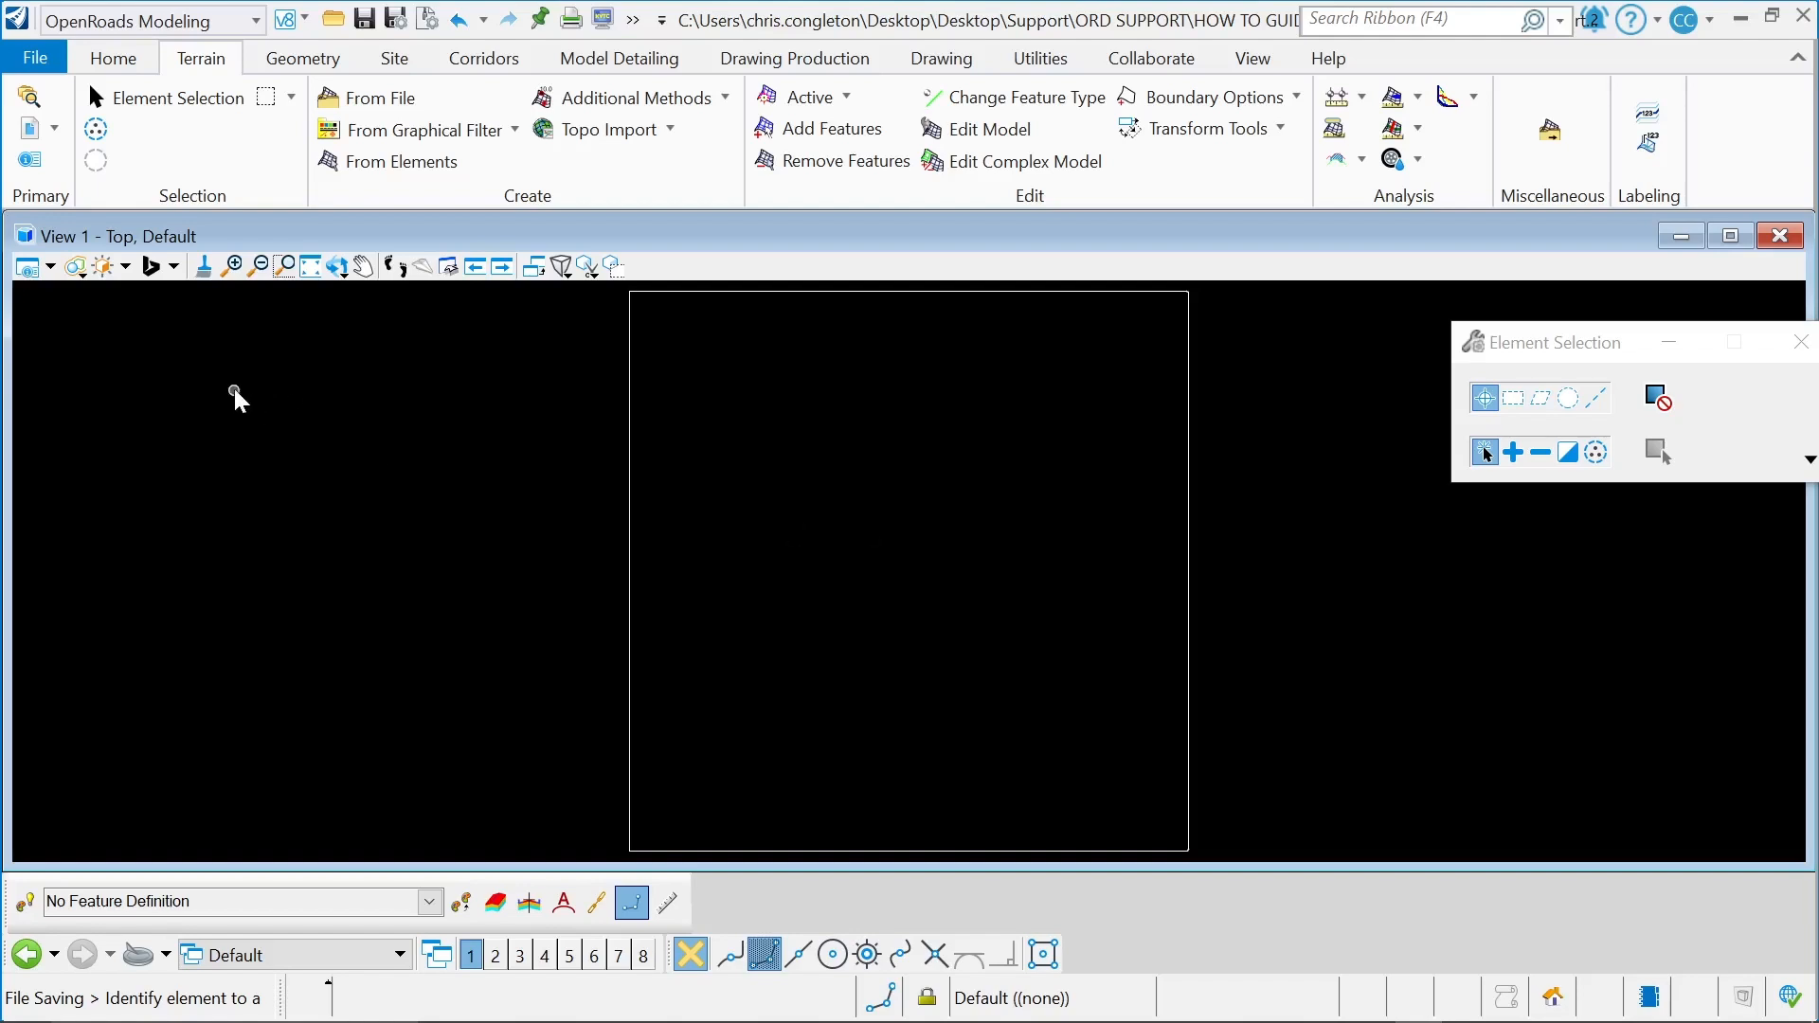
pyautogui.click(39, 57)
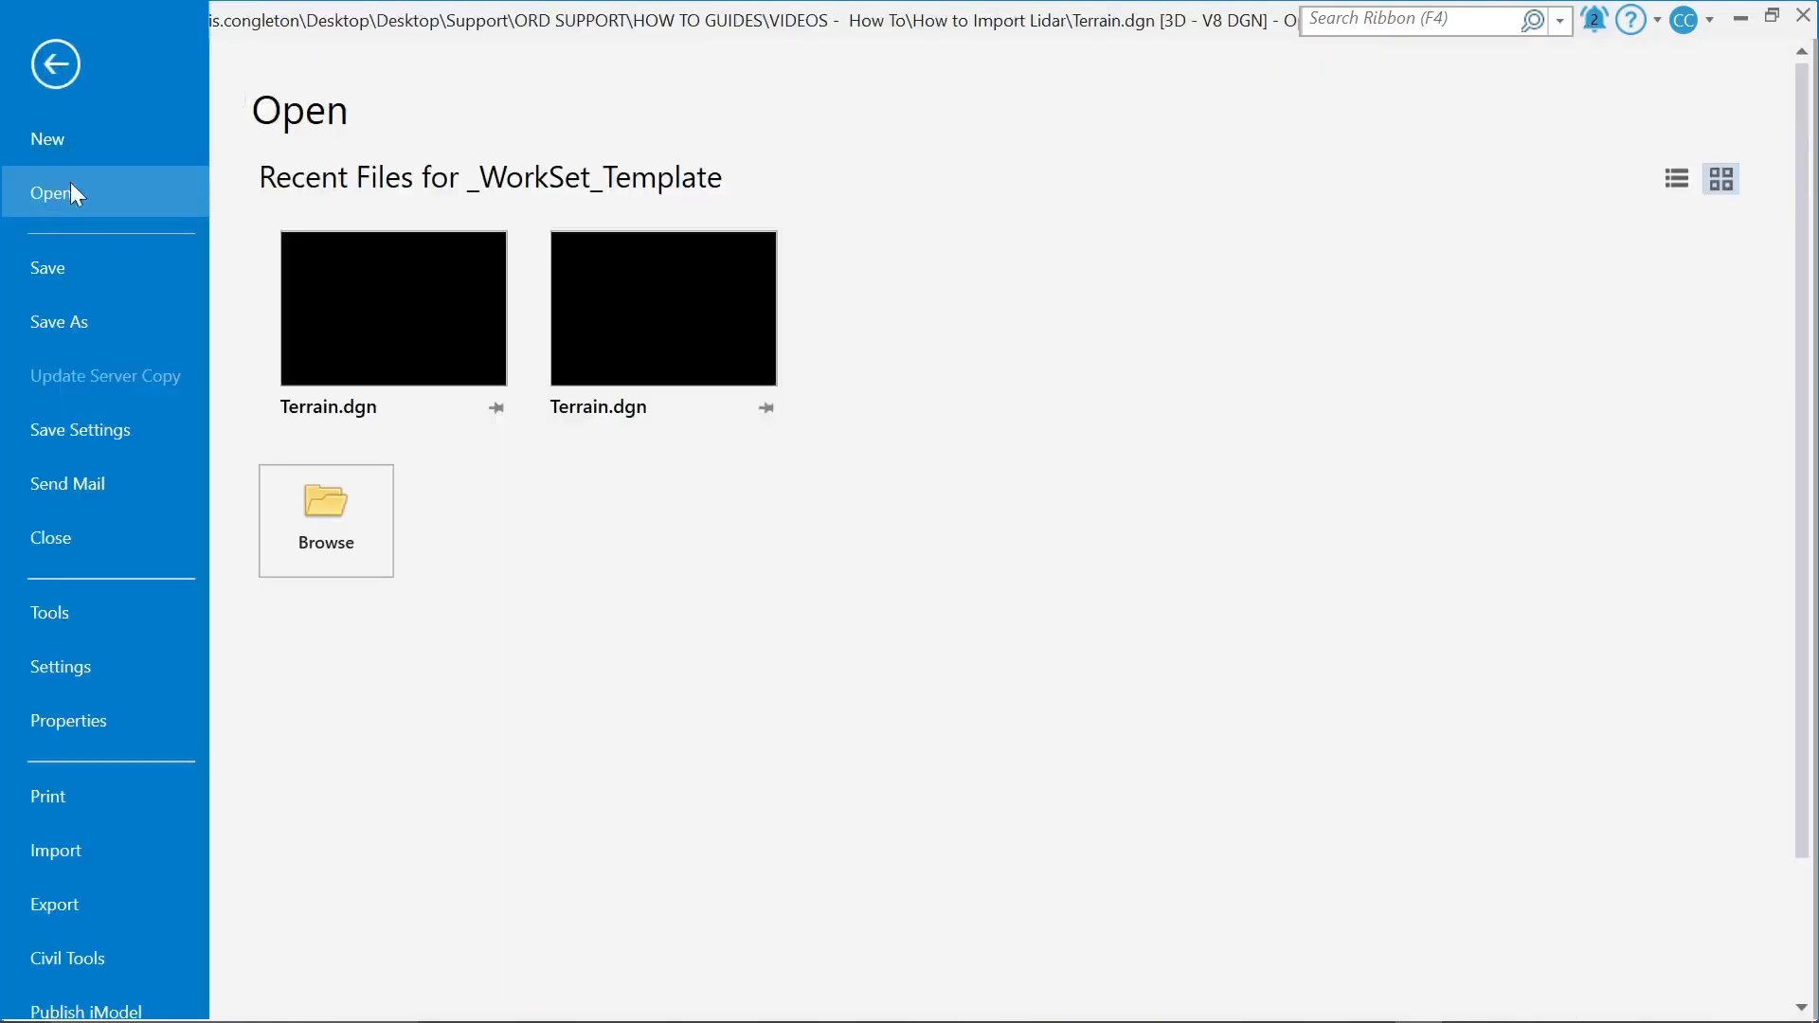
pyautogui.click(64, 265)
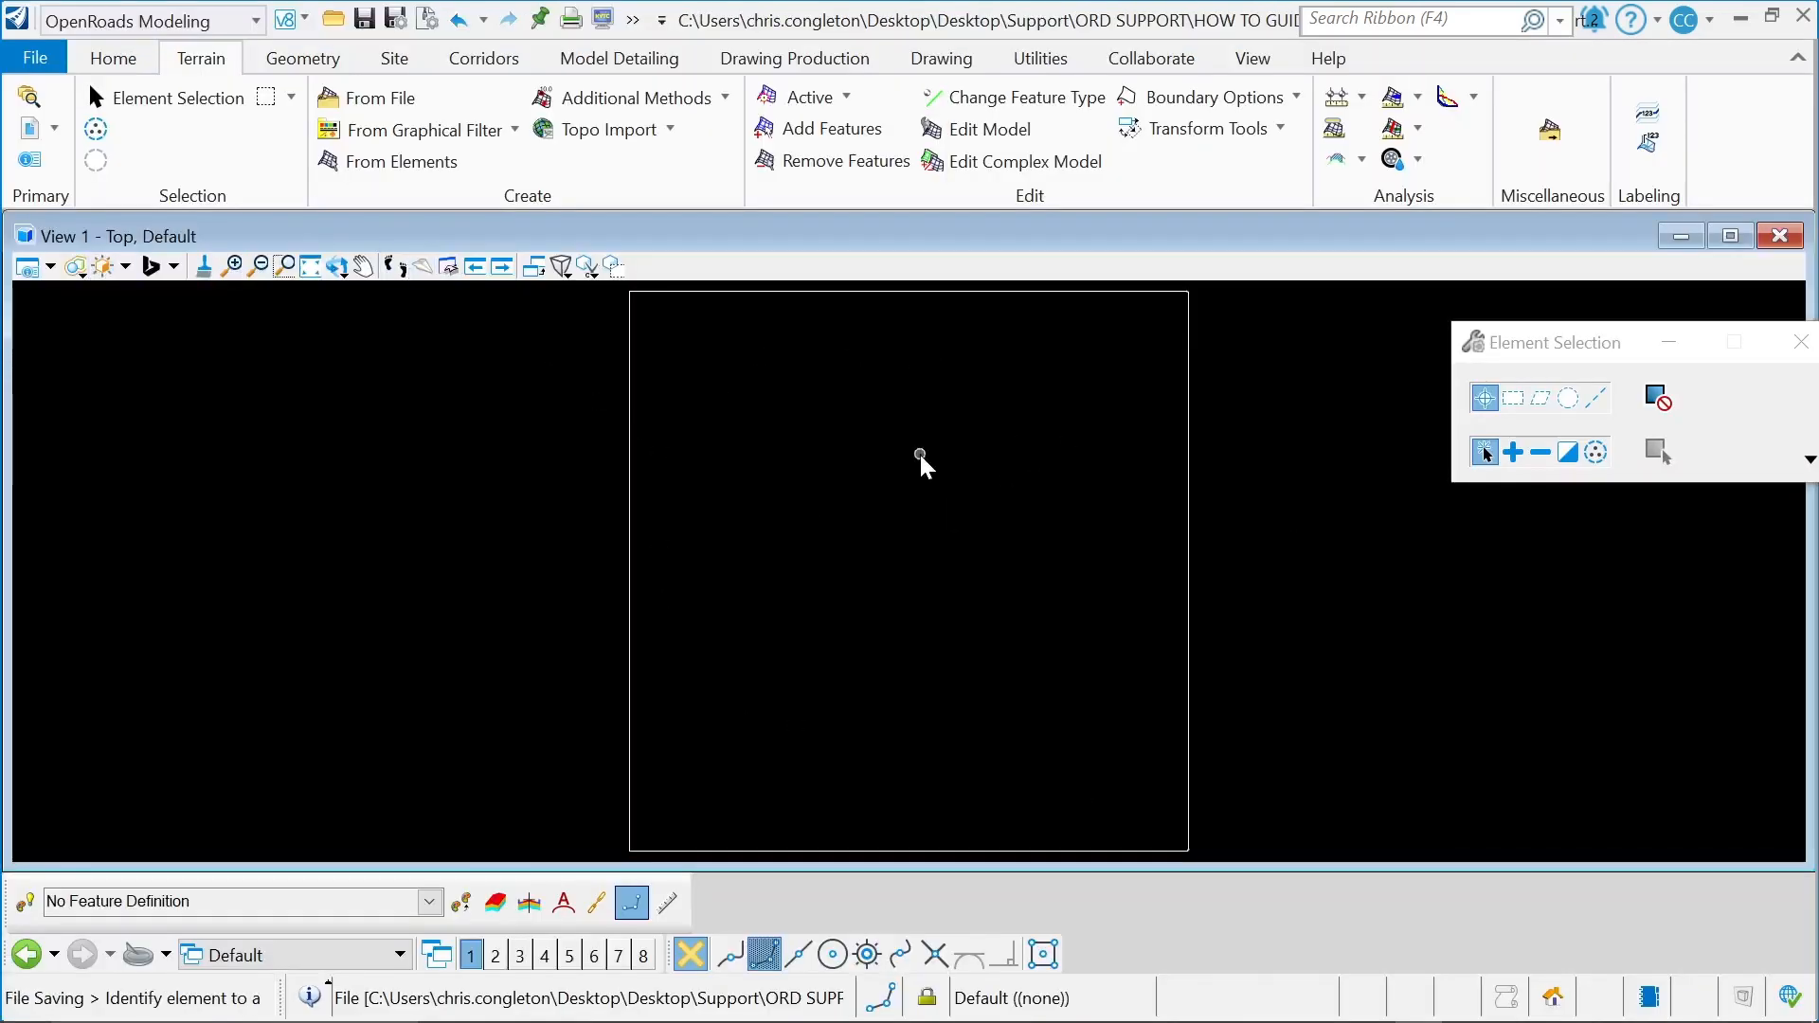